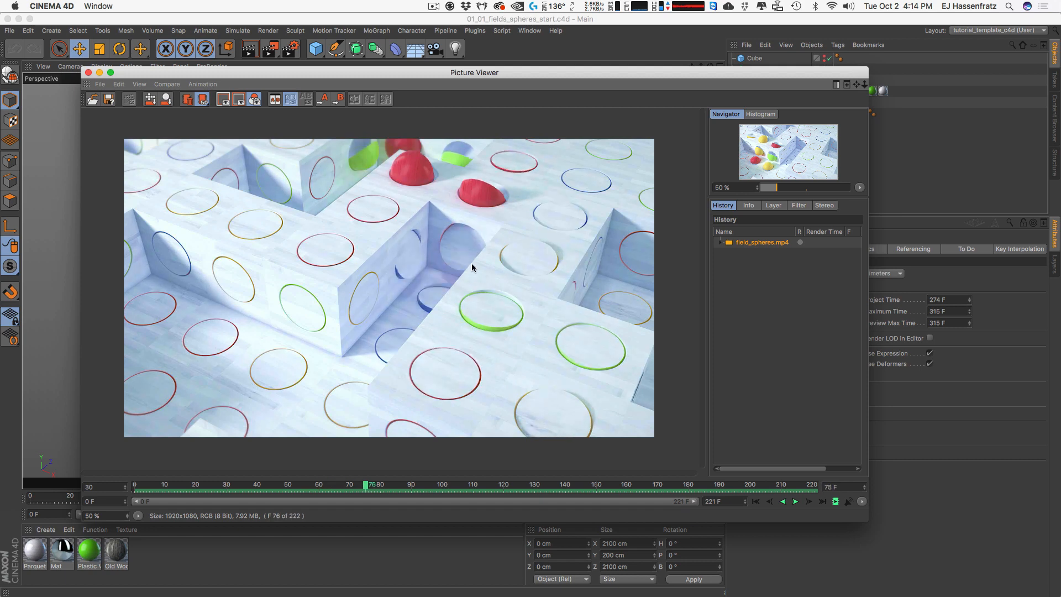
Step: Close the rendered preview and inspect the settings of the Holed Cube Cloner and its Holed Cube child
{"action": "left_click", "coordinate": [87, 73]}
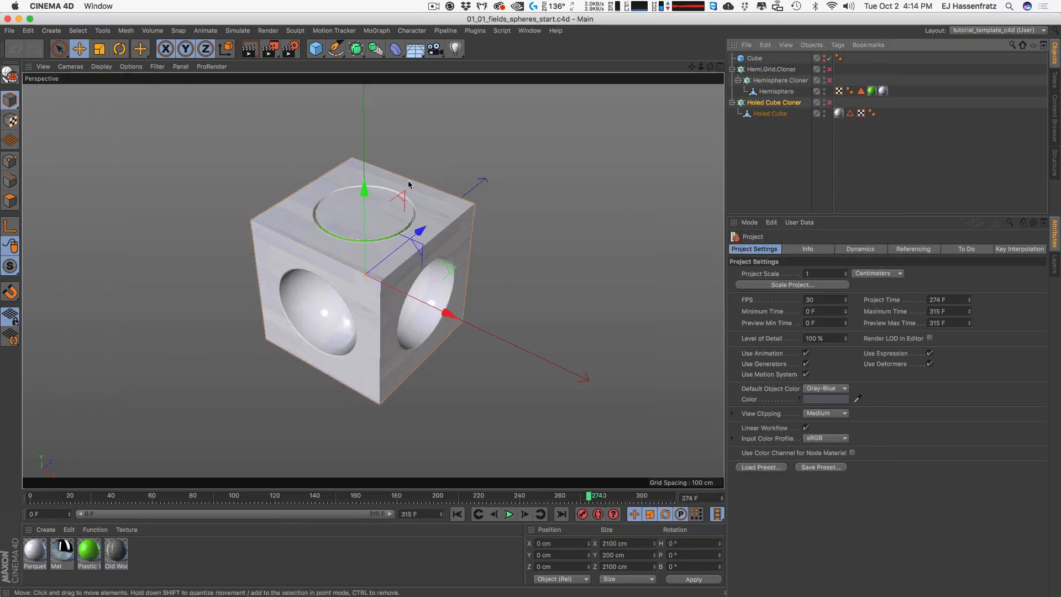
{"action": "left_click", "coordinate": [779, 102]}
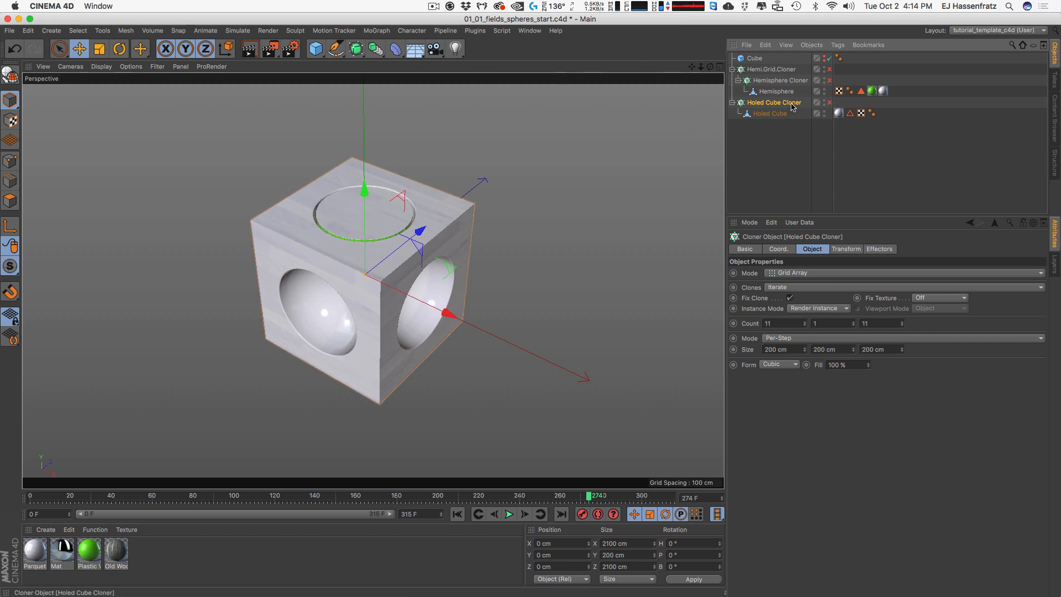
{"action": "left_click", "coordinate": [771, 114]}
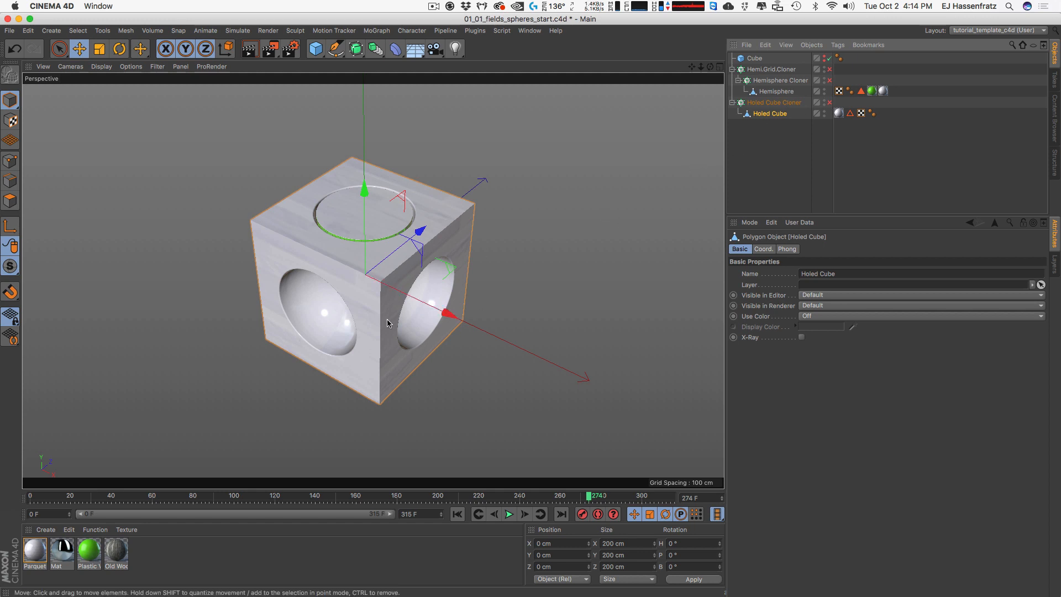
Step: Enable the Hemisphere Cloner, Hemi.Grid.Cloner and Holed Cube Cloner so the full grid of holes and hemispheres is generated
{"action": "left_click", "coordinate": [828, 81]}
{"action": "left_click", "coordinate": [829, 69]}
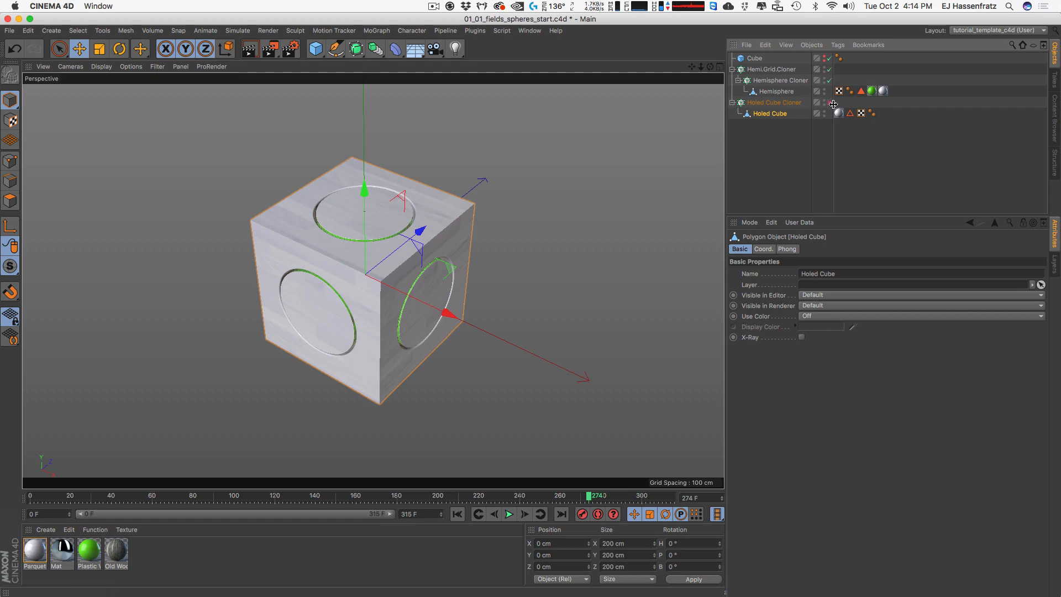
{"action": "left_click", "coordinate": [835, 105]}
{"action": "left_click", "coordinate": [829, 103]}
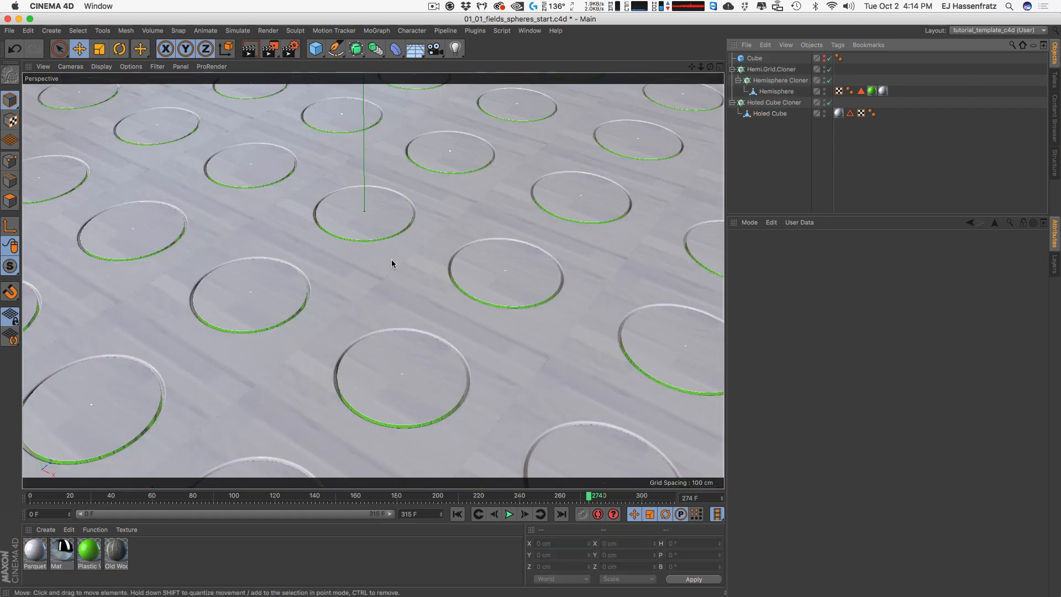
{"action": "scroll", "coordinate": [365, 287], "scroll_direction": "down", "scroll_amount": 8}
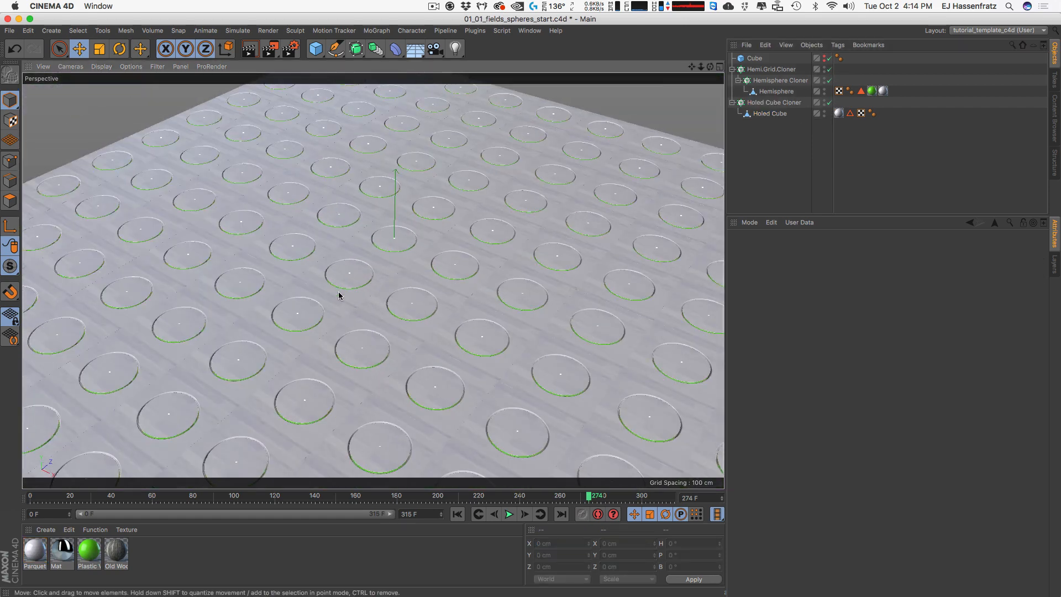
{"action": "left_click_drag", "start_coordinate": [400, 306], "coordinate": [378, 298], "text": "alt"}
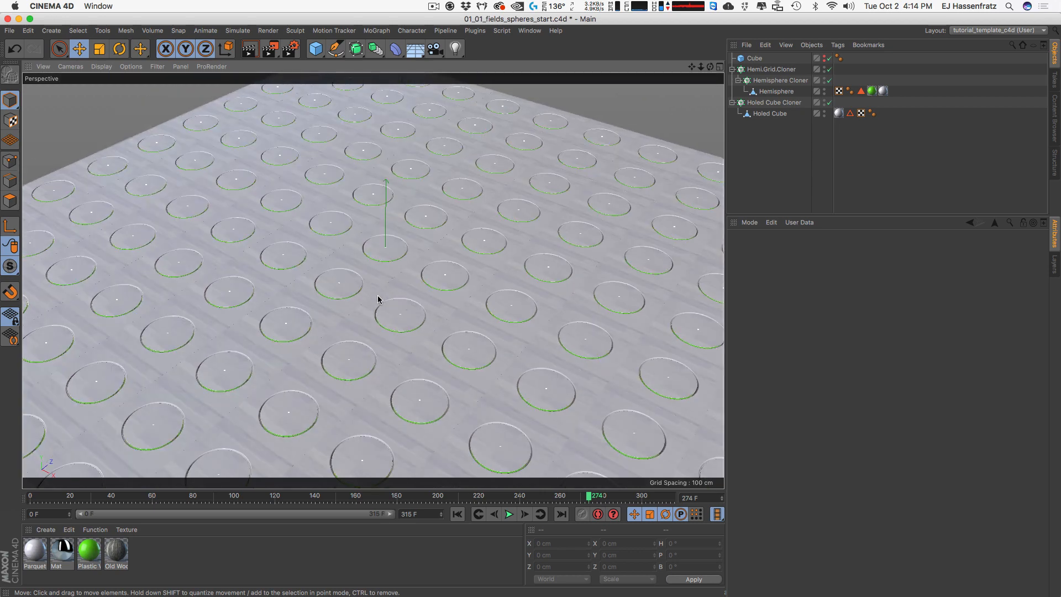
Step: Add a Plain effector to the Hemisphere Cloner
{"action": "left_click", "coordinate": [793, 82]}
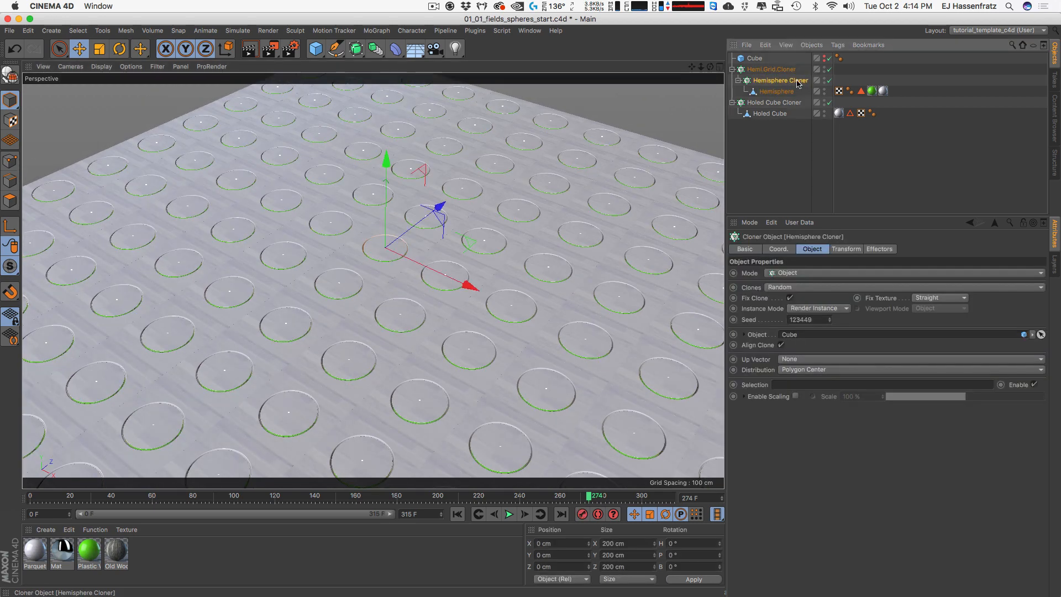
{"action": "left_click", "coordinate": [378, 31]}
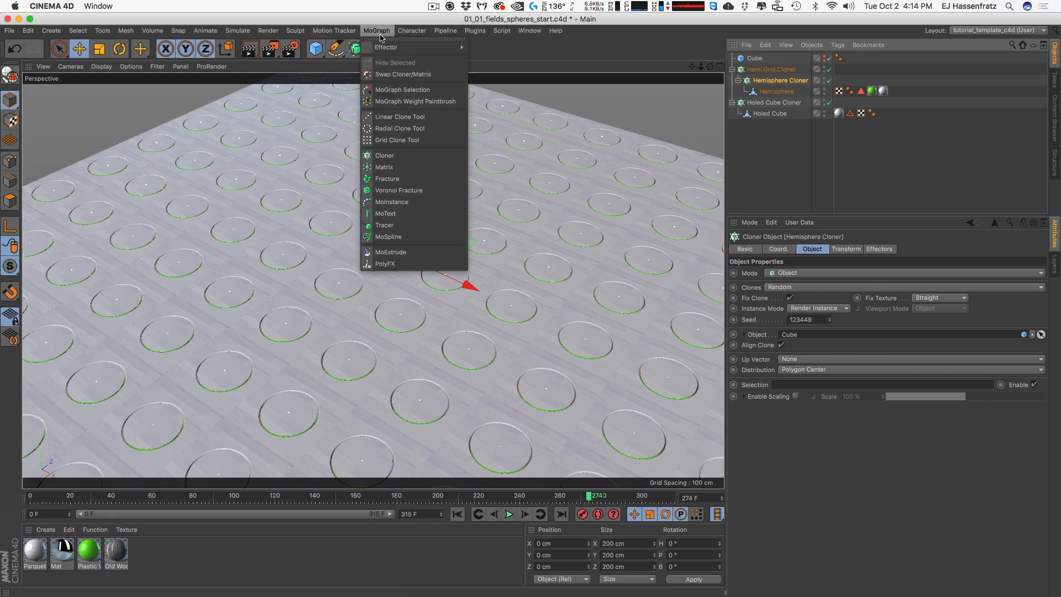
{"action": "mouse_move", "coordinate": [420, 47]}
{"action": "left_click", "coordinate": [489, 59]}
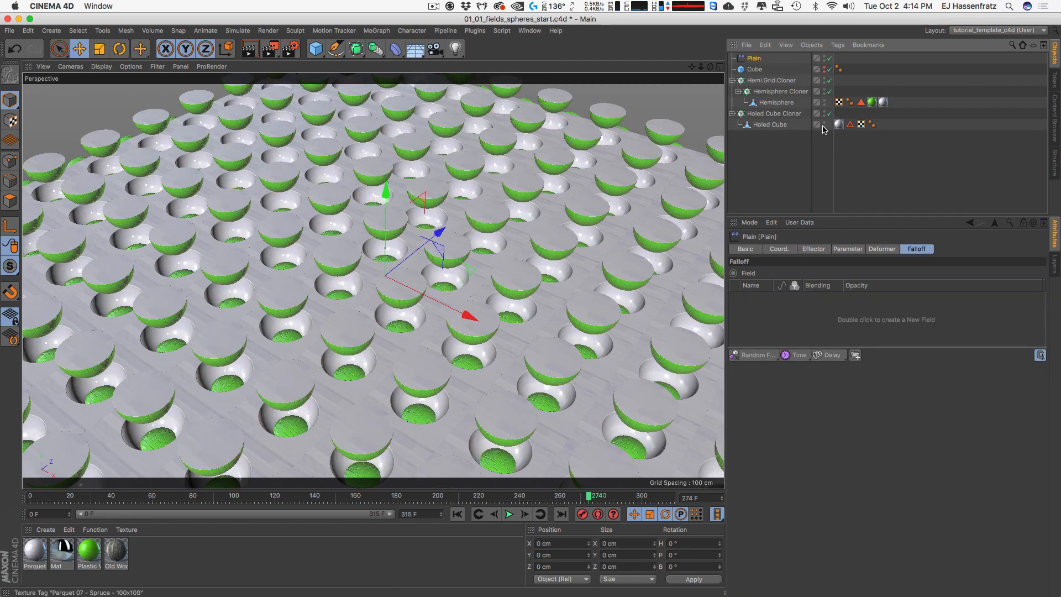
{"action": "middle_click_drag", "start_coordinate": [497, 214], "coordinate": [470, 226], "text": "alt"}
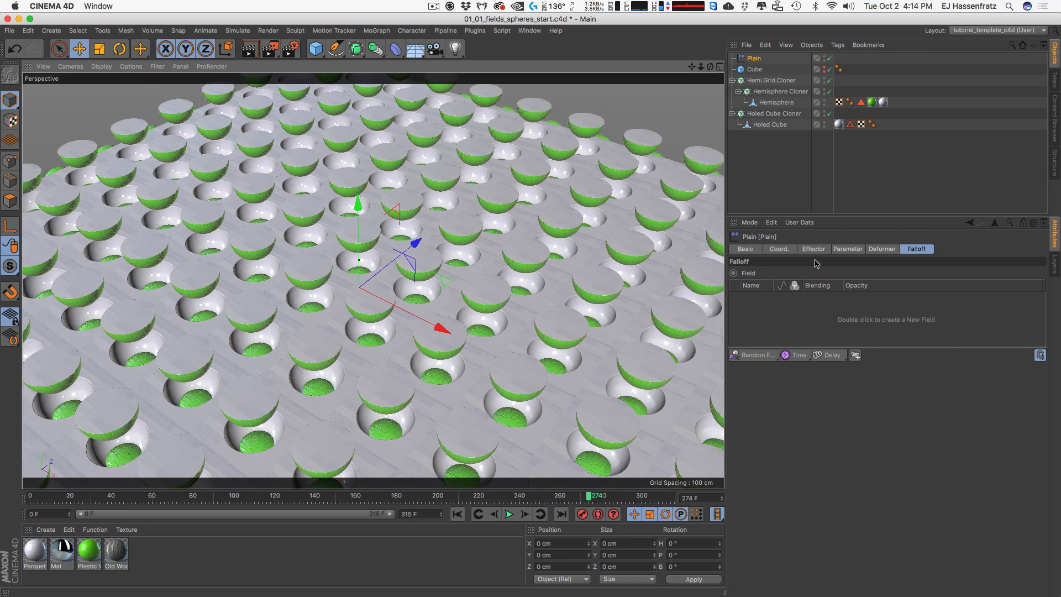
Step: Turn off the Plain effector's Position transform and enable its Rotation transform
{"action": "left_click", "coordinate": [814, 248]}
{"action": "left_click", "coordinate": [847, 249]}
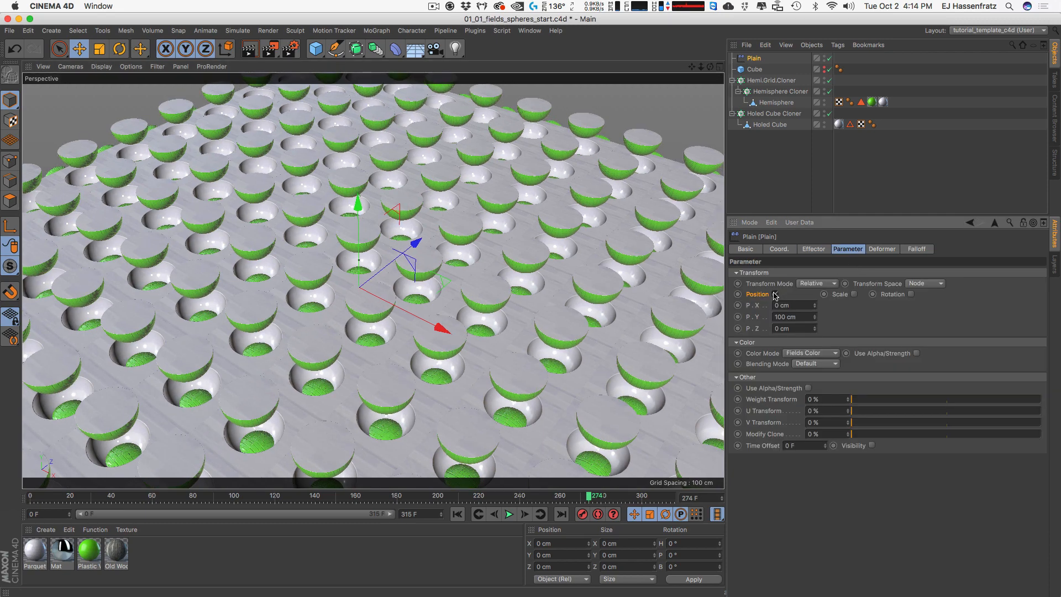
{"action": "left_click", "coordinate": [776, 294]}
{"action": "left_click", "coordinate": [880, 294]}
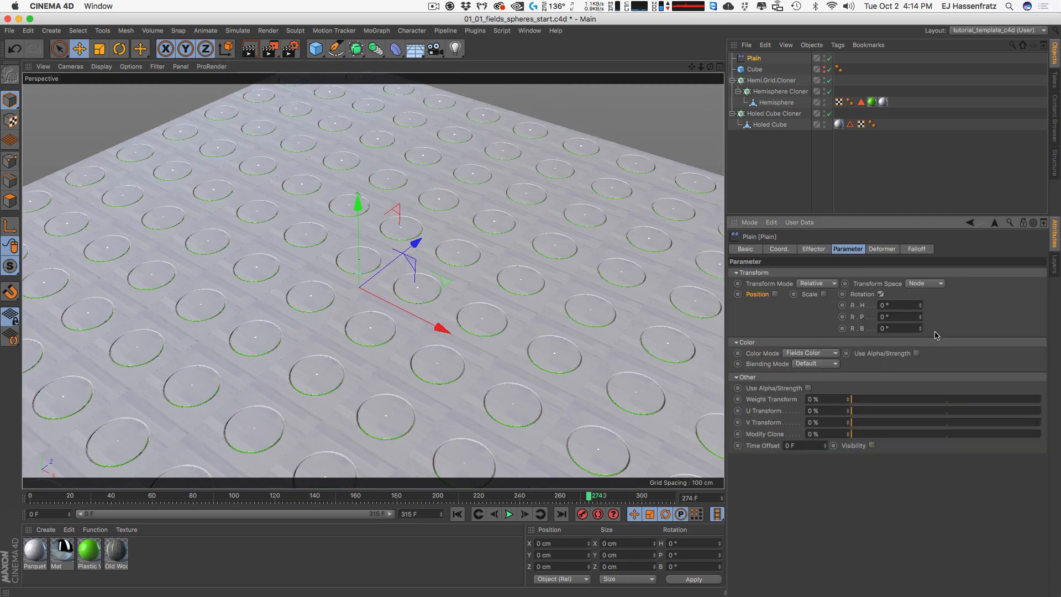
Step: Set the Plain effector's pitch rotation to 180° to flip the hemispheres, undoing the trial heading change
{"action": "left_click_drag", "start_coordinate": [920, 306], "coordinate": [919, 270]}
{"action": "key", "text": "super+z"}
{"action": "double_click", "coordinate": [896, 317]}
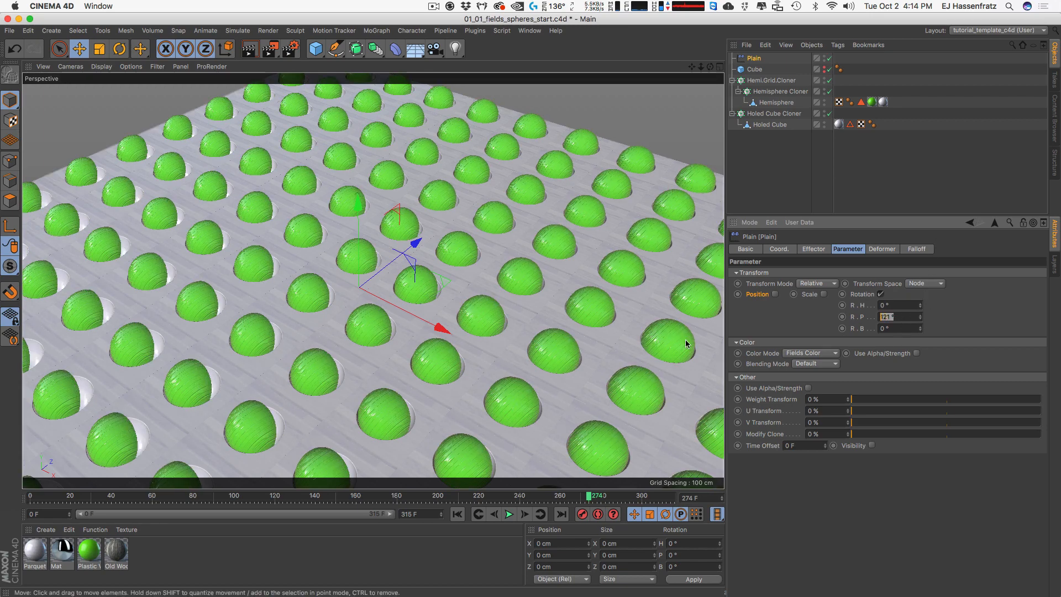
{"action": "type", "text": "8"}
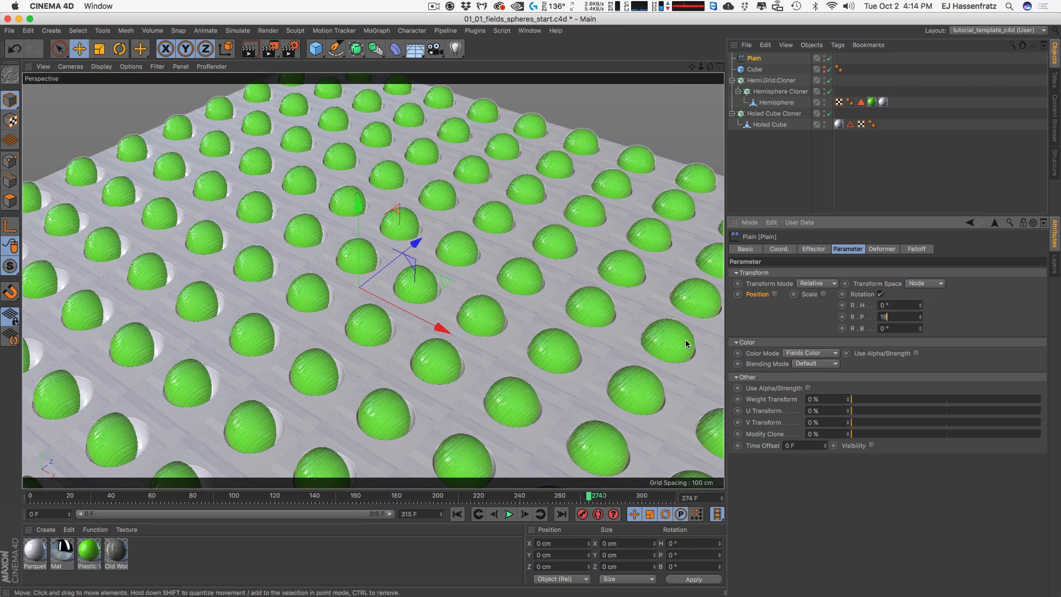
{"action": "type", "text": "0"}
{"action": "key", "text": "Return"}
{"action": "right_click_drag", "start_coordinate": [379, 302], "coordinate": [436, 294], "text": "alt"}
{"action": "middle_click_drag", "start_coordinate": [395, 278], "coordinate": [348, 256], "text": "alt"}
{"action": "left_click_drag", "start_coordinate": [385, 297], "coordinate": [380, 304], "text": "alt"}
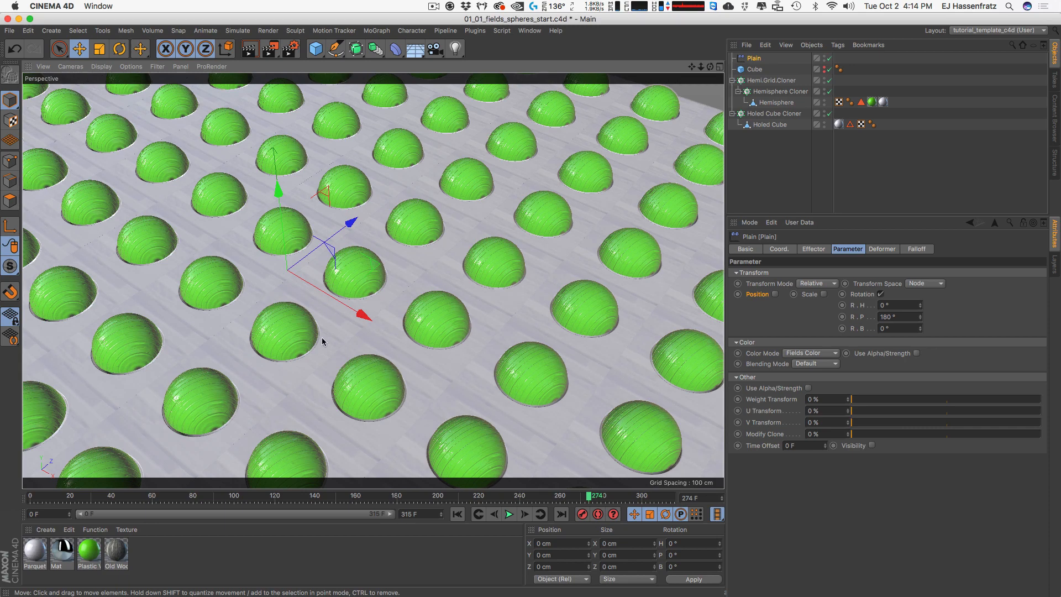
{"action": "middle_click_drag", "start_coordinate": [397, 316], "coordinate": [439, 298], "text": "alt"}
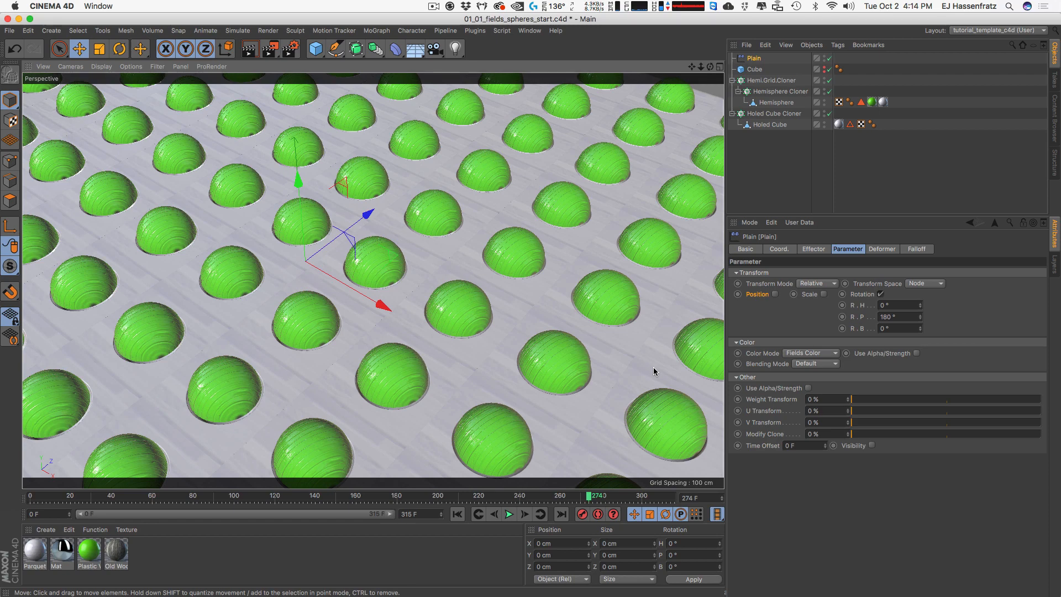
{"action": "middle_click_drag", "start_coordinate": [339, 273], "coordinate": [374, 281], "text": "alt"}
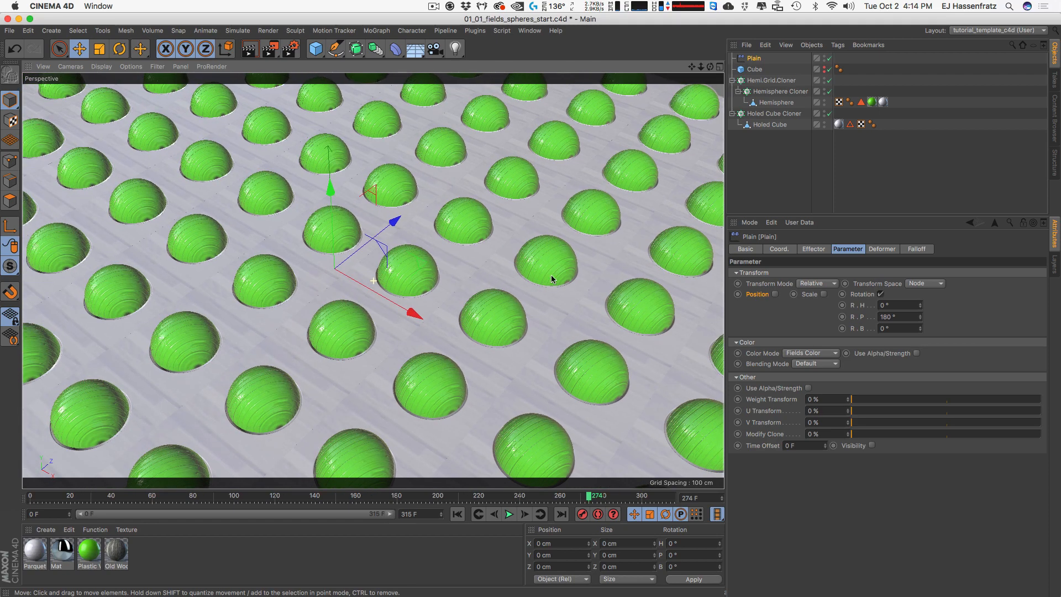
Step: Add a Radial Field to the Plain effector's falloff
{"action": "left_click", "coordinate": [916, 249]}
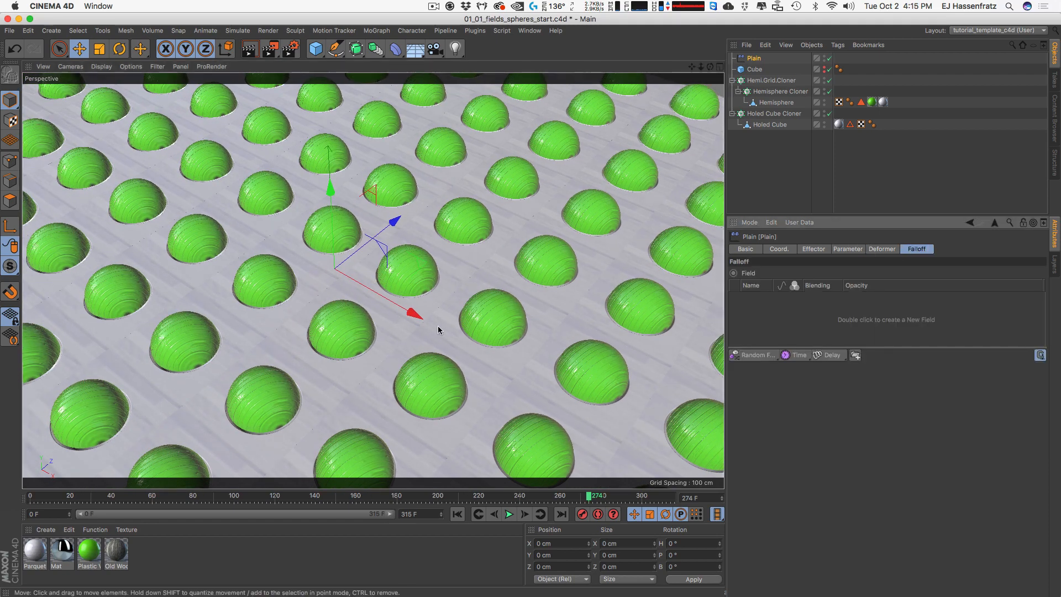
{"action": "middle_click_drag", "start_coordinate": [364, 316], "coordinate": [404, 333], "text": "alt"}
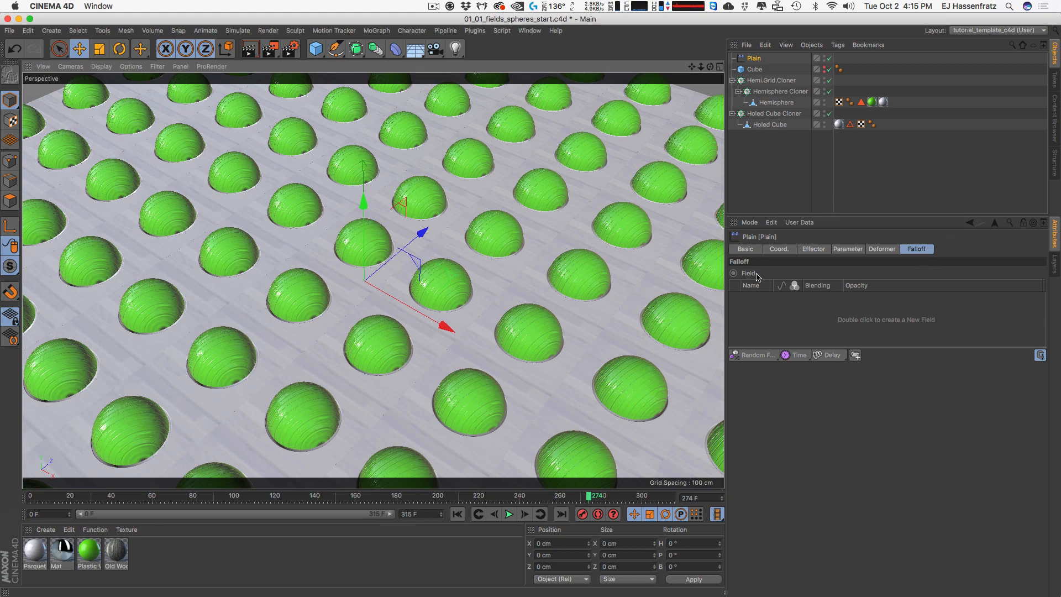
{"action": "left_click", "coordinate": [751, 355]}
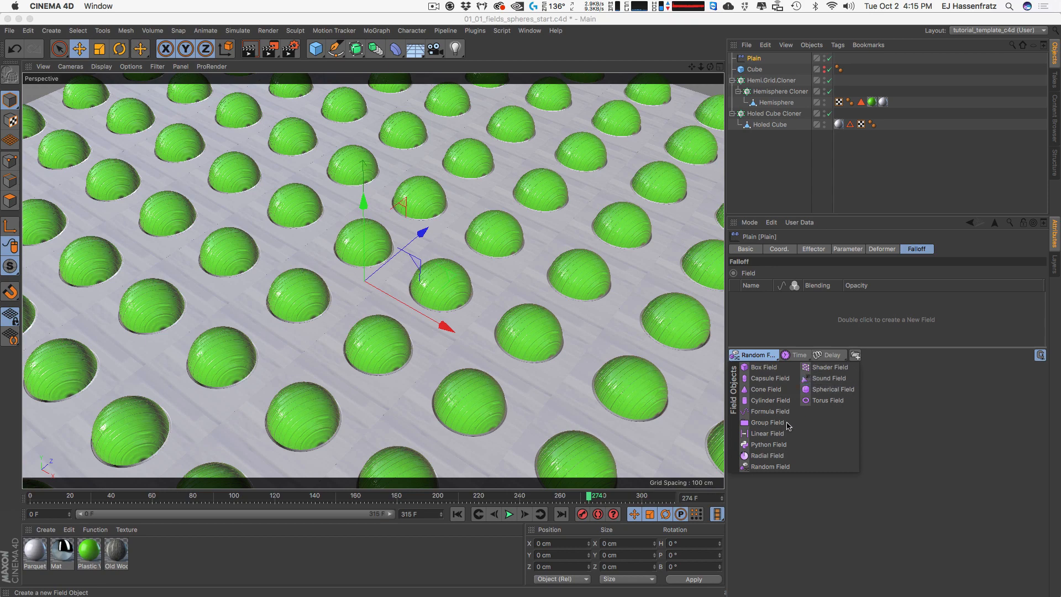
{"action": "left_click", "coordinate": [768, 456]}
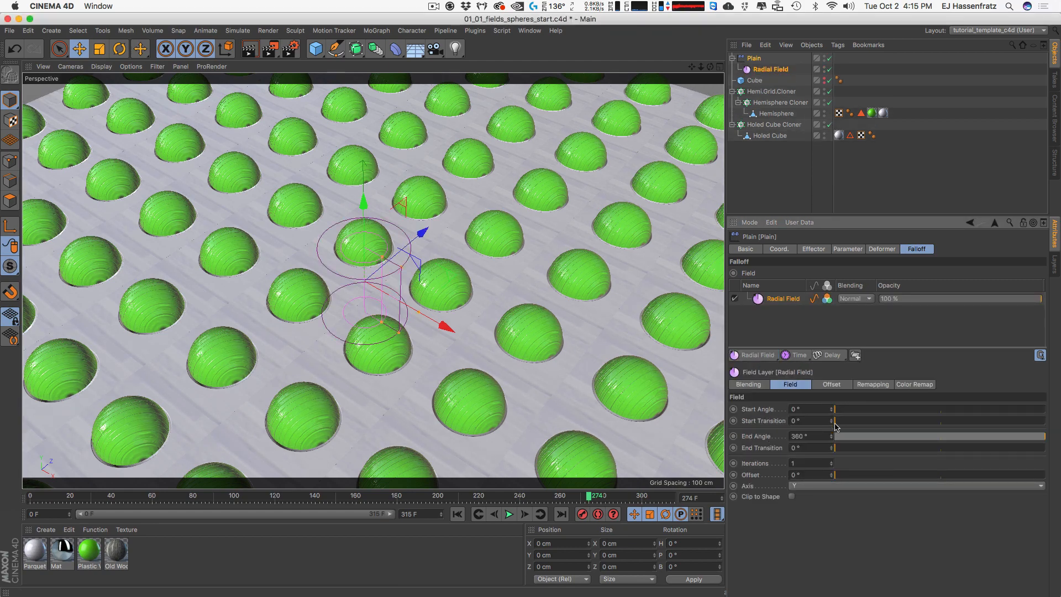
Step: Set the Radial Field's start angle to 193°, start transition to 143° and end transition to 107°
{"action": "left_click_drag", "start_coordinate": [859, 409], "coordinate": [1000, 419]}
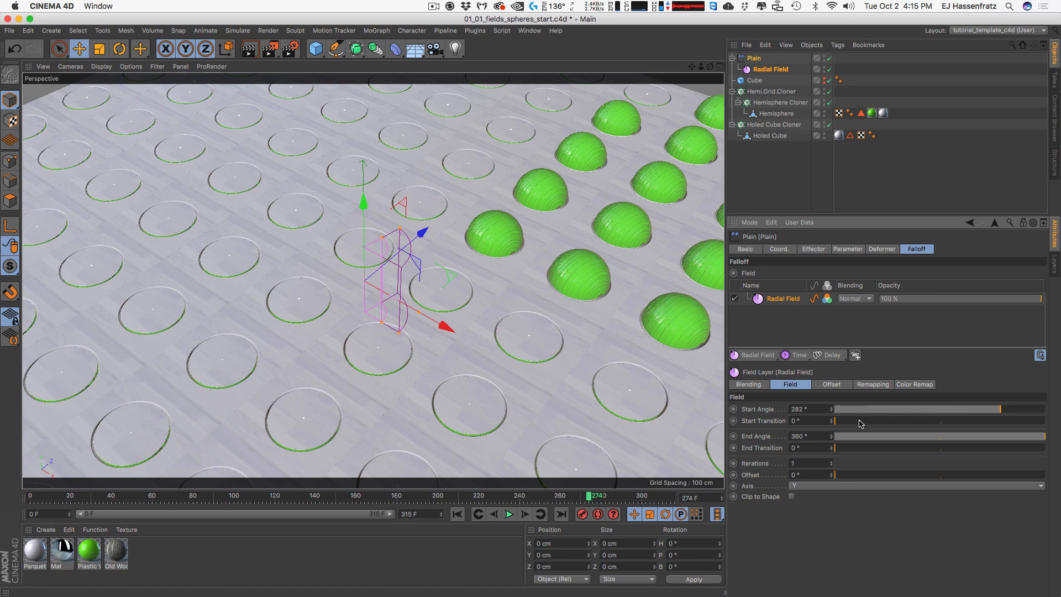
{"action": "mouse_move", "coordinate": [859, 421]}
{"action": "left_mouse_down"}
{"action": "mouse_move", "coordinate": [916, 421]}
{"action": "mouse_move", "coordinate": [838, 406]}
{"action": "mouse_move", "coordinate": [896, 415]}
{"action": "mouse_move", "coordinate": [865, 415]}
{"action": "mouse_move", "coordinate": [865, 447]}
{"action": "mouse_move", "coordinate": [898, 446]}
{"action": "mouse_move", "coordinate": [854, 422]}
{"action": "mouse_move", "coordinate": [939, 412]}
{"action": "mouse_move", "coordinate": [904, 437]}
{"action": "left_mouse_up"}
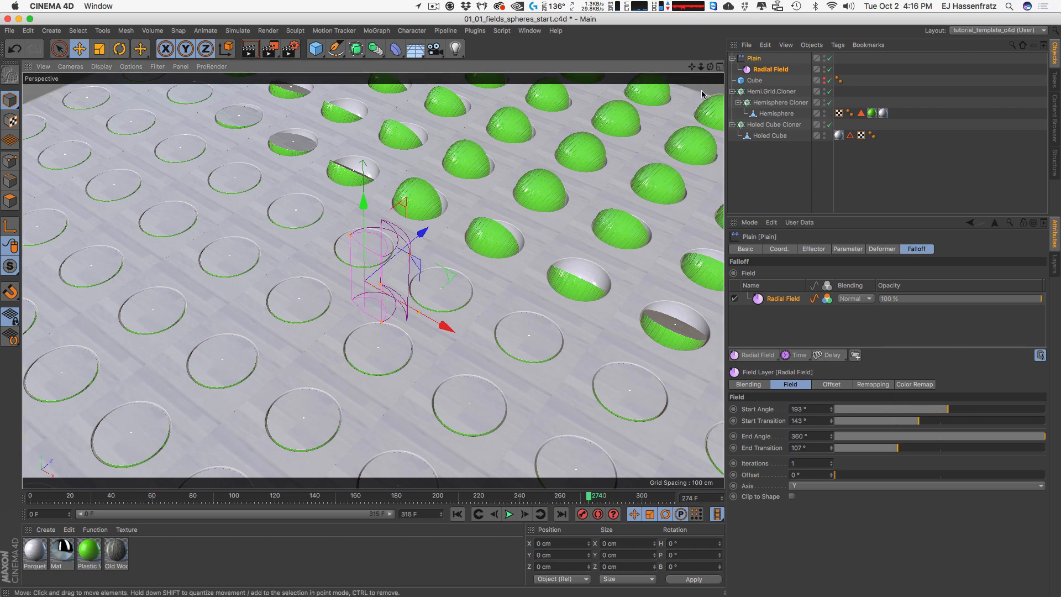
{"action": "middle_click_drag", "start_coordinate": [422, 306], "coordinate": [404, 399], "text": "alt"}
{"action": "left_click_drag", "start_coordinate": [378, 369], "coordinate": [356, 423], "text": "alt"}
{"action": "scroll", "coordinate": [440, 326], "scroll_direction": "down", "scroll_amount": 10}
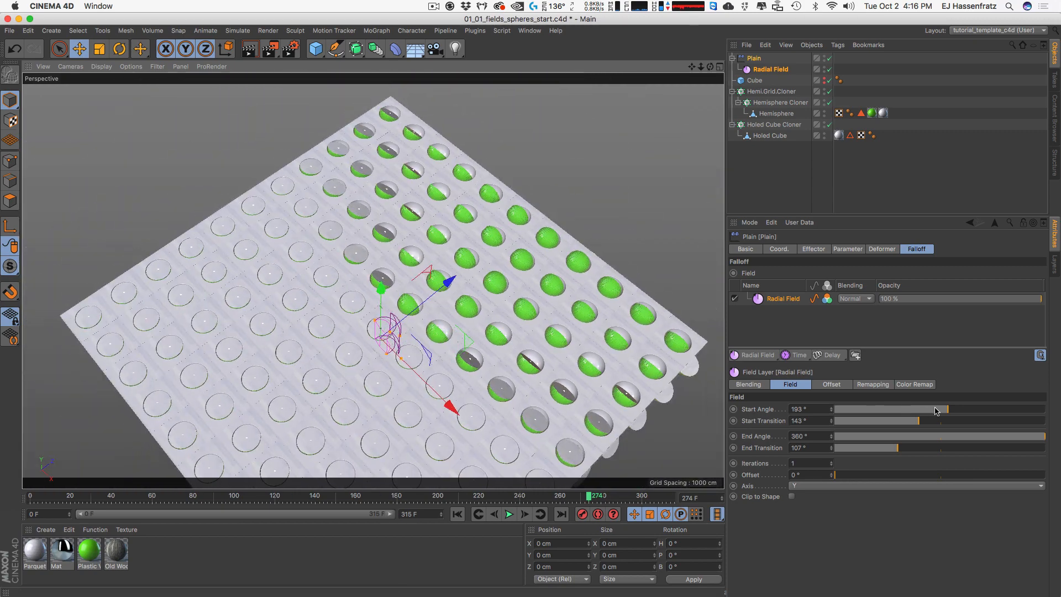
Step: Set the Radial Field's start angle to 269° and its offset to 280°
{"action": "mouse_move", "coordinate": [938, 410]}
{"action": "left_mouse_down"}
{"action": "mouse_move", "coordinate": [884, 409]}
{"action": "mouse_move", "coordinate": [992, 410]}
{"action": "left_mouse_up"}
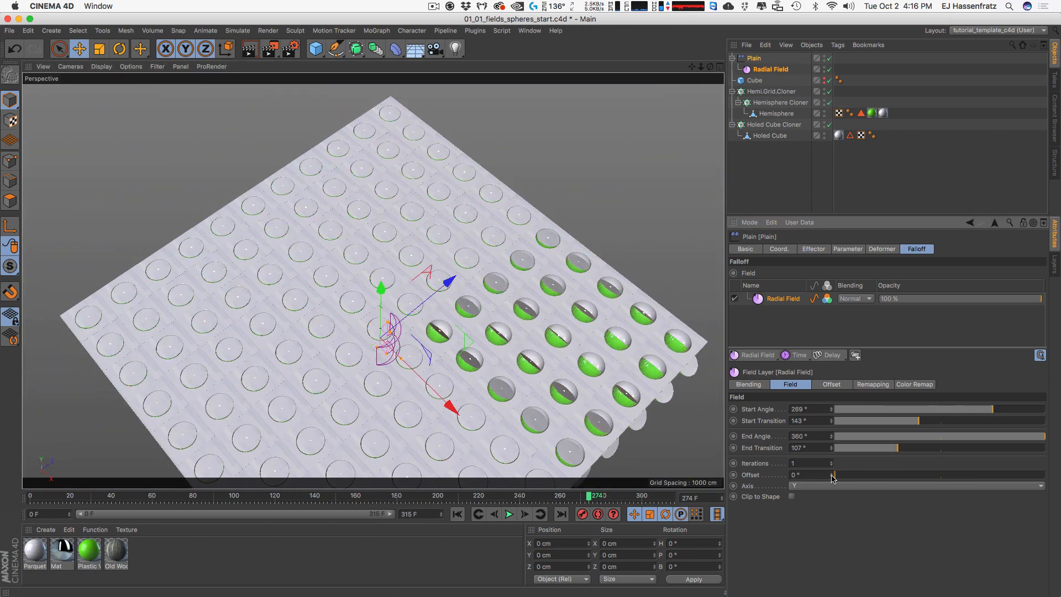
{"action": "left_click_drag", "start_coordinate": [832, 476], "coordinate": [883, 288]}
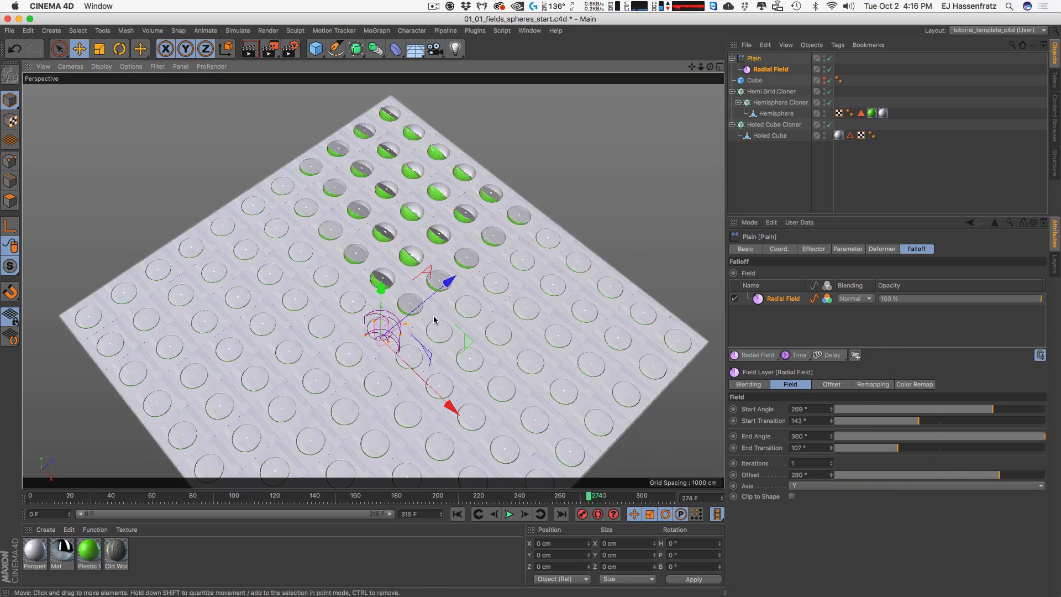
{"action": "right_click_drag", "start_coordinate": [434, 320], "coordinate": [517, 293], "text": "alt"}
{"action": "middle_click_drag", "start_coordinate": [440, 344], "coordinate": [484, 293], "text": "alt"}
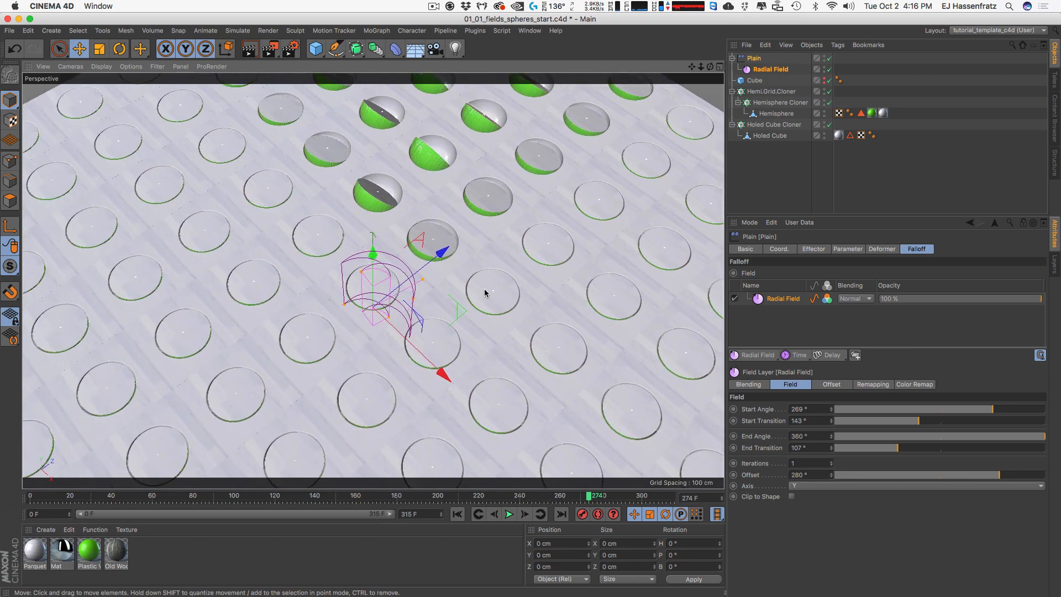
{"action": "right_click_drag", "start_coordinate": [381, 310], "coordinate": [402, 299], "text": "alt"}
{"action": "left_click_drag", "start_coordinate": [377, 300], "coordinate": [396, 257], "text": "alt"}
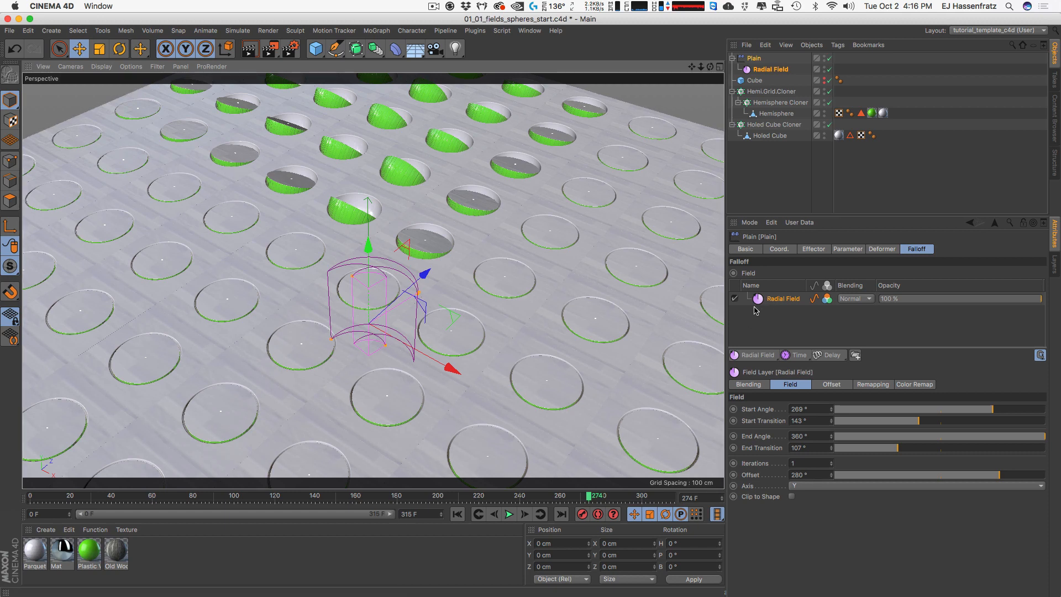
Step: Remove the Radial Field from the Plain effector's falloff while keeping the effector, undoing the accidental deletion of both
{"action": "key", "text": "Delete"}
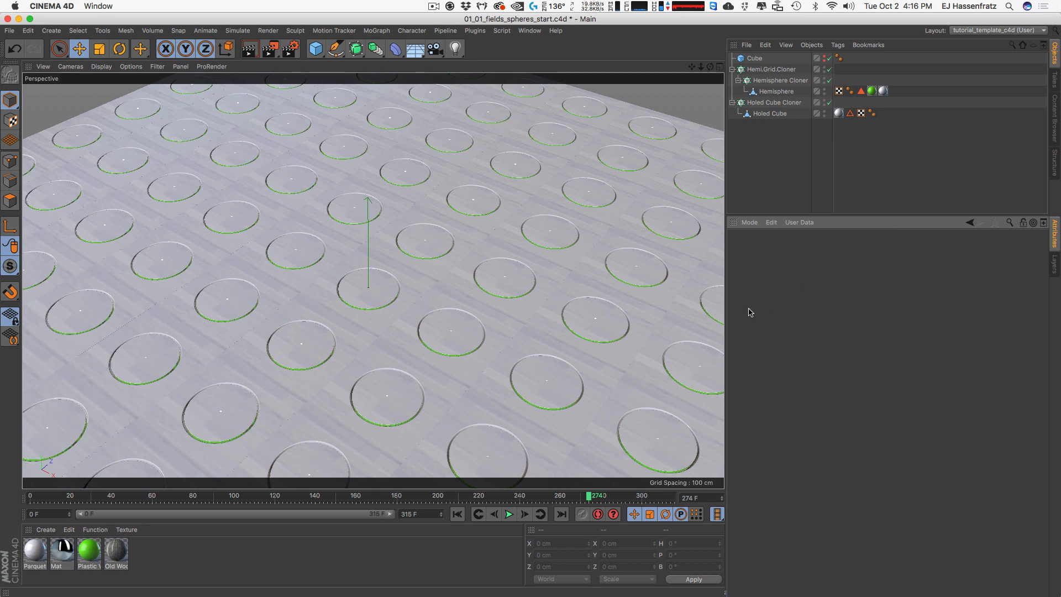
{"action": "key", "text": "super+z"}
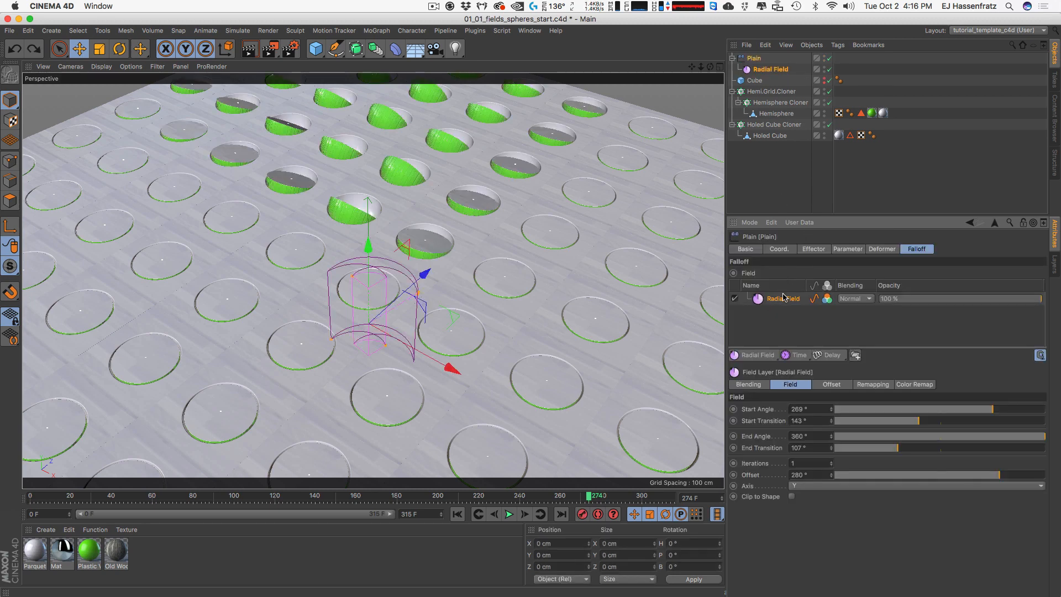
{"action": "key", "text": "Delete"}
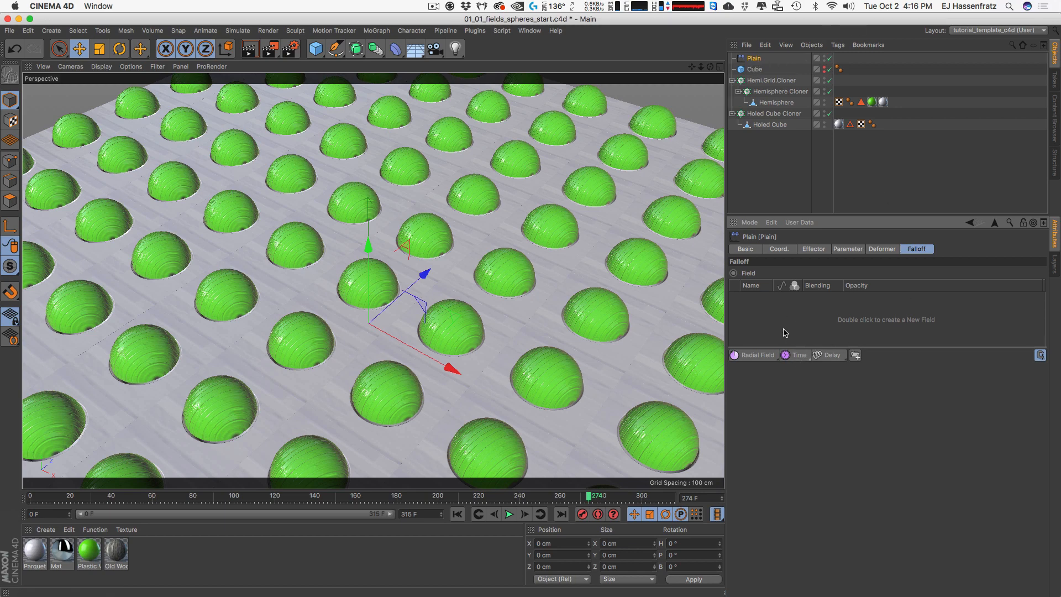
Step: Add a Cylinder Field to the Plain effector's falloff with a height of 488 cm and a radius of 414 cm
{"action": "left_click", "coordinate": [757, 355]}
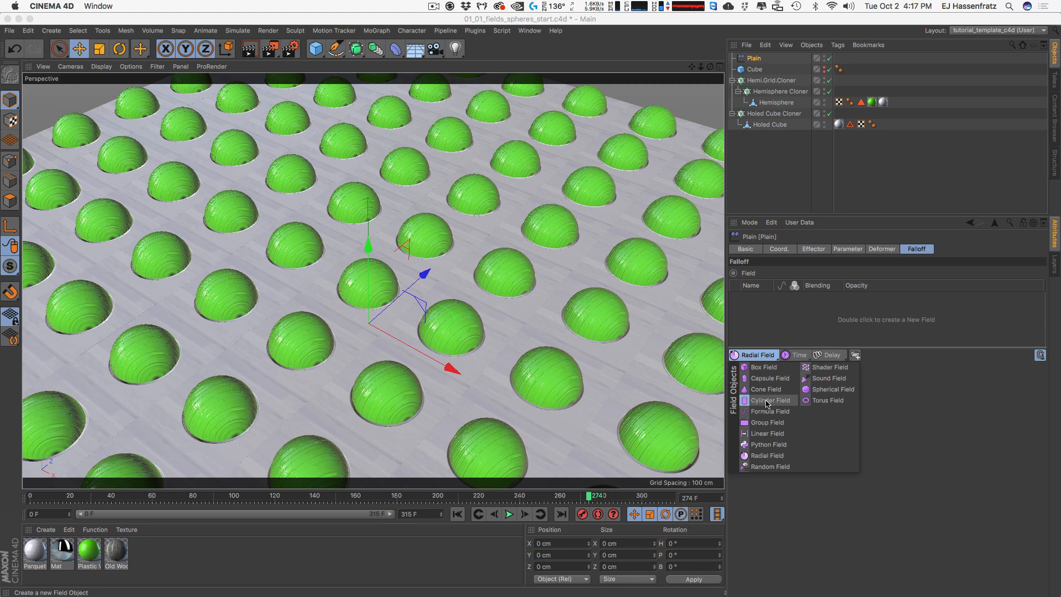
{"action": "left_click", "coordinate": [765, 402]}
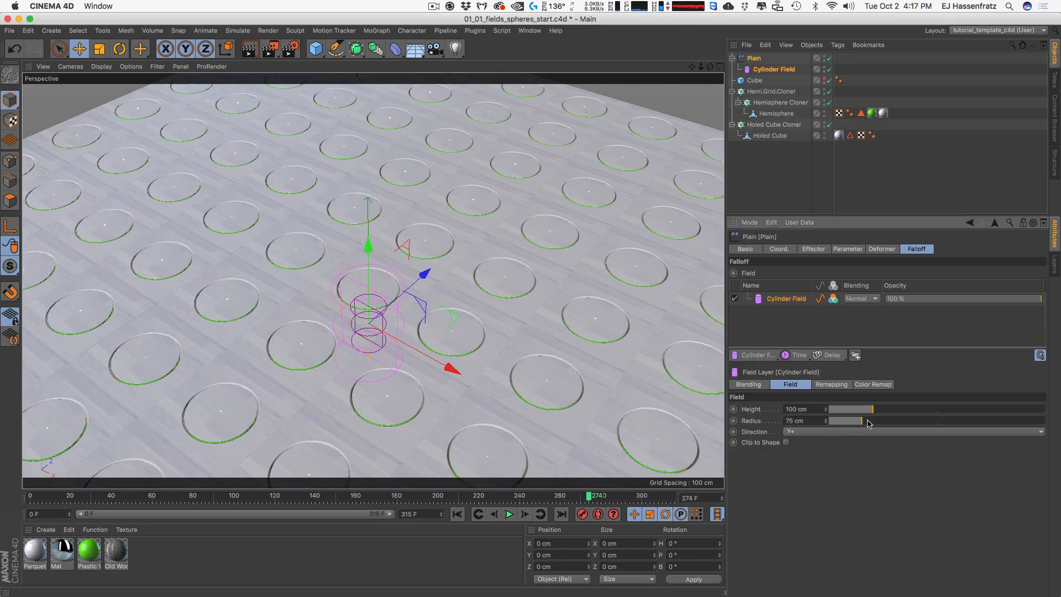
{"action": "left_click_drag", "start_coordinate": [902, 409], "coordinate": [1042, 409]}
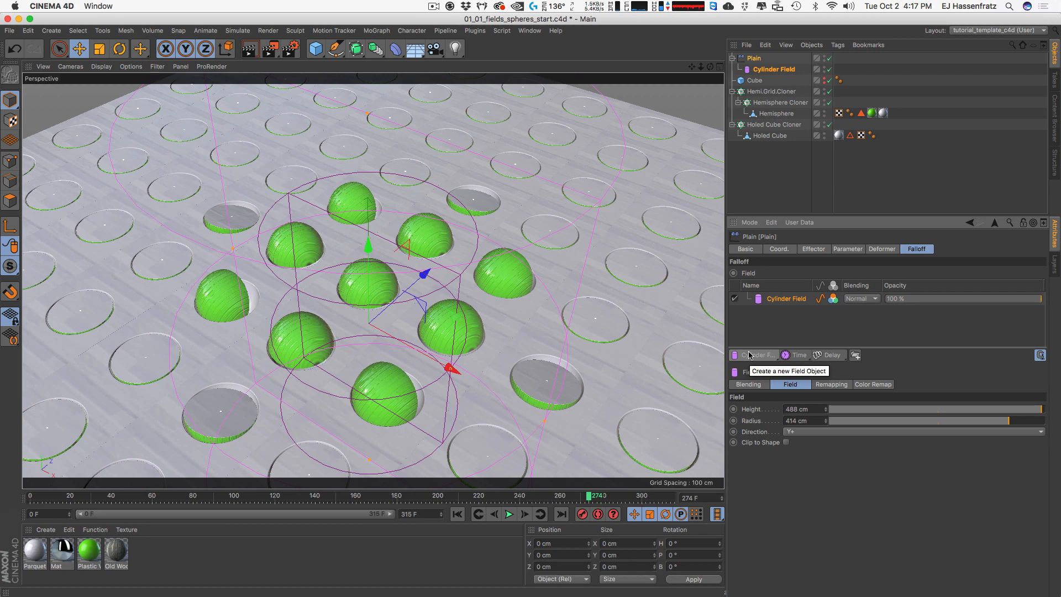
{"action": "left_click_drag", "start_coordinate": [1001, 298], "coordinate": [1032, 297]}
{"action": "left_click", "coordinate": [862, 297]}
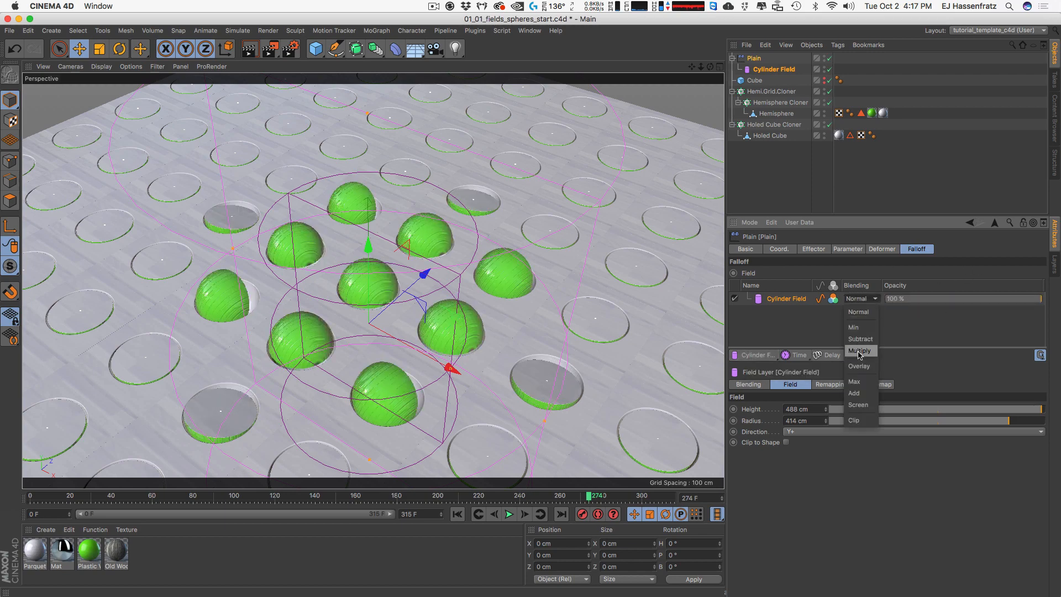
{"action": "left_click", "coordinate": [883, 339]}
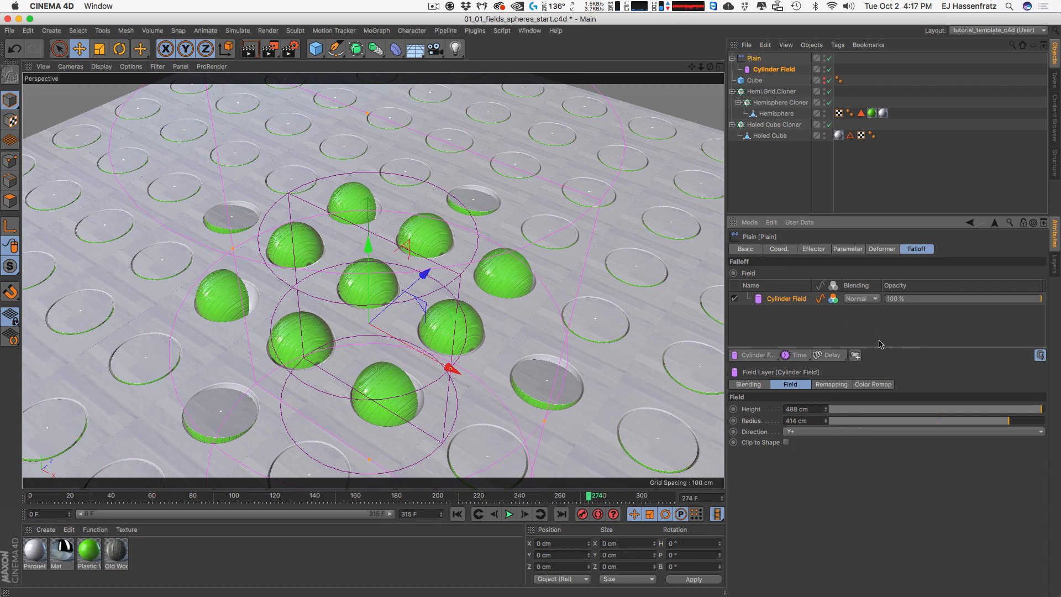
Step: Delete both material tags from the Hemisphere object so the field's colour can show on the clones
{"action": "right_click_drag", "start_coordinate": [509, 298], "coordinate": [502, 300], "text": "alt"}
{"action": "middle_click_drag", "start_coordinate": [491, 321], "coordinate": [543, 319], "text": "alt"}
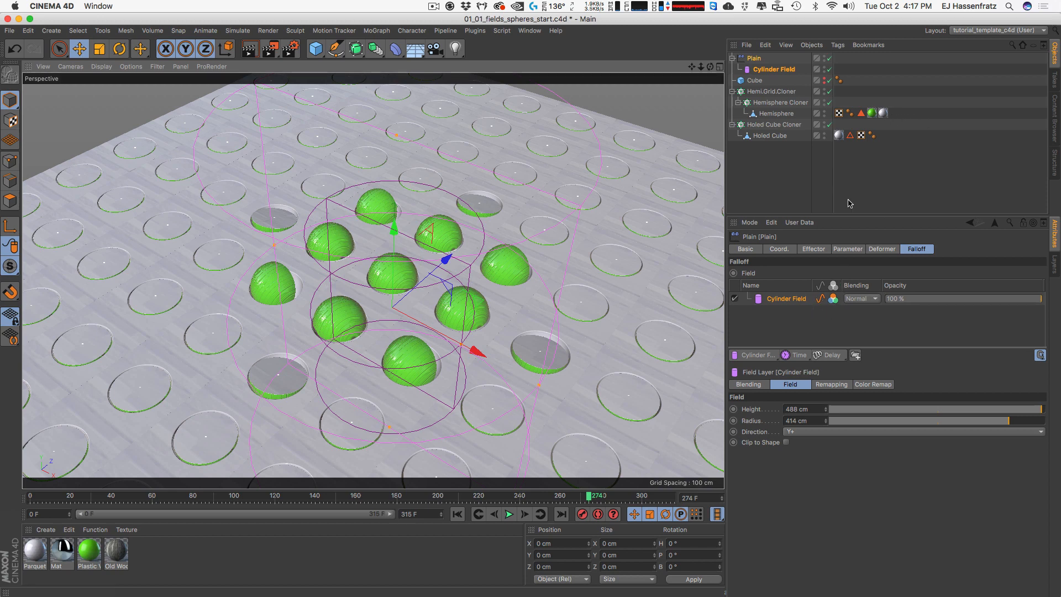
{"action": "left_click_drag", "start_coordinate": [883, 113], "coordinate": [883, 113]}
{"action": "key", "text": "Delete"}
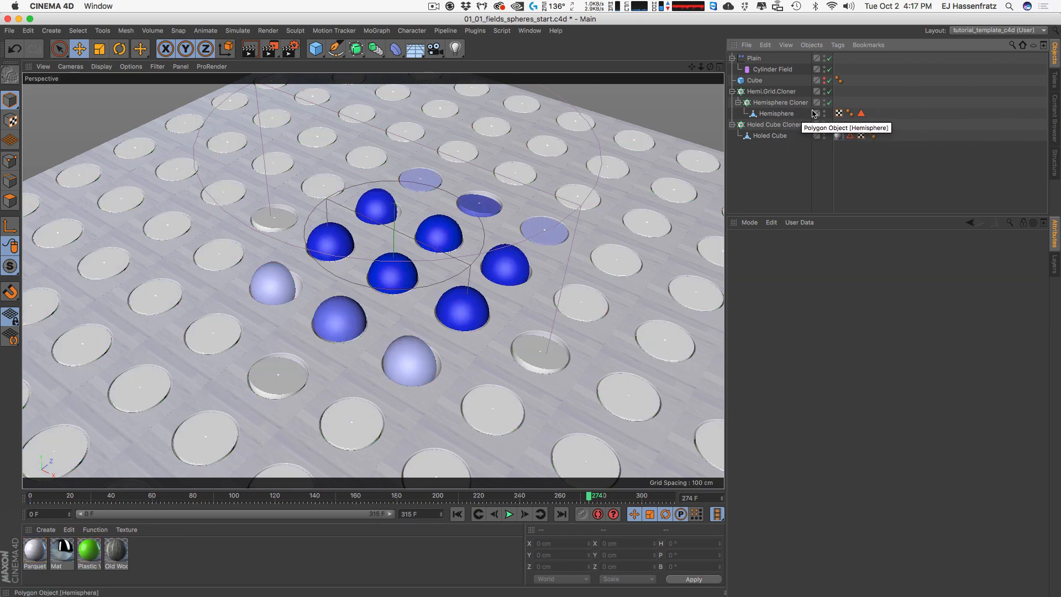
Step: Toggle the Cylinder Field's value channel off and back on in the Plain effector's falloff to compare its effect on the clones
{"action": "left_click", "coordinate": [754, 59]}
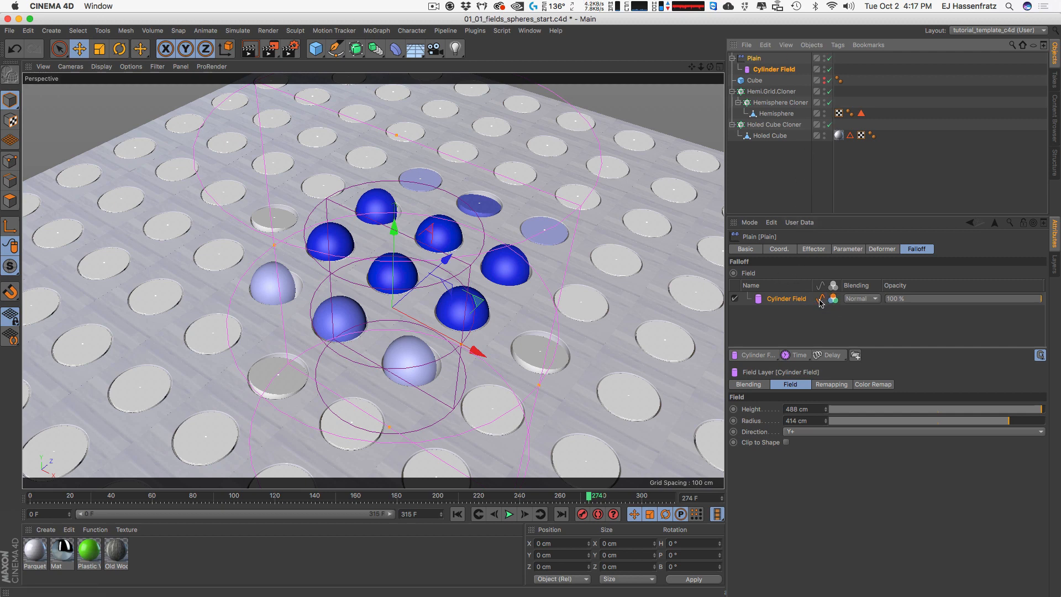
{"action": "left_click", "coordinate": [820, 300]}
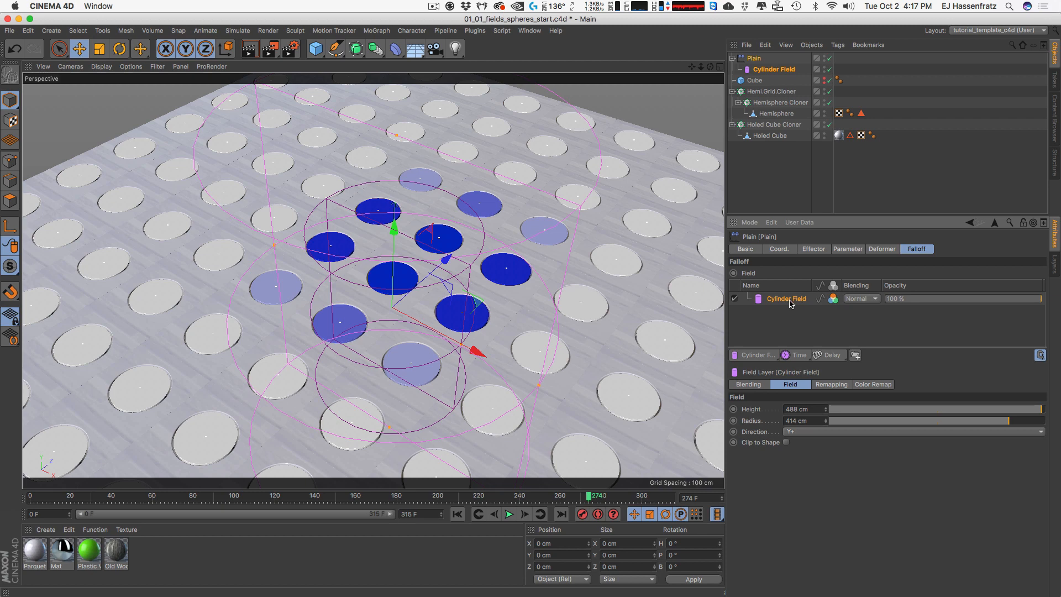
{"action": "left_click", "coordinate": [820, 302]}
{"action": "left_click", "coordinate": [820, 301]}
{"action": "left_click", "coordinate": [820, 301]}
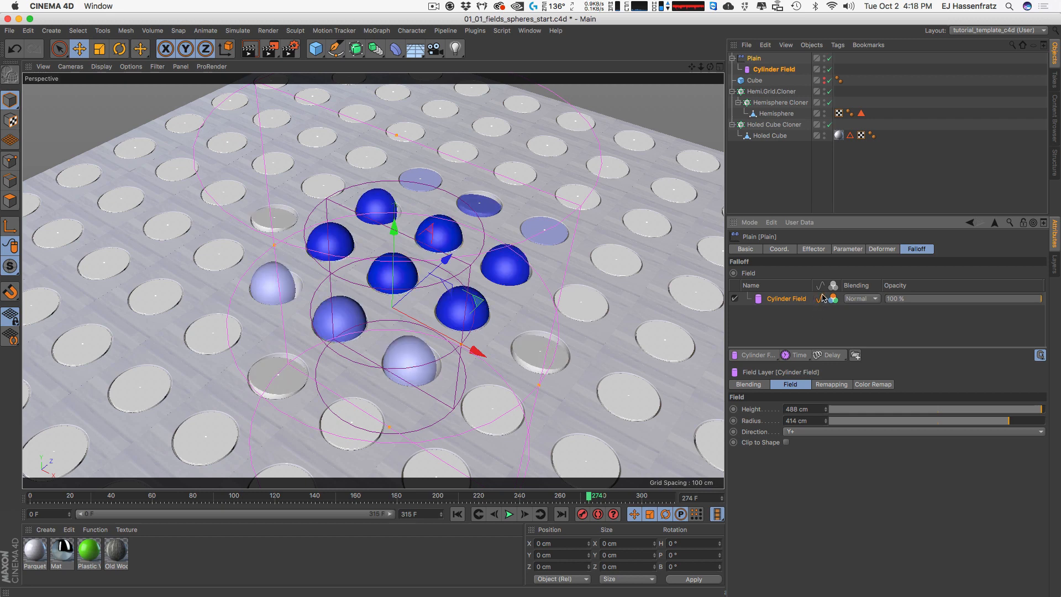
{"action": "left_click", "coordinate": [820, 299]}
{"action": "left_click", "coordinate": [819, 299]}
{"action": "left_click", "coordinate": [820, 302]}
Step: Toggle the Cylinder Field's colour channel off and back on to compare the clones with and without field colour
{"action": "left_click", "coordinate": [833, 301]}
{"action": "left_click", "coordinate": [832, 302]}
{"action": "left_click", "coordinate": [832, 302]}
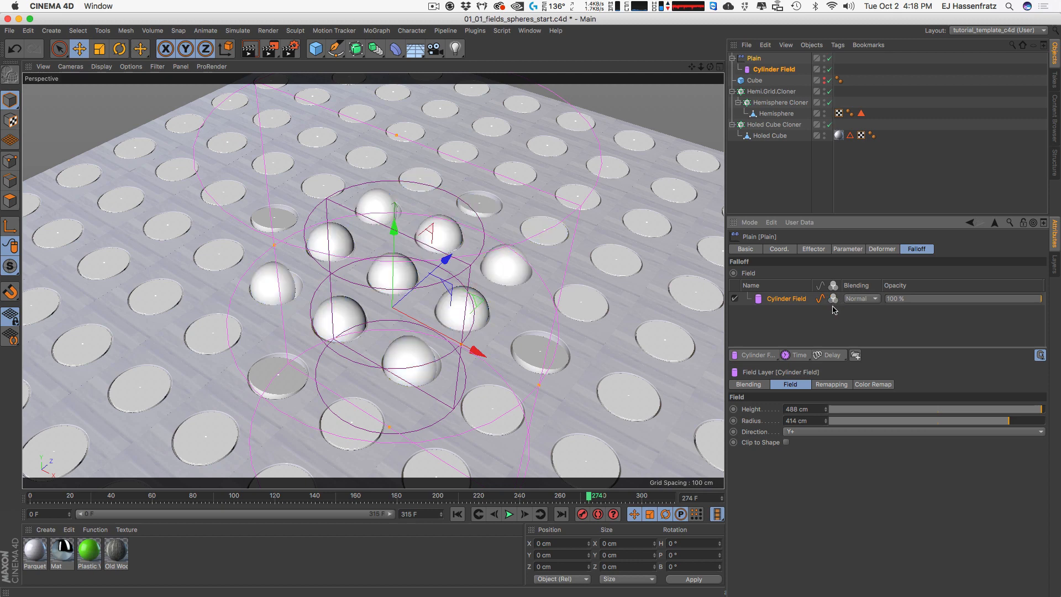
{"action": "left_click", "coordinate": [831, 303]}
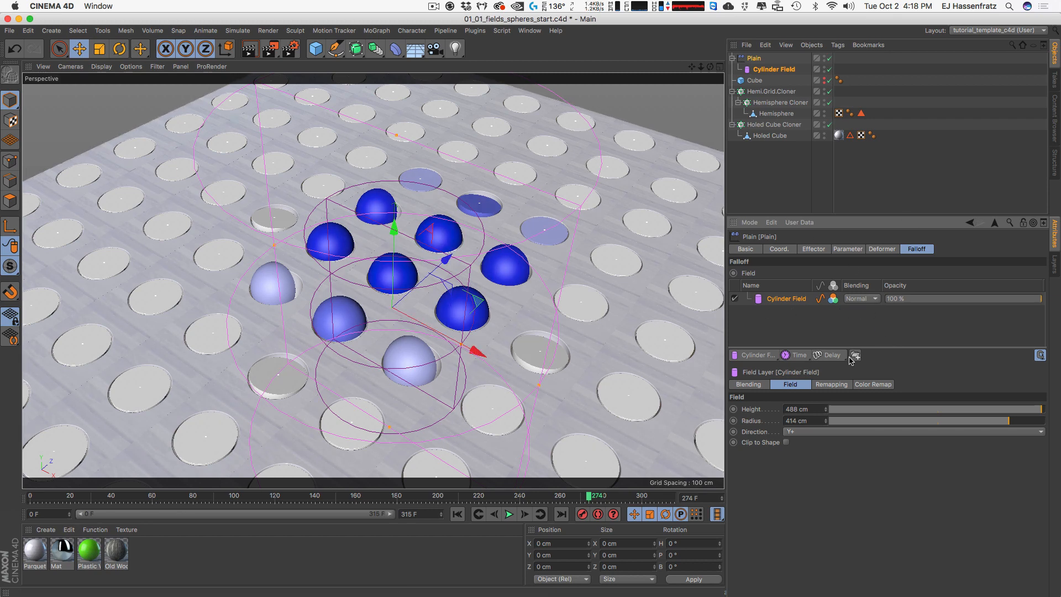
Step: Set the Cylinder Field's Color Remap colour to a green with hue 159° and saturation 93%
{"action": "left_click", "coordinate": [871, 383]}
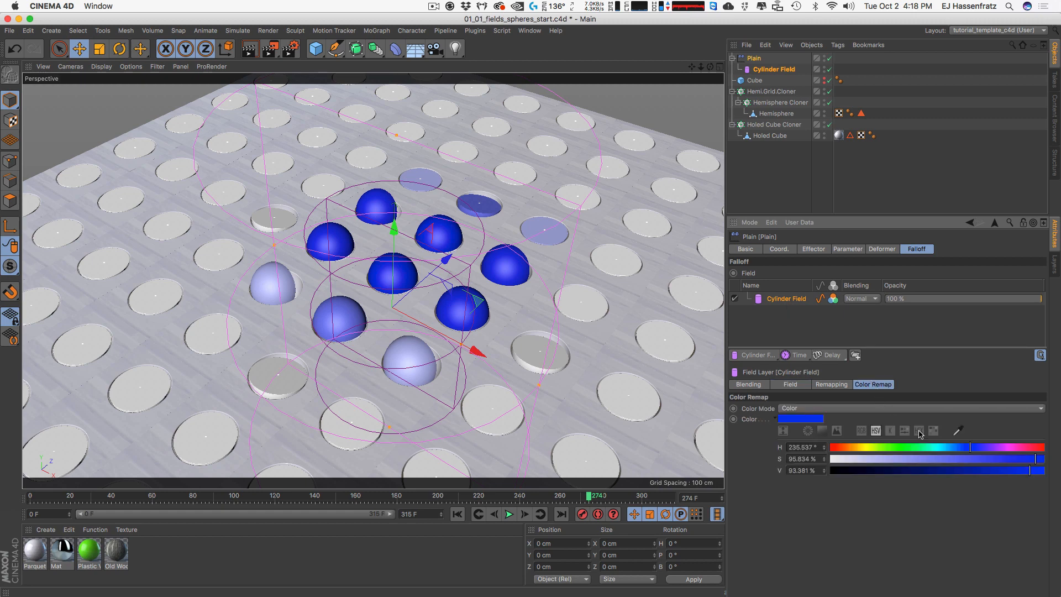
{"action": "left_click_drag", "start_coordinate": [964, 448], "coordinate": [875, 448]}
{"action": "left_click", "coordinate": [1030, 460]}
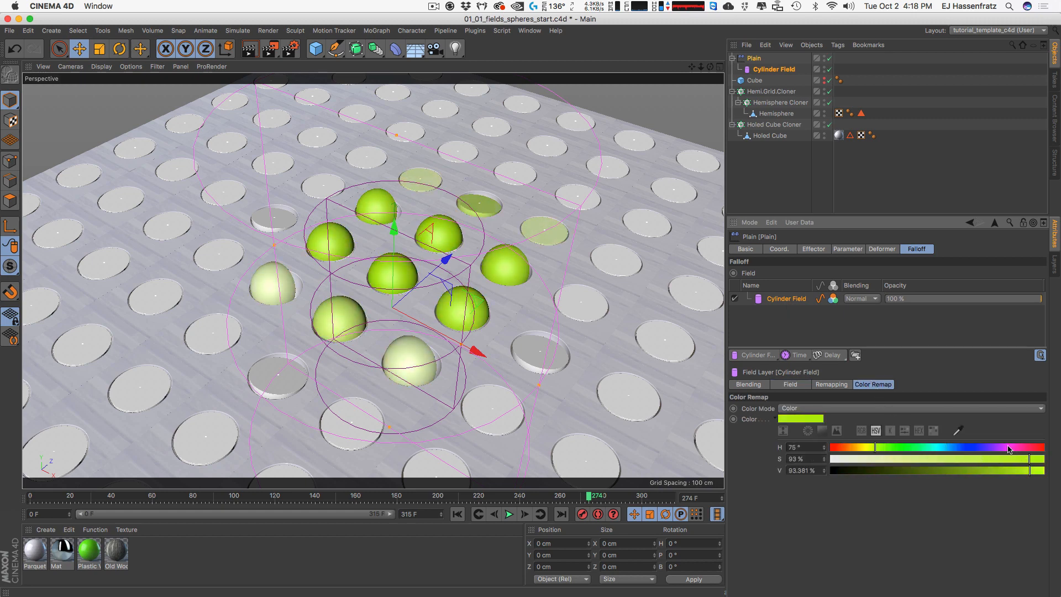
{"action": "left_click_drag", "start_coordinate": [1009, 448], "coordinate": [866, 449]}
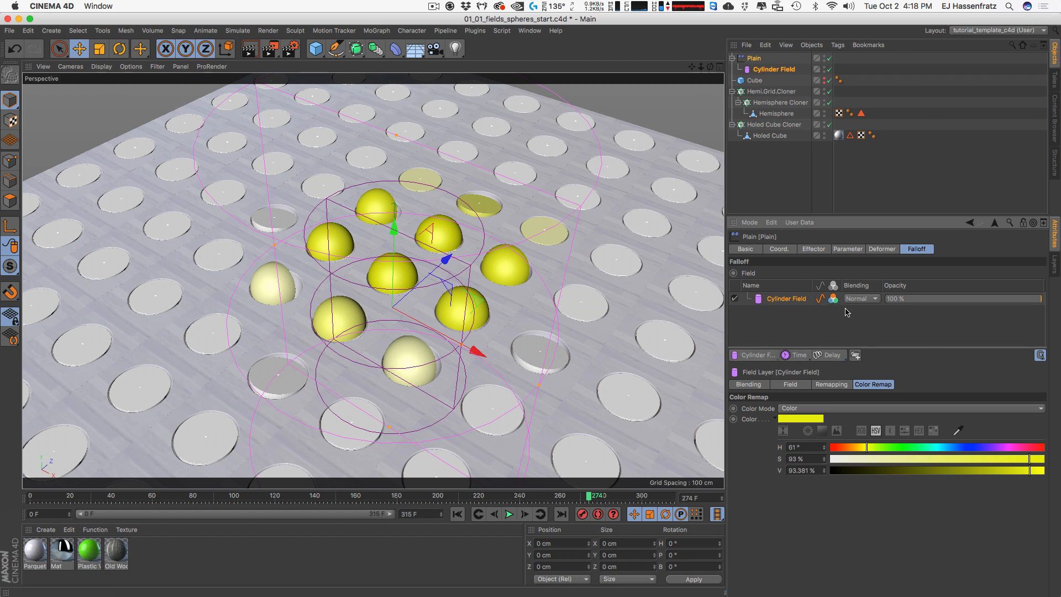
{"action": "left_click_drag", "start_coordinate": [915, 448], "coordinate": [876, 450]}
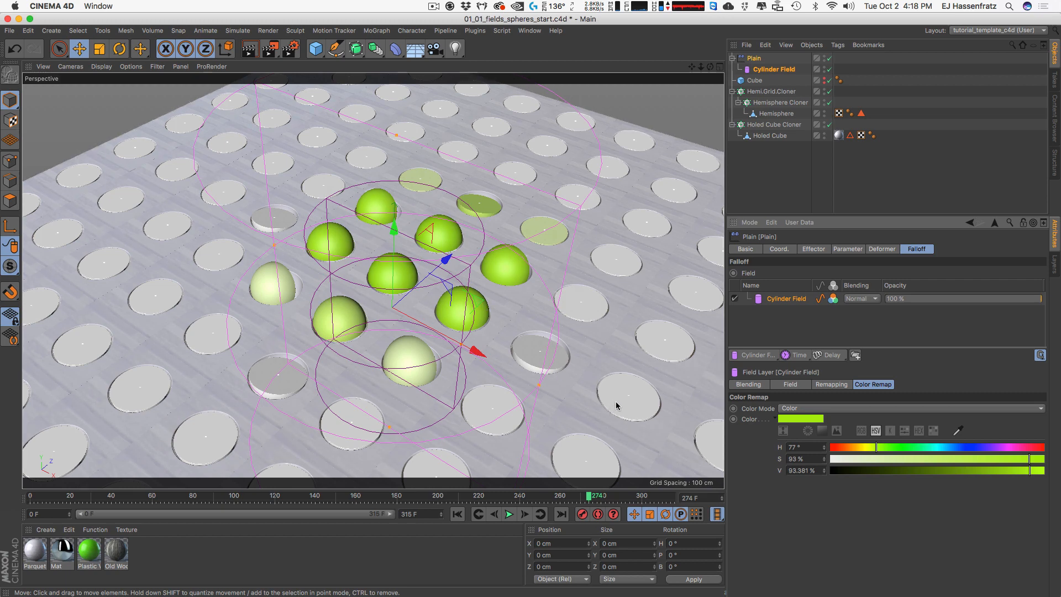
{"action": "mouse_move", "coordinate": [924, 447]}
{"action": "left_mouse_down"}
{"action": "mouse_move", "coordinate": [937, 447]}
{"action": "mouse_move", "coordinate": [925, 447]}
{"action": "left_mouse_up"}
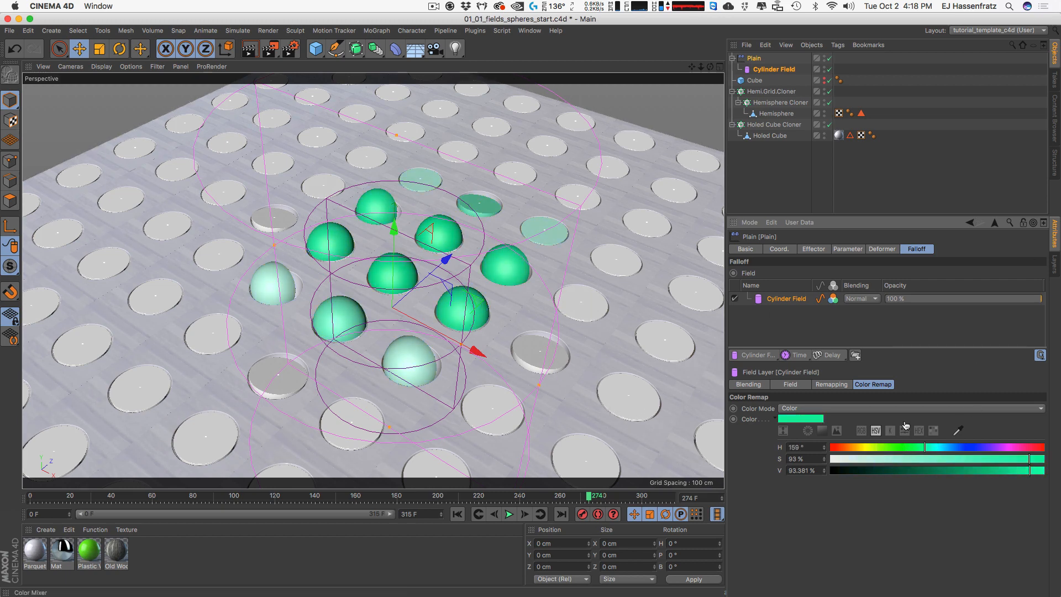
Step: Add a second Cylinder Field to the Plain effector's falloff and scale it to about 584 cm height and 374 cm radius
{"action": "left_click", "coordinate": [759, 354]}
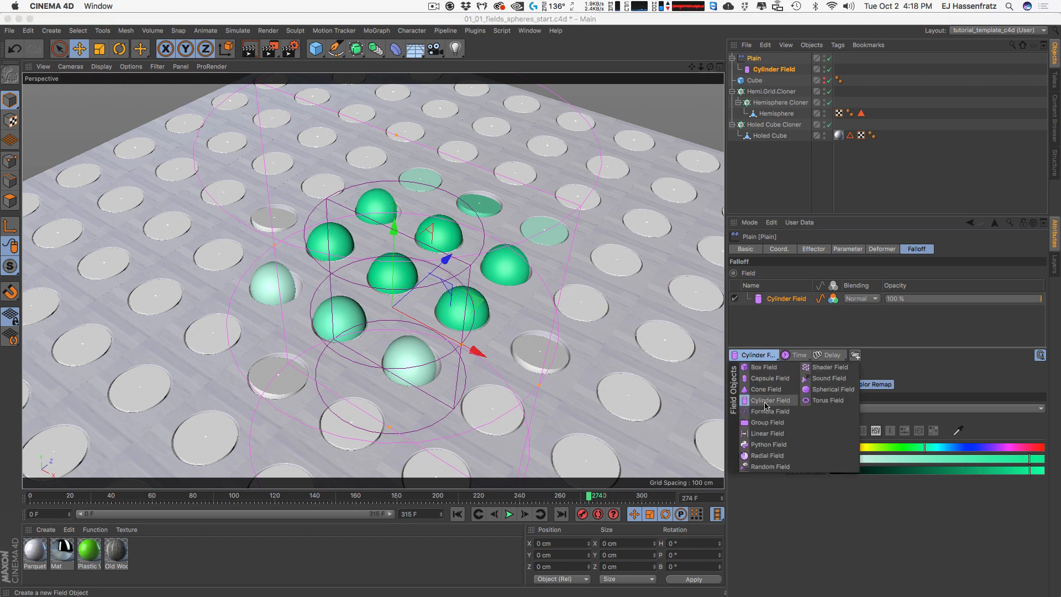
{"action": "left_click", "coordinate": [766, 406]}
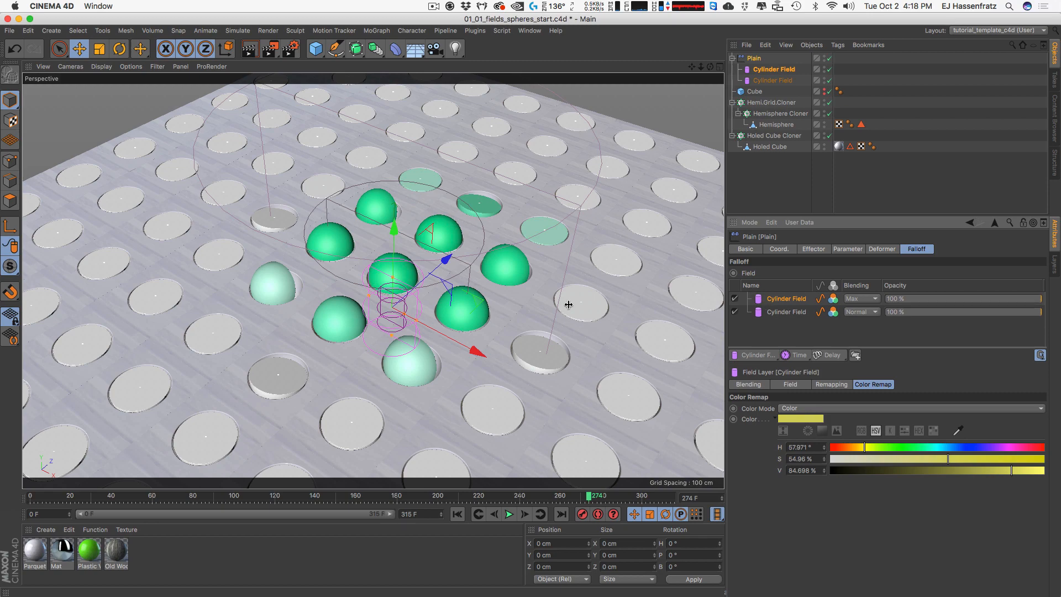
{"action": "key", "text": "t"}
{"action": "left_click_drag", "start_coordinate": [474, 350], "coordinate": [393, 307]}
{"action": "key", "text": "e"}
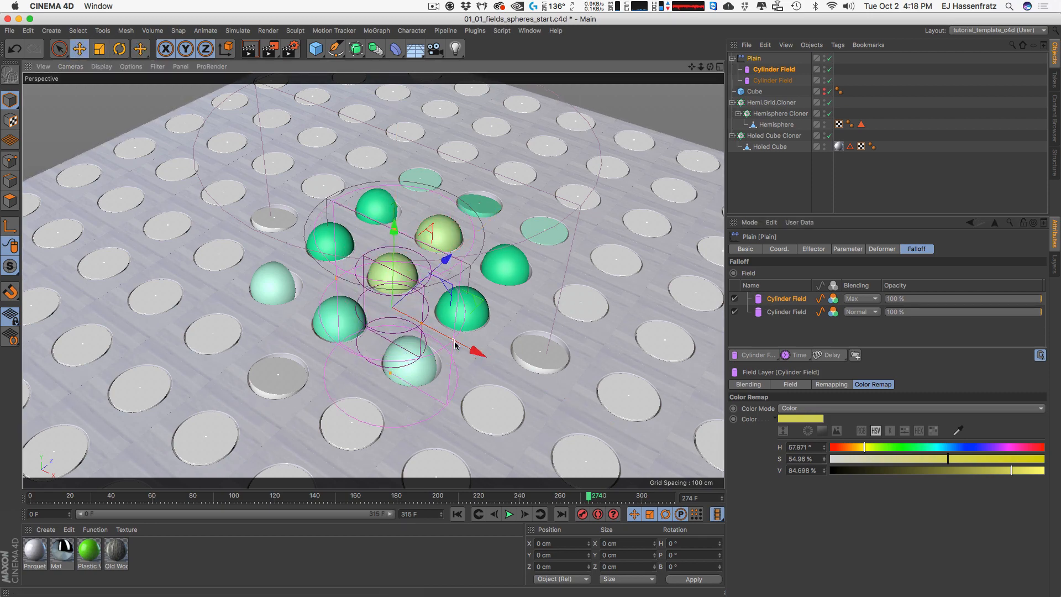
{"action": "left_click_drag", "start_coordinate": [454, 340], "coordinate": [524, 365]}
{"action": "left_click_drag", "start_coordinate": [401, 227], "coordinate": [430, 105]}
Step: Move the second Cylinder Field away from the first, to about X -282 cm and Z -438 cm
{"action": "key", "text": "e"}
{"action": "left_click_drag", "start_coordinate": [480, 305], "coordinate": [316, 355]}
{"action": "key", "text": "super+z"}
{"action": "left_click", "coordinate": [774, 70]}
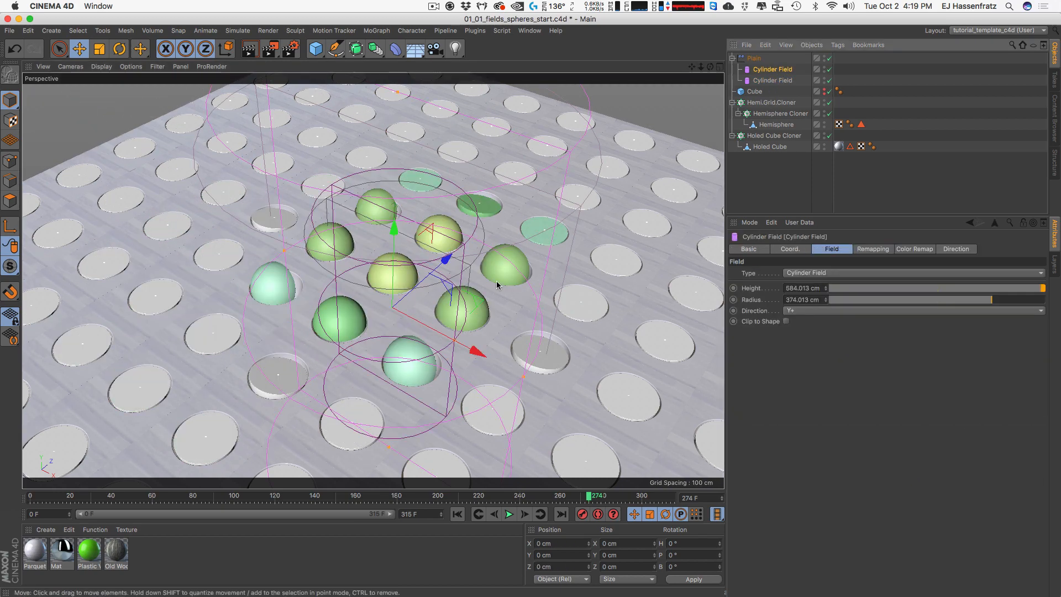
{"action": "left_click_drag", "start_coordinate": [474, 303], "coordinate": [267, 349]}
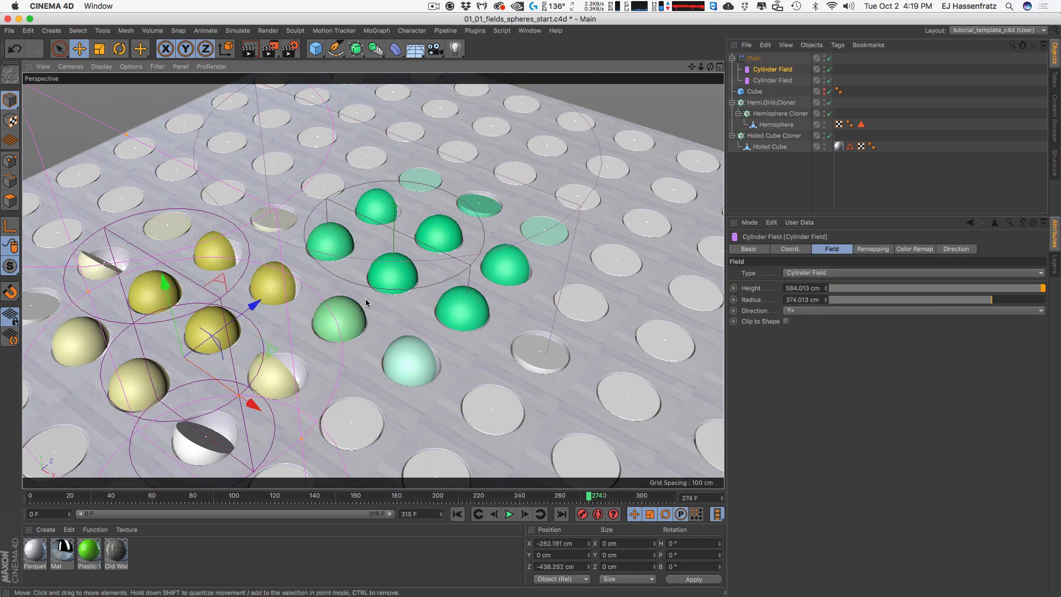
Step: Set the second Cylinder Field's Color Remap colour to magenta with a hue of 299°
{"action": "middle_click_drag", "start_coordinate": [421, 287], "coordinate": [467, 275], "text": "alt"}
{"action": "left_click_drag", "start_coordinate": [395, 318], "coordinate": [416, 303], "text": "alt"}
{"action": "right_click_drag", "start_coordinate": [391, 308], "coordinate": [334, 318], "text": "alt"}
{"action": "left_click", "coordinate": [752, 58]}
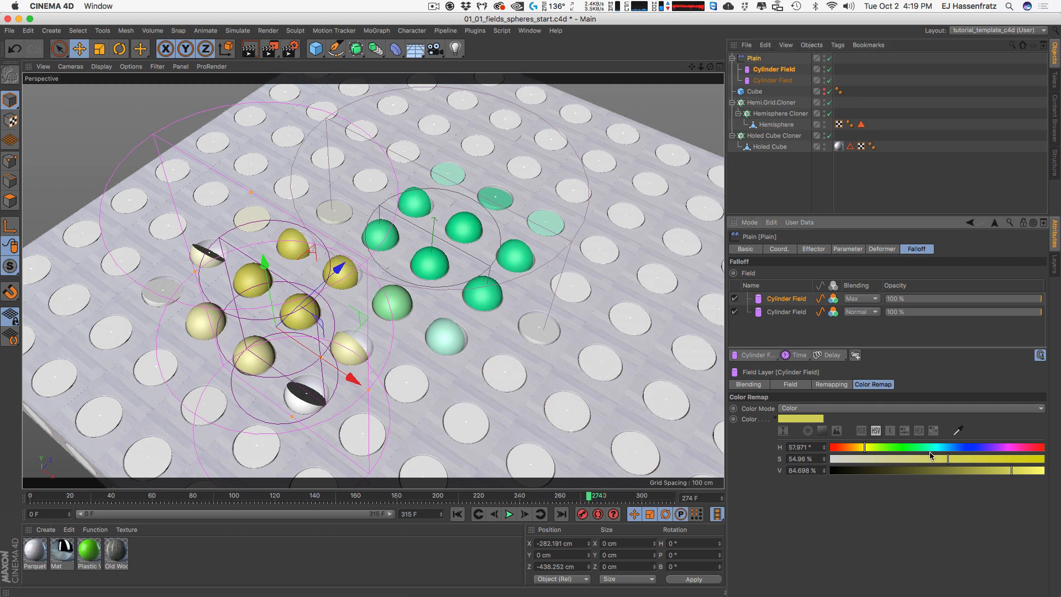
{"action": "mouse_move", "coordinate": [989, 448]}
{"action": "left_mouse_down"}
{"action": "mouse_move", "coordinate": [1024, 448]}
{"action": "mouse_move", "coordinate": [1008, 448]}
{"action": "left_mouse_up"}
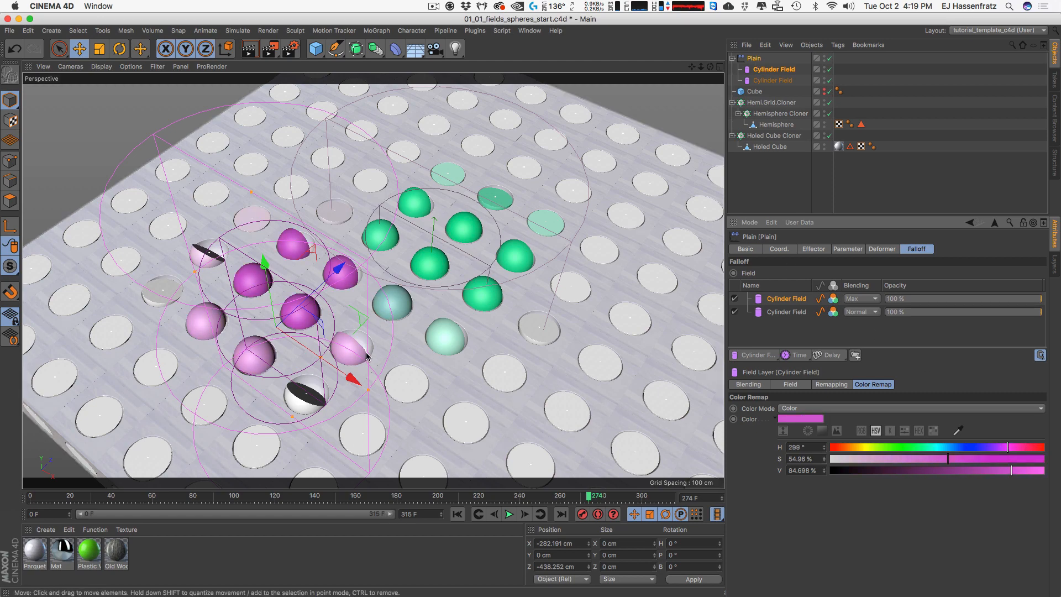
Step: Move the magenta Cylinder Field to overlap the green one, at about X -144 cm and Z -235 cm
{"action": "left_click_drag", "start_coordinate": [360, 323], "coordinate": [439, 302]}
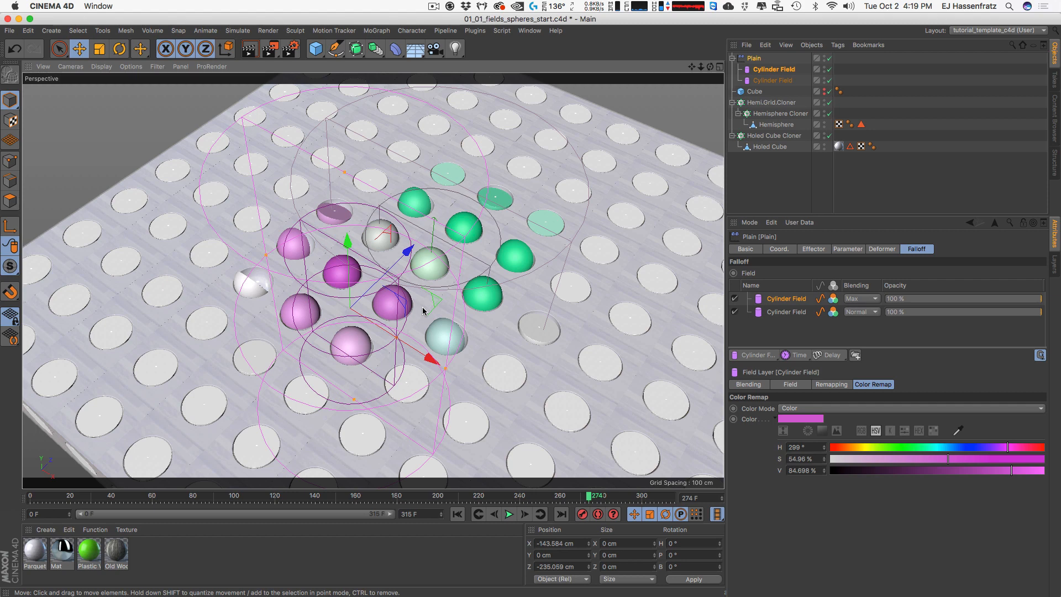
{"action": "left_click", "coordinate": [865, 298]}
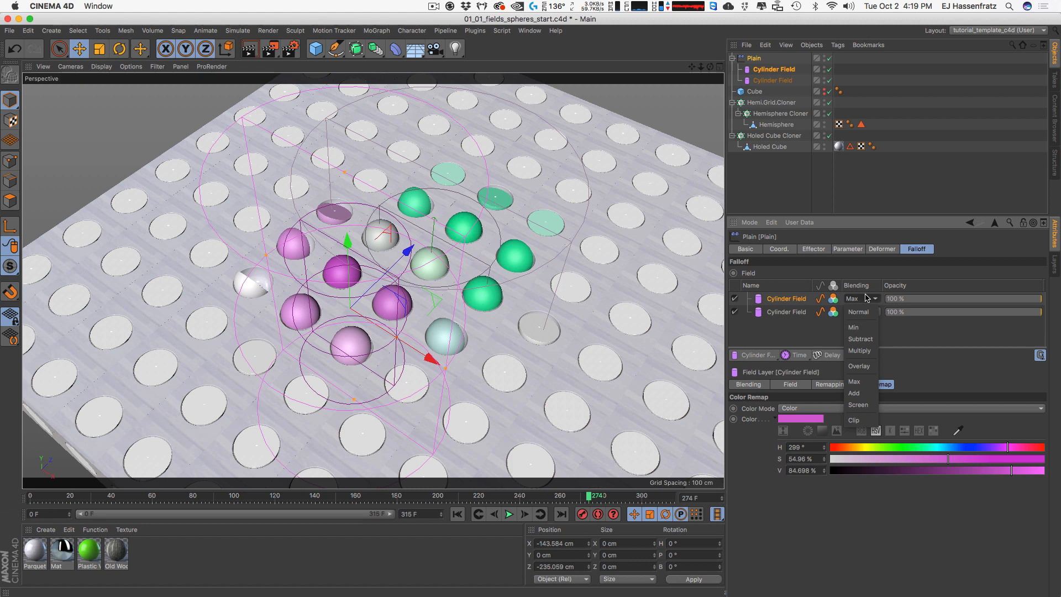
{"action": "left_click", "coordinate": [929, 295]}
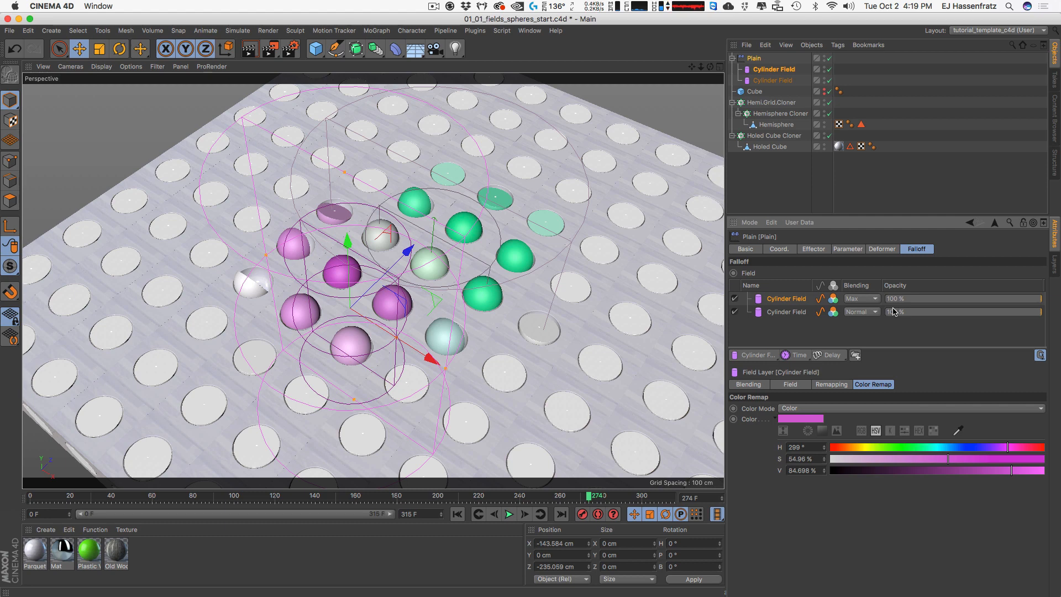
{"action": "left_click", "coordinate": [359, 317]}
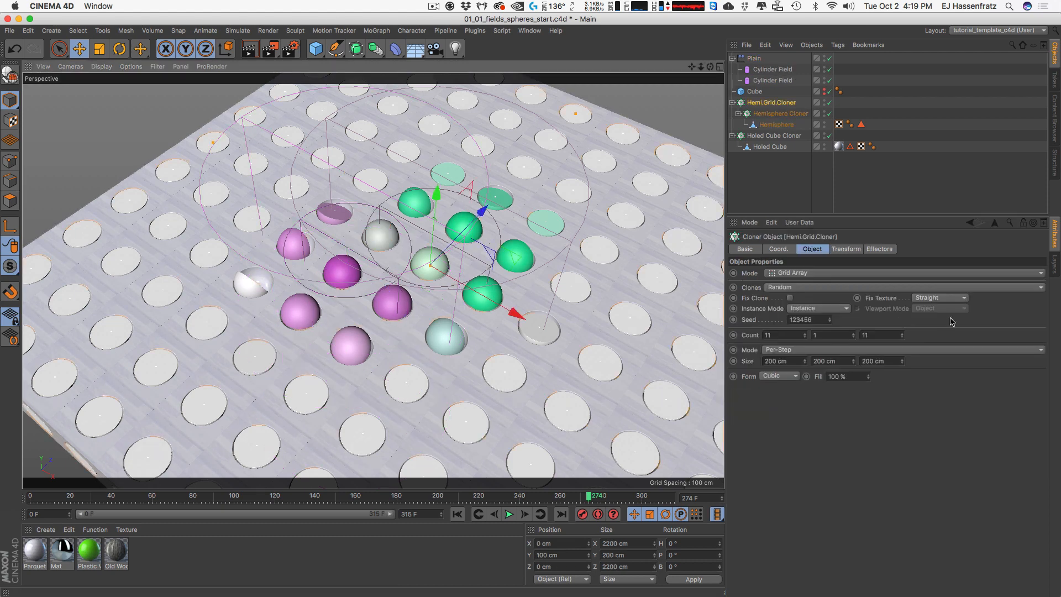
{"action": "key", "text": "super+z"}
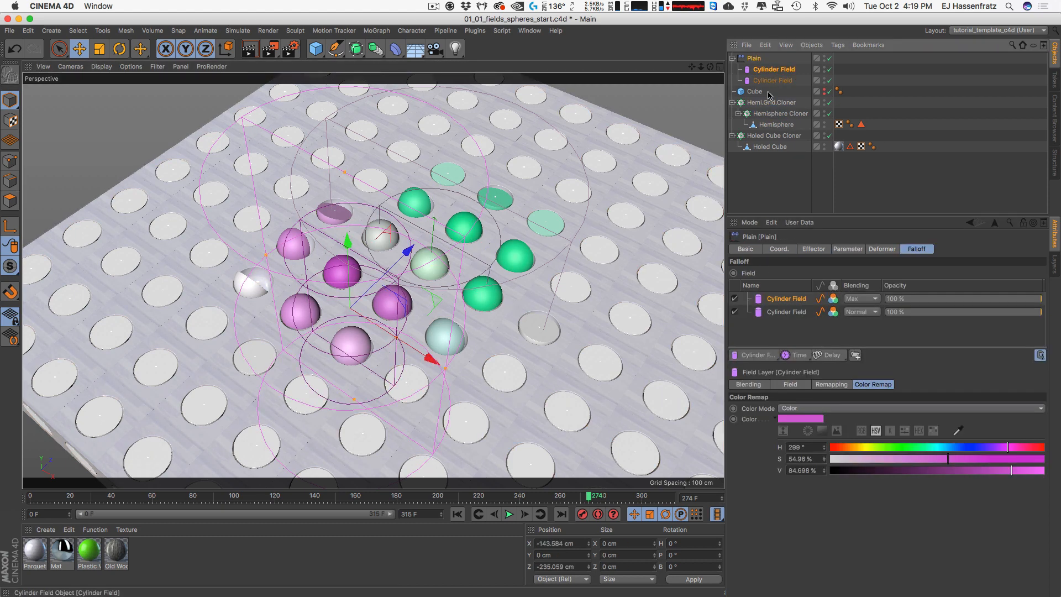
Step: Set the magenta Cylinder Field's blending to Subtract and move it to about X -139 cm and Z -178 cm
{"action": "left_click", "coordinate": [860, 298]}
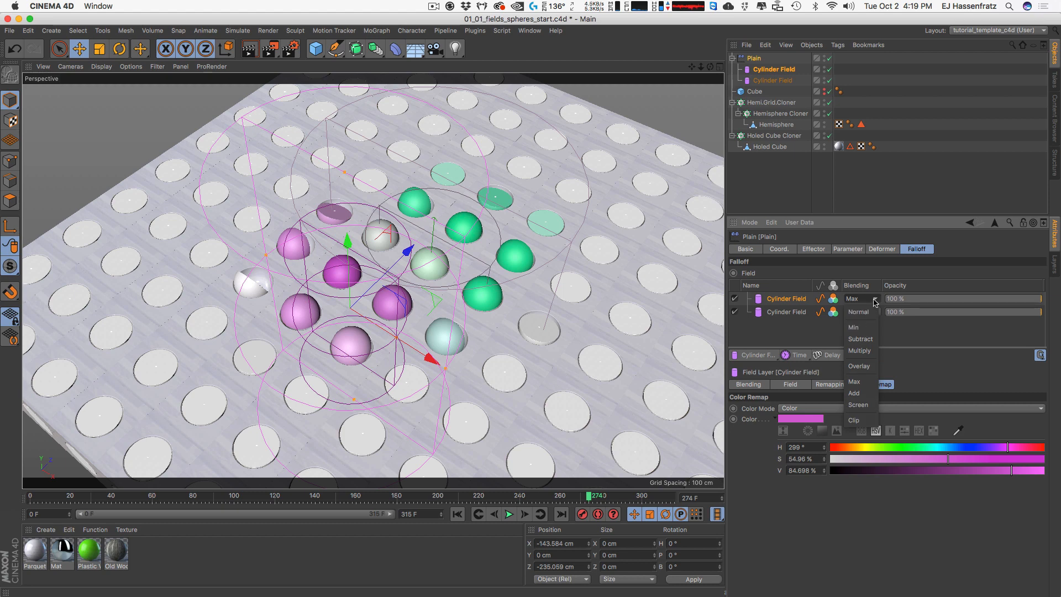
{"action": "left_click", "coordinate": [861, 338]}
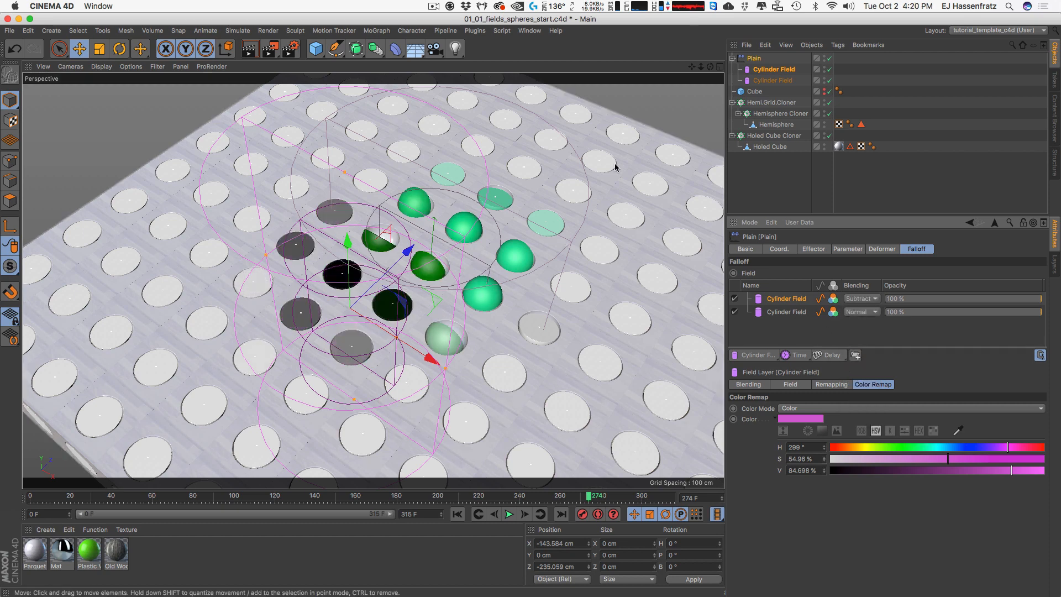
{"action": "mouse_move", "coordinate": [420, 305]}
{"action": "left_mouse_down"}
{"action": "mouse_move", "coordinate": [333, 332]}
{"action": "mouse_move", "coordinate": [421, 306]}
{"action": "left_mouse_up"}
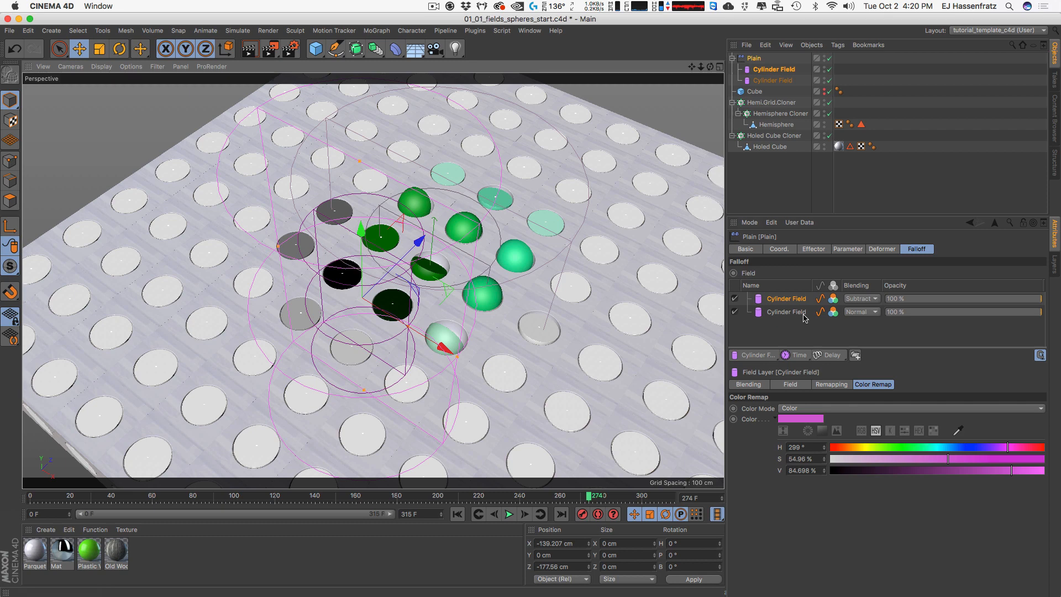
Step: Switch the magenta Cylinder Field's blending between Max and Min to compare them, finishing on Min
{"action": "left_click", "coordinate": [857, 311]}
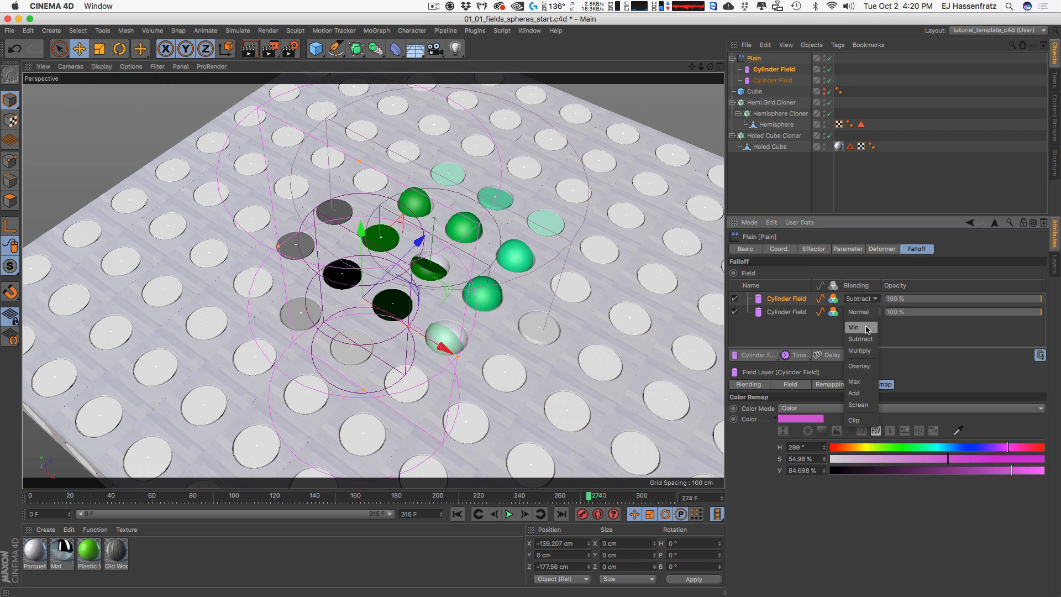
{"action": "left_click", "coordinate": [854, 381]}
{"action": "left_click", "coordinate": [860, 303]}
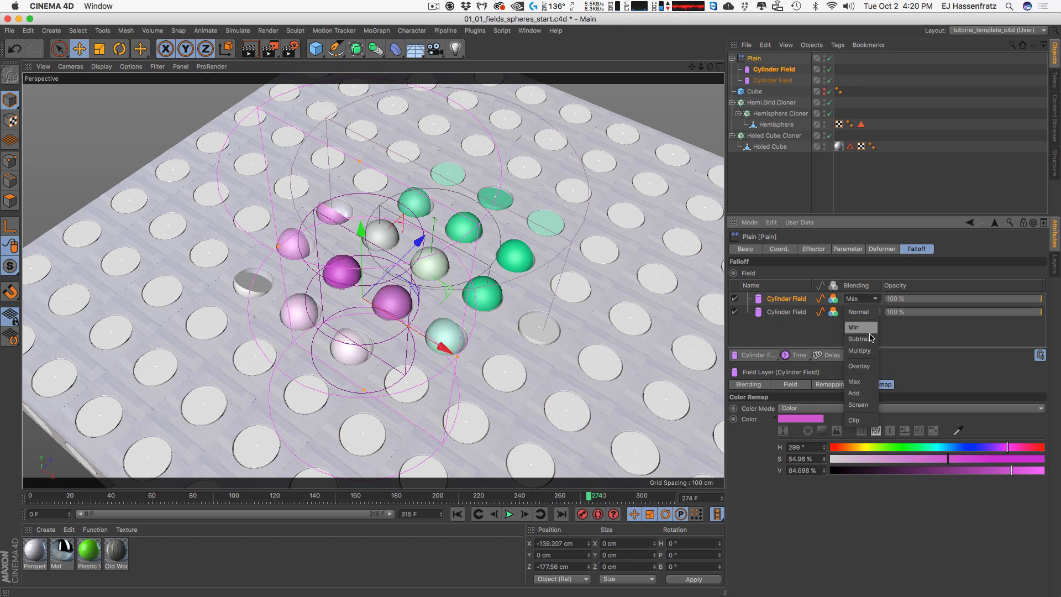
{"action": "left_click", "coordinate": [863, 332]}
{"action": "left_click", "coordinate": [861, 299]}
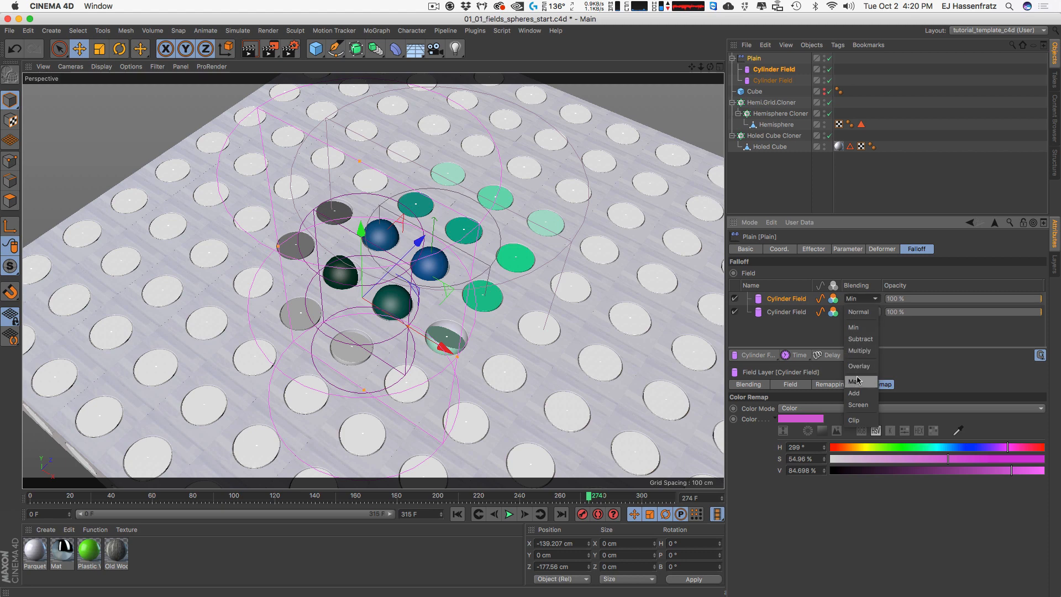
{"action": "left_click", "coordinate": [855, 320]}
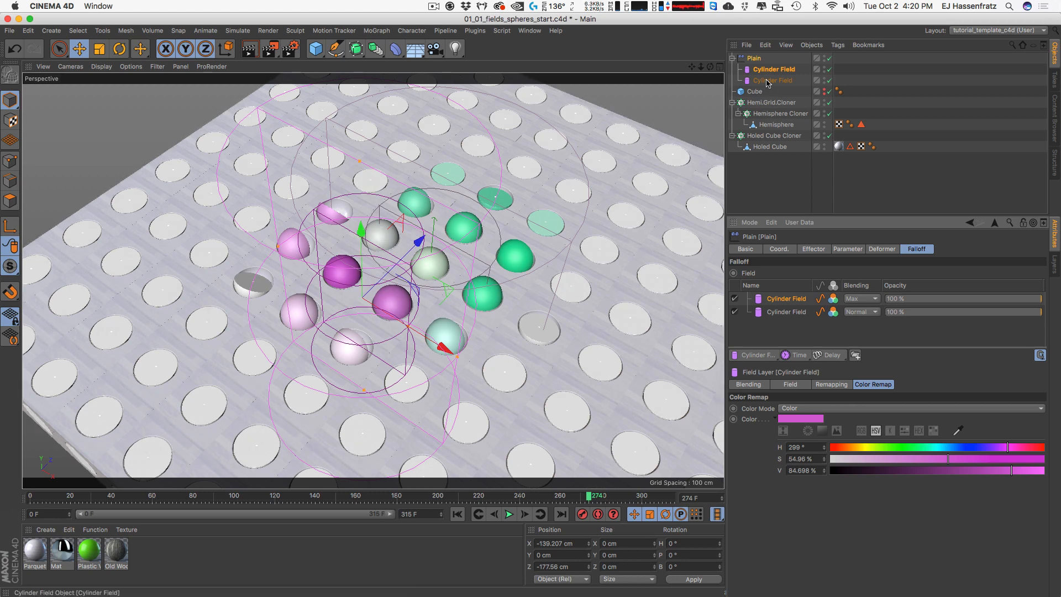
{"action": "left_click", "coordinate": [861, 303]}
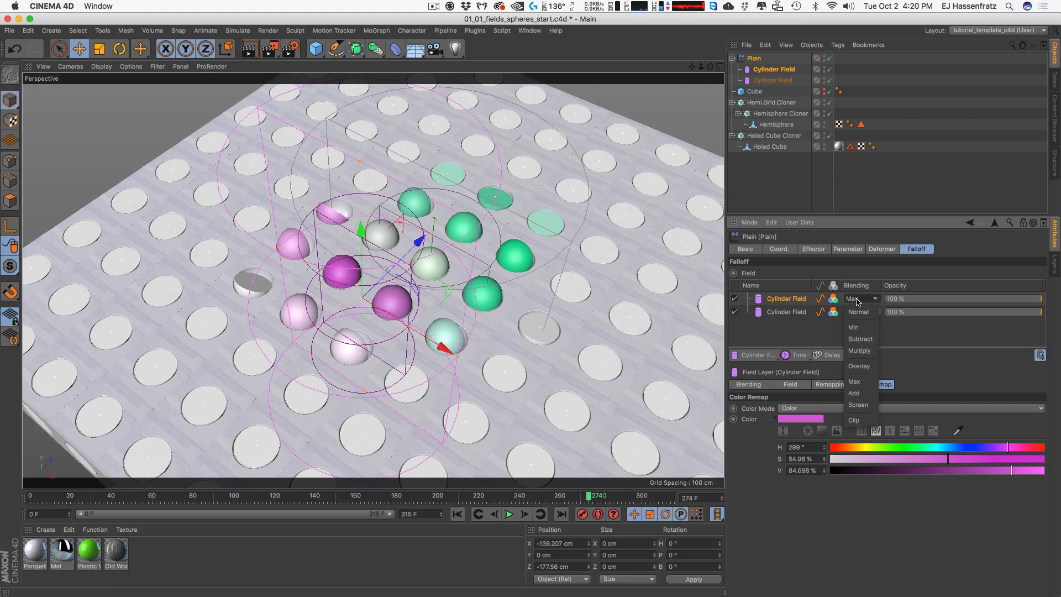
{"action": "left_click", "coordinate": [855, 311]}
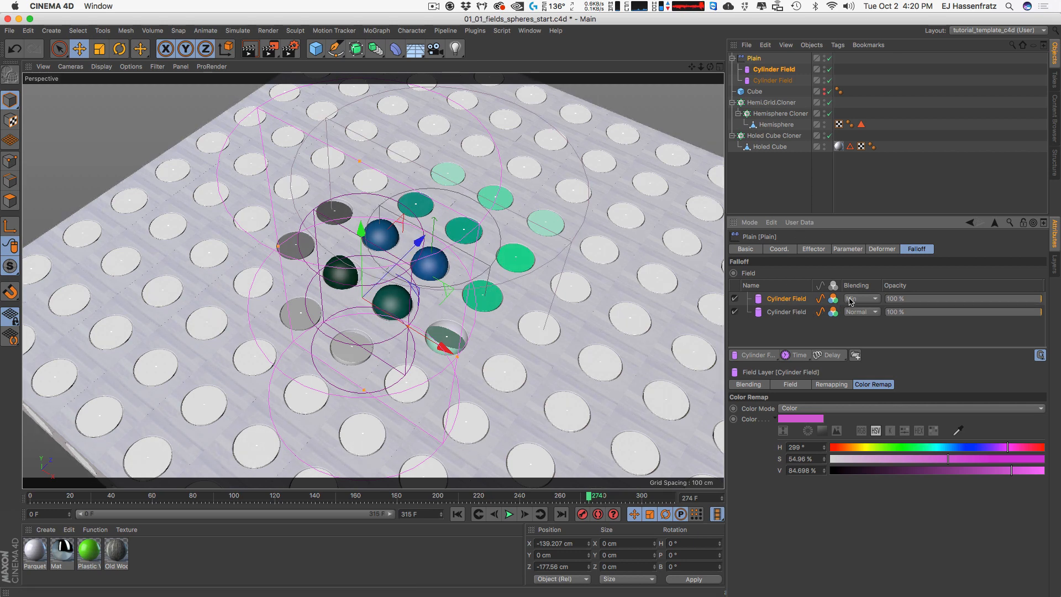
Step: Set the magenta Cylinder Field's blending to Max and try lower layer opacities, finishing at 100%
{"action": "left_click", "coordinate": [858, 312]}
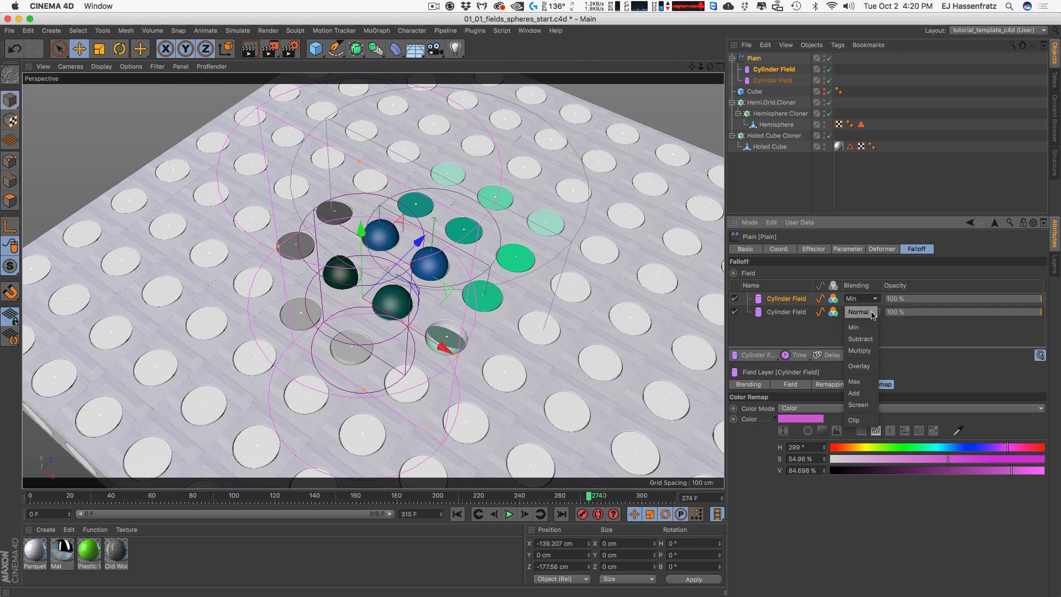
{"action": "left_click", "coordinate": [862, 382]}
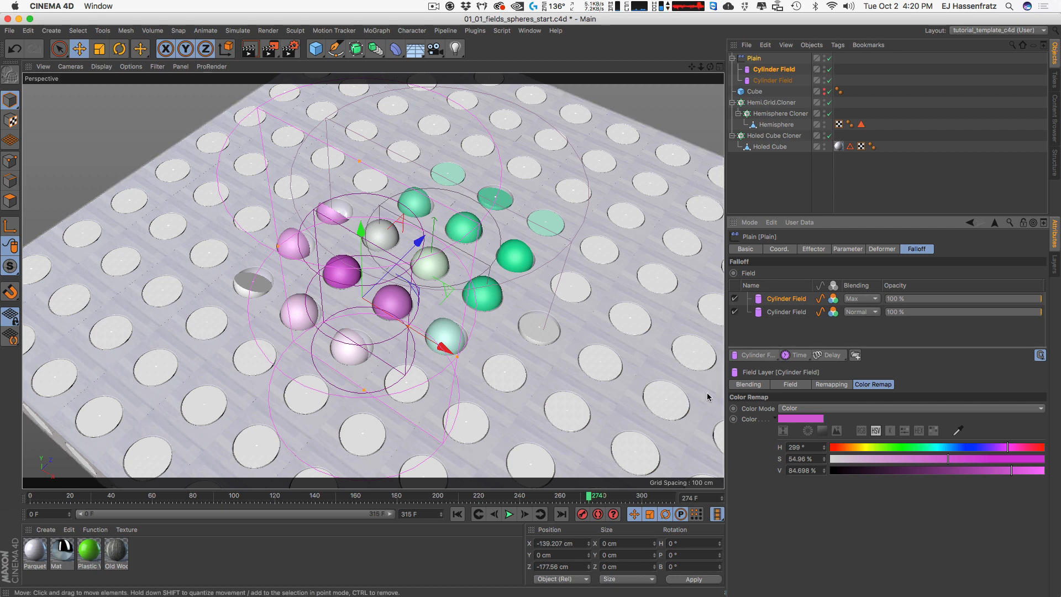
{"action": "left_click_drag", "start_coordinate": [1008, 302], "coordinate": [941, 297]}
{"action": "left_click_drag", "start_coordinate": [900, 297], "coordinate": [1060, 311]}
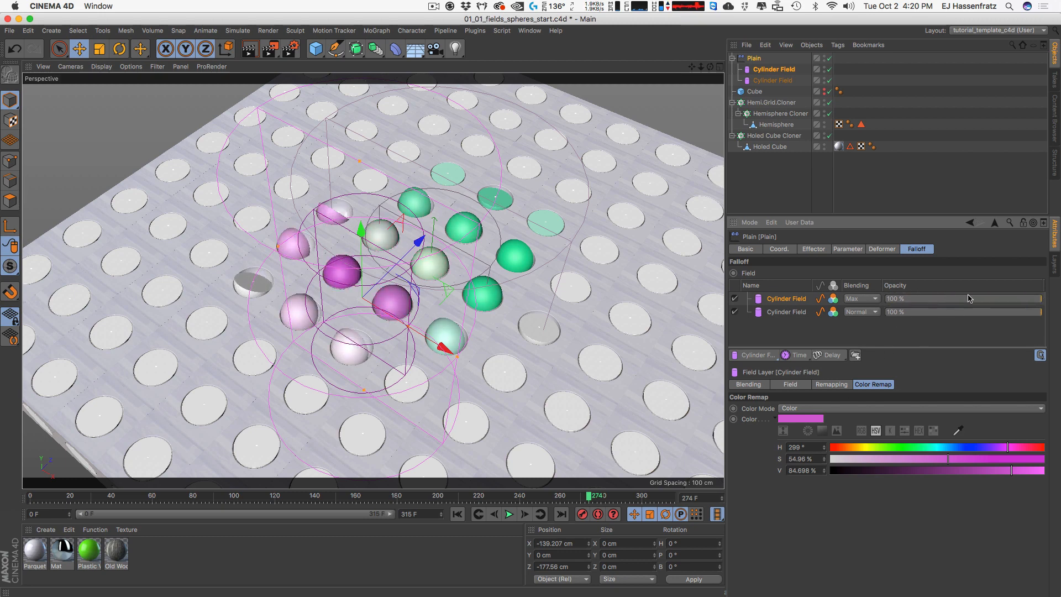
{"action": "left_click_drag", "start_coordinate": [969, 298], "coordinate": [1042, 299]}
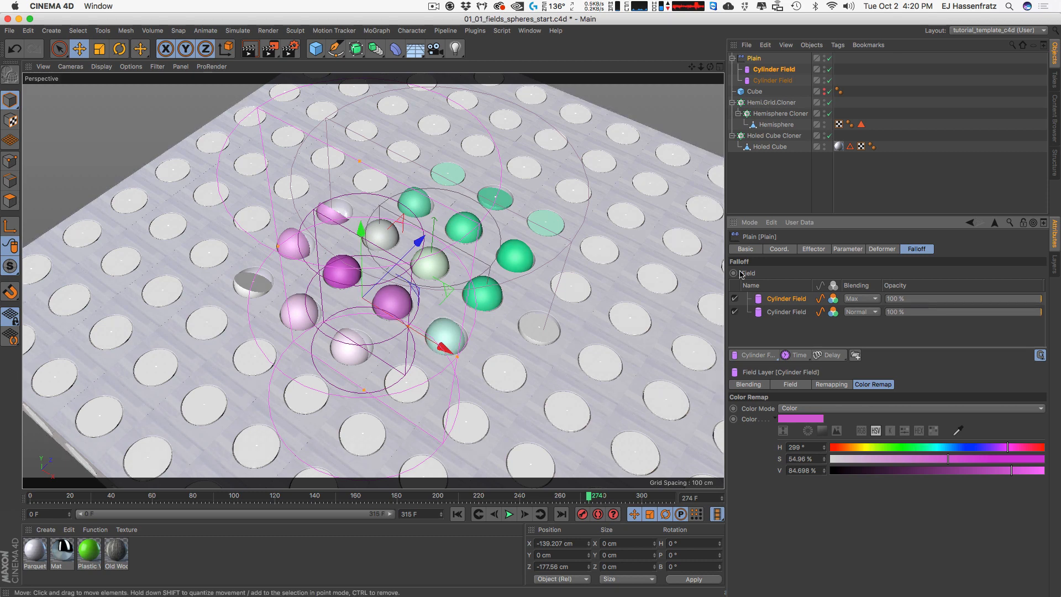
Step: Switch to the scene 00_fields_matte_layers.c4d and examine its Matrix object and Linear Field settings
{"action": "left_click", "coordinate": [529, 31]}
{"action": "left_click", "coordinate": [573, 351]}
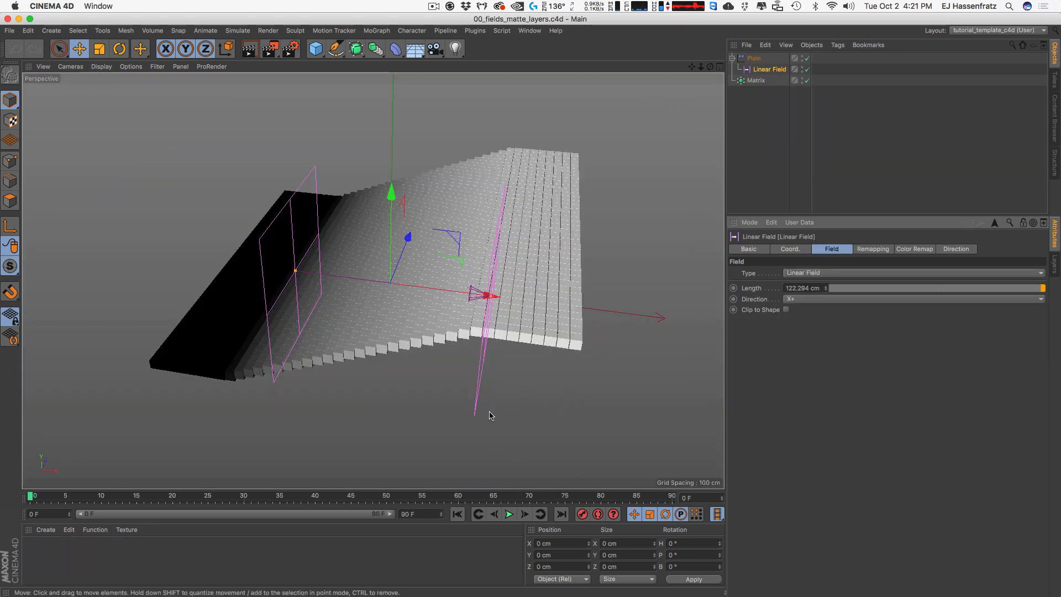
{"action": "left_click_drag", "start_coordinate": [452, 271], "coordinate": [495, 272], "text": "alt"}
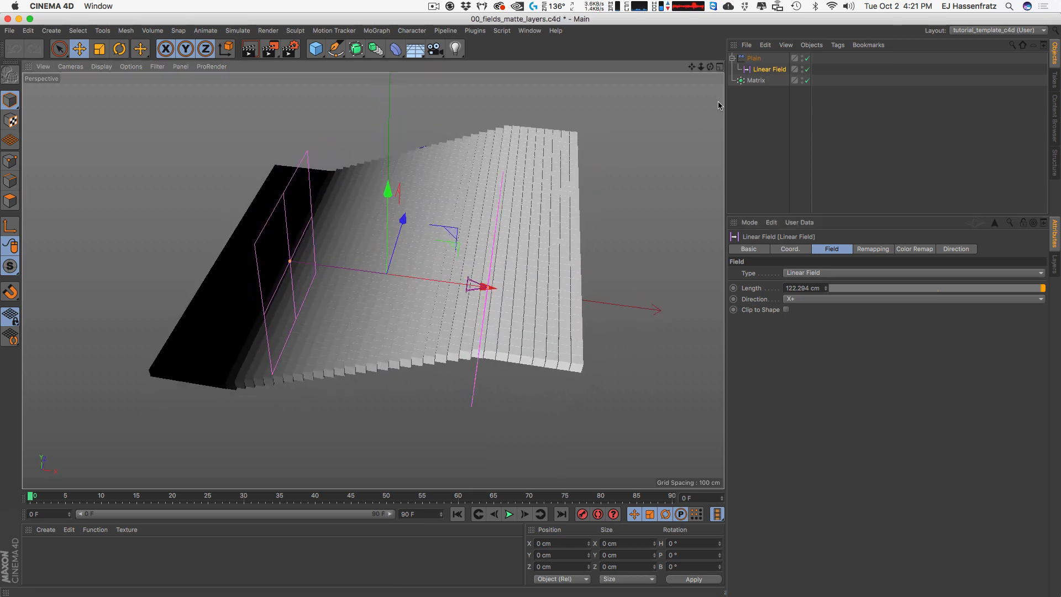
{"action": "left_click", "coordinate": [766, 81]}
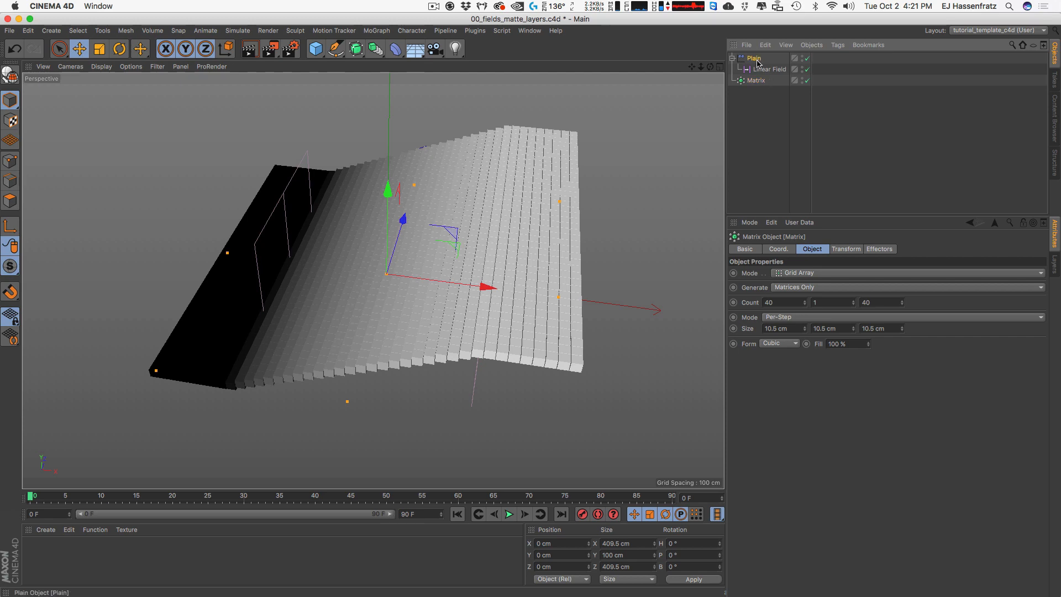
{"action": "left_click", "coordinate": [766, 69]}
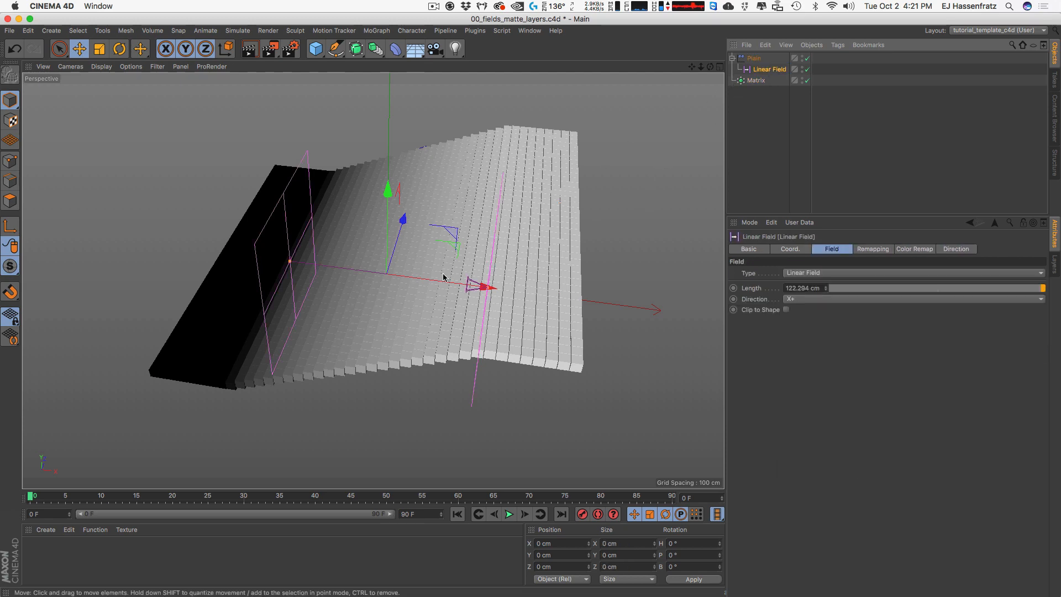
{"action": "mouse_move", "coordinate": [305, 301]}
{"action": "left_mouse_down", "text": "alt"}
{"action": "mouse_move", "coordinate": [332, 293]}
{"action": "mouse_move", "coordinate": [311, 301]}
{"action": "left_mouse_up", "text": "alt"}
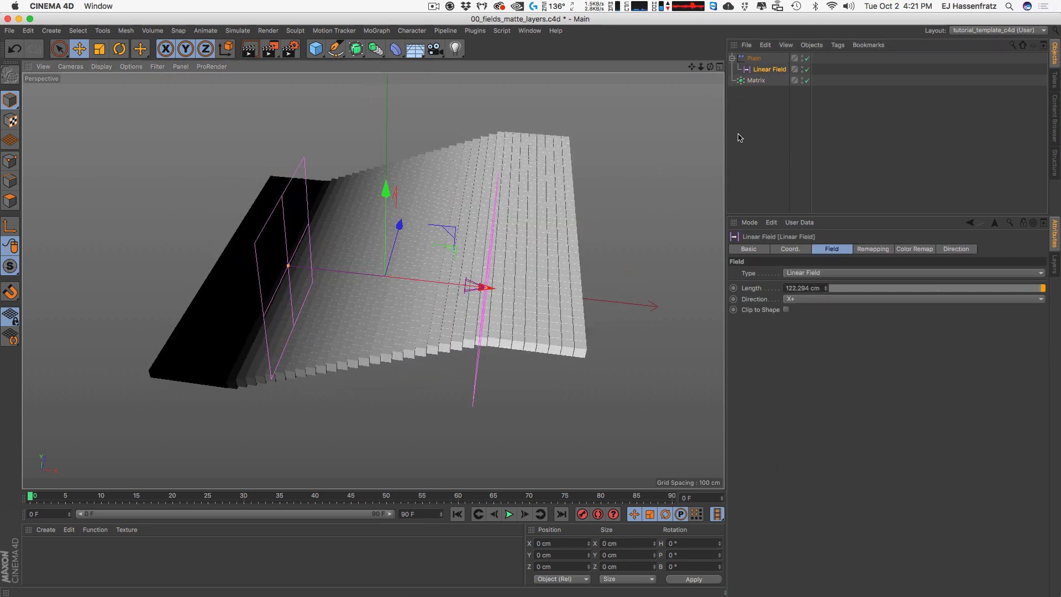
Step: Examine the Plain effector's strength, transform and colour parameters and its falloff layers against the cube grid
{"action": "left_click", "coordinate": [754, 58]}
{"action": "left_click", "coordinate": [813, 249]}
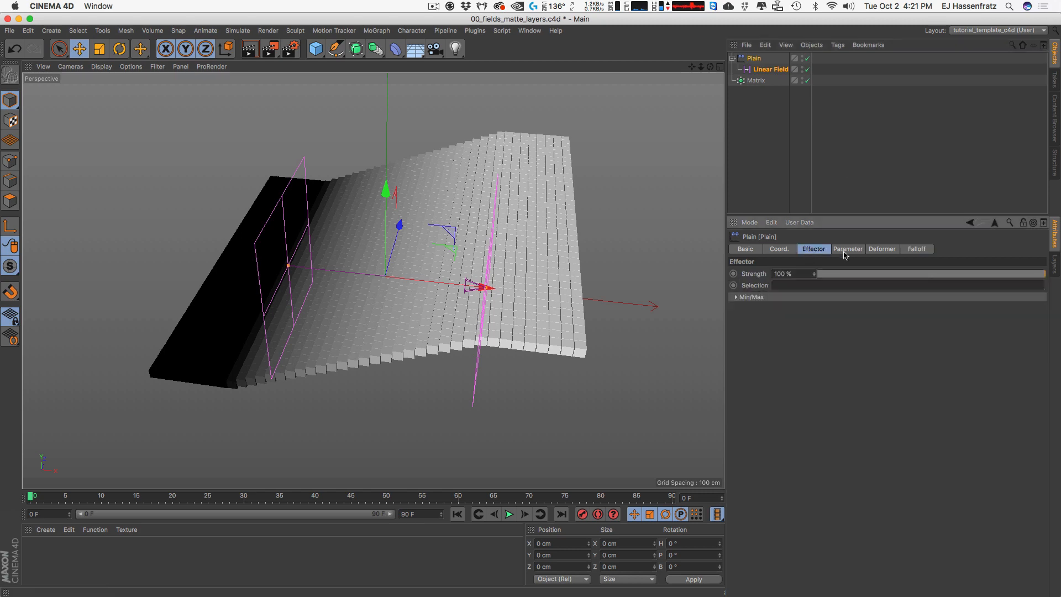
{"action": "left_click", "coordinate": [848, 248]}
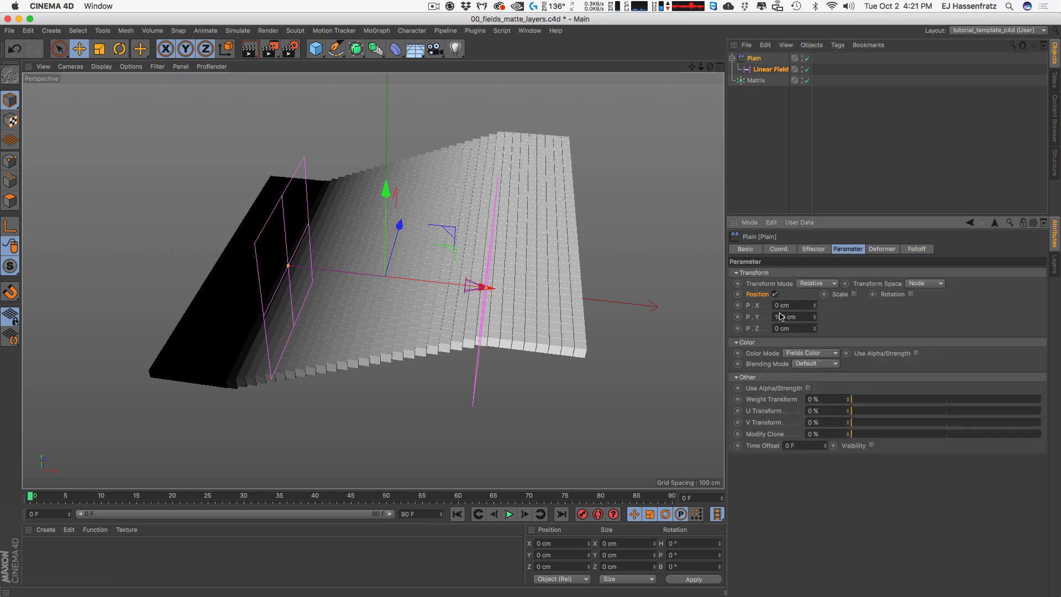
{"action": "left_click", "coordinate": [916, 249]}
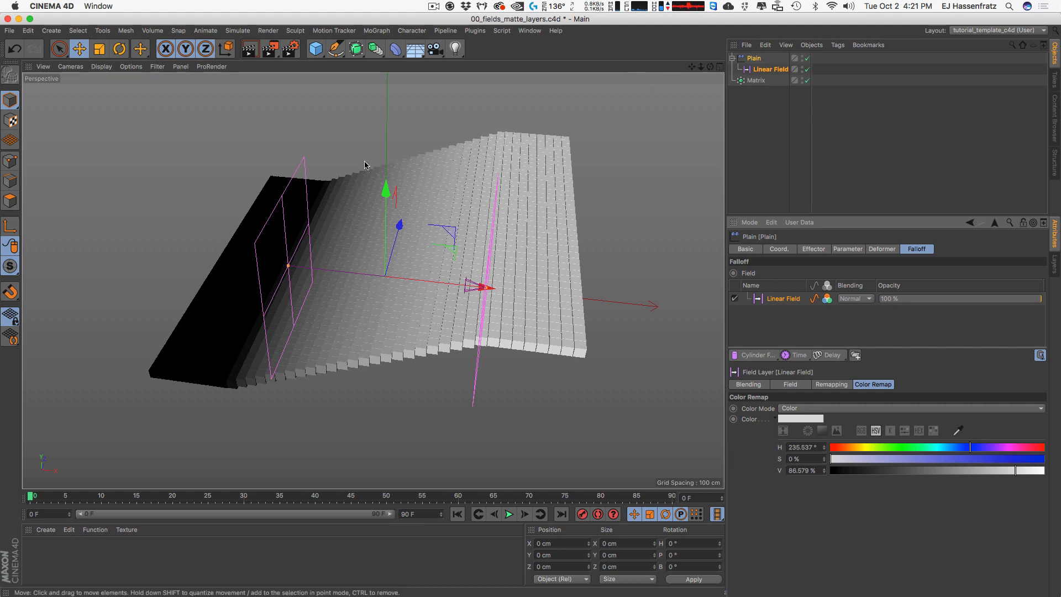
{"action": "mouse_move", "coordinate": [443, 299]}
{"action": "left_mouse_down", "text": "alt"}
{"action": "mouse_move", "coordinate": [486, 298]}
{"action": "mouse_move", "coordinate": [460, 254]}
{"action": "left_mouse_up", "text": "alt"}
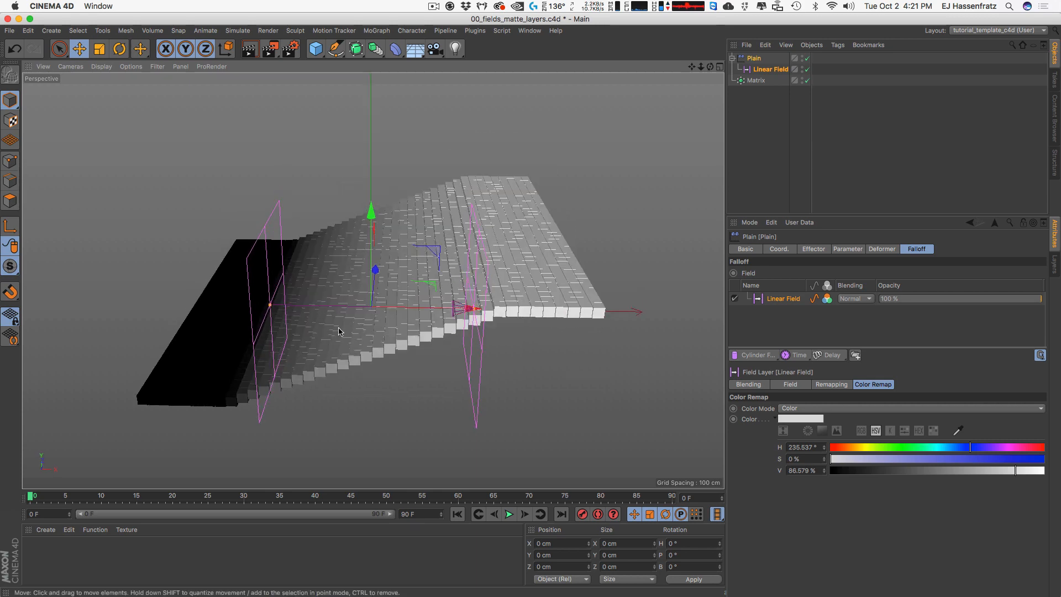
{"action": "mouse_move", "coordinate": [329, 340]}
{"action": "left_mouse_down", "text": "alt"}
{"action": "mouse_move", "coordinate": [291, 350]}
{"action": "mouse_move", "coordinate": [434, 270]}
{"action": "mouse_move", "coordinate": [423, 326]}
{"action": "left_mouse_up", "text": "alt"}
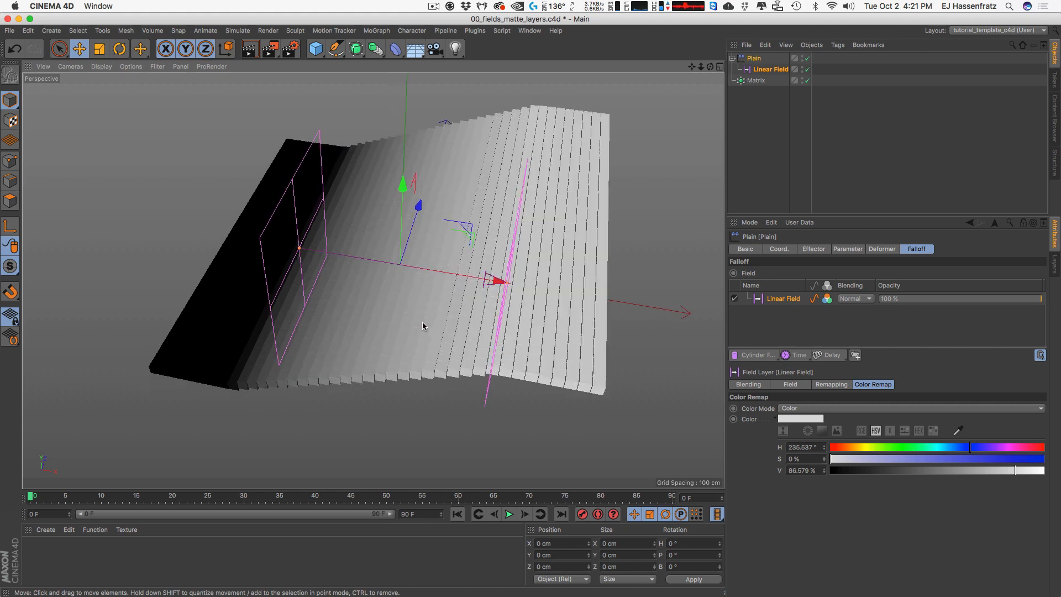
Step: Add a Spherical Field above the Linear Field in the Plain effector's falloff and set its remap colour's saturation to 0%
{"action": "left_click", "coordinate": [758, 354]}
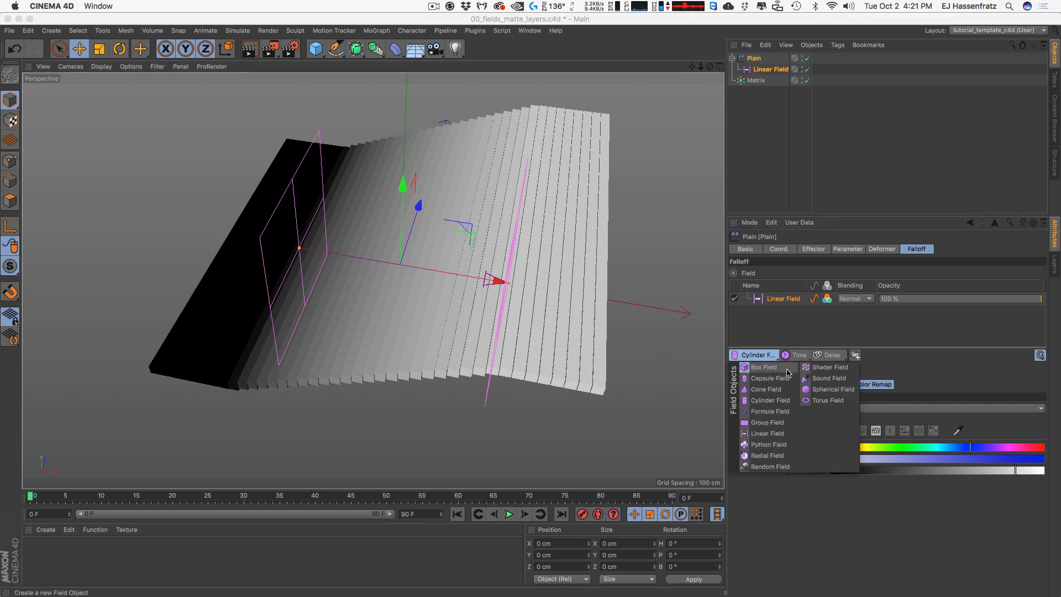
{"action": "left_click", "coordinate": [826, 387]}
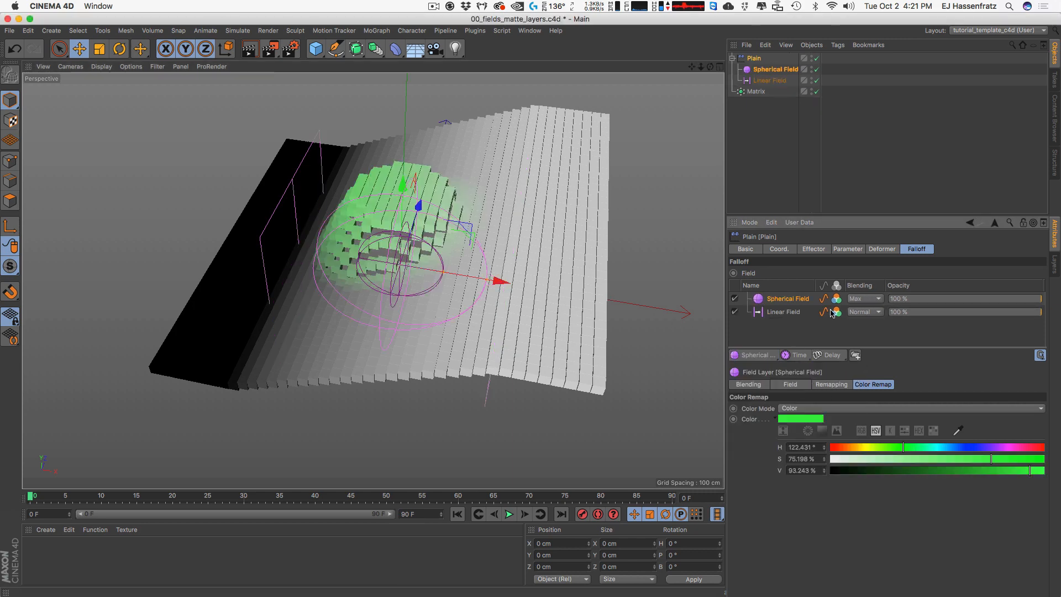
{"action": "left_click_drag", "start_coordinate": [882, 462], "coordinate": [830, 462]}
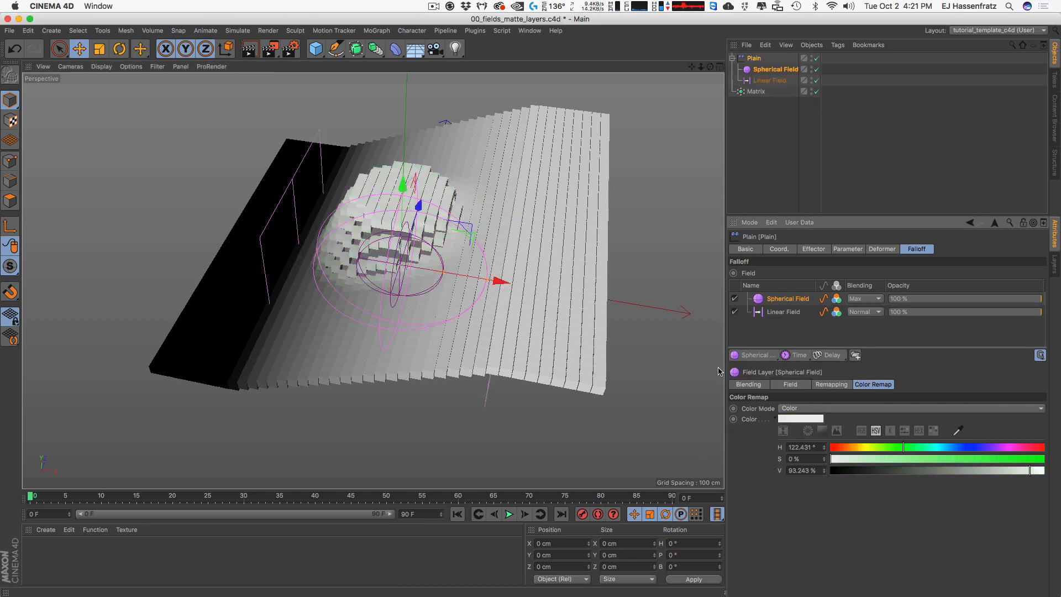
{"action": "left_click_drag", "start_coordinate": [496, 280], "coordinate": [423, 271], "text": "alt"}
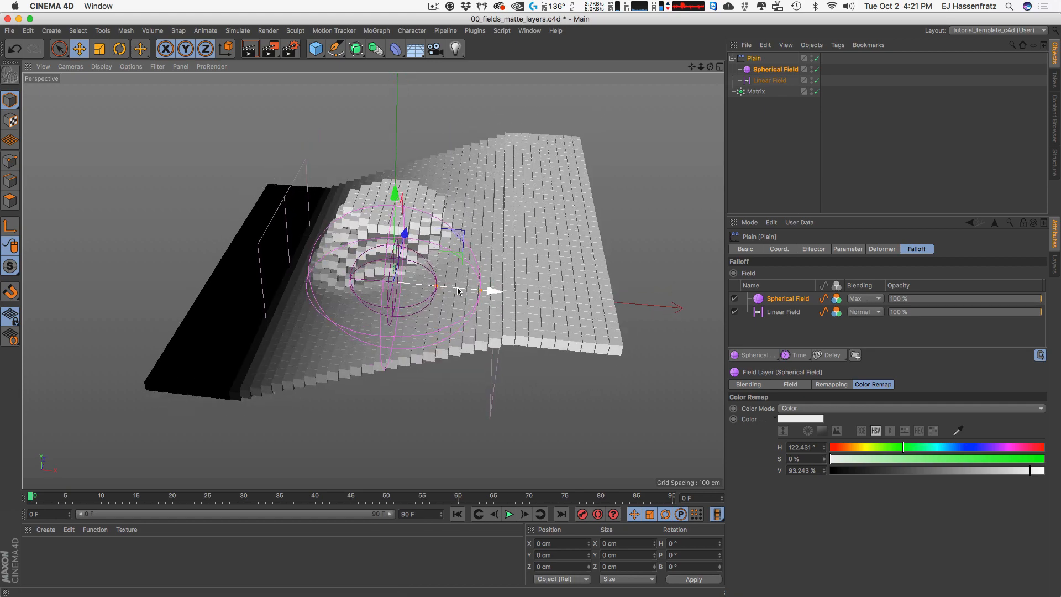
Step: Move the Spherical Field along X to about 173 cm over the white area, then to about -121 cm over the black area
{"action": "left_click_drag", "start_coordinate": [494, 290], "coordinate": [618, 265]}
{"action": "left_click_drag", "start_coordinate": [652, 305], "coordinate": [651, 305]}
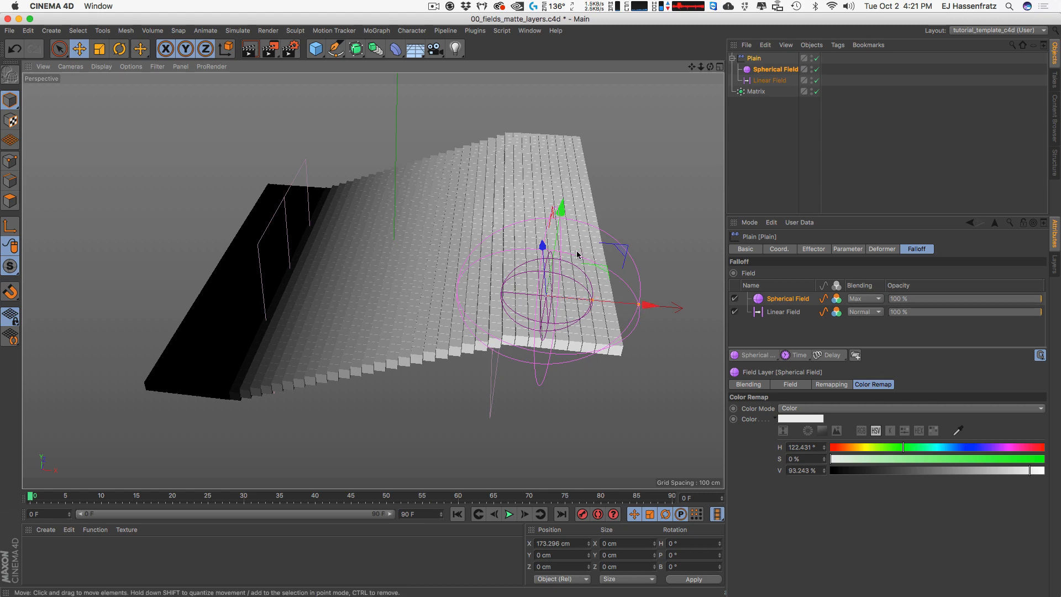
{"action": "left_click_drag", "start_coordinate": [645, 309], "coordinate": [385, 285]}
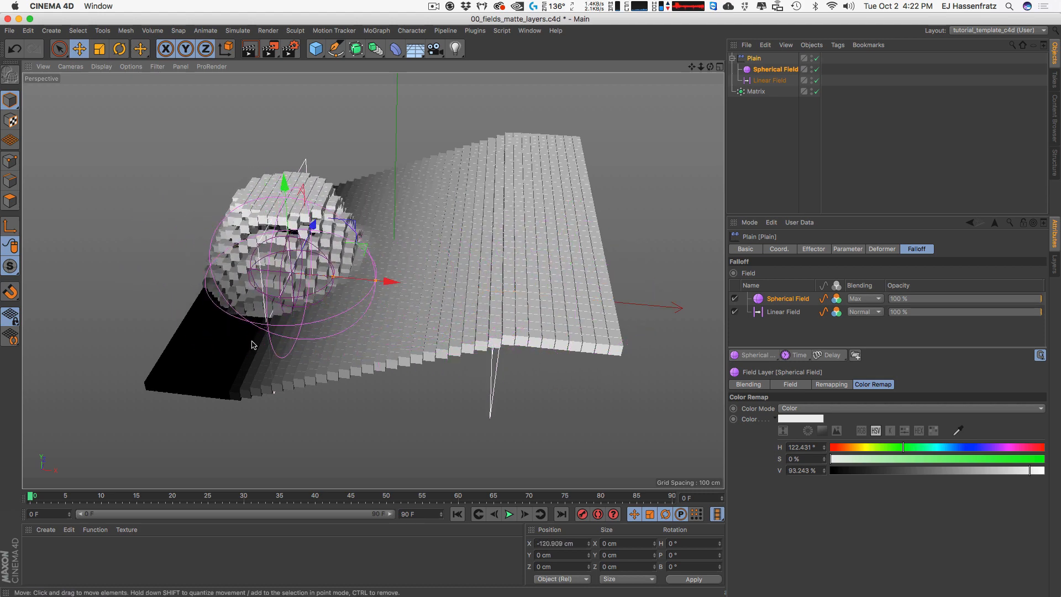
Step: Try Min and Overlay blending on the Spherical Field, finishing on Overlay with the field at about X 1.4 cm over the gradient
{"action": "left_click", "coordinate": [866, 299]}
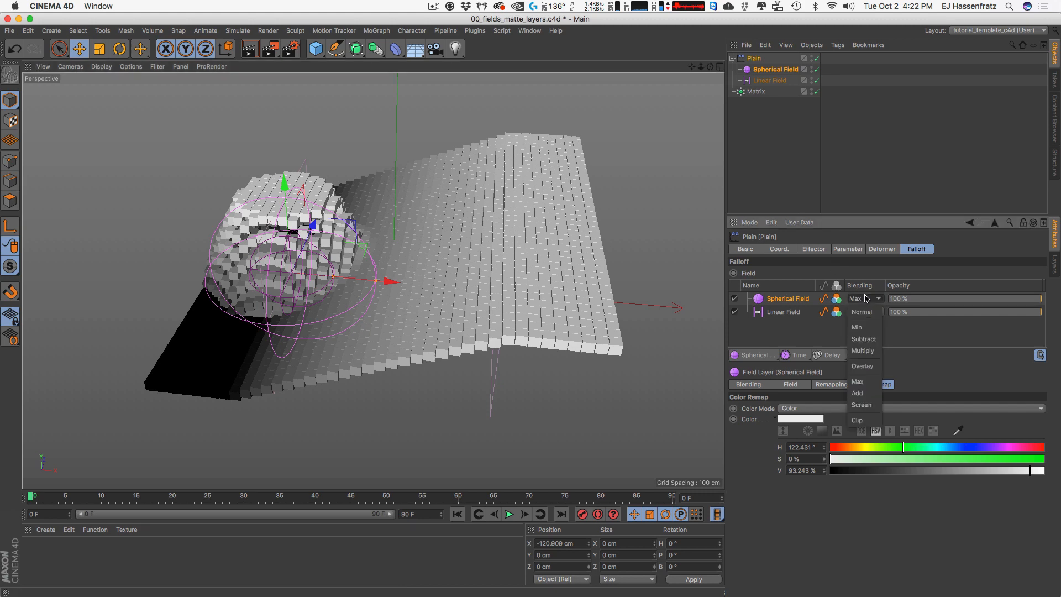
{"action": "left_click", "coordinate": [858, 327]}
{"action": "left_click_drag", "start_coordinate": [394, 284], "coordinate": [498, 237]}
{"action": "left_click", "coordinate": [865, 299]}
{"action": "left_click", "coordinate": [862, 367]}
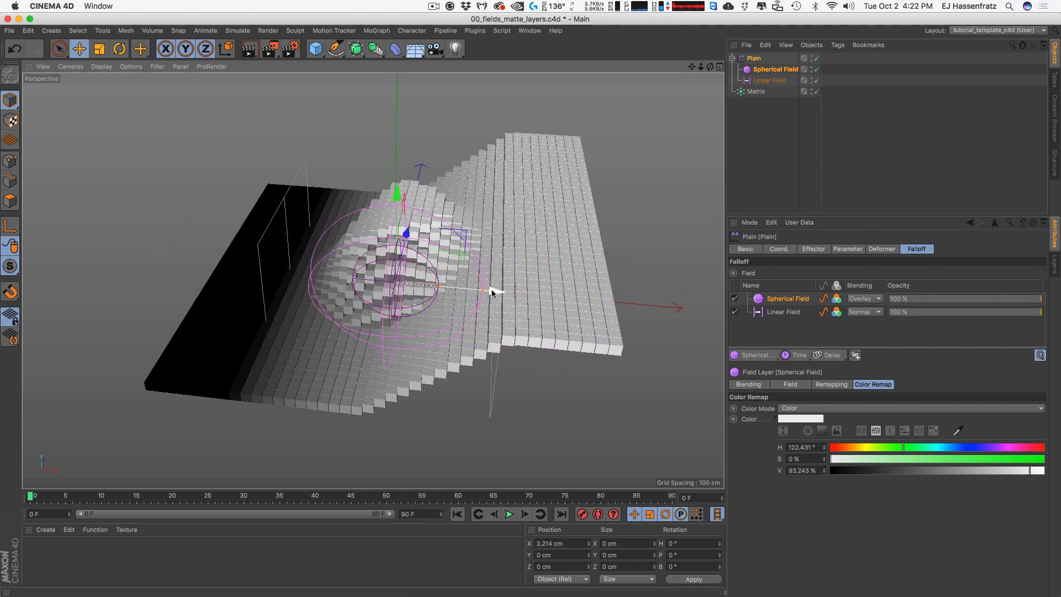
{"action": "mouse_move", "coordinate": [492, 292]}
{"action": "left_mouse_down"}
{"action": "mouse_move", "coordinate": [499, 288]}
{"action": "mouse_move", "coordinate": [426, 281]}
{"action": "mouse_move", "coordinate": [545, 287]}
{"action": "mouse_move", "coordinate": [403, 276]}
{"action": "mouse_move", "coordinate": [499, 274]}
{"action": "left_mouse_up"}
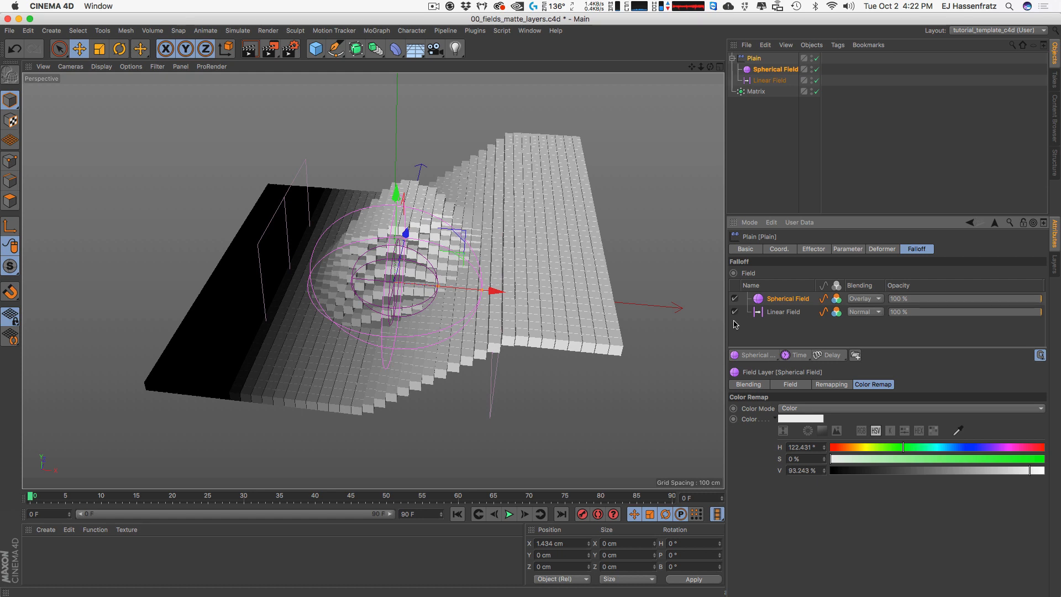
Step: Delete the Spherical Field from the Plain effector and examine the remaining Linear Field's black-to-white gradient
{"action": "key", "text": "Delete"}
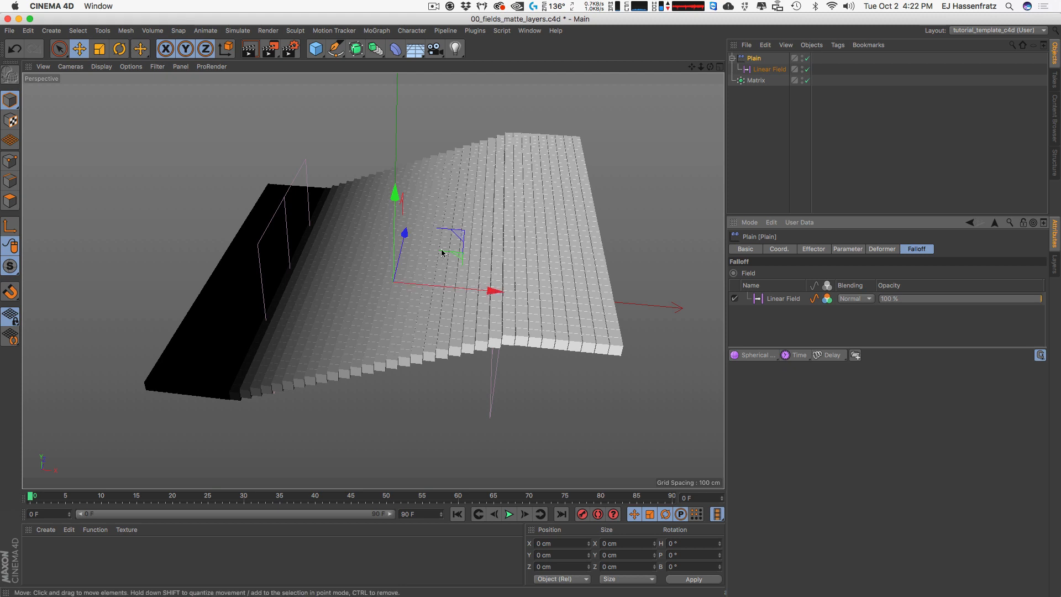
{"action": "left_click", "coordinate": [769, 70]}
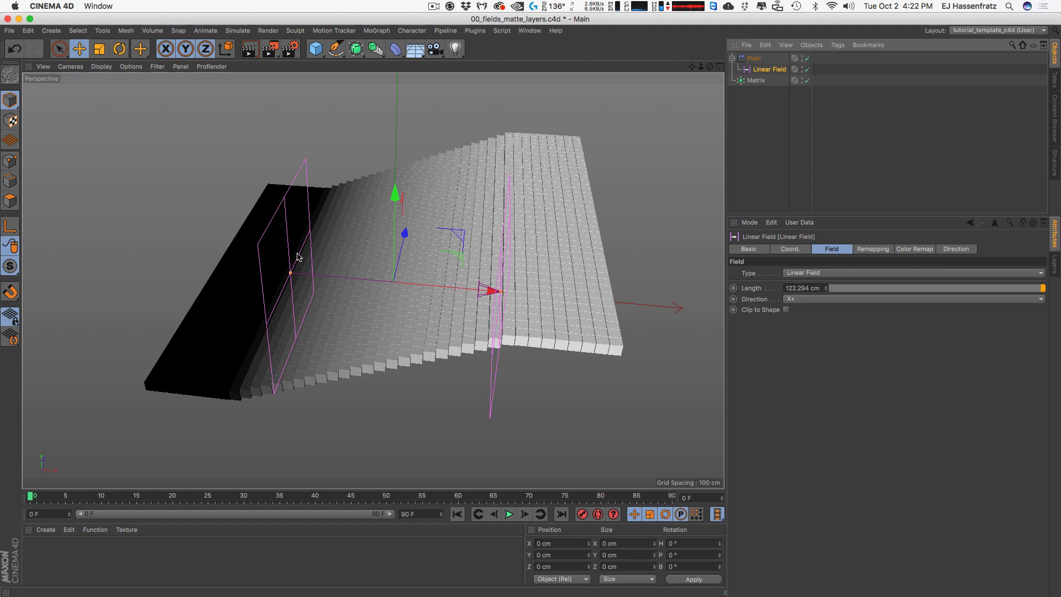
{"action": "left_click_drag", "start_coordinate": [487, 310], "coordinate": [575, 265], "text": "alt"}
{"action": "left_click", "coordinate": [756, 59]}
{"action": "left_click", "coordinate": [777, 70]}
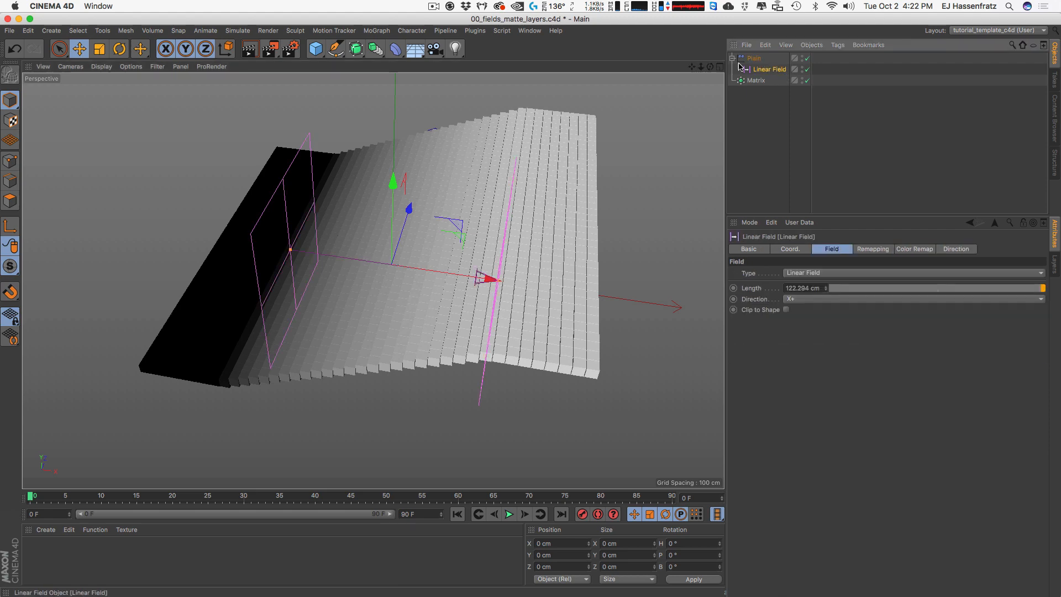
{"action": "left_click", "coordinate": [750, 59]}
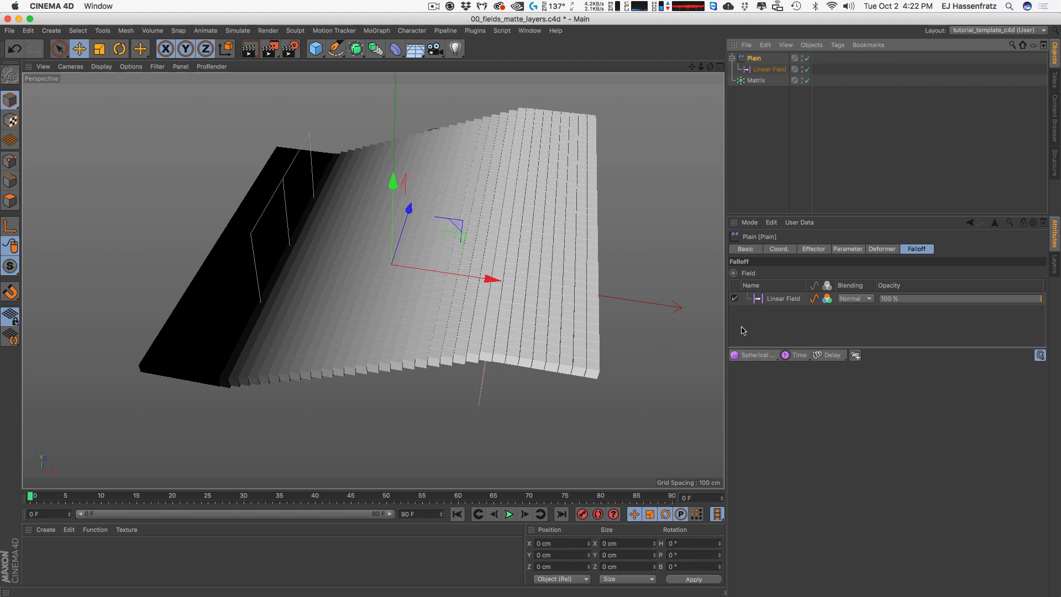
Step: Add a Random Field above the Linear Field in the Plain effector's falloff and set its blending to Overlay
{"action": "left_click_drag", "start_coordinate": [674, 367], "coordinate": [512, 341], "text": "alt"}
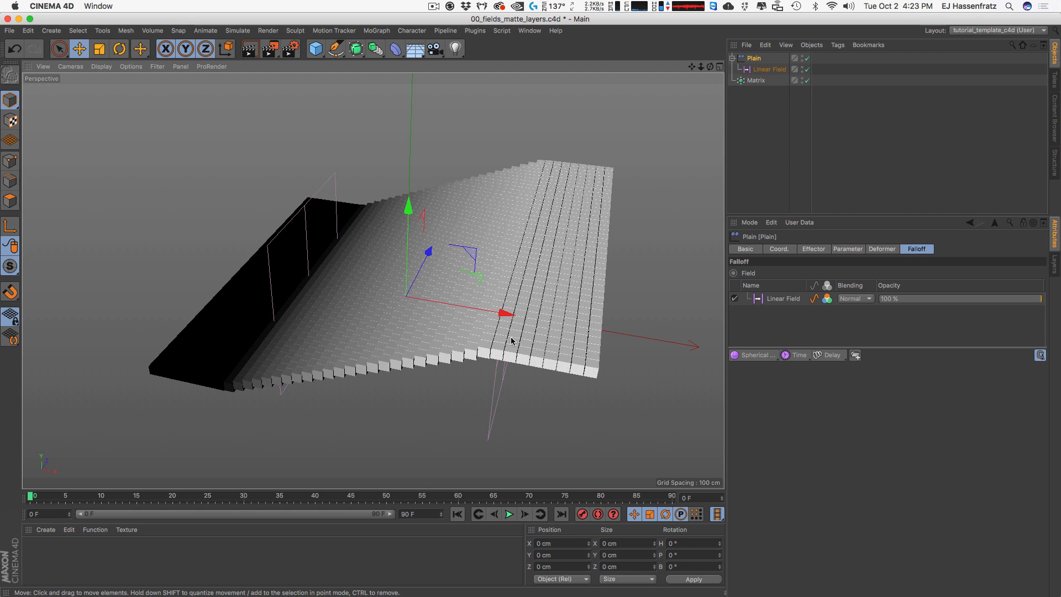
{"action": "left_click", "coordinate": [743, 355]}
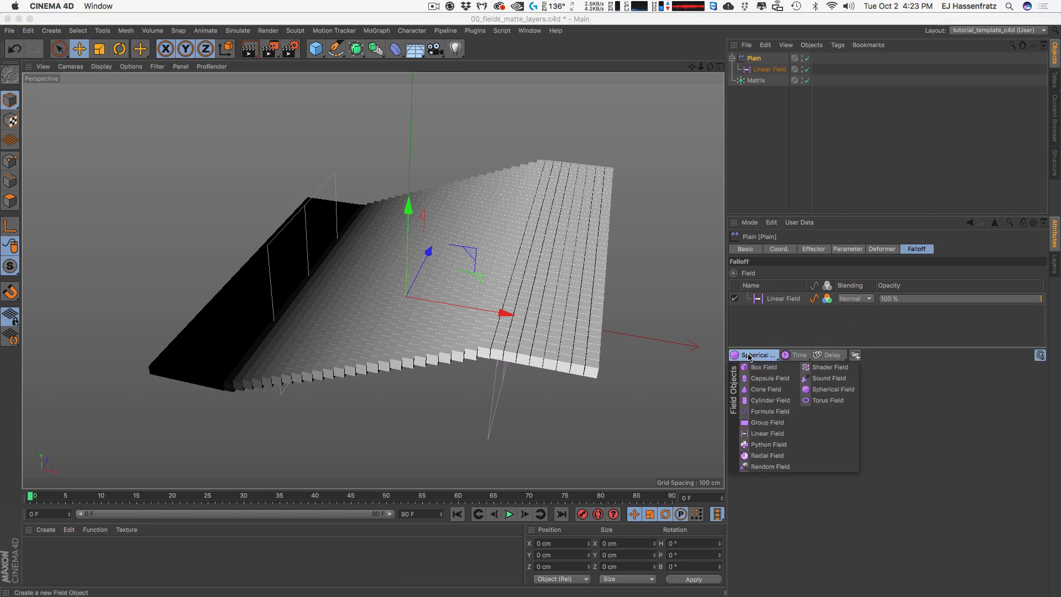
{"action": "left_click", "coordinate": [760, 467]}
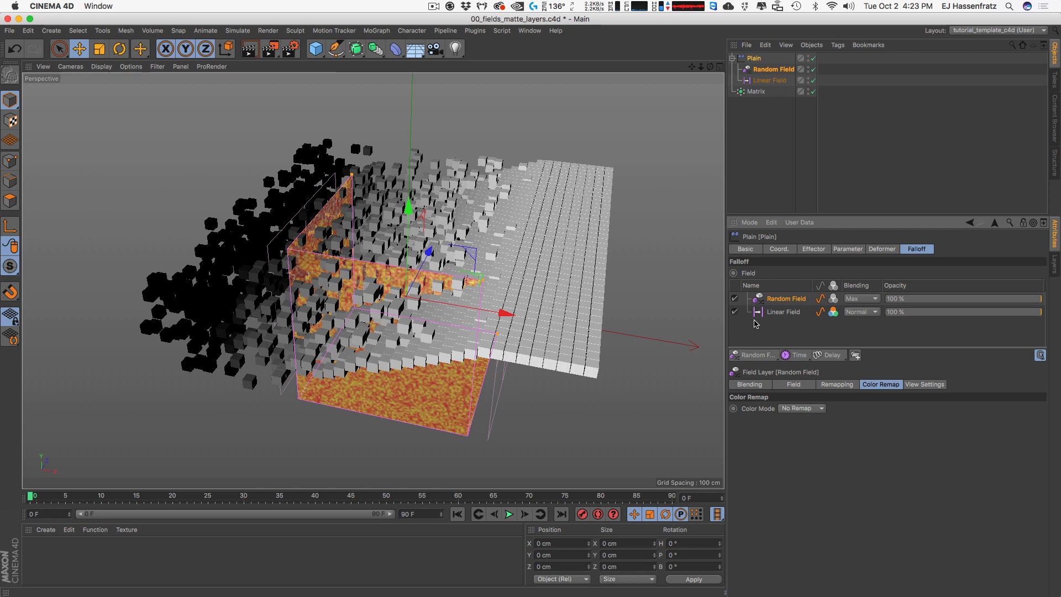
{"action": "left_click", "coordinate": [862, 299]}
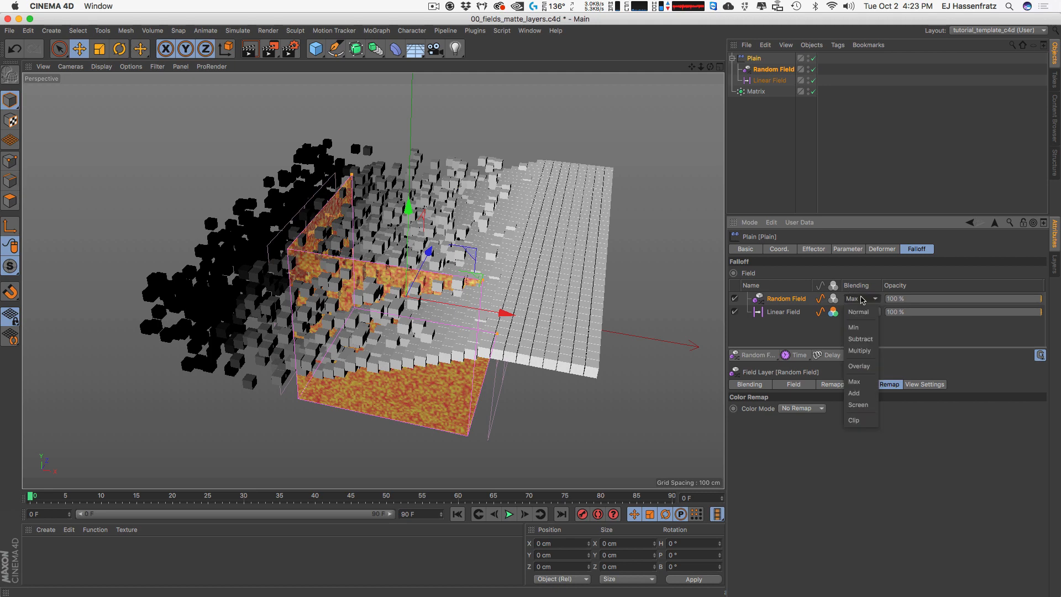
{"action": "left_click", "coordinate": [860, 366]}
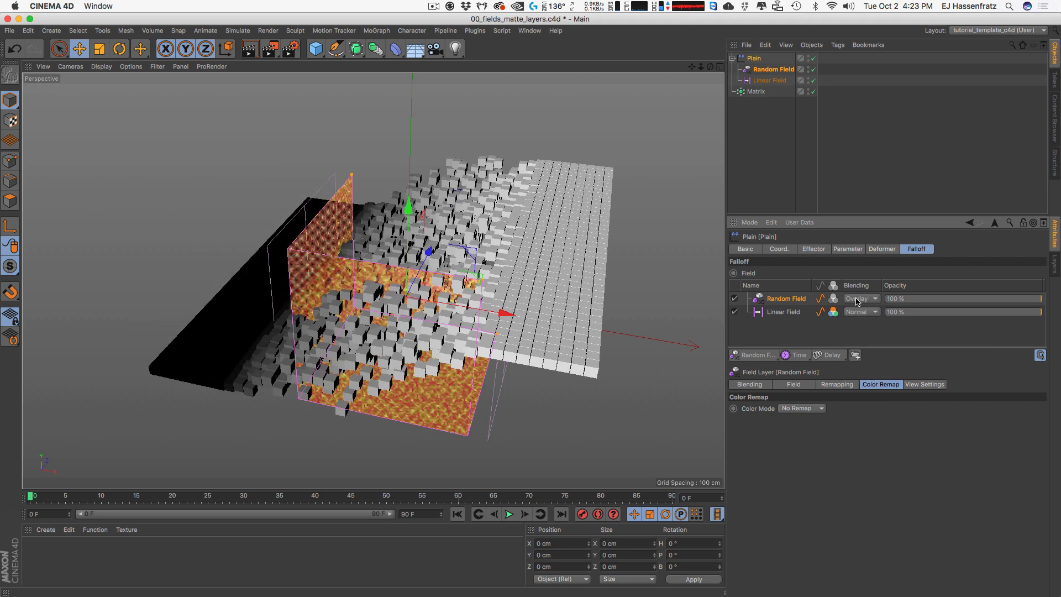
{"action": "left_click_drag", "start_coordinate": [358, 318], "coordinate": [323, 296], "text": "alt"}
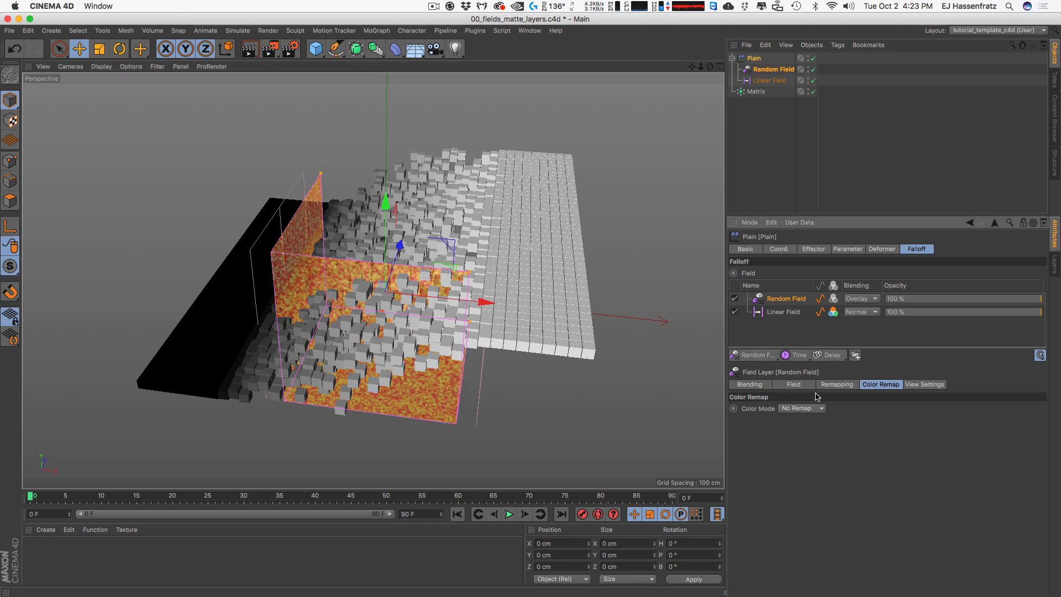
Step: Set the Random Field's remapping Inner Offset to 44%
{"action": "left_click", "coordinate": [830, 384]}
{"action": "left_click", "coordinate": [790, 384]}
{"action": "left_click", "coordinate": [837, 385]}
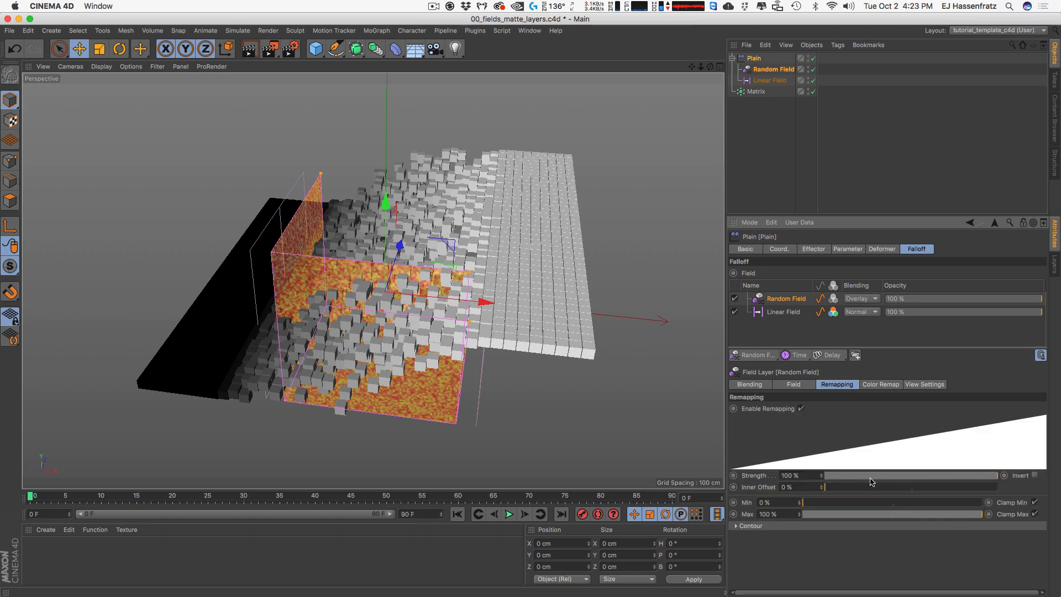
{"action": "mouse_move", "coordinate": [870, 485]}
{"action": "left_mouse_down"}
{"action": "mouse_move", "coordinate": [962, 487]}
{"action": "mouse_move", "coordinate": [873, 487]}
{"action": "left_mouse_up"}
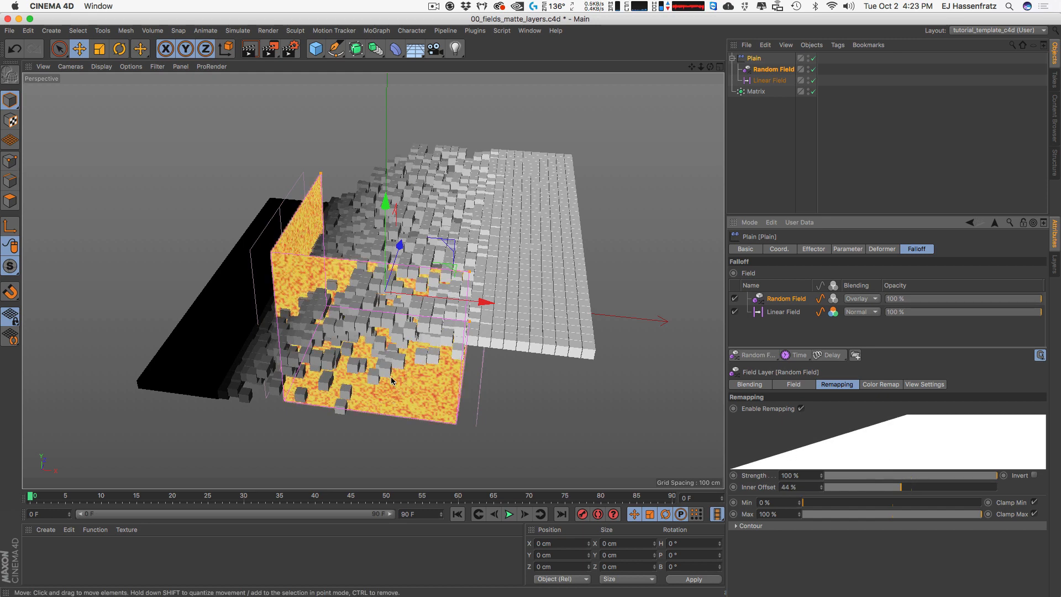
Step: Lower the Random Field's remapping Inner Offset and switch its Random Mode to Noise
{"action": "left_click_drag", "start_coordinate": [913, 487], "coordinate": [853, 488]}
{"action": "left_click", "coordinate": [794, 384]}
{"action": "left_click", "coordinate": [832, 410]}
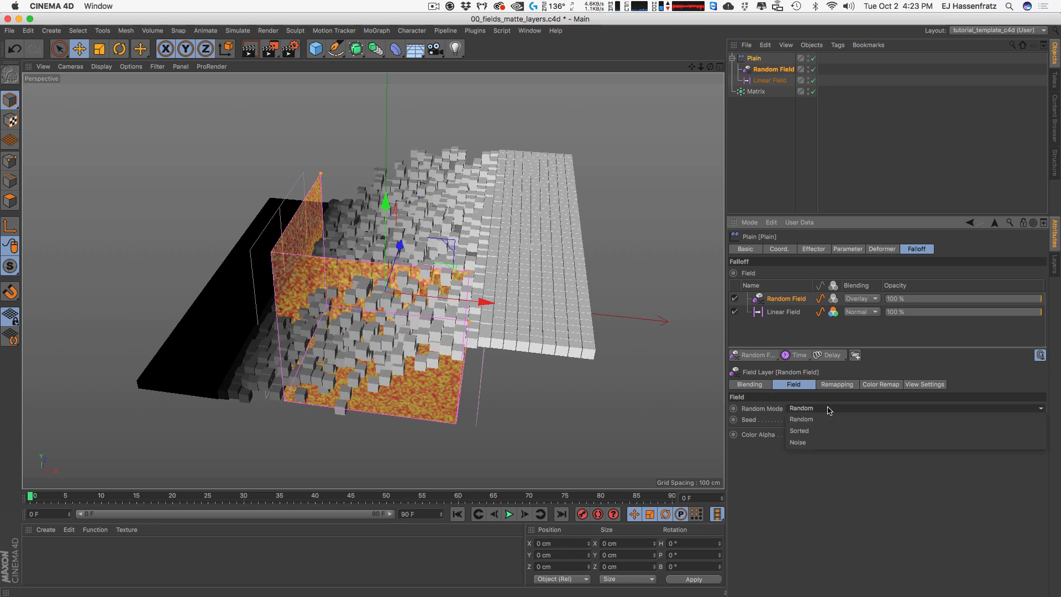
{"action": "left_click", "coordinate": [821, 444]}
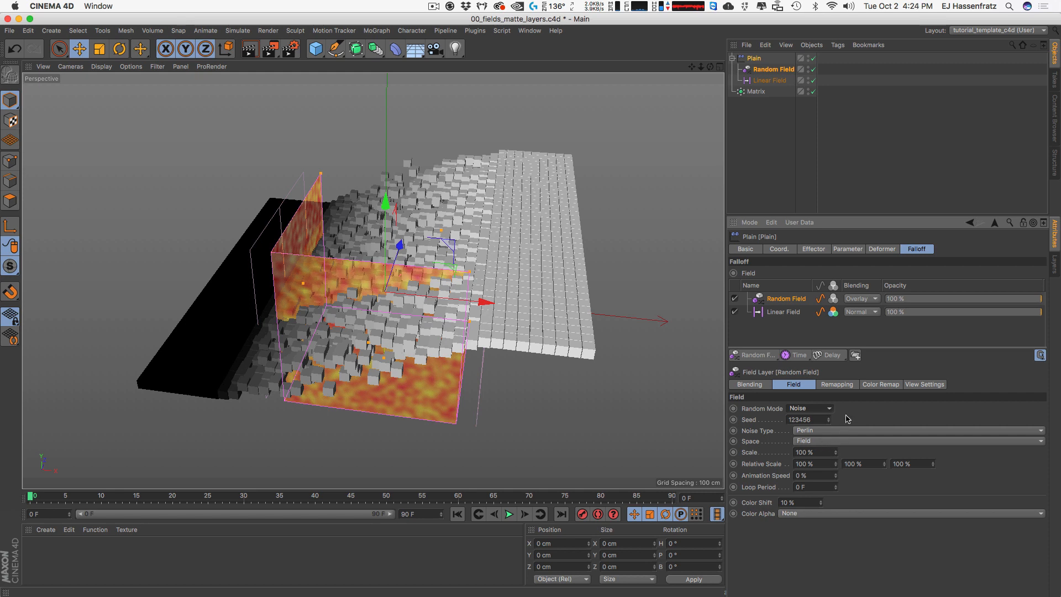
Step: Try a Scale of 413% for the Random Field's noise and look through the available noise types
{"action": "left_click_drag", "start_coordinate": [837, 452], "coordinate": [888, 283]}
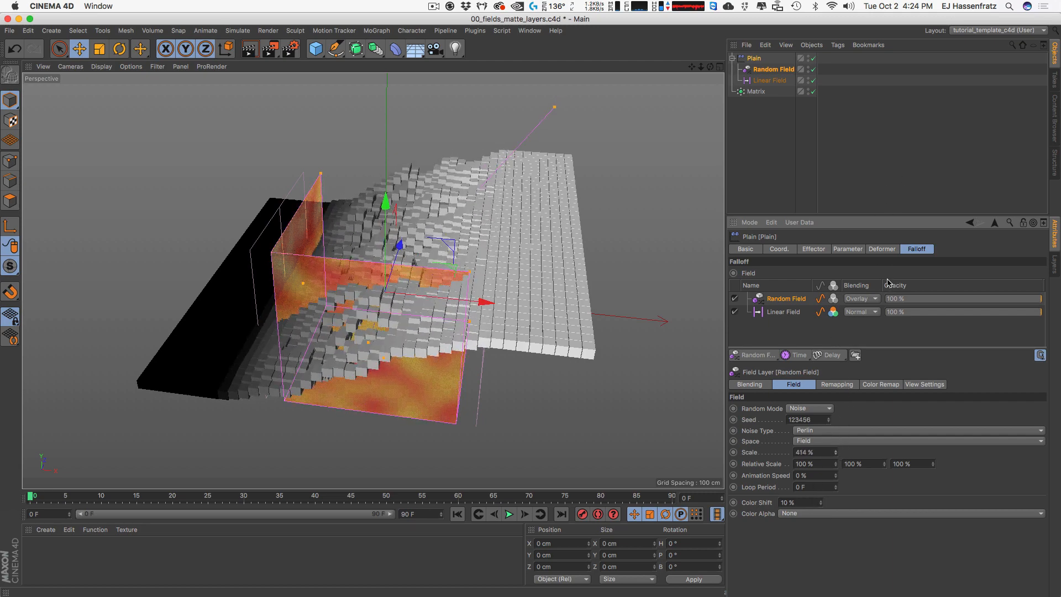
{"action": "left_click", "coordinate": [831, 432]}
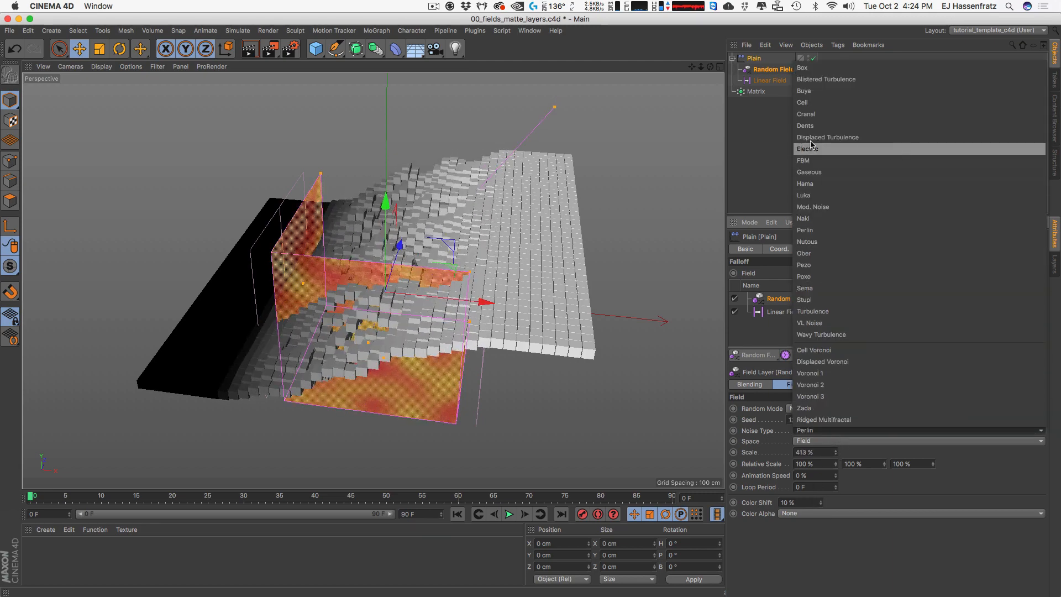
{"action": "left_click", "coordinate": [724, 119]}
Step: Add a Random effector, try its Turbulence, Sorted and Noise modes for comparison with the field, and delete the effector
{"action": "left_click", "coordinate": [376, 30]}
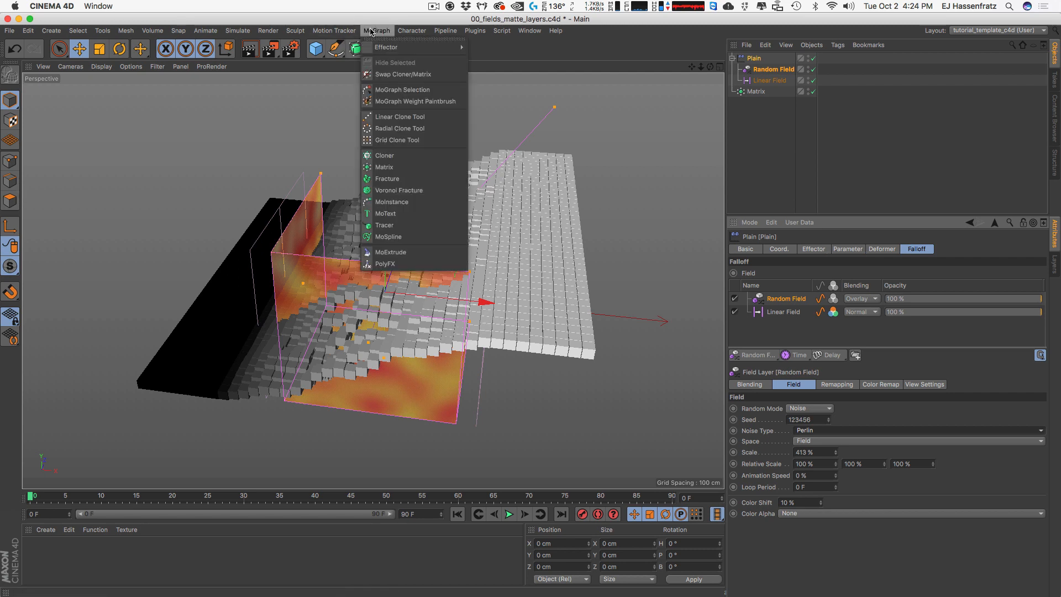
{"action": "mouse_move", "coordinate": [404, 49]}
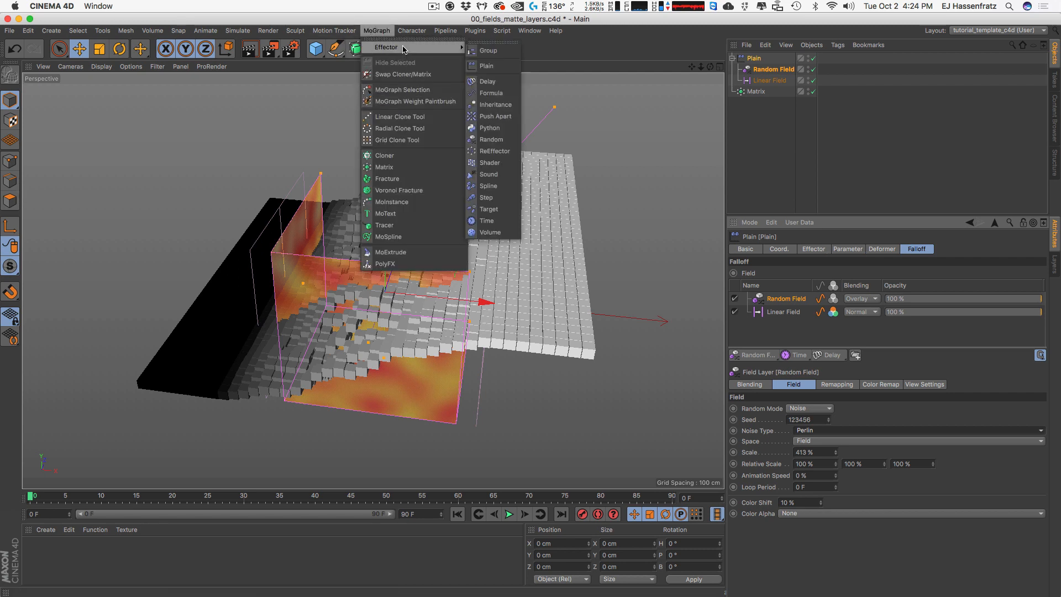
{"action": "left_click", "coordinate": [490, 139]}
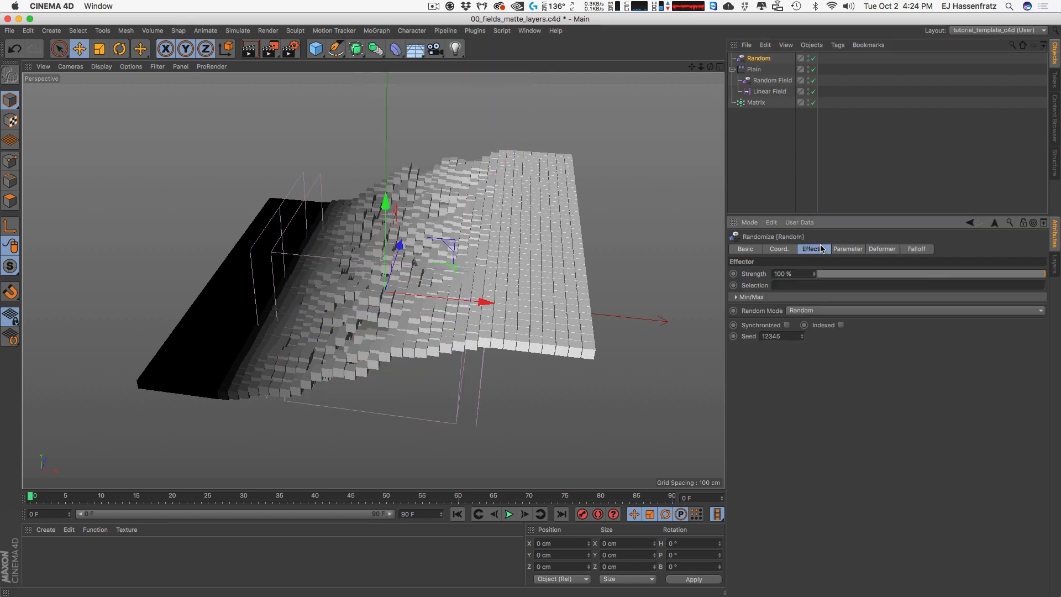
{"action": "left_click", "coordinate": [813, 317]}
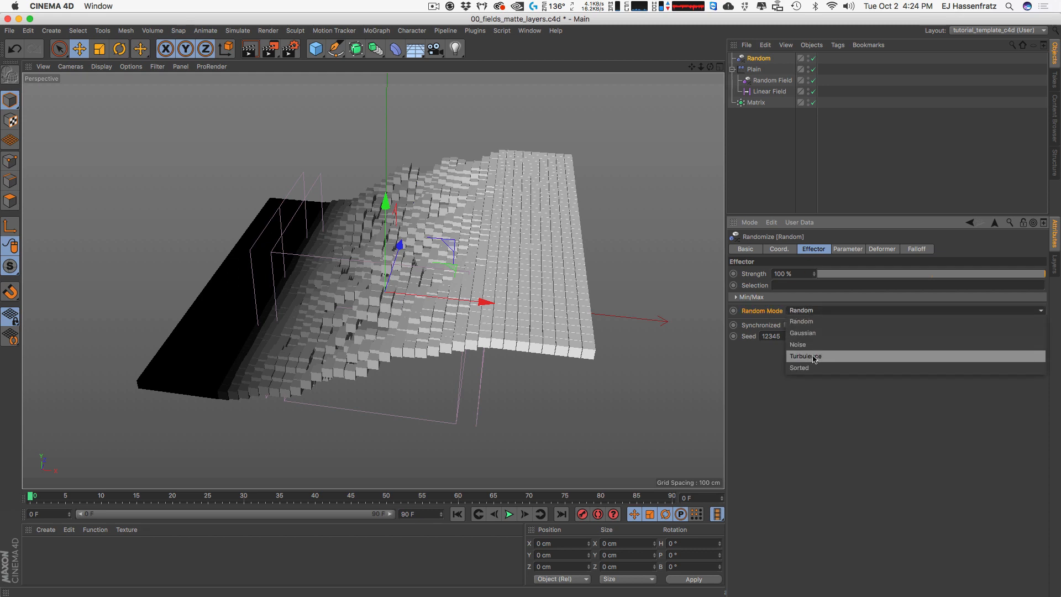
{"action": "left_click", "coordinate": [814, 356]}
{"action": "left_click", "coordinate": [824, 318]}
{"action": "left_click", "coordinate": [823, 367]}
{"action": "left_click", "coordinate": [823, 318]}
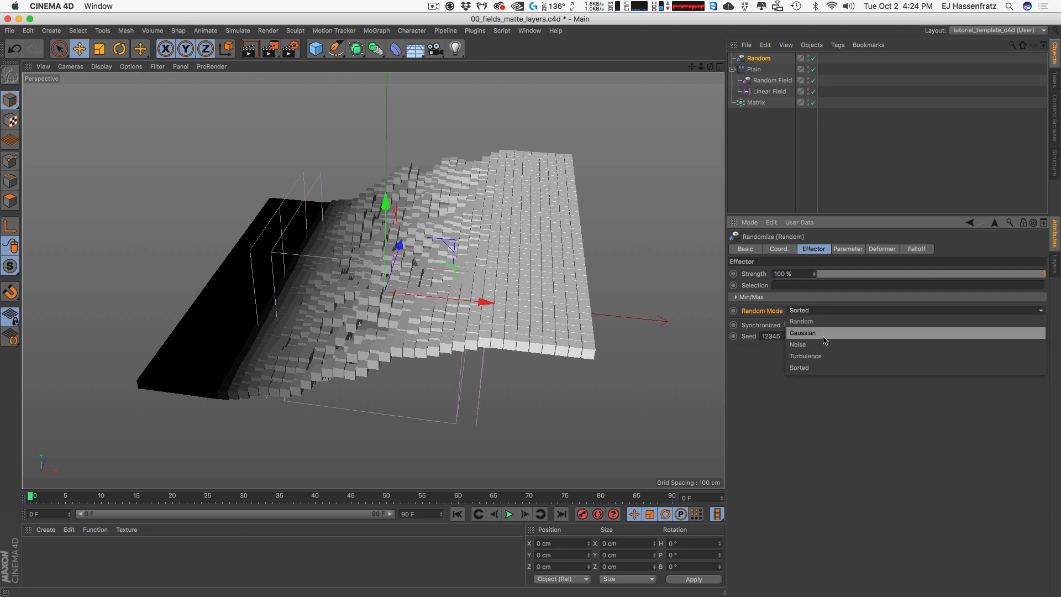
{"action": "left_click", "coordinate": [823, 344]}
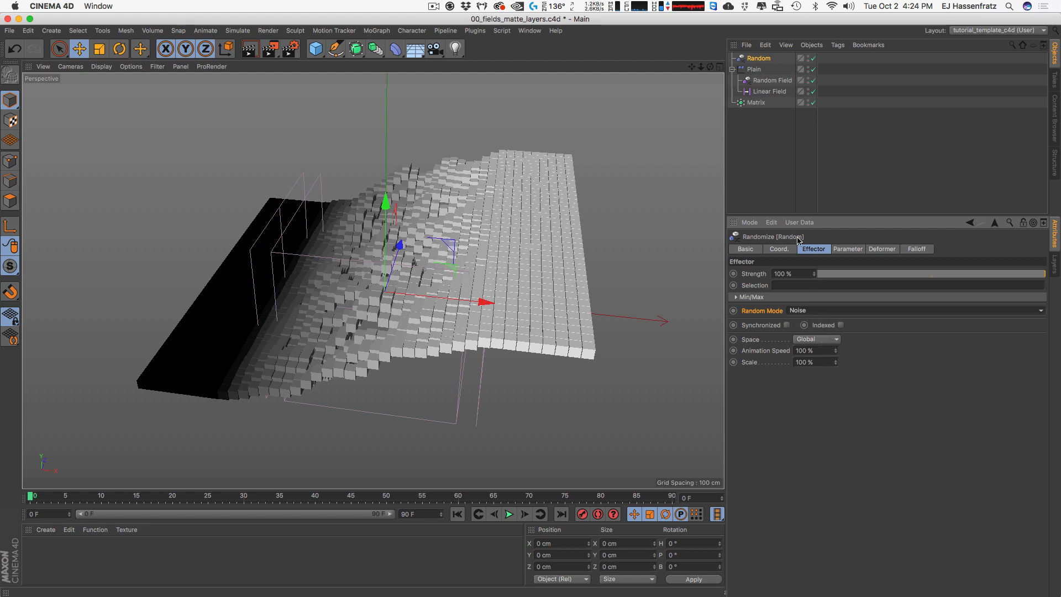
{"action": "left_click", "coordinate": [762, 58]}
{"action": "key", "text": "Delete"}
Step: Set the Random Field's noise Scale to 296%
{"action": "left_click", "coordinate": [773, 70]}
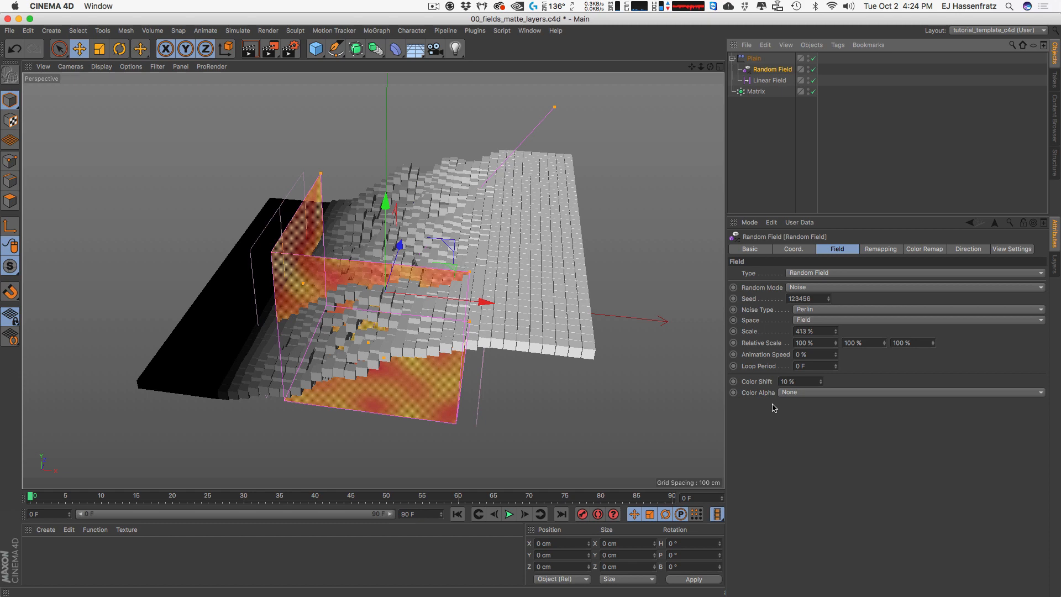
{"action": "mouse_move", "coordinate": [836, 331]}
{"action": "left_mouse_down"}
{"action": "mouse_move", "coordinate": [833, 464]}
{"action": "mouse_move", "coordinate": [821, 398]}
{"action": "left_mouse_up"}
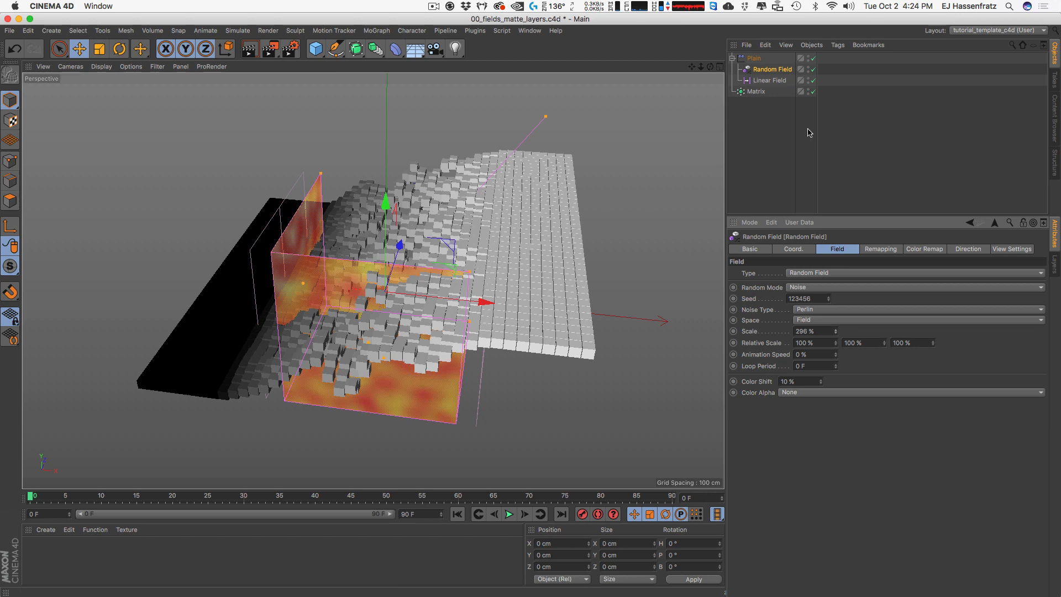
{"action": "left_click_drag", "start_coordinate": [409, 157], "coordinate": [360, 342], "text": "alt"}
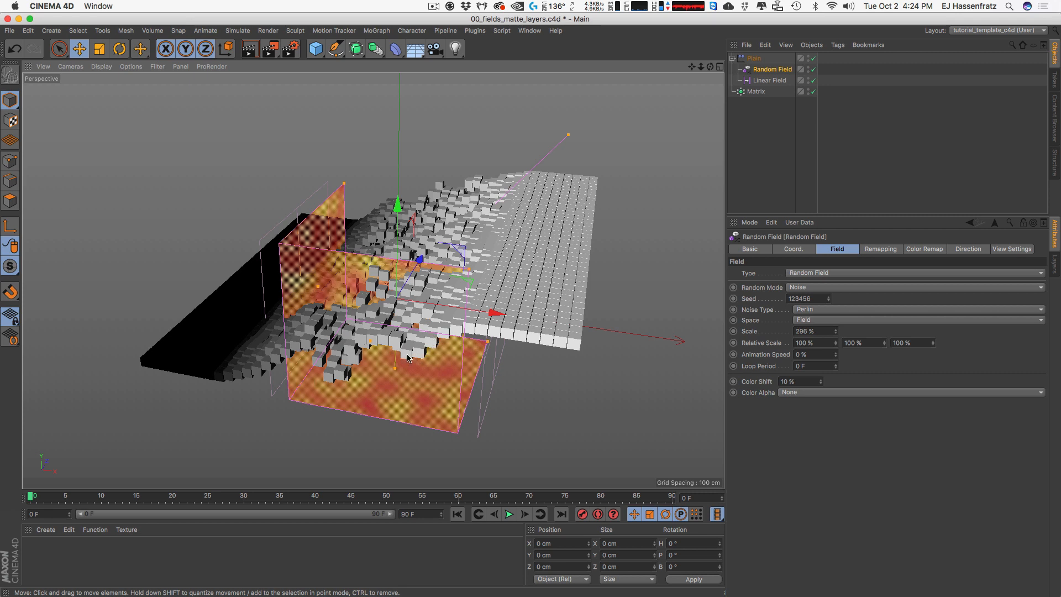
Step: Switch to the 01_01_fields_spheres_start.c4d scene and select its Plain effector
{"action": "left_click", "coordinate": [530, 31]}
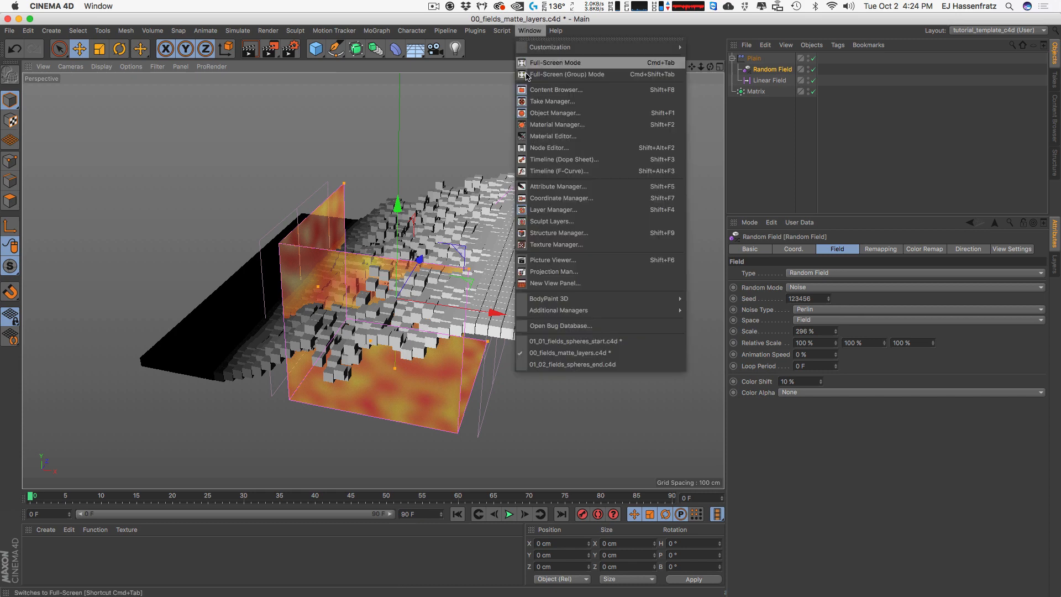
{"action": "left_click", "coordinate": [561, 346]}
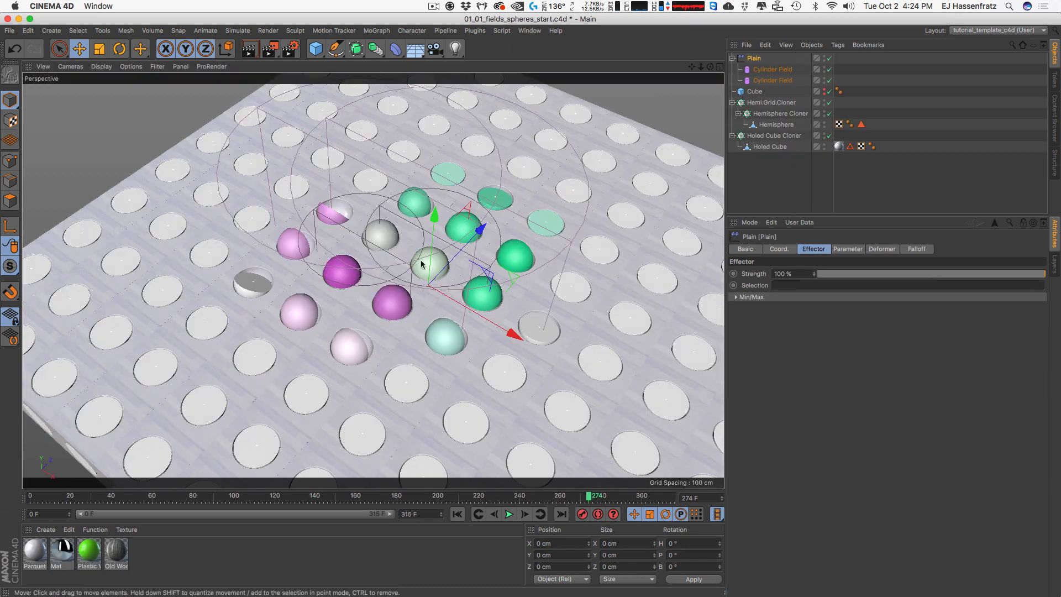
{"action": "left_click_drag", "start_coordinate": [451, 266], "coordinate": [508, 226], "text": "alt"}
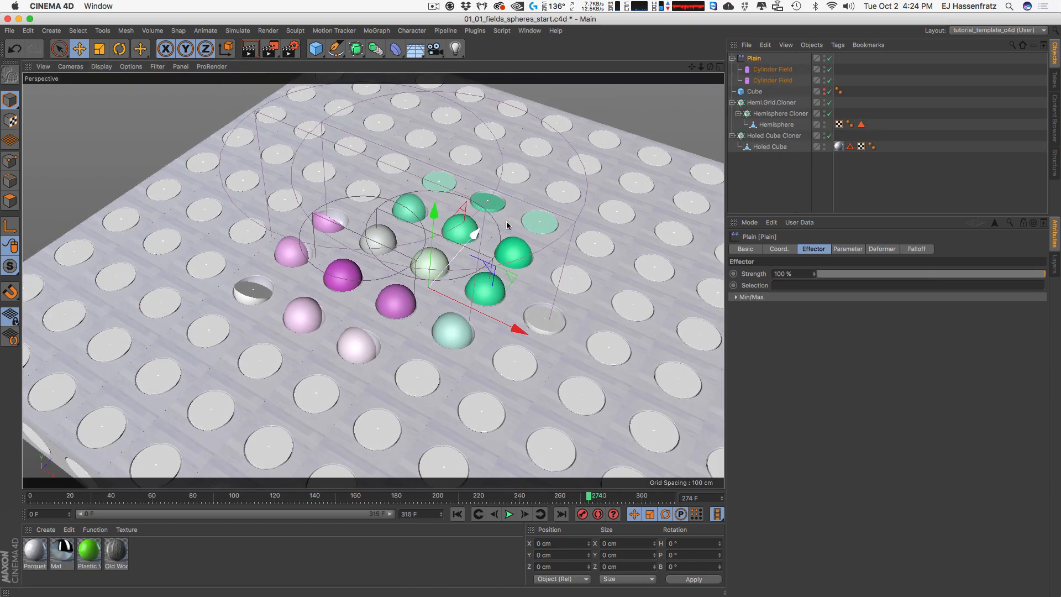
{"action": "left_click", "coordinate": [773, 82]}
{"action": "left_click", "coordinate": [756, 60]}
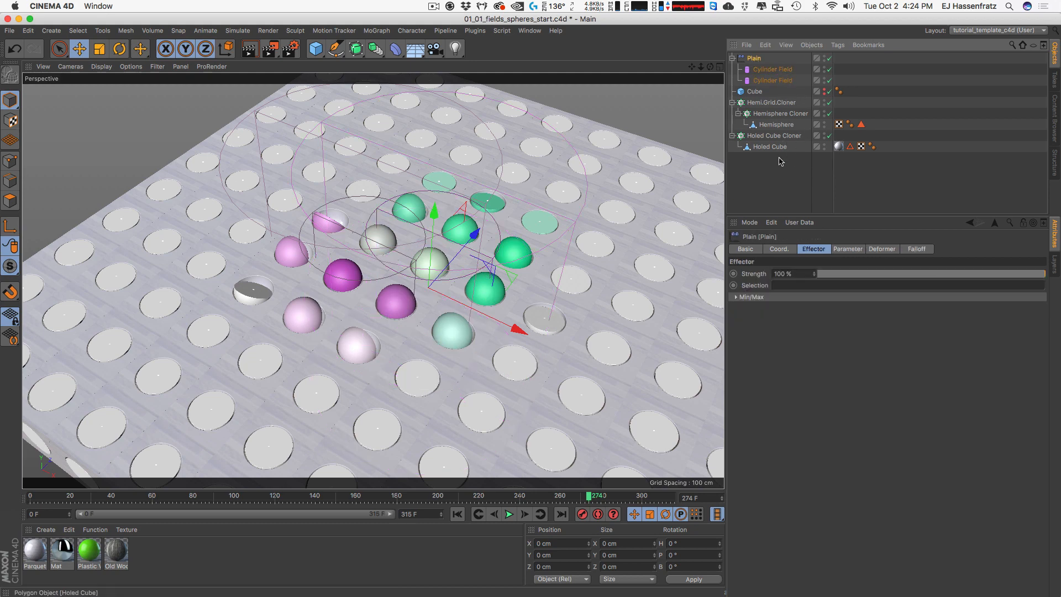
{"action": "left_click", "coordinate": [843, 175]}
Step: Undo the colour and field edits back to the Hemisphere's green and parquet materials with a single Cylinder Field under Plain
{"action": "key", "text": "super+z"}
{"action": "key", "text": "super+z"}
{"action": "key", "text": "super+z"}
{"action": "key", "text": "super+z"}
{"action": "key", "text": "super+z"}
{"action": "key", "text": "super+z"}
{"action": "key", "text": "super+z"}
{"action": "key", "text": "super+z"}
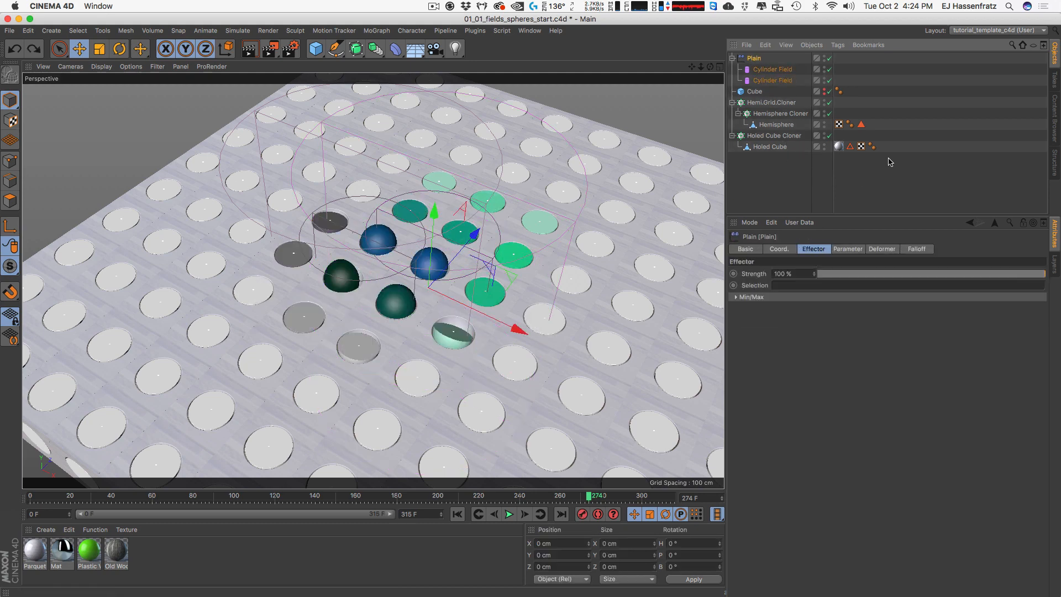
{"action": "key", "text": "super+z"}
{"action": "key", "text": "super+z"}
{"action": "key", "text": "super+z"}
{"action": "key", "text": "super+z"}
{"action": "key", "text": "super+z"}
{"action": "key", "text": "super+z"}
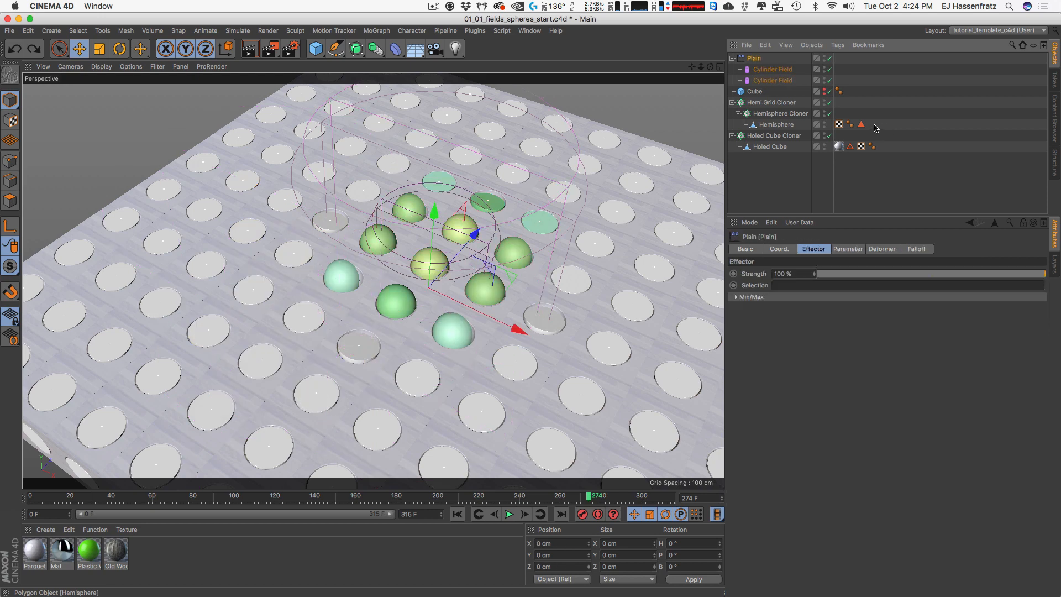
{"action": "key", "text": "super+shift+z"}
{"action": "key", "text": "super+shift+z"}
{"action": "key", "text": "super+shift+z"}
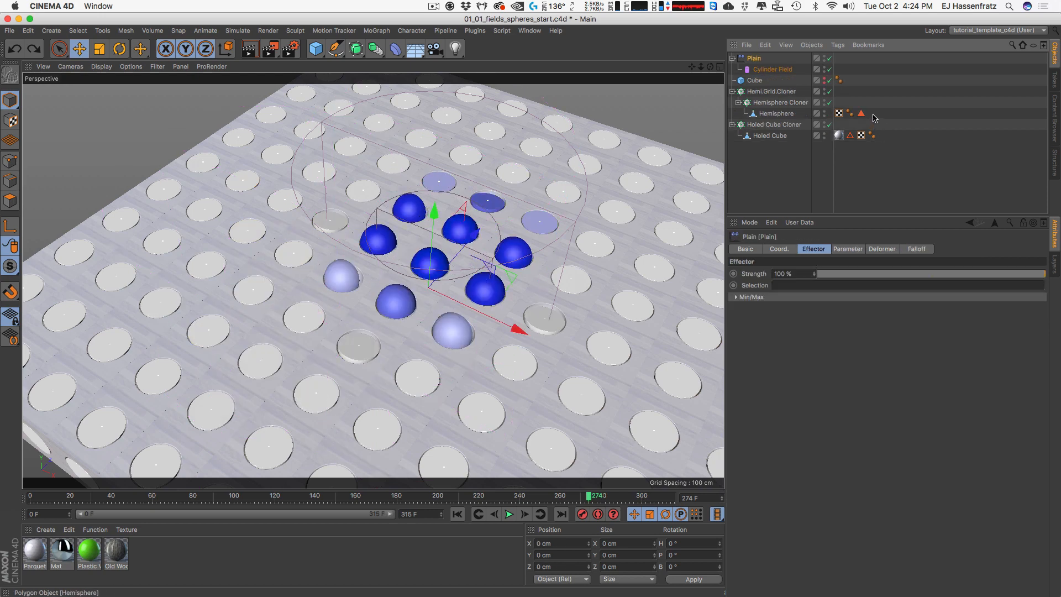
{"action": "key", "text": "super+y"}
{"action": "key", "text": "super+y"}
{"action": "key", "text": "super+y"}
{"action": "key", "text": "super+y"}
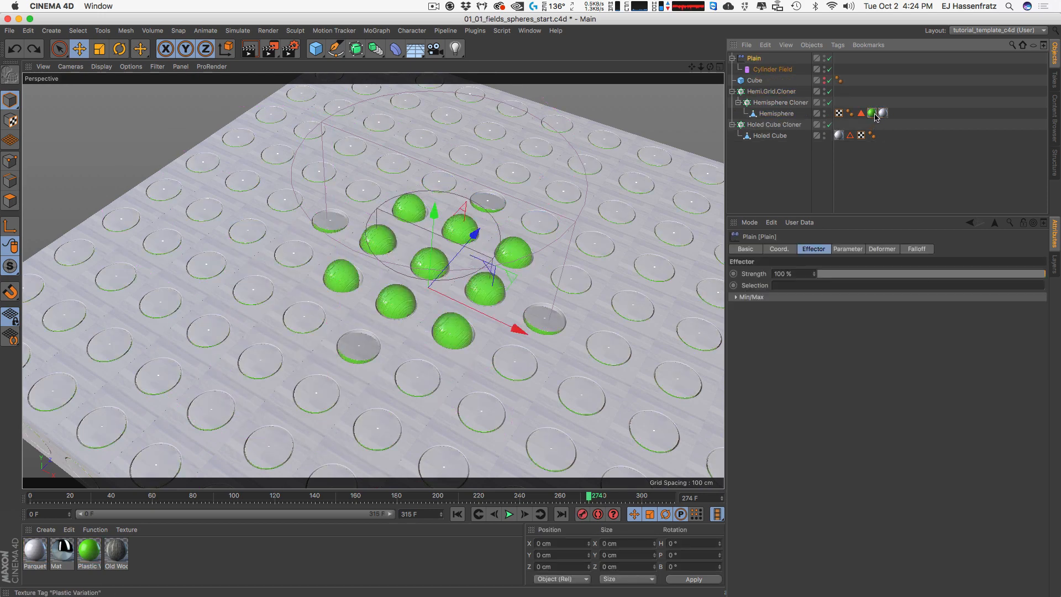
Step: Add a Random Field above the Cylinder Field in the Plain effector's falloff and set its blending to Overlay
{"action": "left_click", "coordinate": [883, 114]}
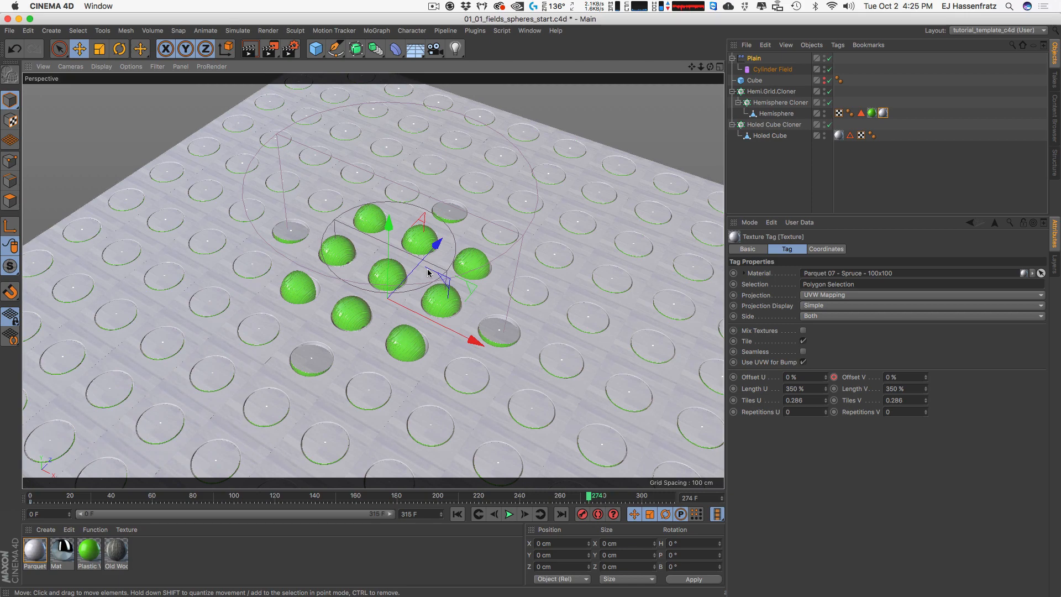
{"action": "scroll", "coordinate": [428, 273], "scroll_direction": "up", "scroll_amount": 3}
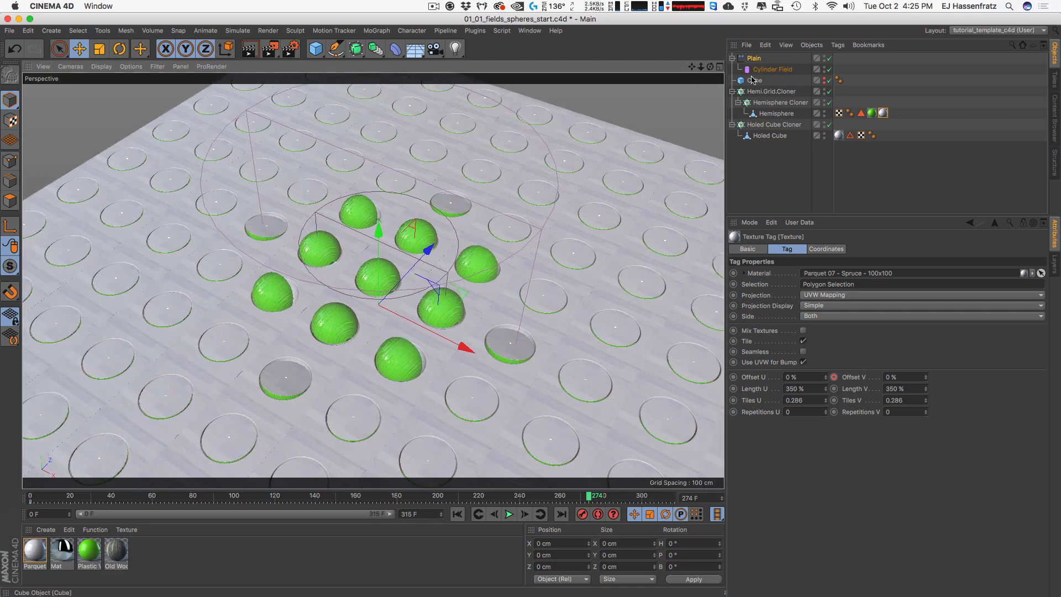
{"action": "left_click", "coordinate": [778, 69]}
{"action": "left_click", "coordinate": [915, 249]}
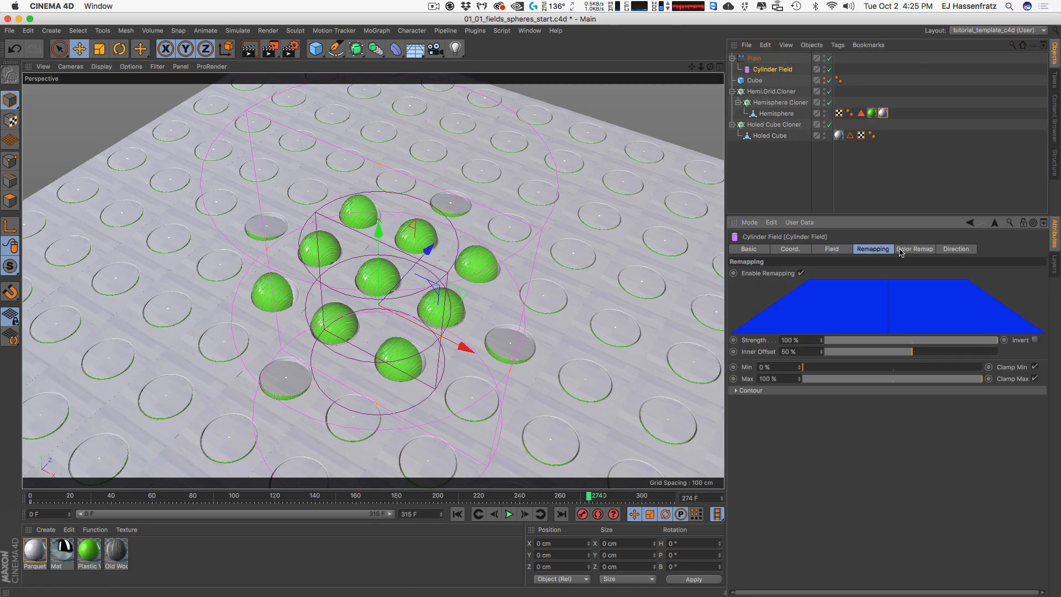
{"action": "left_click", "coordinate": [757, 58]}
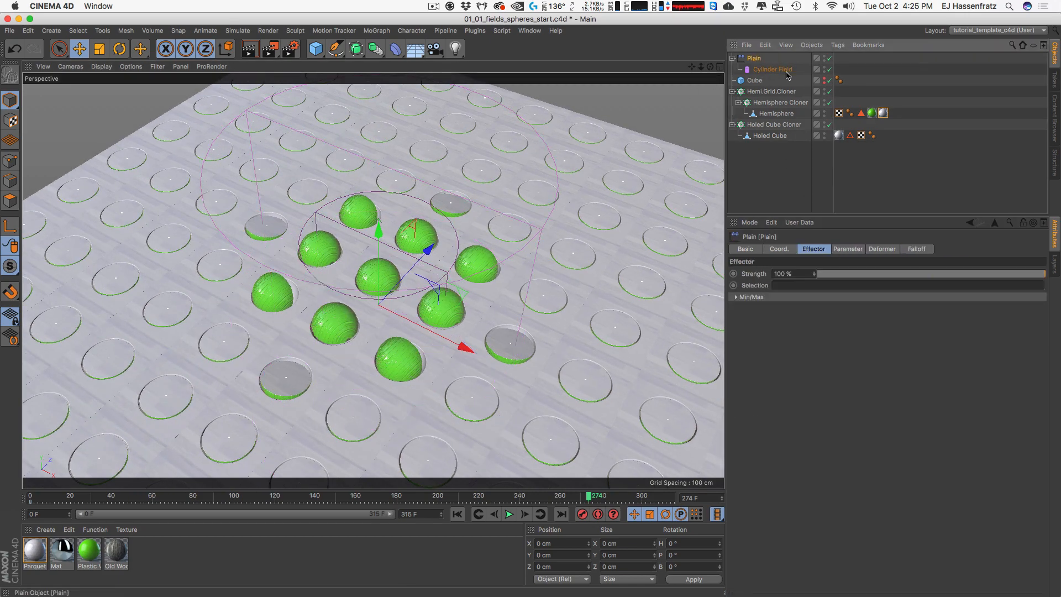
{"action": "left_click", "coordinate": [914, 248]}
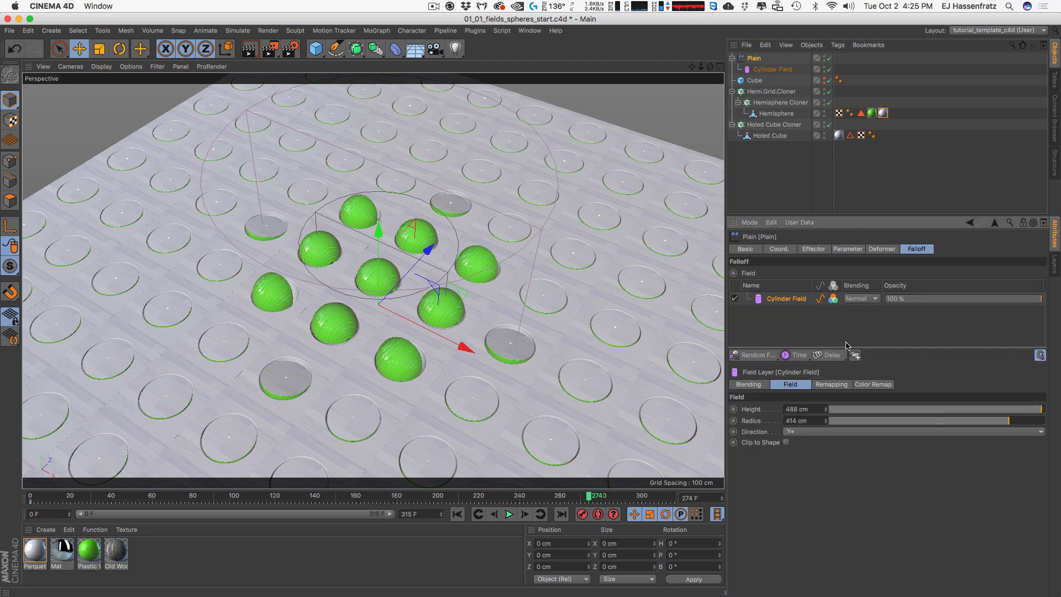
{"action": "left_click", "coordinate": [755, 355]}
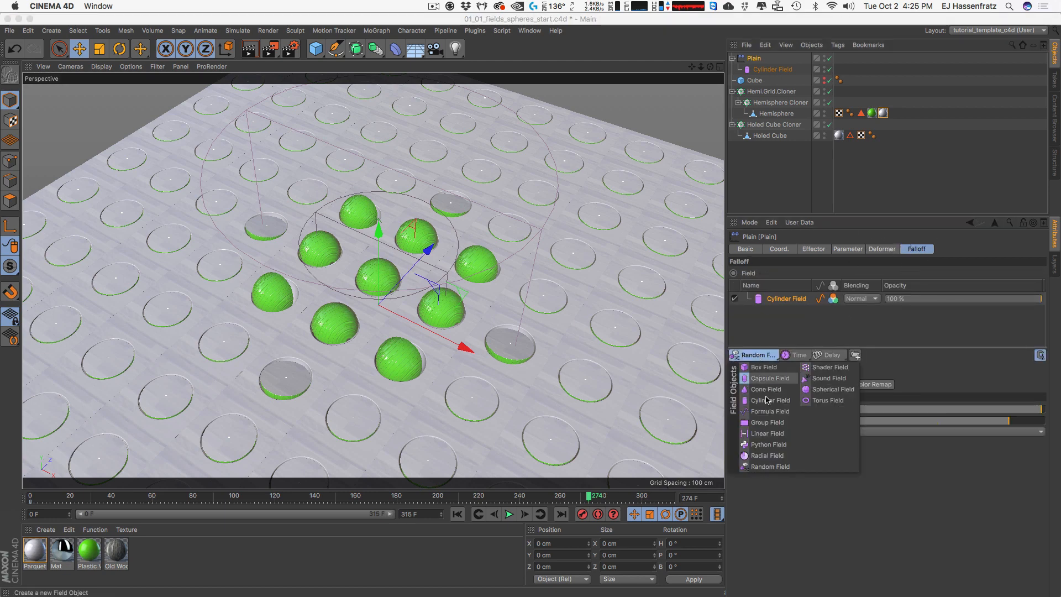
{"action": "left_click", "coordinate": [772, 473]}
{"action": "left_click", "coordinate": [859, 299]}
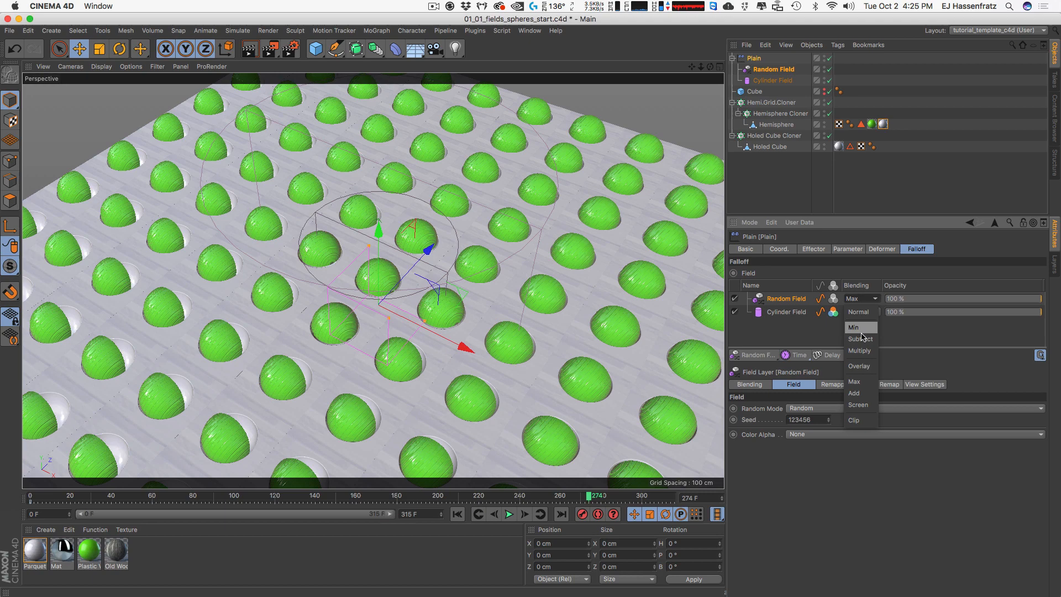
{"action": "left_click", "coordinate": [861, 366]}
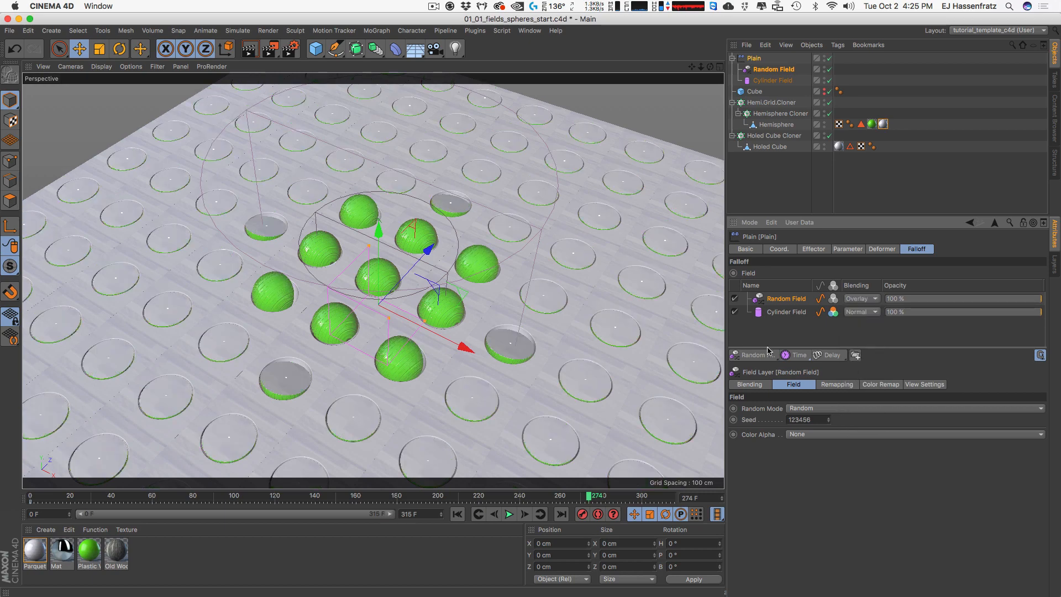
Step: Switch the new Random Field's Random Mode to Noise and adjust its noise scale
{"action": "left_click", "coordinate": [810, 410]}
{"action": "left_click", "coordinate": [805, 442]}
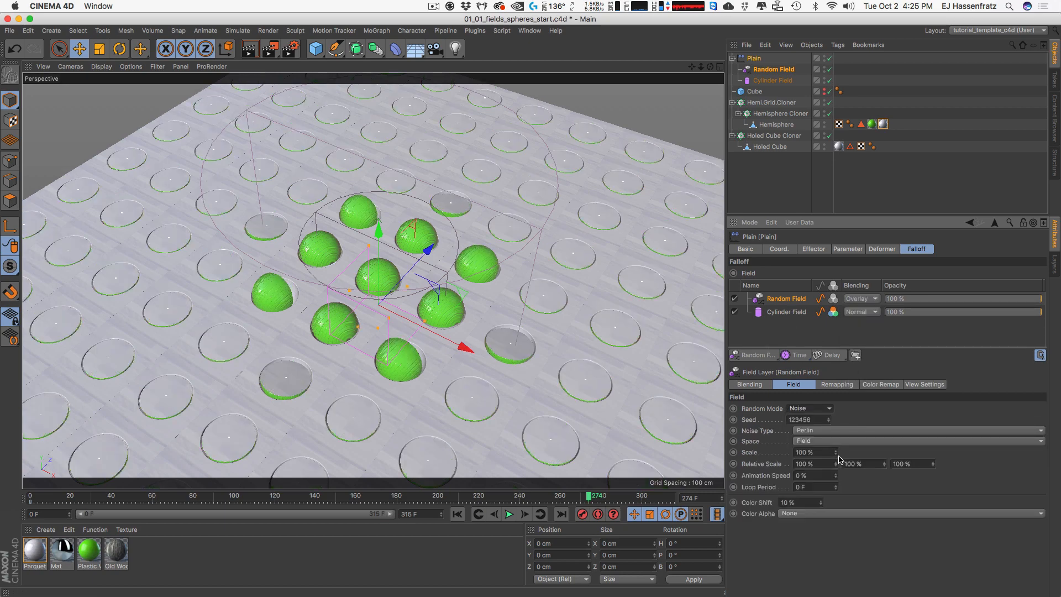
{"action": "left_click_drag", "start_coordinate": [836, 454], "coordinate": [826, 439]}
Step: Move the Cylinder Field across the hemisphere grid to about X -230 cm and Z -69 cm
{"action": "left_click", "coordinate": [773, 81]}
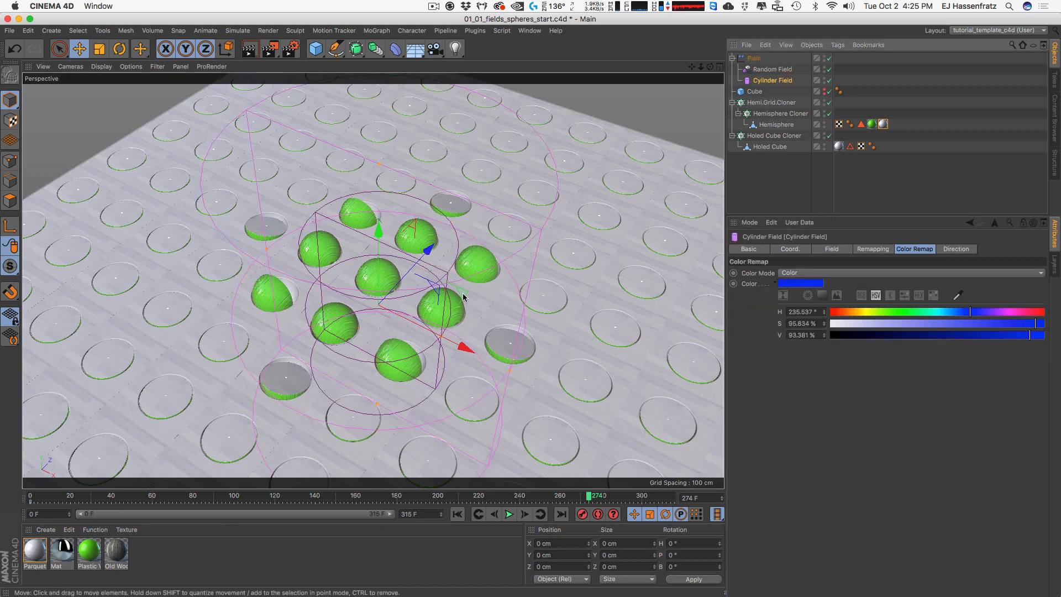
{"action": "left_click_drag", "start_coordinate": [467, 297], "coordinate": [427, 289]}
{"action": "left_click_drag", "start_coordinate": [416, 343], "coordinate": [469, 358]}
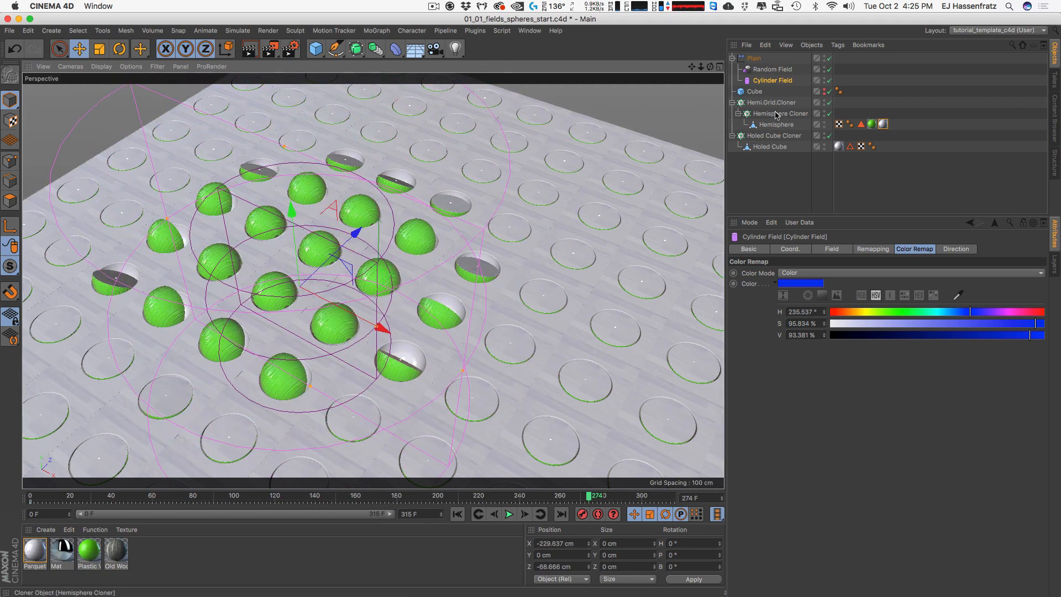
Step: Set the Cylinder Field's remapping Inner Offset to 16%
{"action": "left_click", "coordinate": [868, 250]}
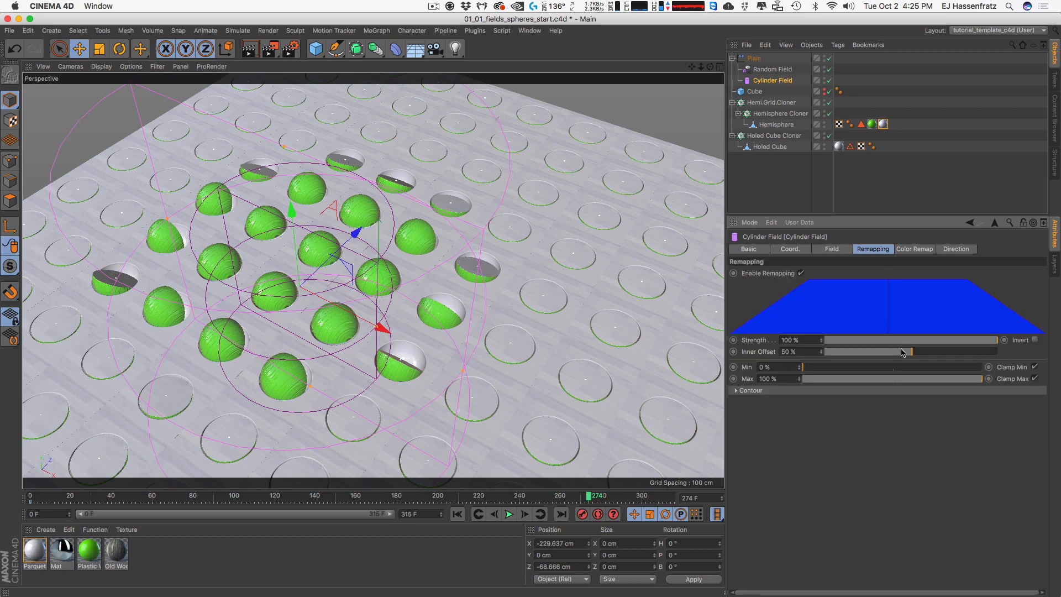
{"action": "left_click_drag", "start_coordinate": [902, 352], "coordinate": [851, 353]}
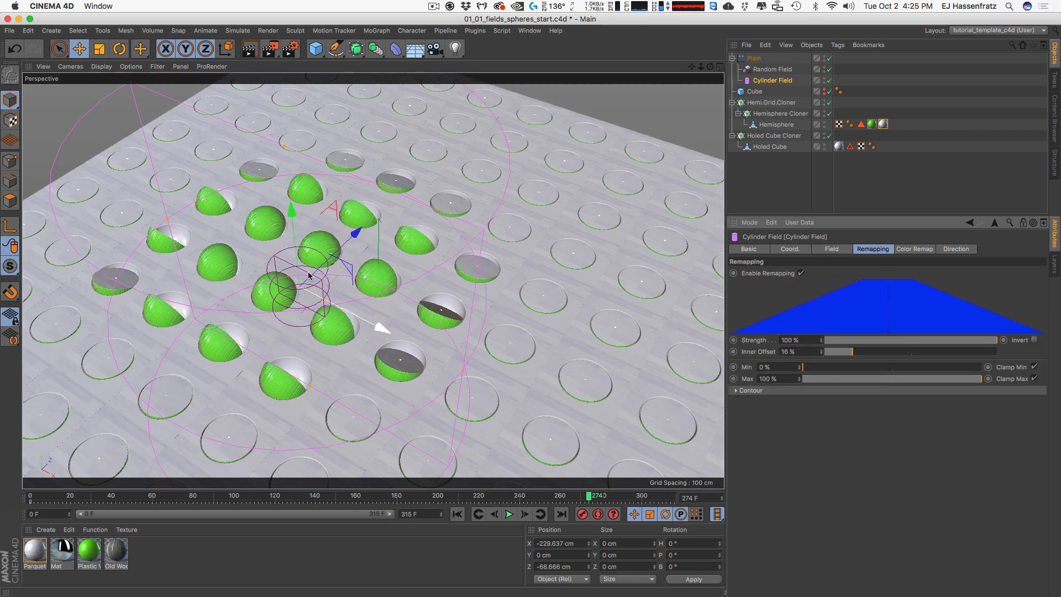
{"action": "mouse_move", "coordinate": [297, 282]}
{"action": "left_mouse_down", "text": "alt"}
{"action": "mouse_move", "coordinate": [298, 270]}
{"action": "mouse_move", "coordinate": [297, 280]}
{"action": "left_mouse_up", "text": "alt"}
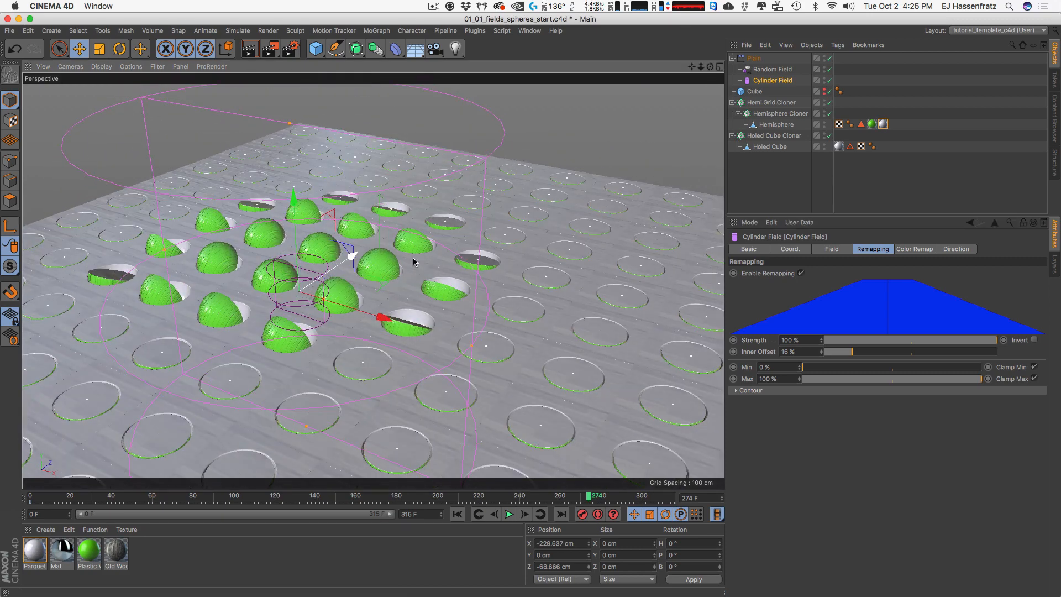
Step: Set the Cylinder Field's remapping Inner Offset to 22%
{"action": "left_click_drag", "start_coordinate": [381, 297], "coordinate": [362, 324], "text": "alt"}
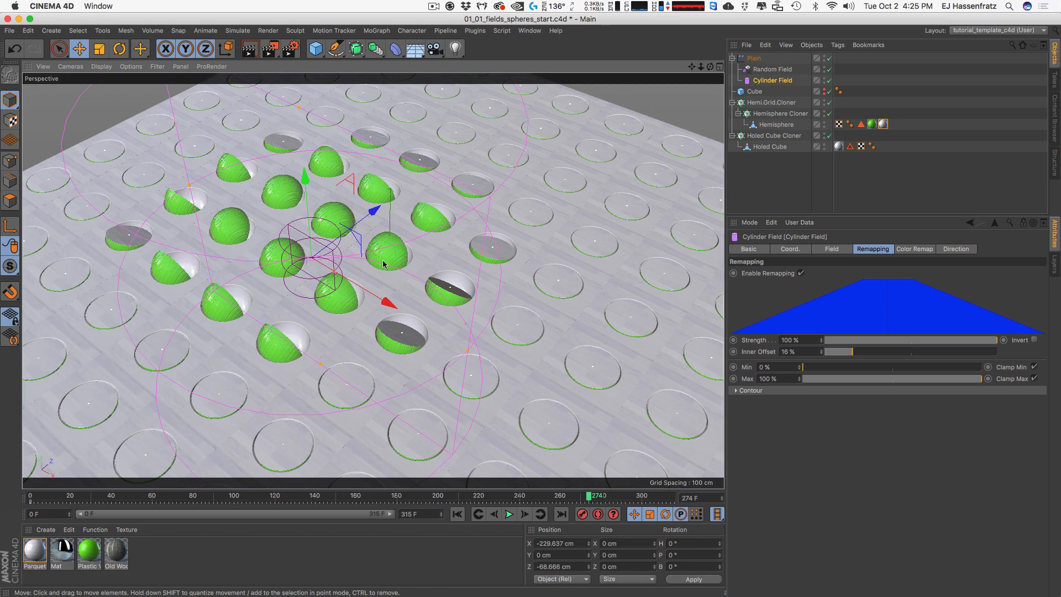
{"action": "middle_click_drag", "start_coordinate": [339, 282], "coordinate": [385, 307], "text": "alt"}
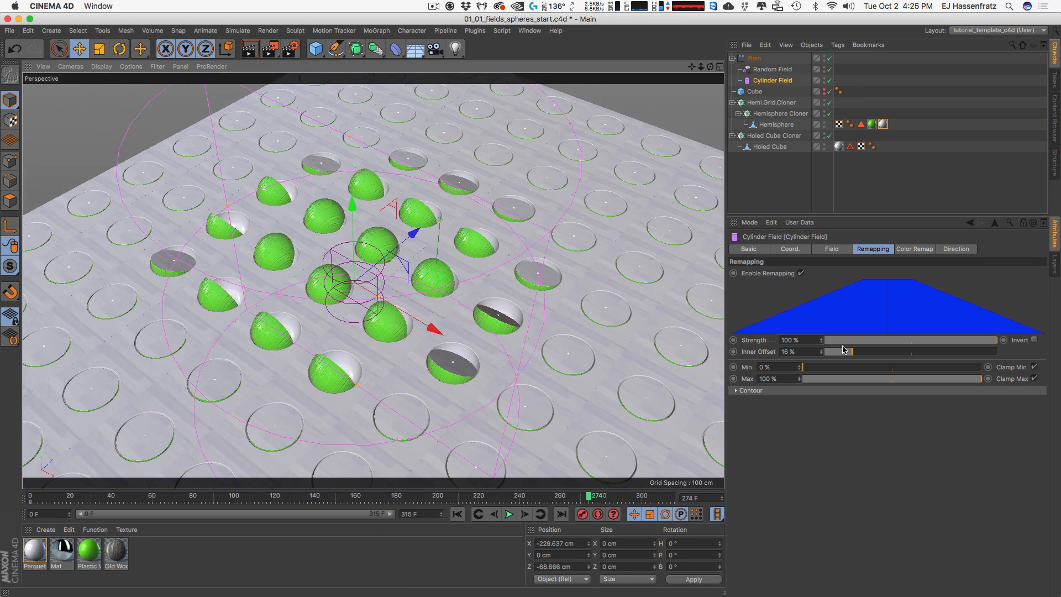
{"action": "mouse_move", "coordinate": [844, 351]}
{"action": "left_mouse_down"}
{"action": "mouse_move", "coordinate": [830, 351]}
{"action": "mouse_move", "coordinate": [874, 352]}
{"action": "mouse_move", "coordinate": [862, 359]}
{"action": "left_mouse_up"}
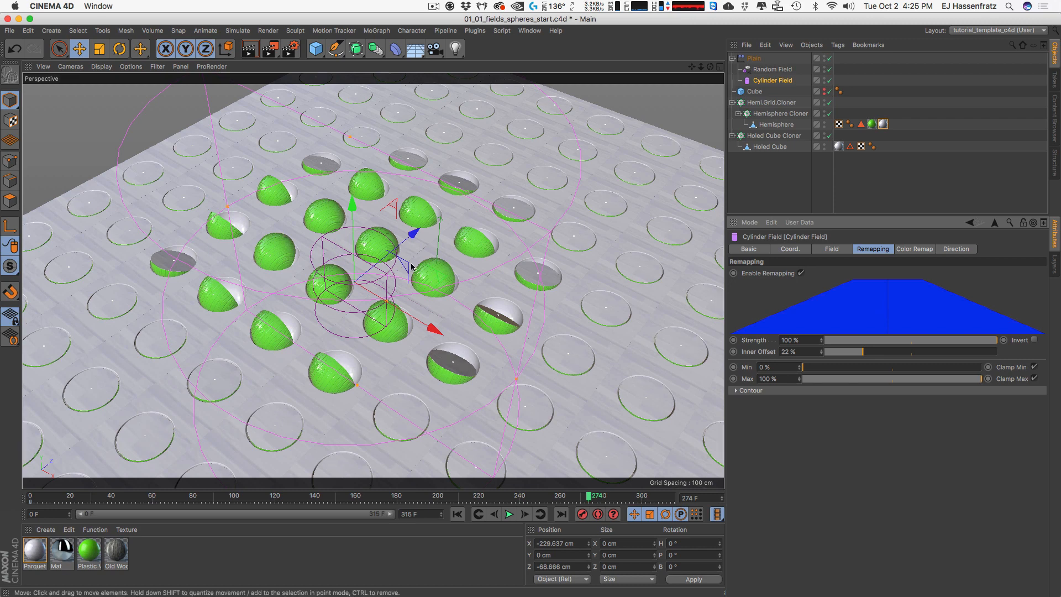
Step: Set the Cylinder Field's Contour Mode to Curve and lengthen the spline's start tangent for a slower ease-in
{"action": "left_click", "coordinate": [749, 390]}
{"action": "left_click", "coordinate": [823, 412]}
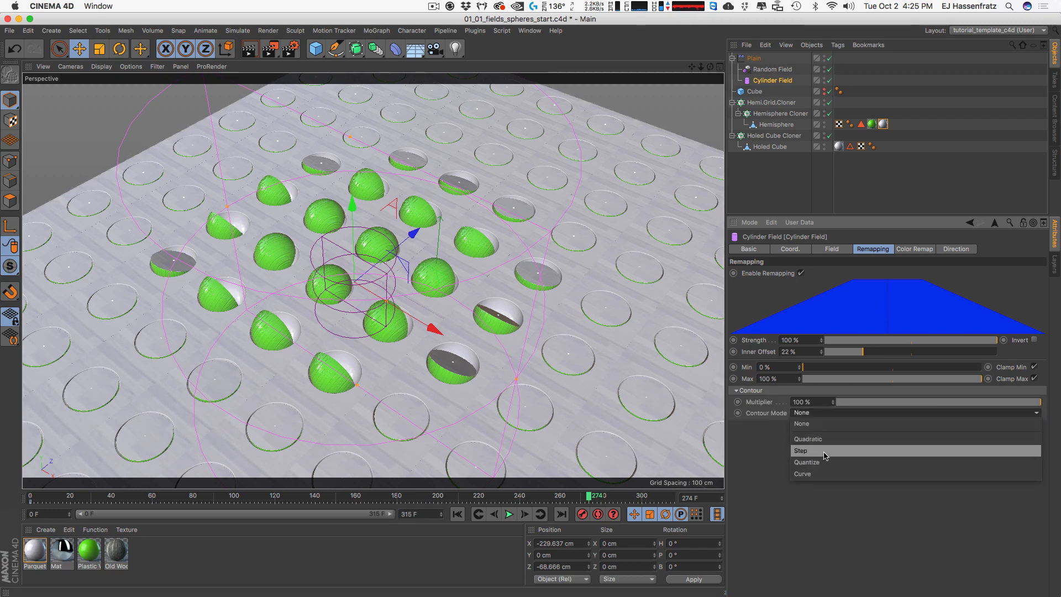
{"action": "left_click", "coordinate": [879, 474]}
{"action": "left_click", "coordinate": [868, 492]}
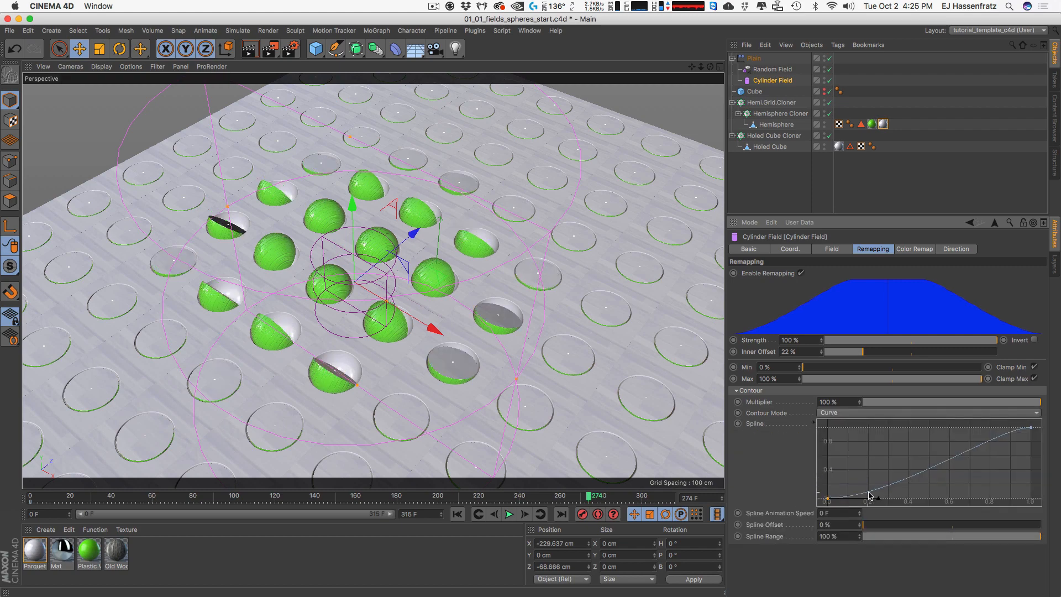
{"action": "left_click_drag", "start_coordinate": [877, 498], "coordinate": [902, 493]}
Step: Switch the Cylinder Field's Contour Mode to Quantize and raise its Steps to 3
{"action": "left_click", "coordinate": [837, 412]}
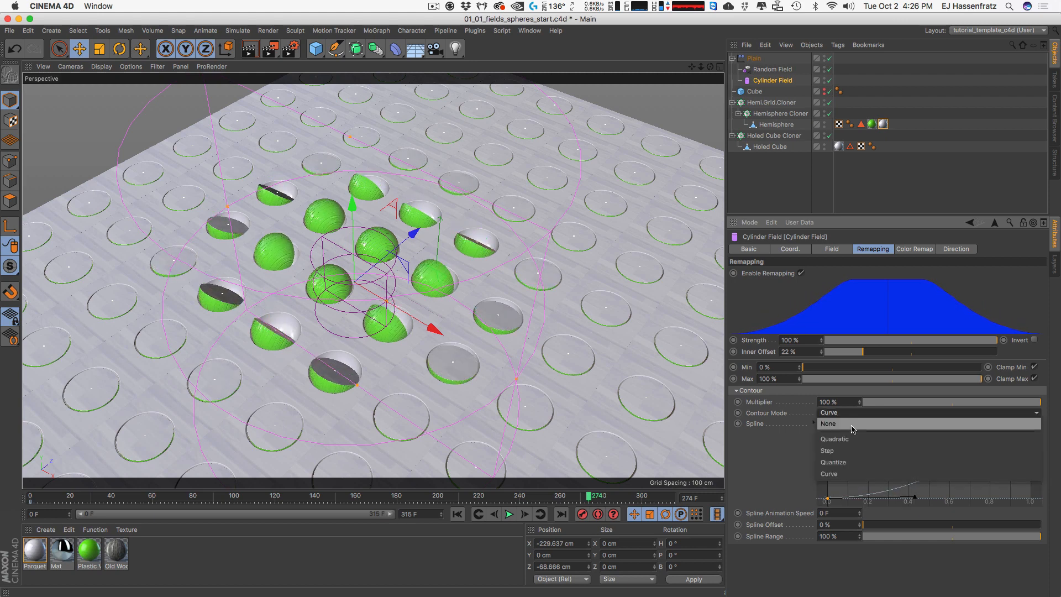
{"action": "left_click", "coordinate": [844, 465]}
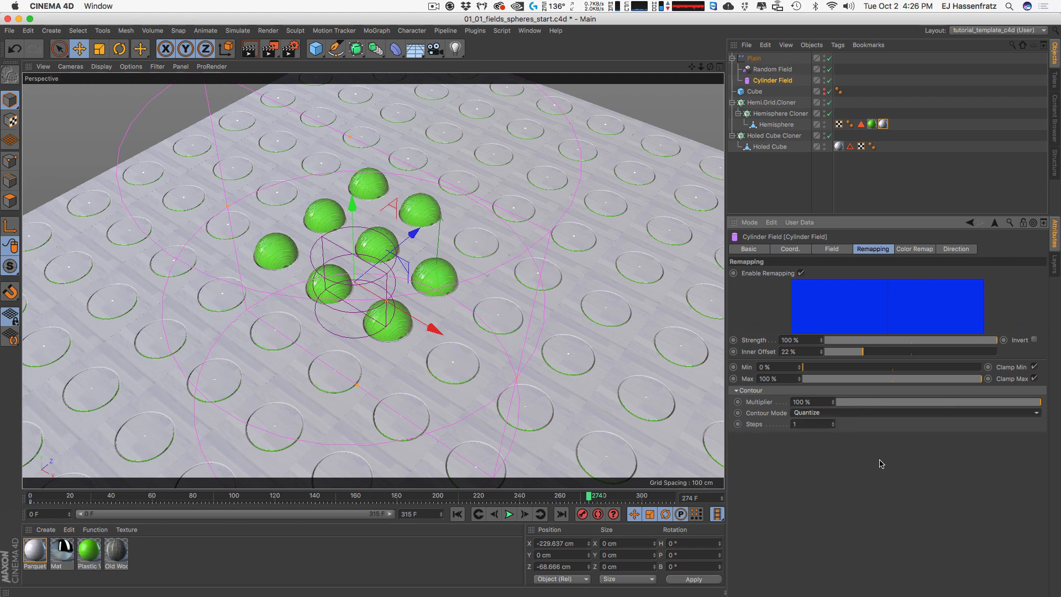
{"action": "left_click", "coordinate": [834, 422]}
{"action": "left_click", "coordinate": [835, 422]}
Step: Switch the Cylinder Field's Contour Mode to Quadratic with a Curve value of 51%
{"action": "left_click", "coordinate": [819, 412]}
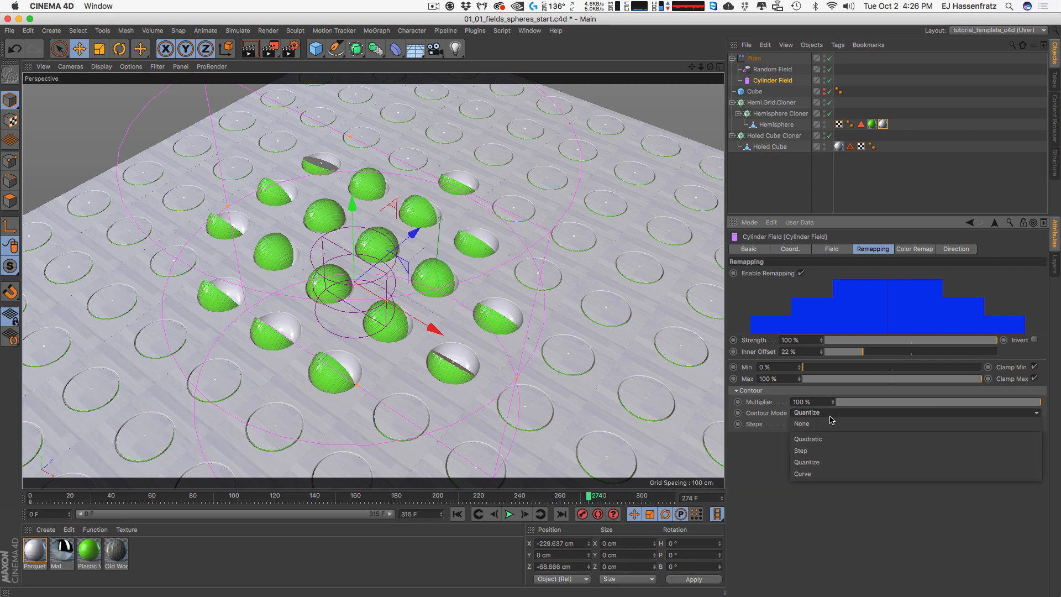
{"action": "left_click", "coordinate": [851, 434]}
{"action": "left_click_drag", "start_coordinate": [861, 418], "coordinate": [946, 417]}
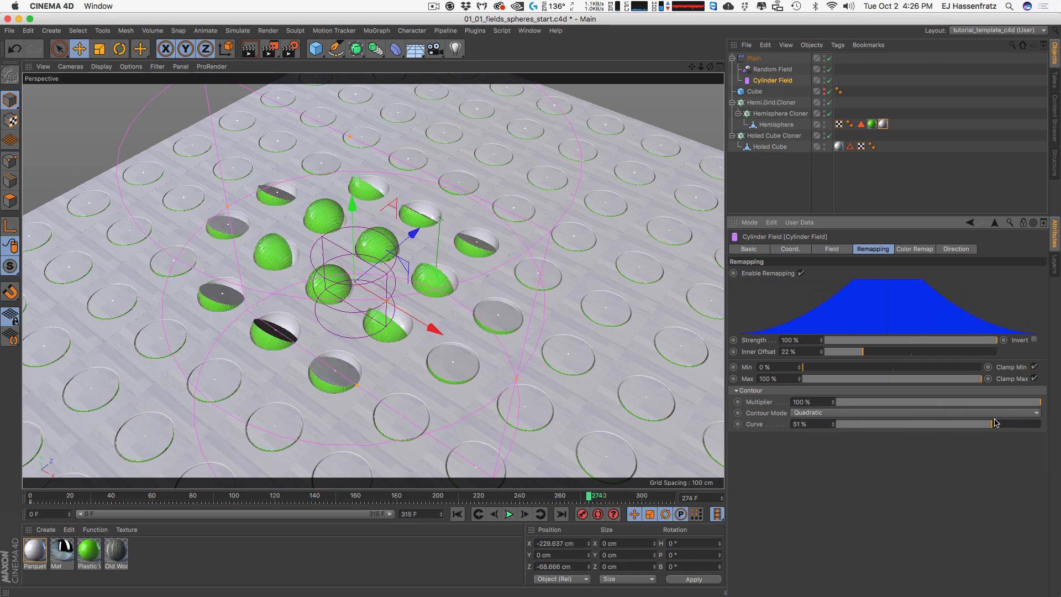
Step: Set the Cylinder Field's Contour Mode to None and its remapping Inner Offset to 20%
{"action": "left_click", "coordinate": [854, 413]}
{"action": "left_click", "coordinate": [854, 424]}
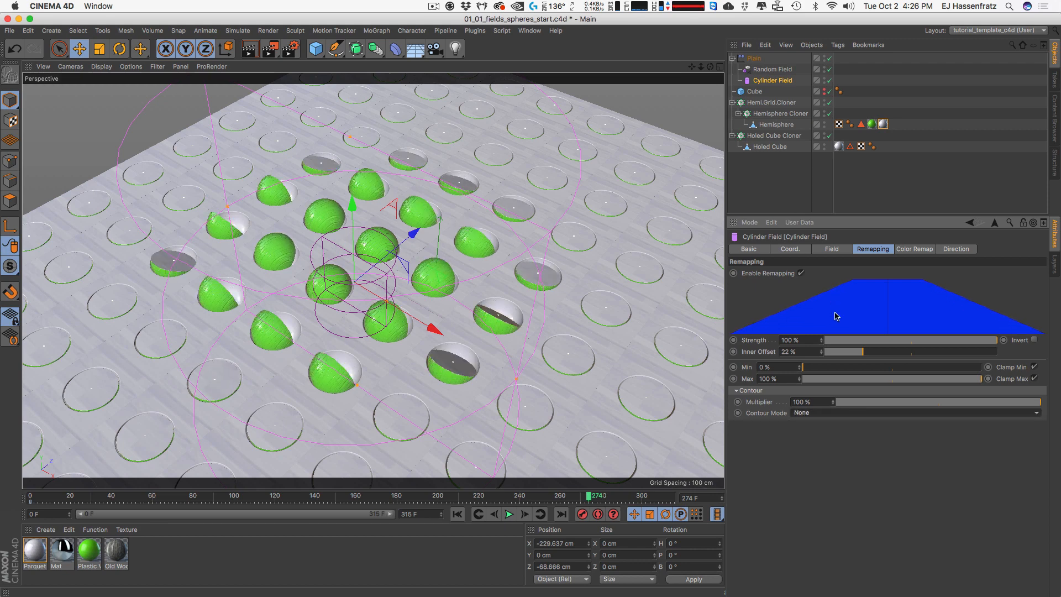
{"action": "left_click_drag", "start_coordinate": [863, 351], "coordinate": [859, 352]}
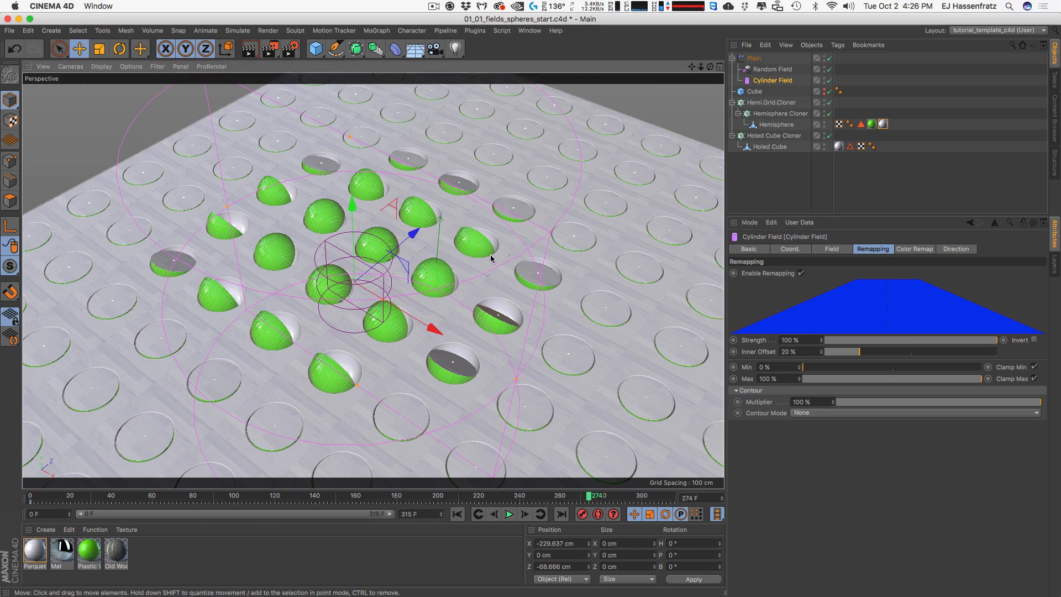
{"action": "left_click_drag", "start_coordinate": [495, 254], "coordinate": [635, 170], "text": "alt"}
{"action": "left_click_drag", "start_coordinate": [447, 267], "coordinate": [522, 202], "text": "alt"}
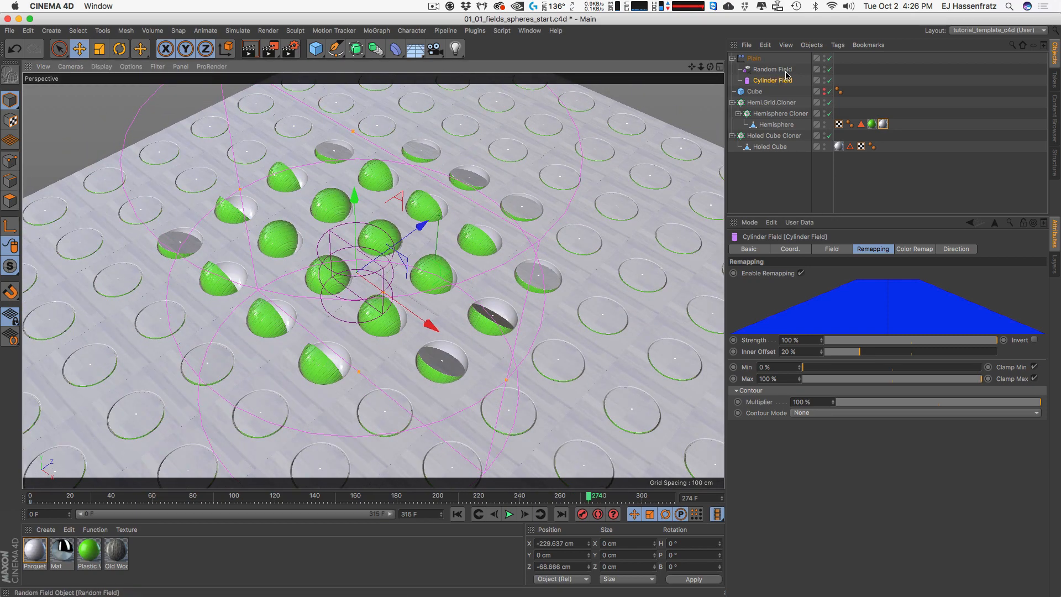
Step: Move the Cylinder Field across the hemisphere grid to about X -153 cm and Z -24 cm
{"action": "left_click", "coordinate": [791, 69]}
{"action": "left_click", "coordinate": [787, 80]}
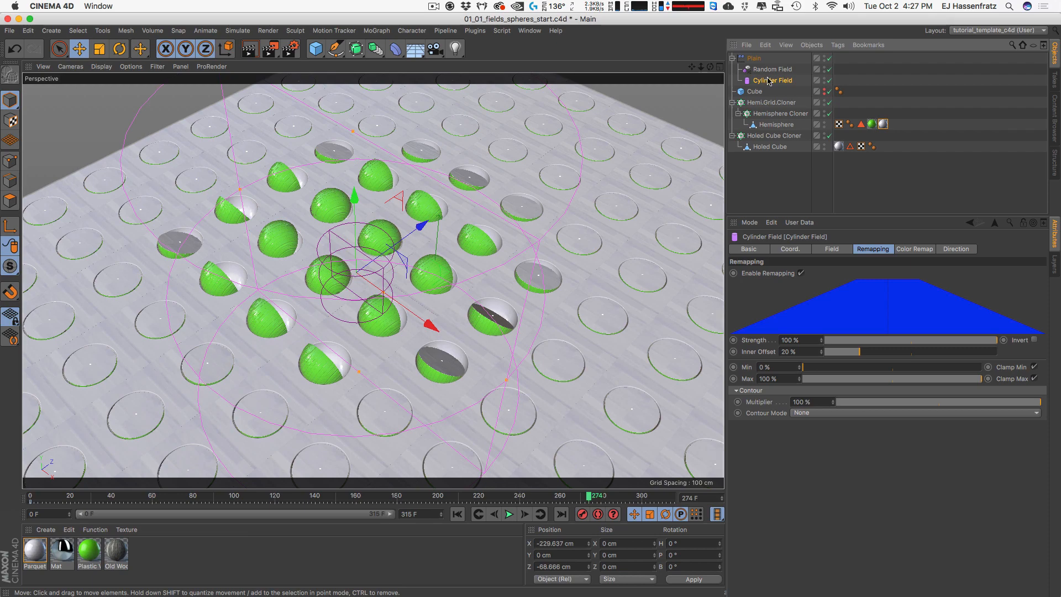
{"action": "mouse_move", "coordinate": [369, 289]}
{"action": "left_mouse_down", "text": "alt"}
{"action": "mouse_move", "coordinate": [383, 279]}
{"action": "mouse_move", "coordinate": [372, 291]}
{"action": "left_mouse_up", "text": "alt"}
{"action": "left_click", "coordinate": [433, 275]}
{"action": "left_click_drag", "start_coordinate": [434, 274], "coordinate": [455, 269], "text": "alt"}
{"action": "left_click", "coordinate": [773, 81]}
{"action": "left_click_drag", "start_coordinate": [381, 228], "coordinate": [441, 330]}
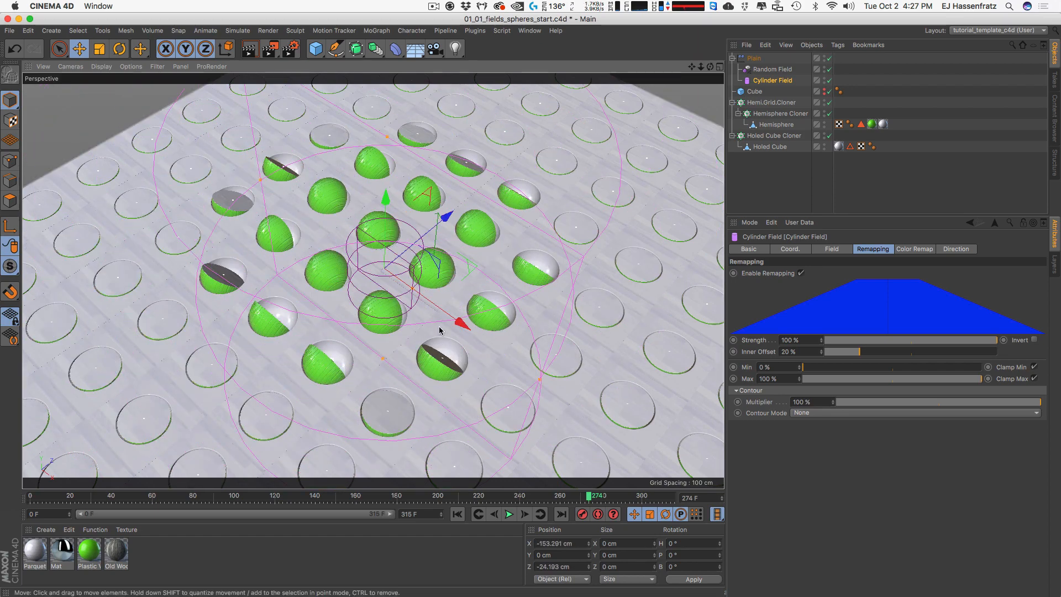
Step: Open the Plain effector's falloff settings and look through the available MoGraph effectors
{"action": "left_click", "coordinate": [754, 58]}
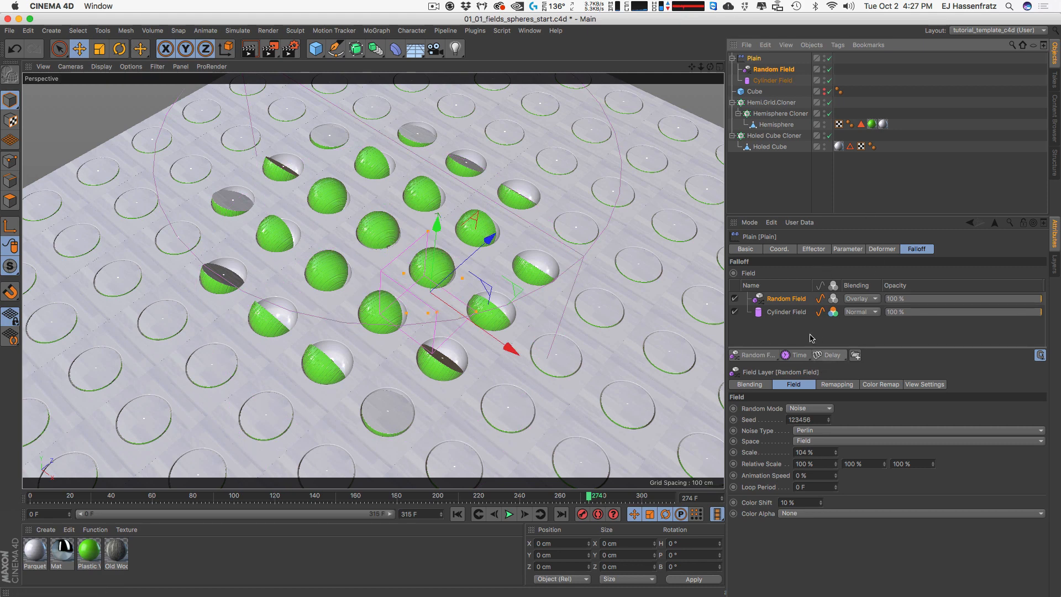
{"action": "left_click_drag", "start_coordinate": [833, 356], "coordinate": [968, 321]}
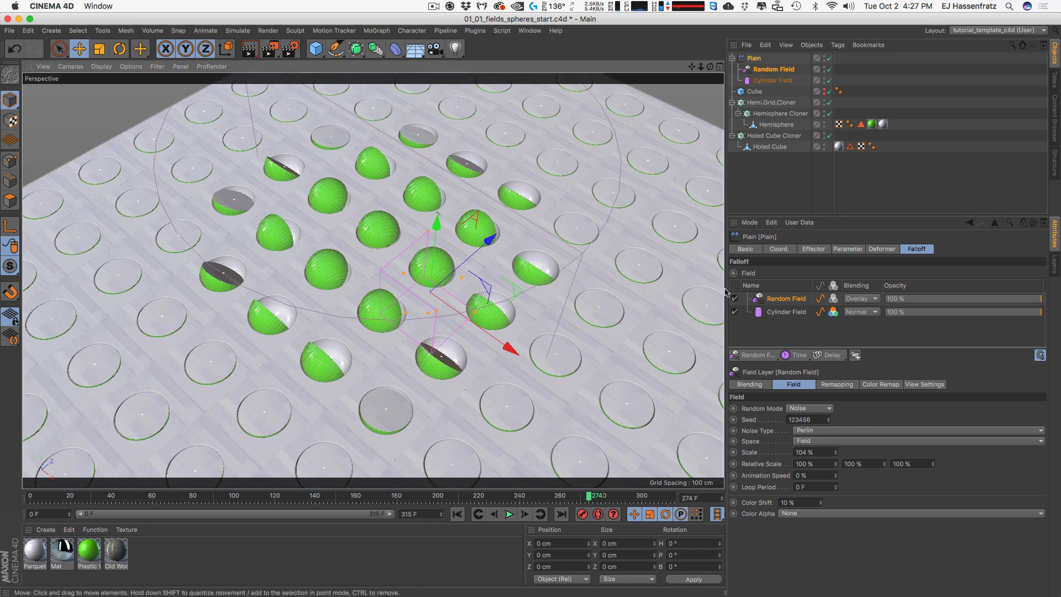
{"action": "left_click", "coordinate": [812, 357]}
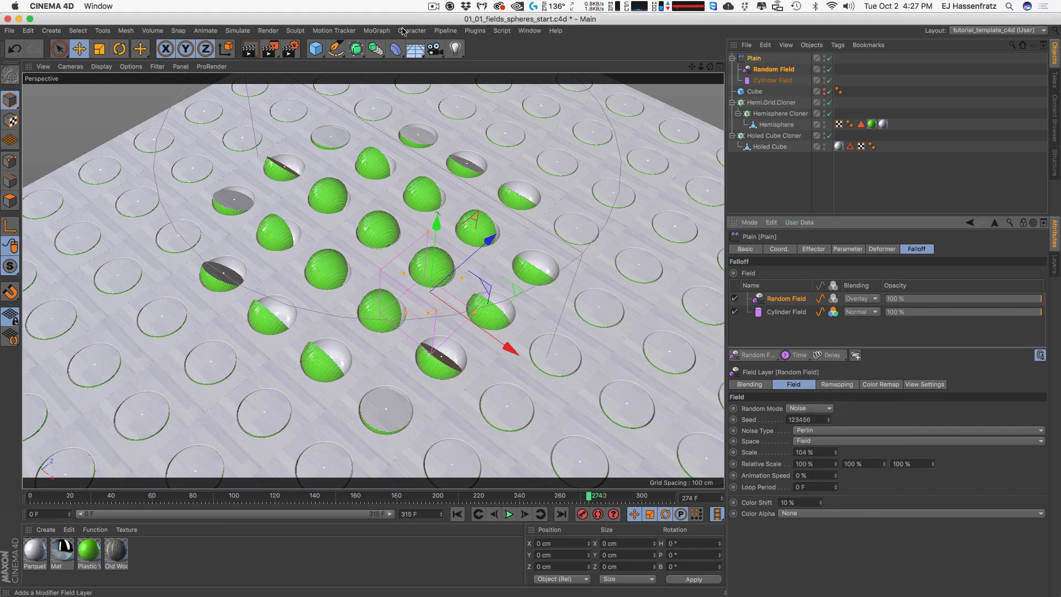
{"action": "left_click", "coordinate": [378, 30]}
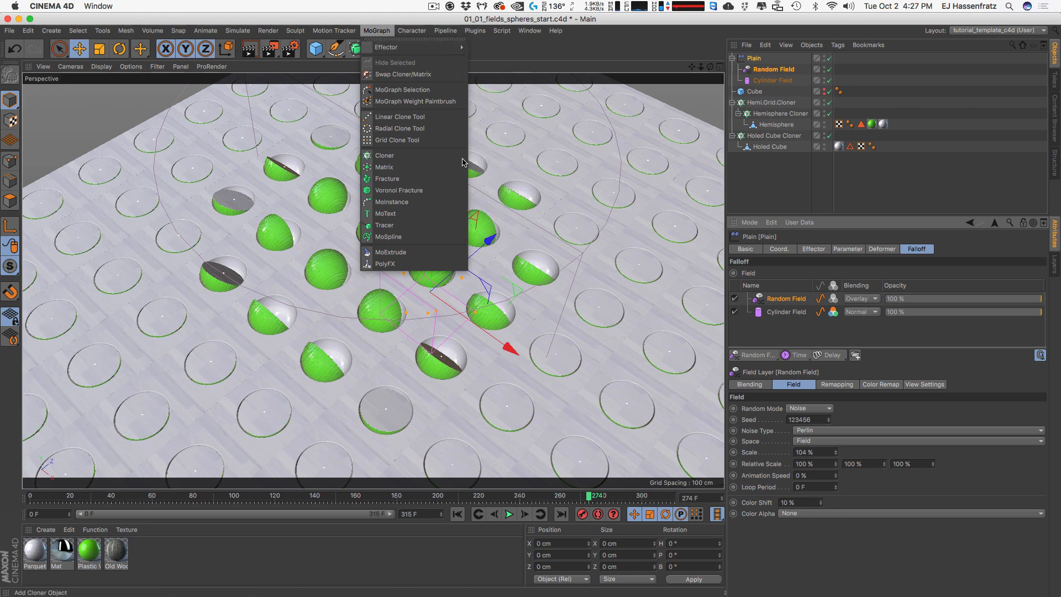
{"action": "mouse_move", "coordinate": [439, 48]}
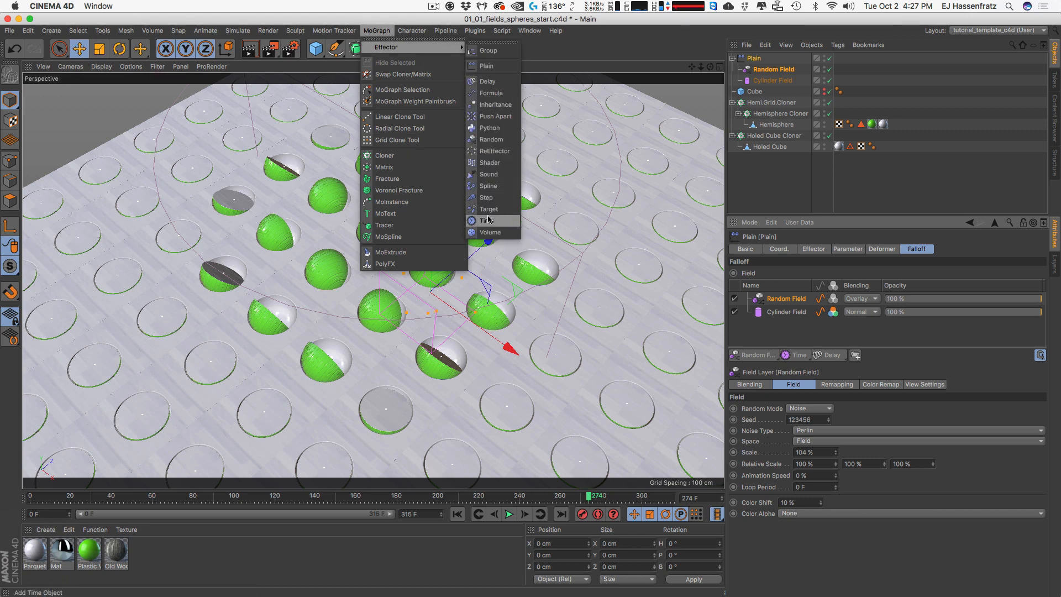
{"action": "left_click", "coordinate": [803, 185]}
Step: Add a Delay modifier layer above the Random Field in the Plain effector's falloff, with Effect Strength 62%
{"action": "left_click", "coordinate": [829, 357]}
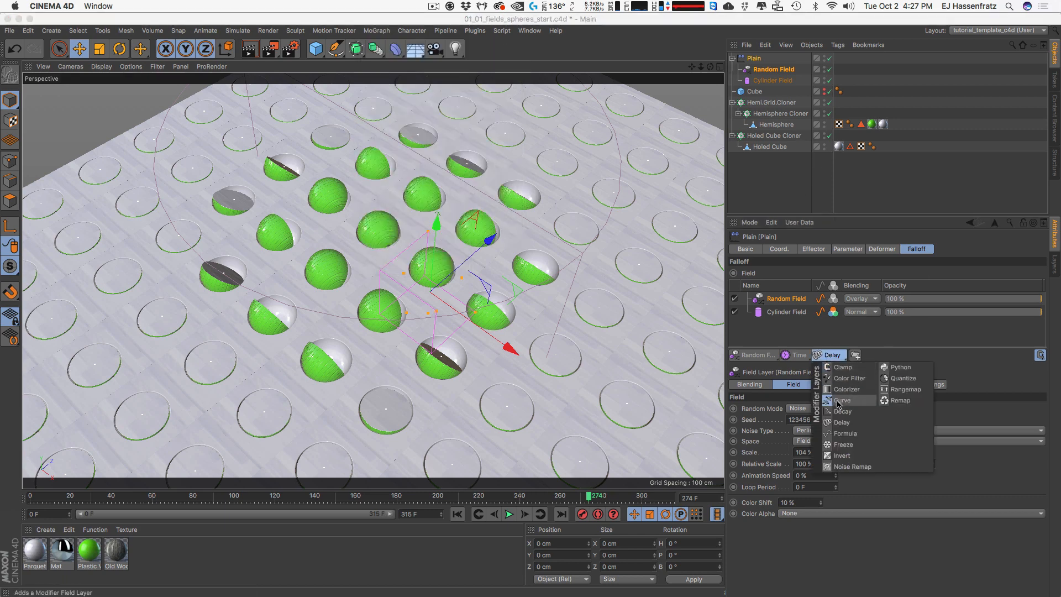
{"action": "left_click", "coordinate": [856, 423]}
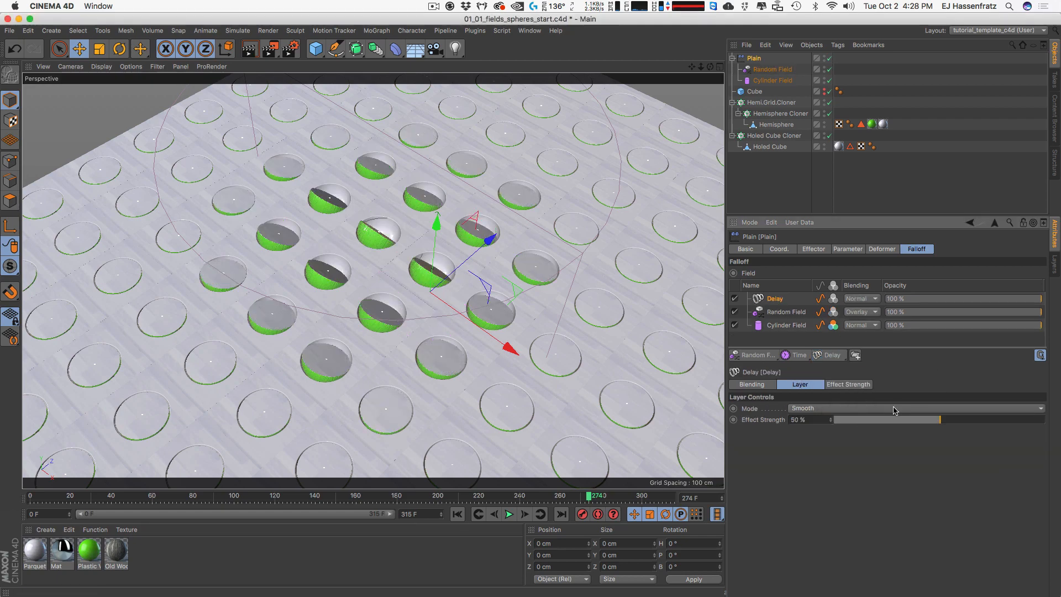
{"action": "left_click", "coordinate": [966, 420]}
Step: Start playback and move the Cylinder Field around the grid, ending at about X -562 cm and Z -465 cm
{"action": "left_click", "coordinate": [509, 514]}
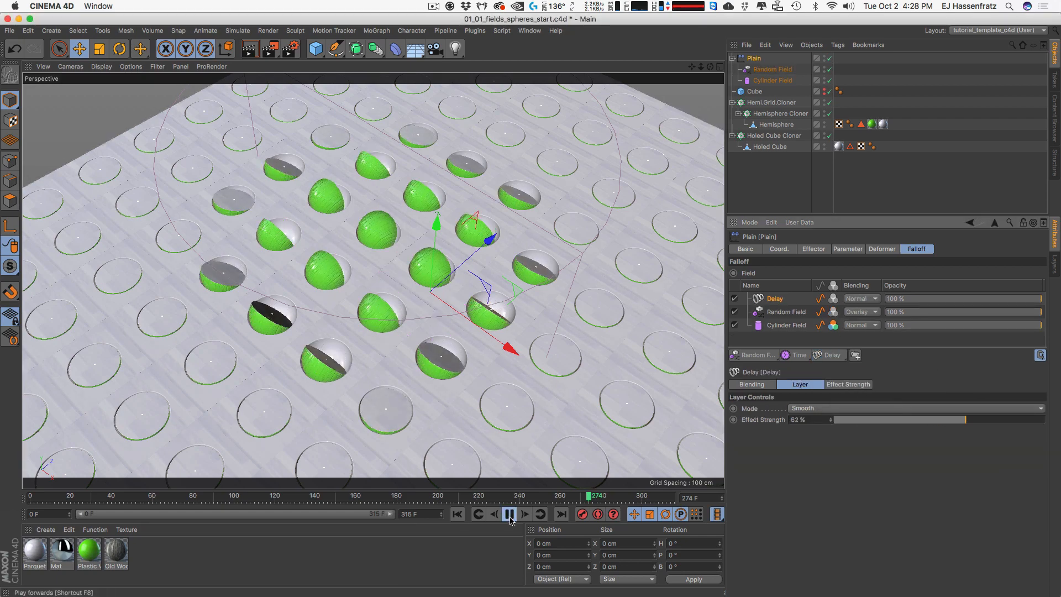
{"action": "left_click", "coordinate": [773, 80]}
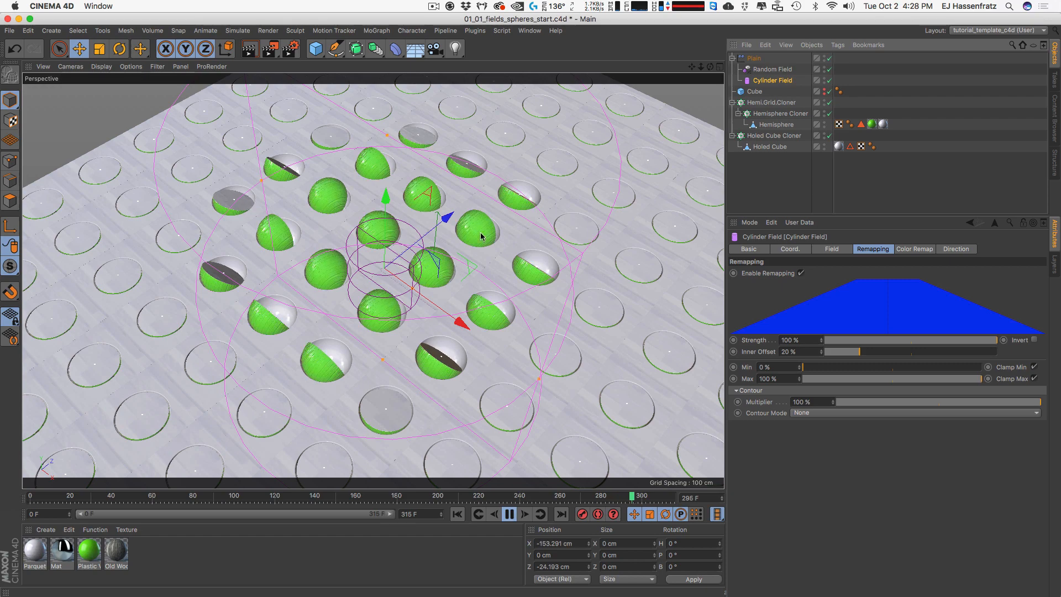
{"action": "left_click_drag", "start_coordinate": [473, 269], "coordinate": [580, 287]}
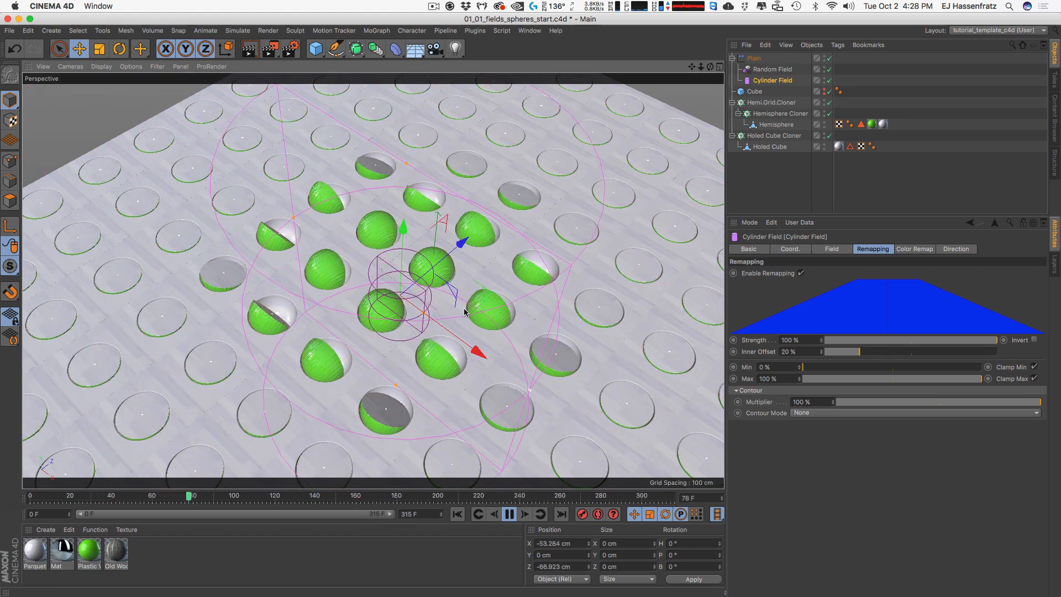
{"action": "left_click_drag", "start_coordinate": [471, 294], "coordinate": [270, 293]}
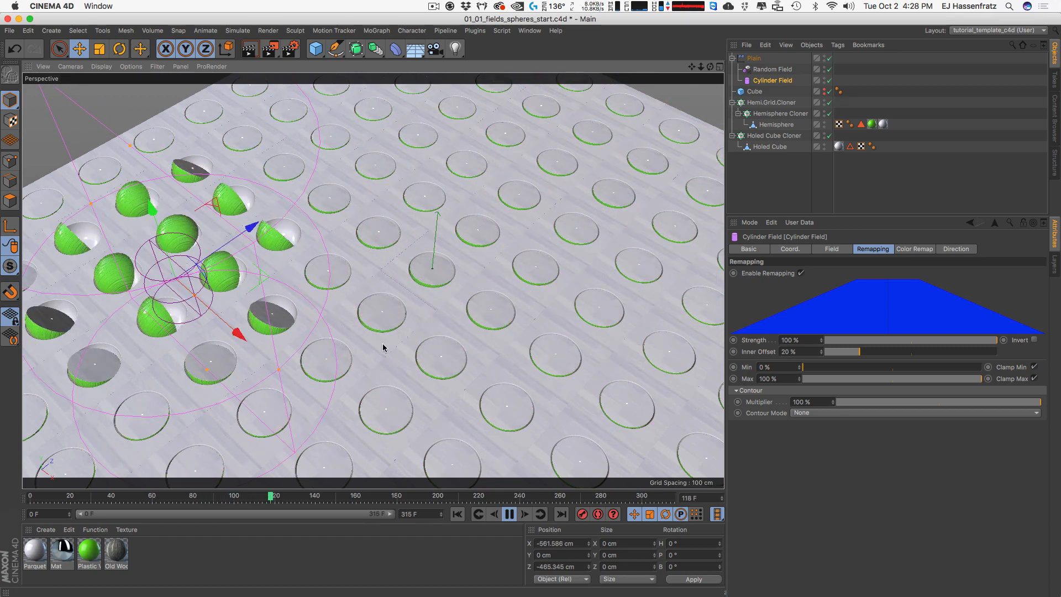
Step: Delete the Delay layer from the Plain effector's falloff and add a Decay layer above the Random Field
{"action": "left_click", "coordinate": [756, 59]}
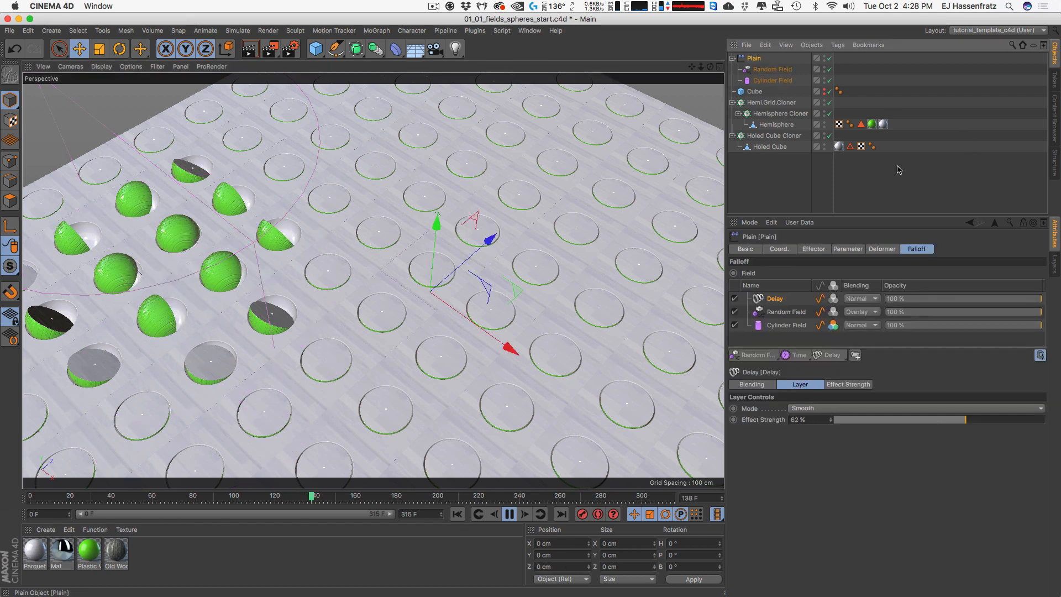
{"action": "key", "text": "Delete"}
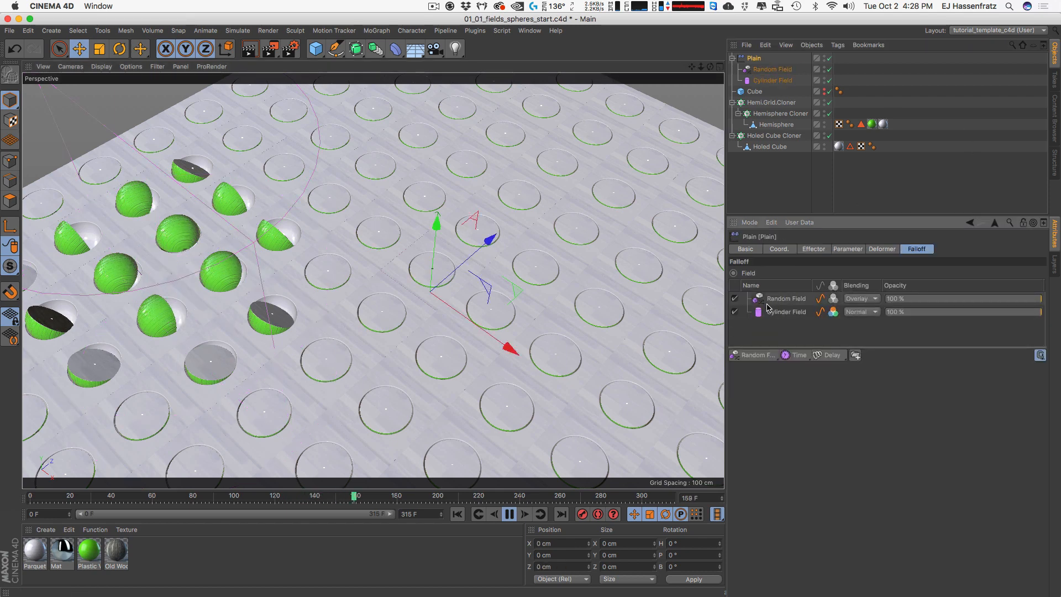
{"action": "left_click", "coordinate": [755, 79]}
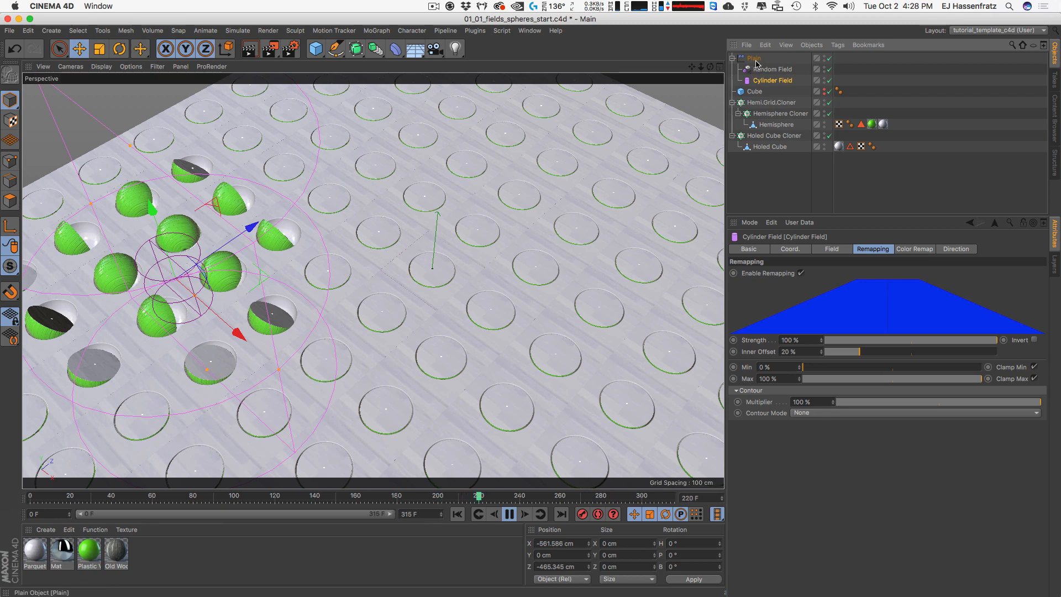
{"action": "left_click", "coordinate": [756, 59]}
{"action": "left_click", "coordinate": [855, 355]}
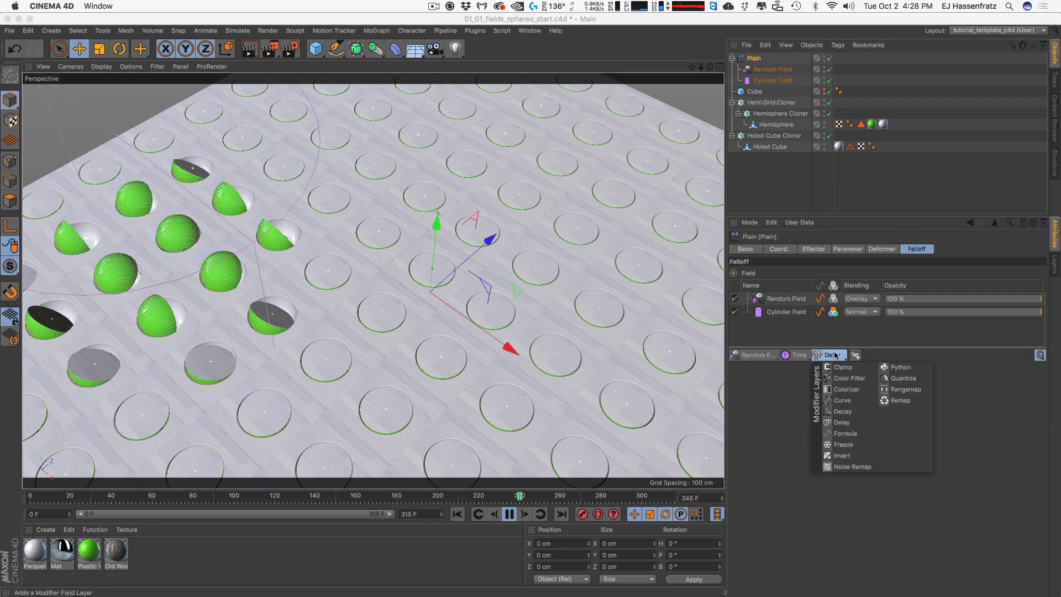
{"action": "left_click", "coordinate": [843, 412]}
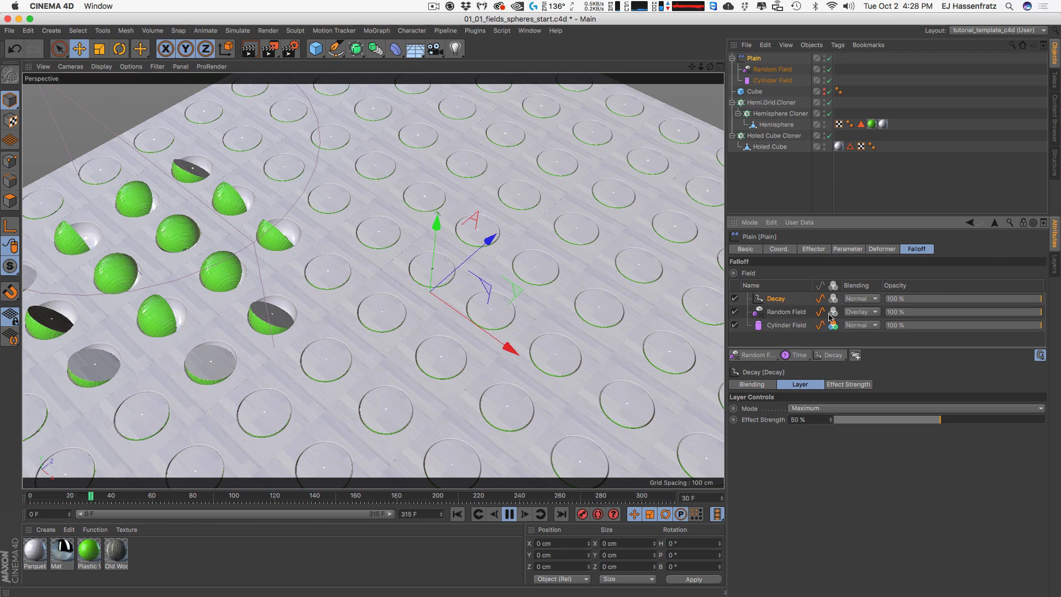
Step: Move the Cylinder Field around the grid during playback, ending at about X -176 cm and Z -219 cm
{"action": "left_click", "coordinate": [751, 81]}
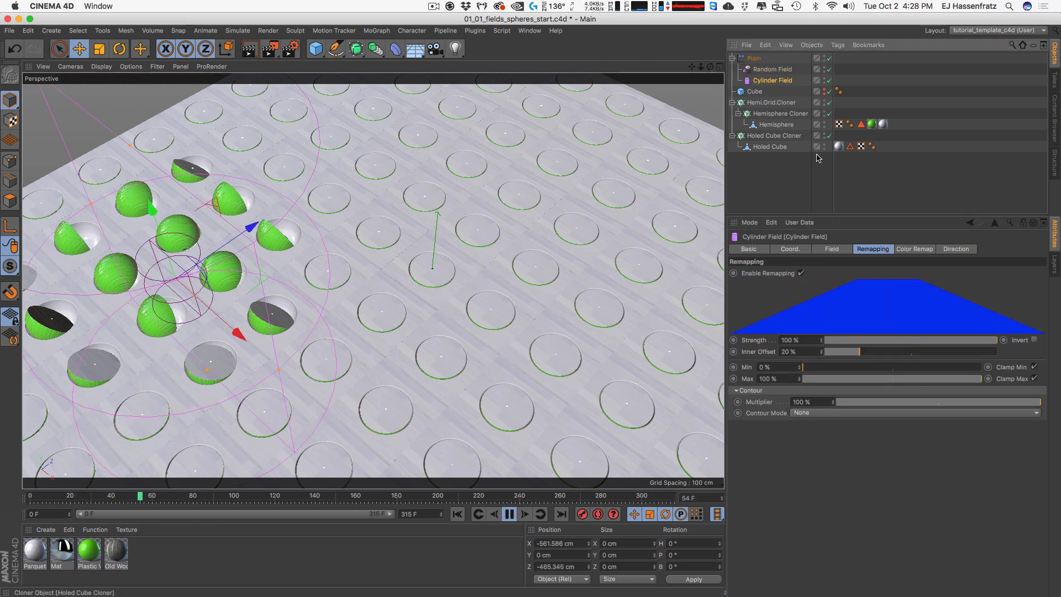
{"action": "left_click_drag", "start_coordinate": [266, 307], "coordinate": [296, 215]}
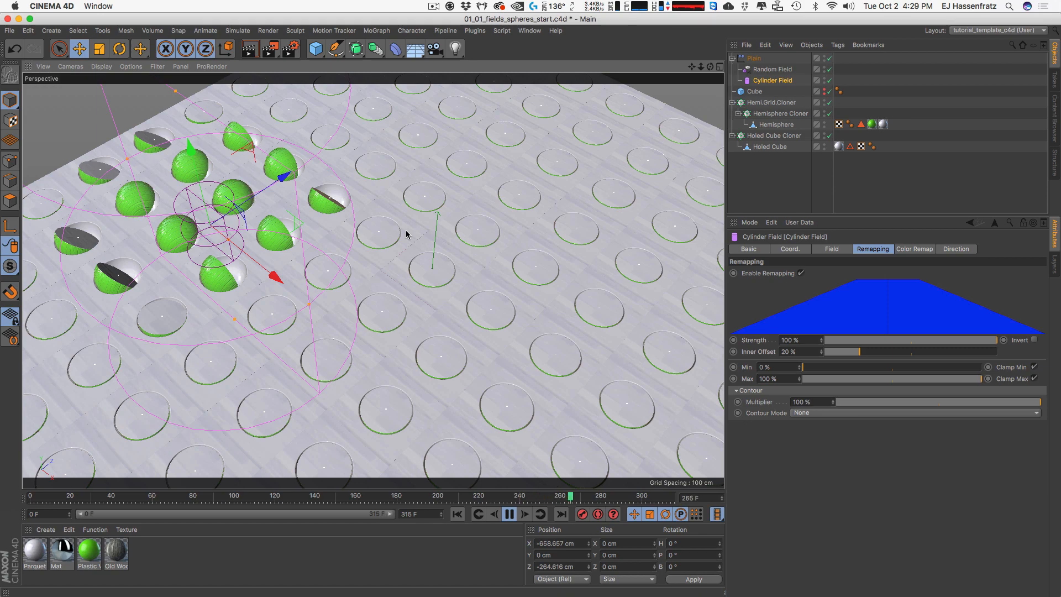
{"action": "left_click_drag", "start_coordinate": [302, 219], "coordinate": [461, 349]}
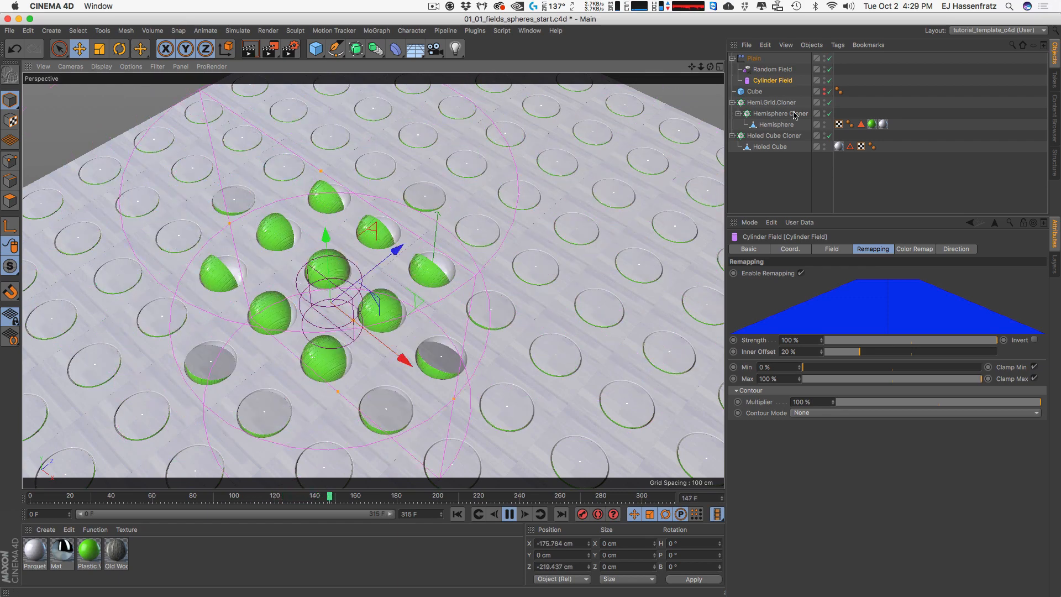
Step: Set the Decay layer's Effect Strength to 87% in the Plain effector's falloff and reselect the Cylinder Field
{"action": "left_click", "coordinate": [755, 58]}
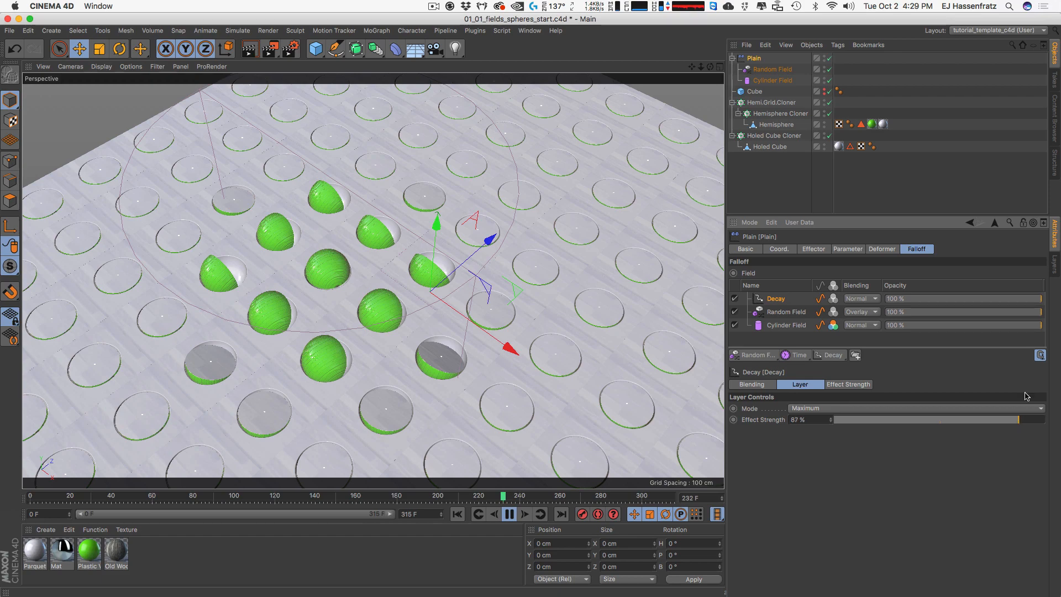
{"action": "left_click", "coordinate": [758, 81]}
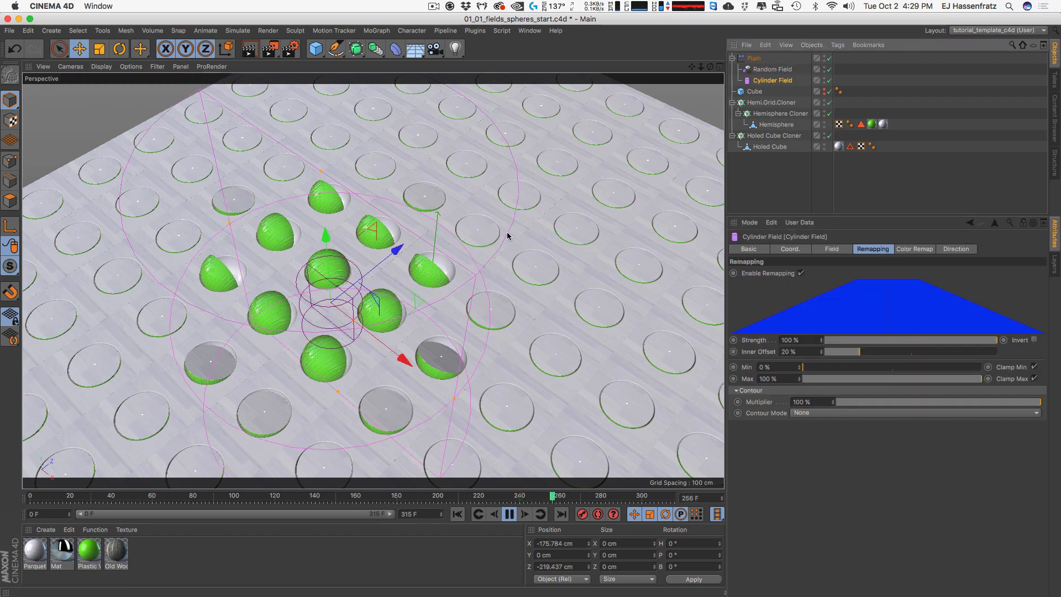
Step: Move the Cylinder Field around the grid during playback, ending at about X -668 cm, Y -1943 cm and Z 1125 cm
{"action": "left_click_drag", "start_coordinate": [415, 302], "coordinate": [414, 431]}
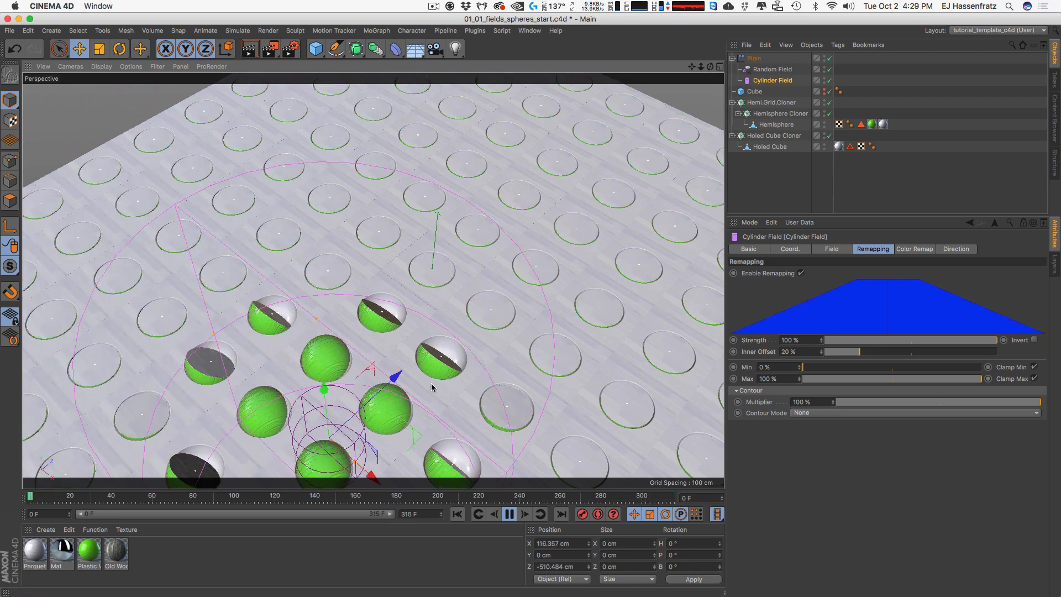
{"action": "left_click_drag", "start_coordinate": [415, 438], "coordinate": [142, 328]}
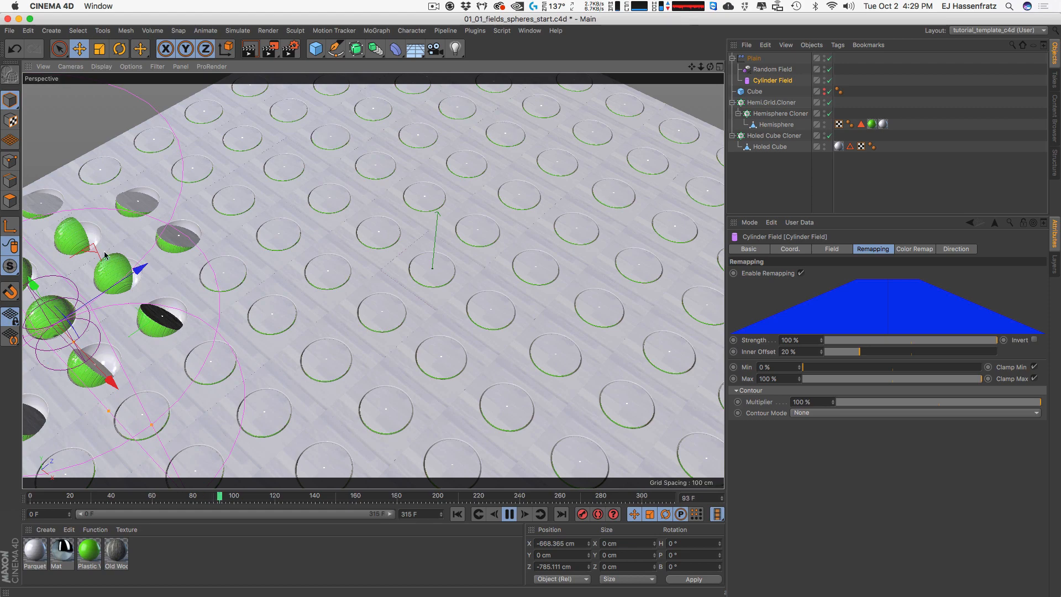
{"action": "left_click_drag", "start_coordinate": [89, 251], "coordinate": [498, 341]}
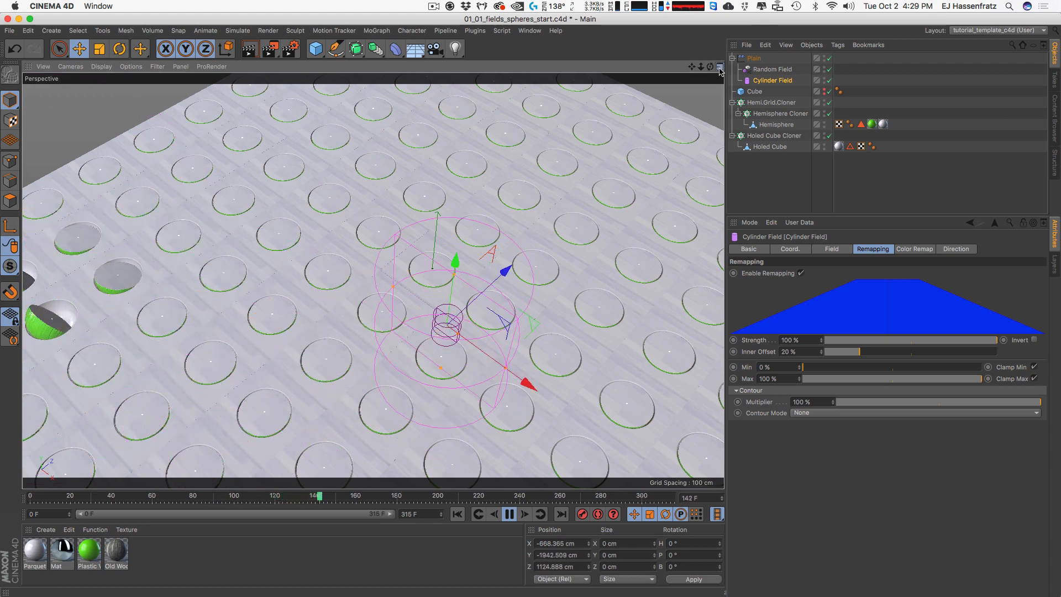
Step: Stop playback and use the Front view to bring the Cylinder Field back level with the grid, at about X -41 cm and Y -8 cm
{"action": "left_click", "coordinate": [719, 67]}
{"action": "key", "text": "F8"}
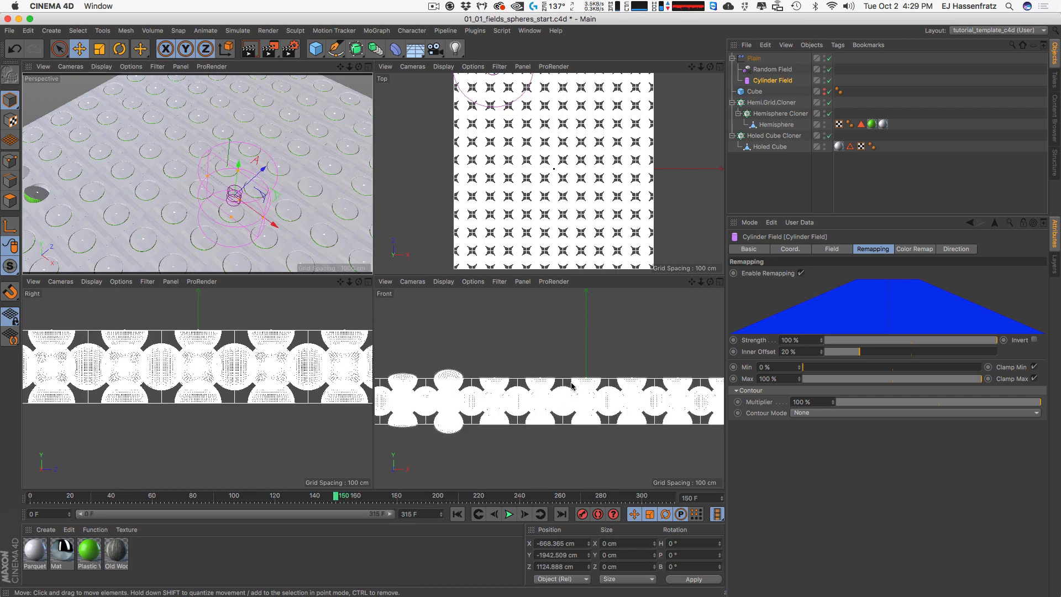
{"action": "left_click", "coordinate": [619, 407]}
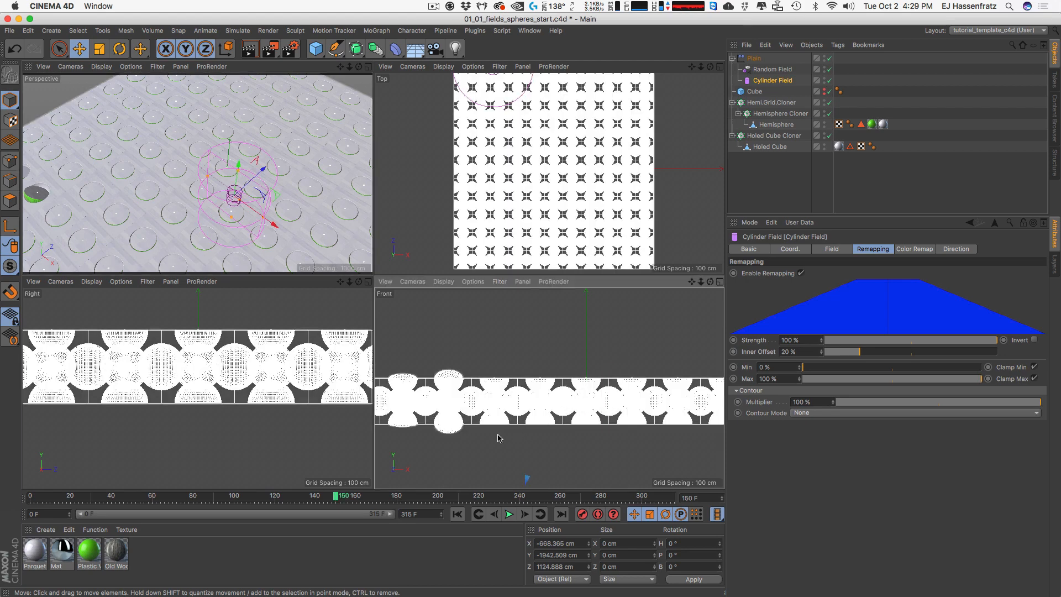
{"action": "scroll", "coordinate": [497, 439], "scroll_direction": "down", "scroll_amount": 5}
{"action": "middle_click_drag", "start_coordinate": [510, 427], "coordinate": [536, 356], "text": "alt"}
{"action": "left_click_drag", "start_coordinate": [528, 423], "coordinate": [558, 328]}
{"action": "left_click", "coordinate": [367, 67]}
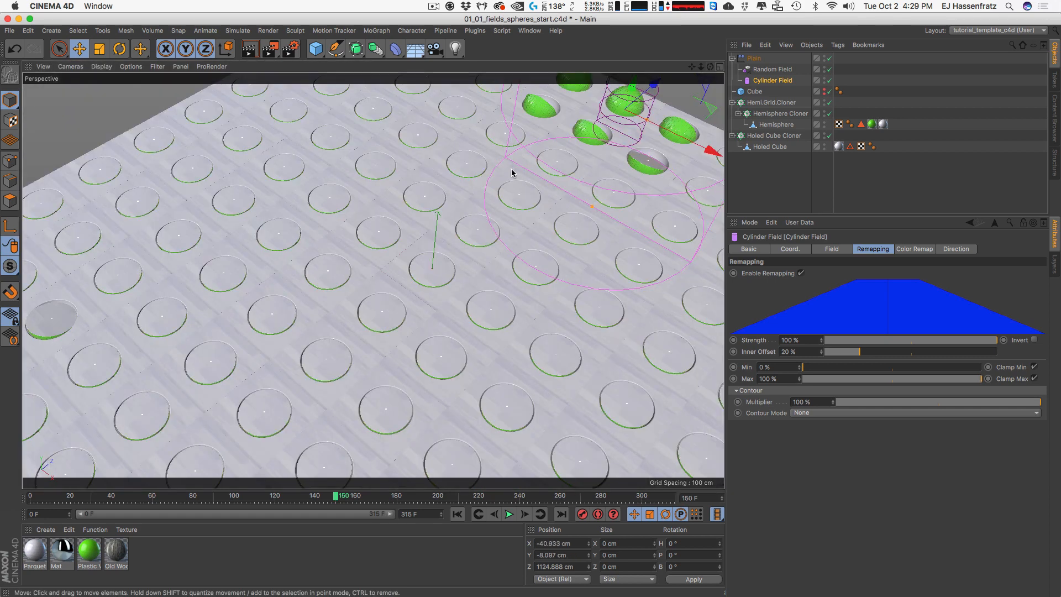
Step: Maximize the Top view, start playback and move the Cylinder Field across the grid
{"action": "left_click", "coordinate": [719, 67]}
{"action": "middle_click", "coordinate": [461, 249]}
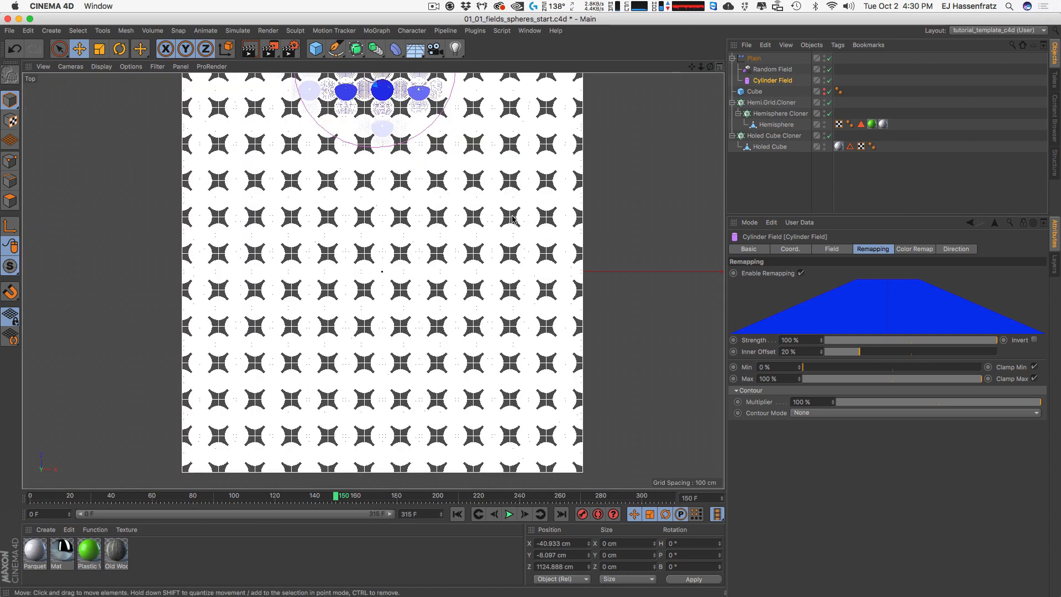
{"action": "scroll", "coordinate": [462, 249], "scroll_direction": "down", "scroll_amount": 3}
{"action": "left_click", "coordinate": [509, 515]}
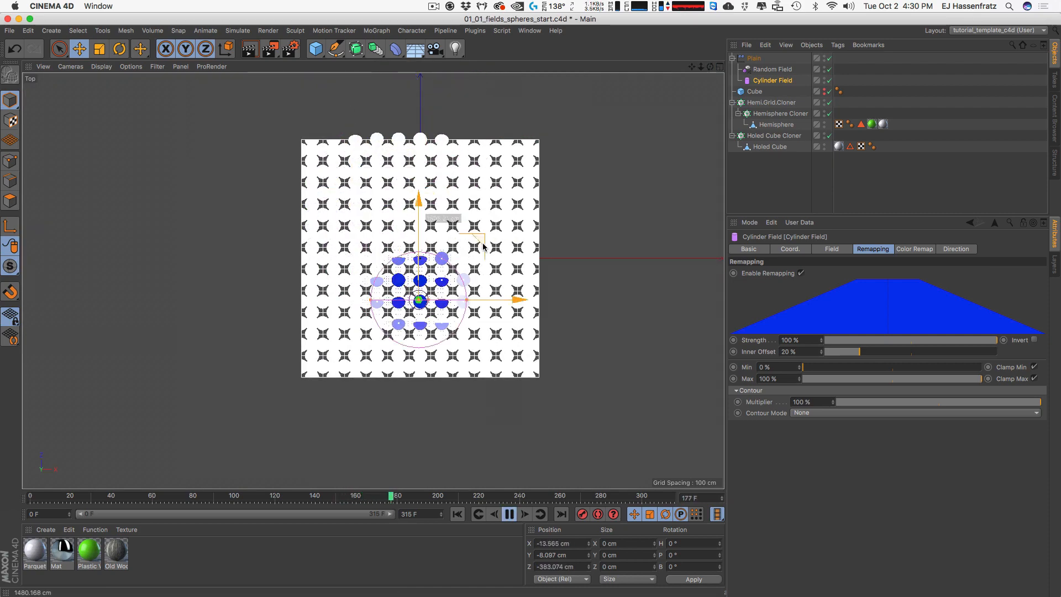
Step: Enable color for the Decay and Random Field layers in the Plain effector's falloff and move the Cylinder Field to about X -599 cm, Z -113 cm
{"action": "left_click", "coordinate": [773, 69]}
{"action": "left_click", "coordinate": [751, 58]}
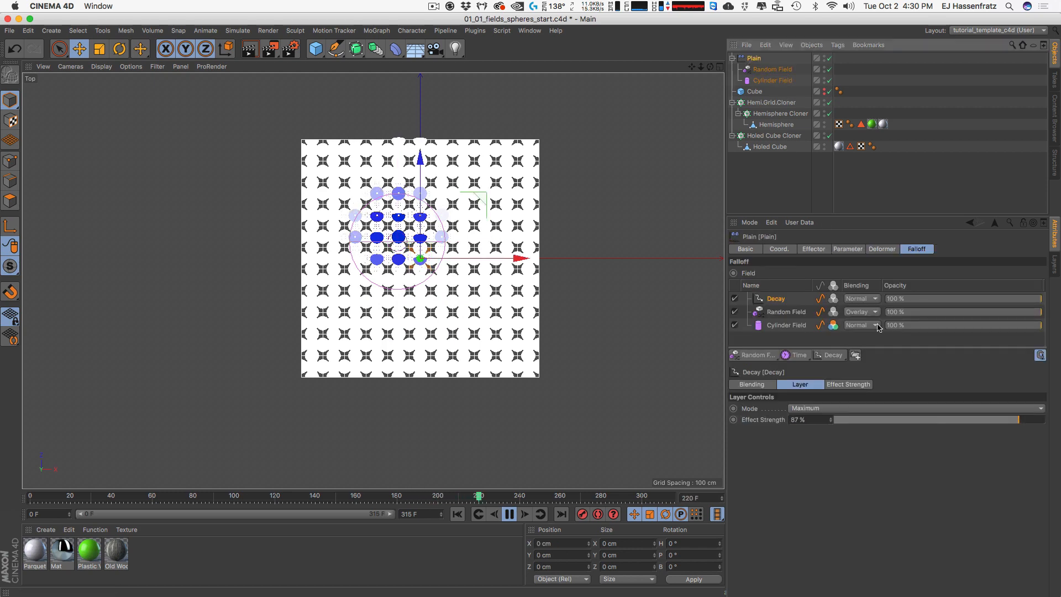
{"action": "left_click", "coordinate": [828, 303]}
{"action": "left_click", "coordinate": [832, 312]}
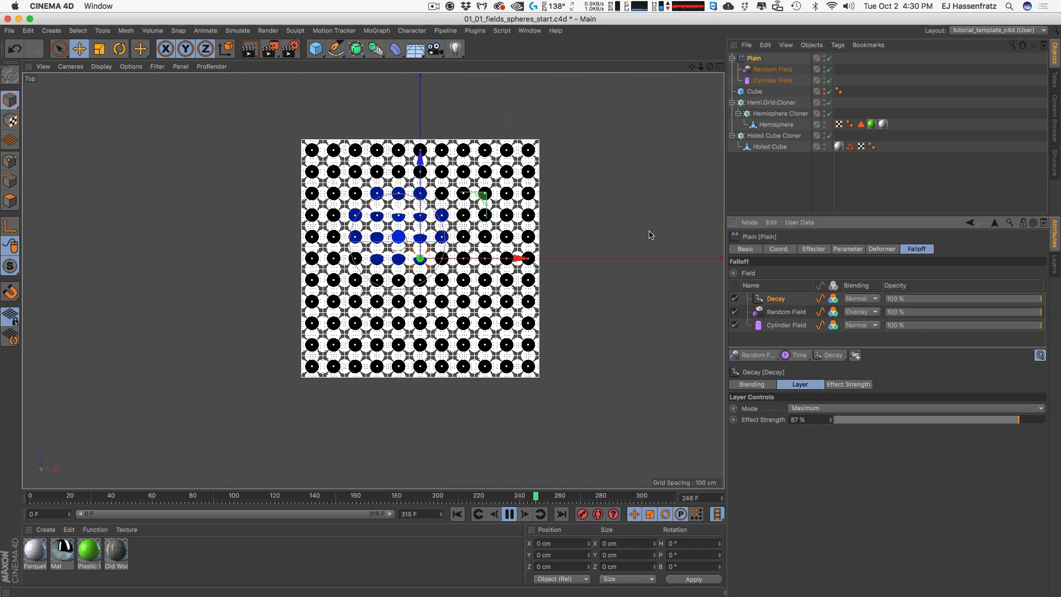
{"action": "left_click", "coordinate": [785, 81]}
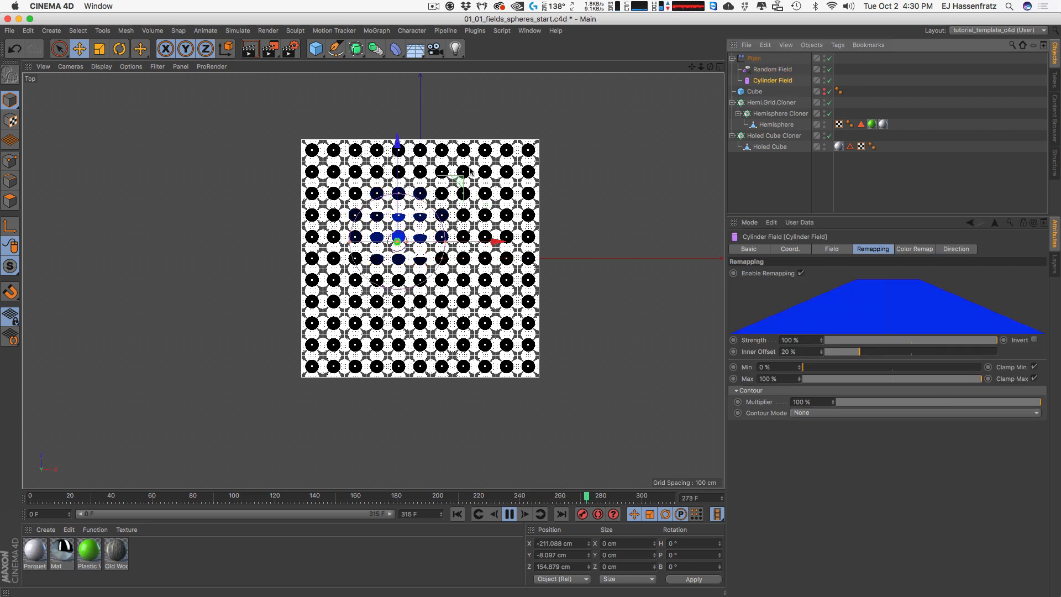
{"action": "mouse_move", "coordinate": [459, 180]}
{"action": "left_mouse_down"}
{"action": "mouse_move", "coordinate": [540, 168]}
{"action": "mouse_move", "coordinate": [506, 290]}
{"action": "mouse_move", "coordinate": [426, 251]}
{"action": "mouse_move", "coordinate": [417, 209]}
{"action": "left_mouse_up"}
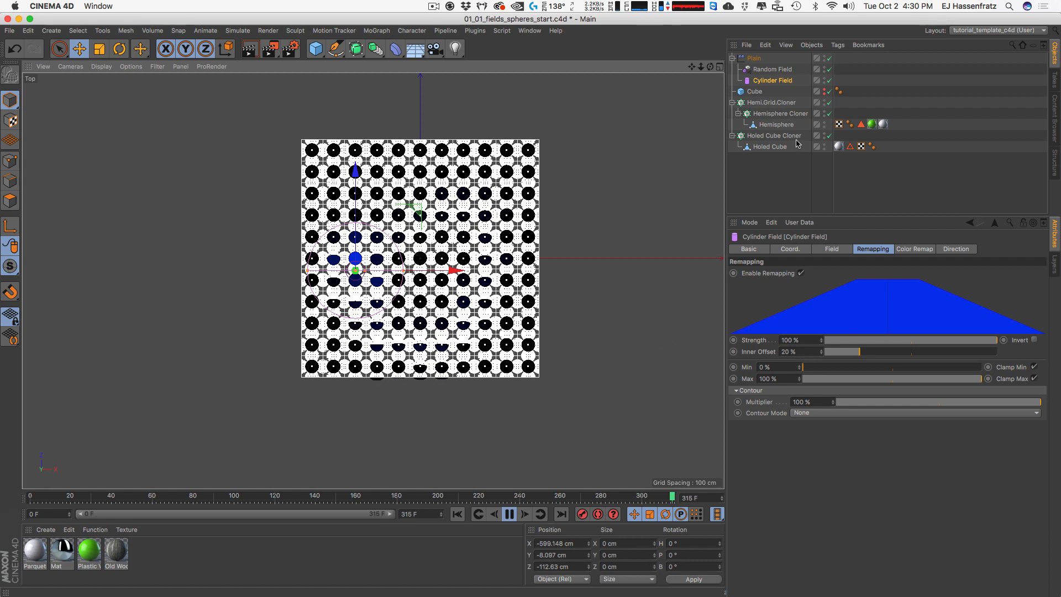
Step: Set the Cylinder Field's color remap to green with hue 145° and value 100%
{"action": "left_click", "coordinate": [909, 252]}
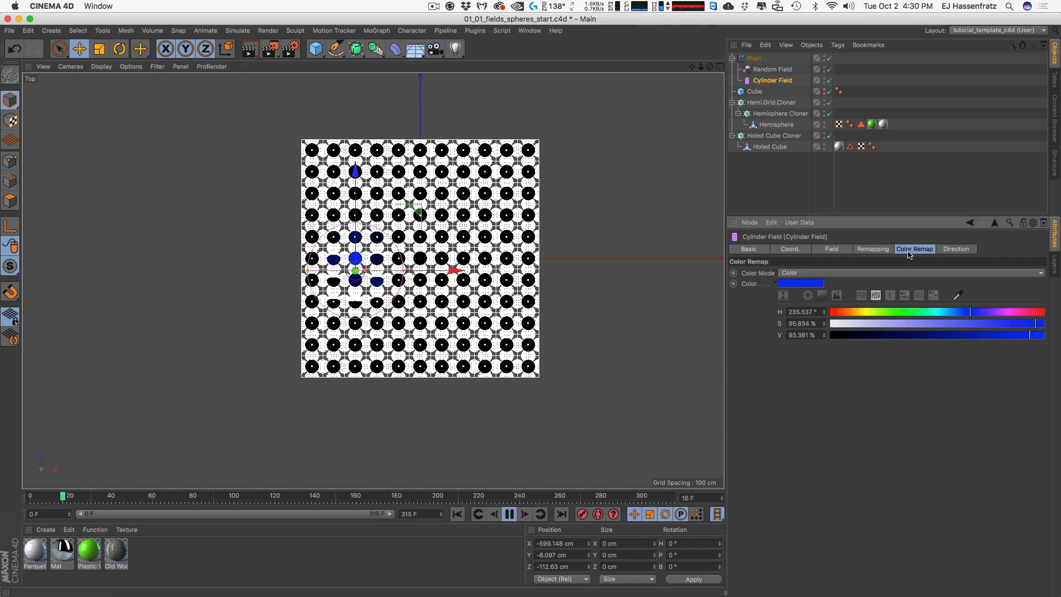
{"action": "left_click", "coordinate": [917, 311]}
{"action": "left_click_drag", "start_coordinate": [1023, 329], "coordinate": [1051, 327]}
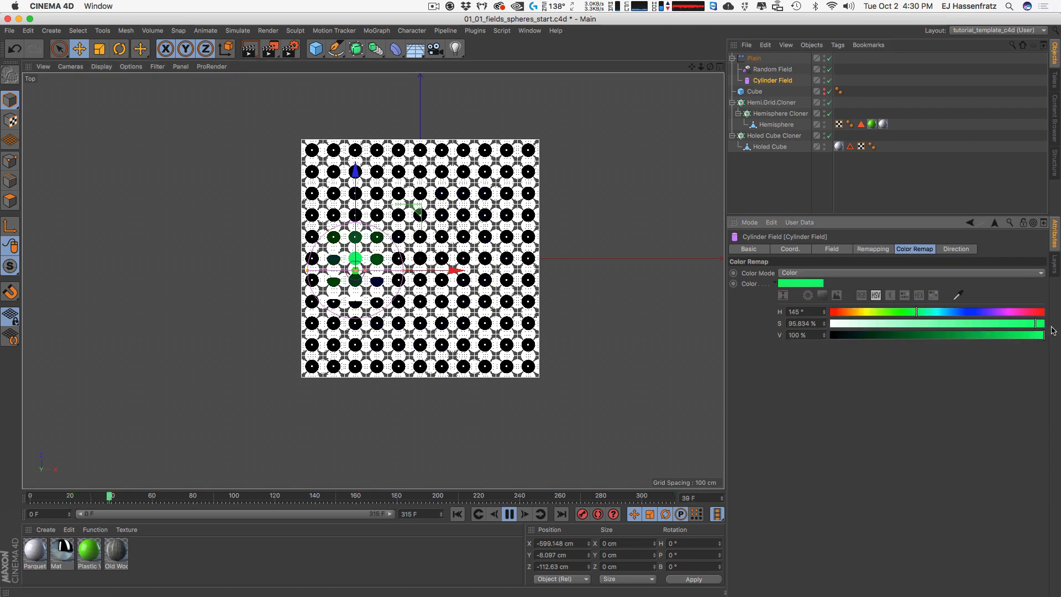
Step: Reselect the Cylinder Field and move it around the grid in the Top view, ending at about X 389 cm and Z -716 cm
{"action": "left_click", "coordinate": [772, 69]}
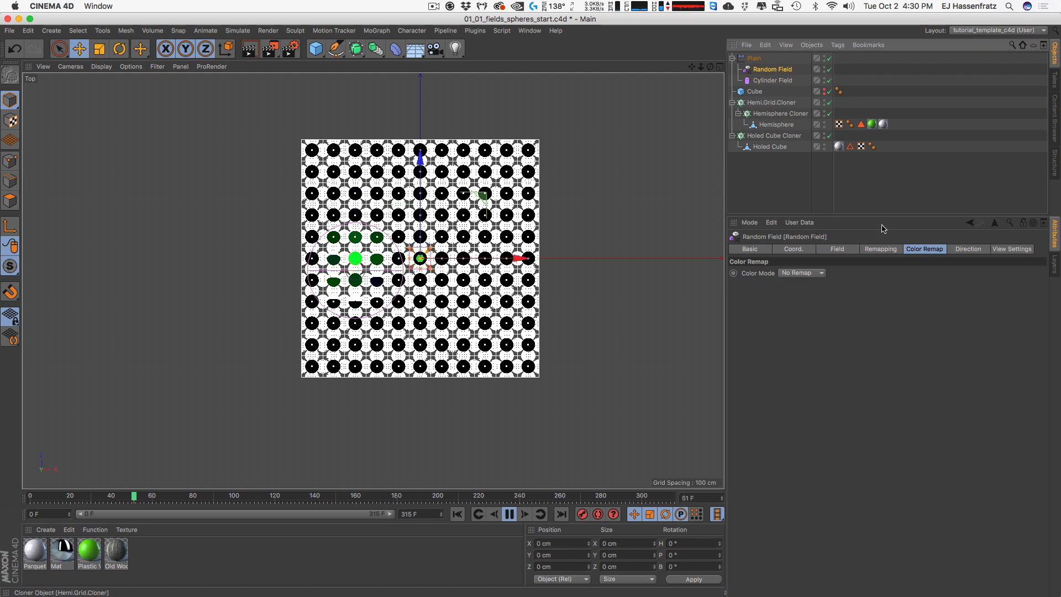
{"action": "left_click", "coordinate": [754, 59]}
{"action": "left_click", "coordinate": [771, 81]}
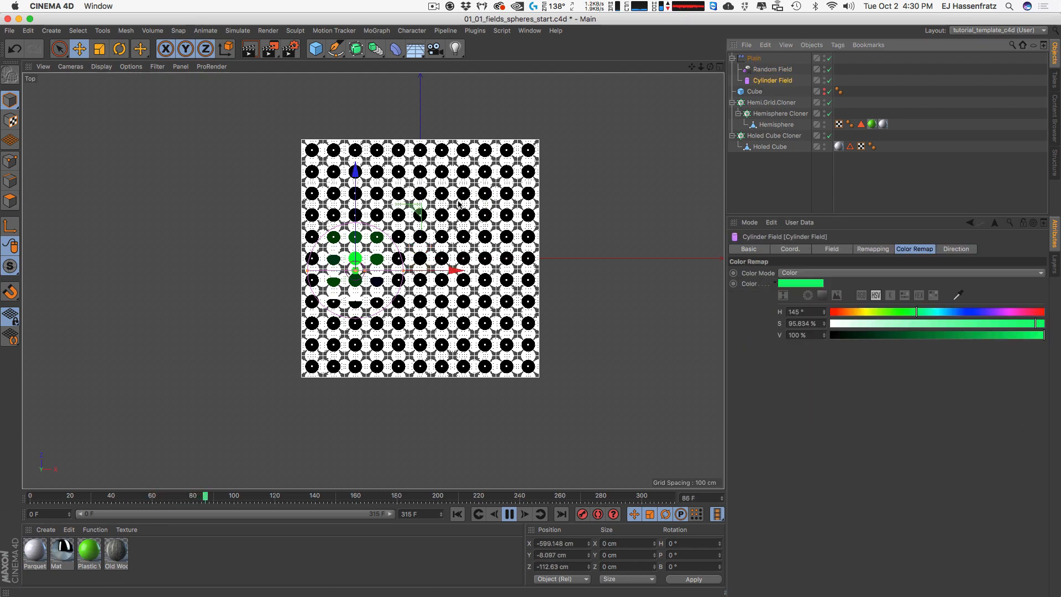
{"action": "mouse_move", "coordinate": [418, 210]}
{"action": "left_mouse_down"}
{"action": "mouse_move", "coordinate": [548, 200]}
{"action": "mouse_move", "coordinate": [543, 273]}
{"action": "mouse_move", "coordinate": [433, 272]}
{"action": "mouse_move", "coordinate": [350, 182]}
{"action": "mouse_move", "coordinate": [415, 134]}
{"action": "mouse_move", "coordinate": [453, 133]}
{"action": "left_mouse_up"}
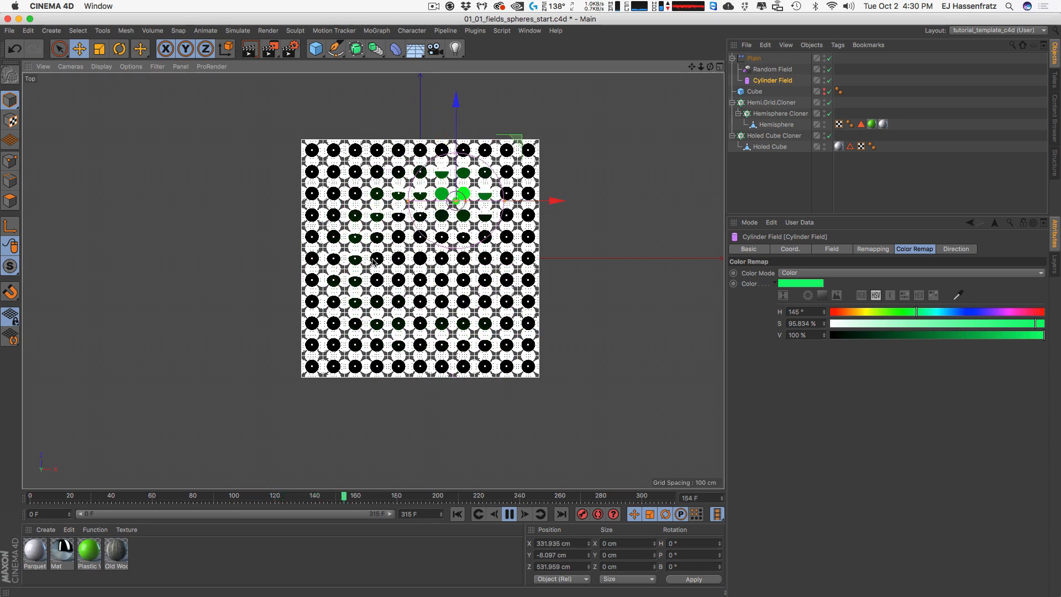
{"action": "mouse_move", "coordinate": [492, 149]}
{"action": "left_mouse_down"}
{"action": "mouse_move", "coordinate": [402, 261]}
{"action": "mouse_move", "coordinate": [497, 283]}
{"action": "left_mouse_up"}
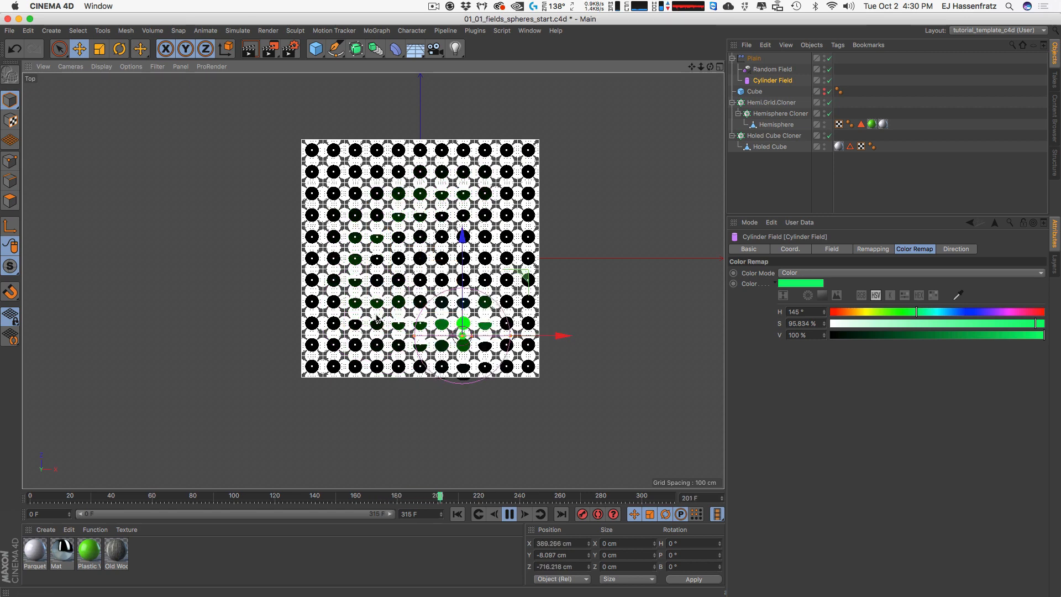
Step: Maximize the Perspective view and set the Decay layer's Effect Strength to 100% in the Plain effector's falloff
{"action": "key", "text": "F5"}
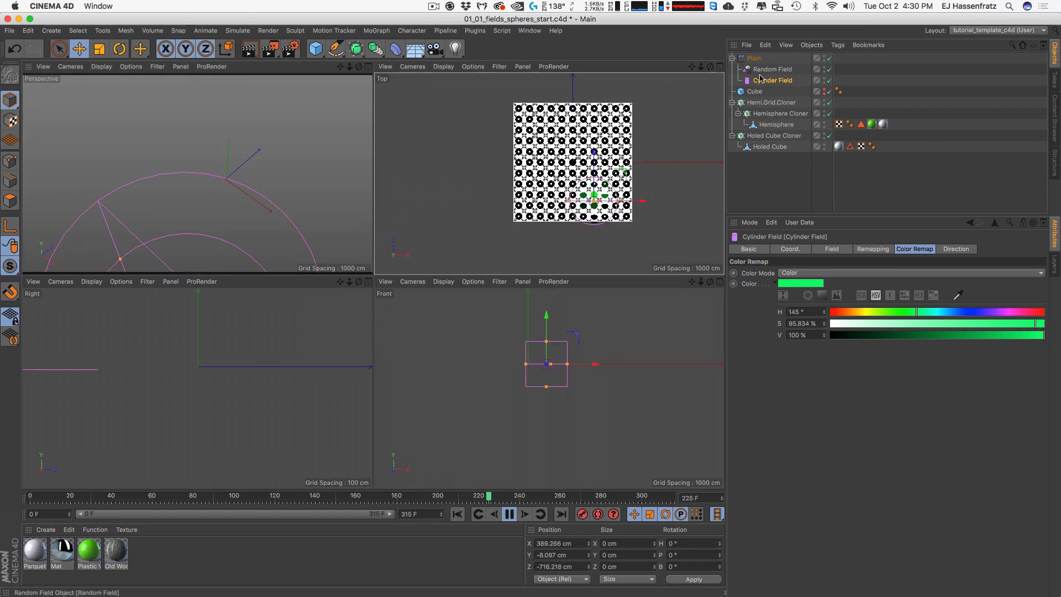
{"action": "left_click", "coordinate": [367, 67]}
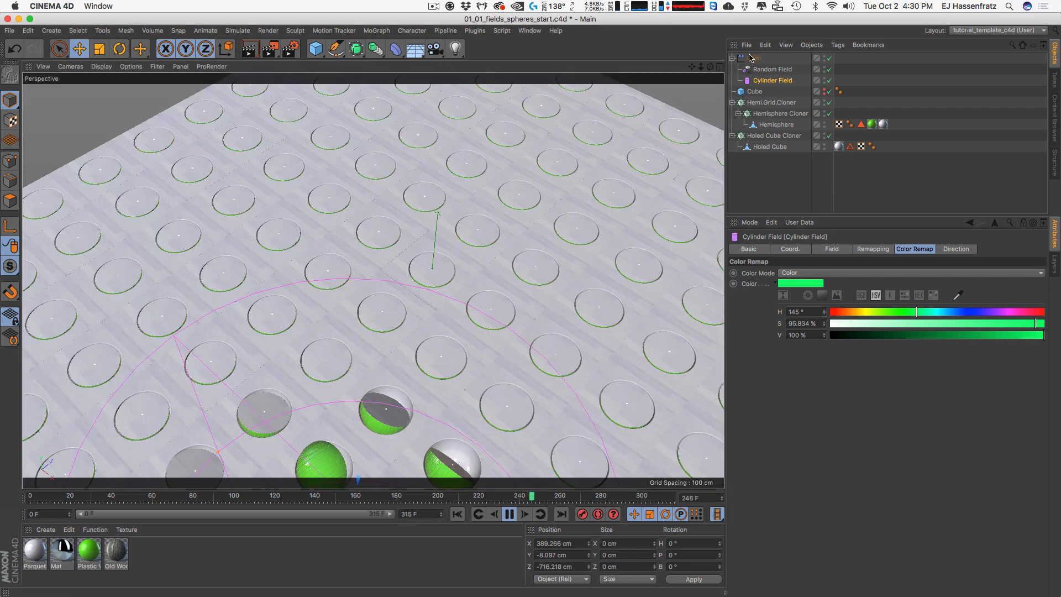
{"action": "left_click", "coordinate": [753, 59]}
{"action": "key", "text": "F8"}
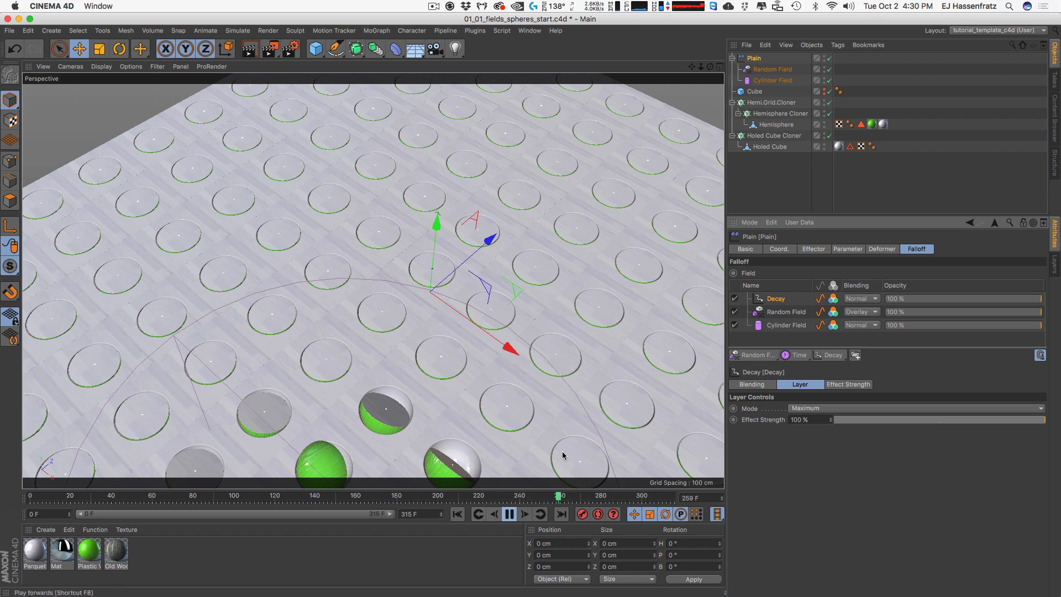
Step: Move the Cylinder Field across the grid in the Perspective view during playback, ending at about X 643 cm, Y -323 cm and Z 22 cm
{"action": "left_click", "coordinate": [756, 83]}
{"action": "scroll", "coordinate": [508, 410], "scroll_direction": "down", "scroll_amount": 10}
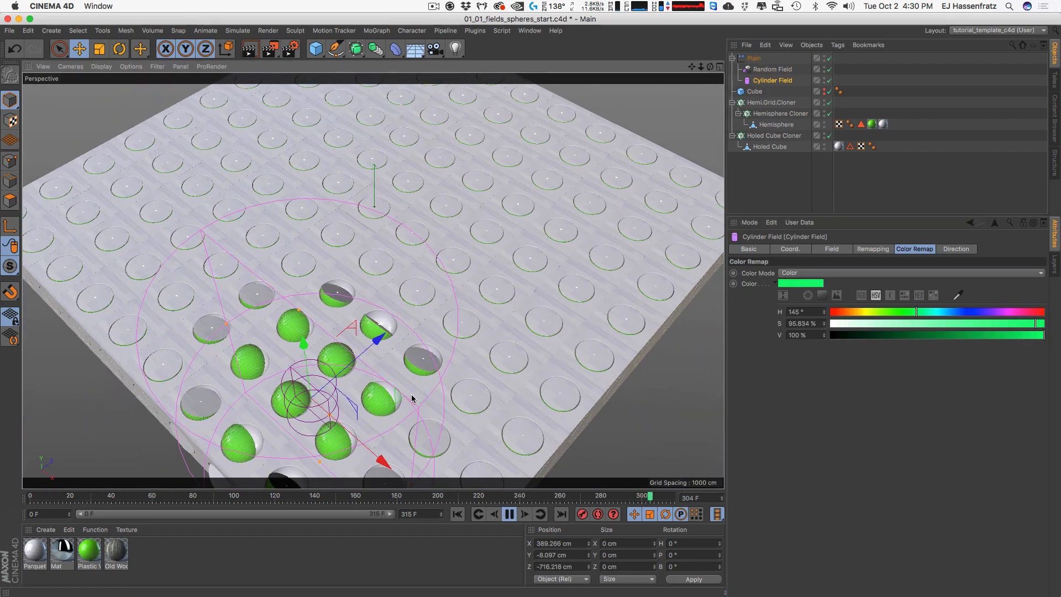
{"action": "left_click_drag", "start_coordinate": [411, 398], "coordinate": [634, 230]}
{"action": "left_click_drag", "start_coordinate": [280, 234], "coordinate": [602, 269]}
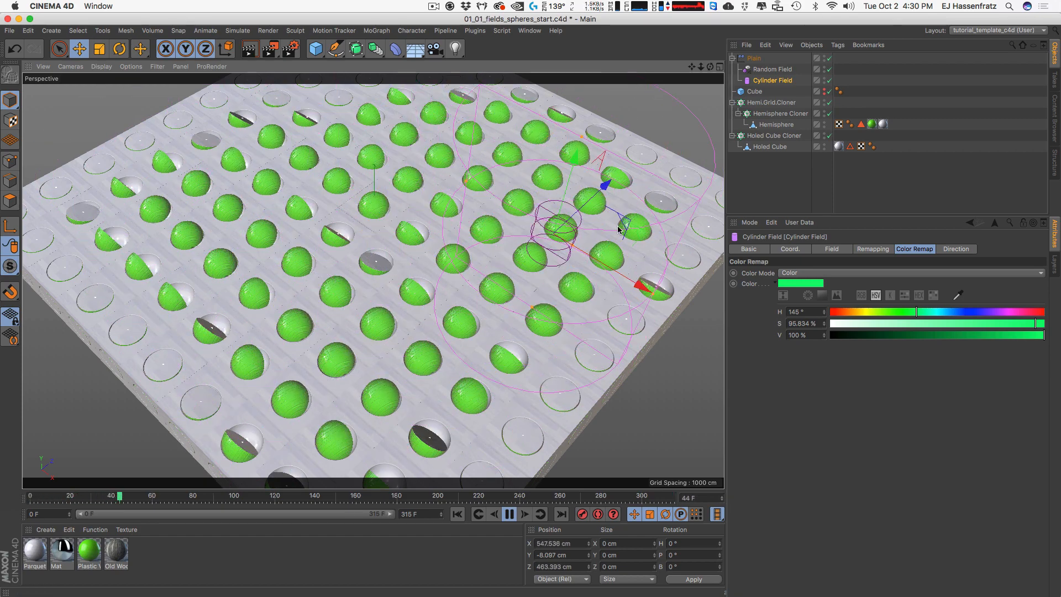
{"action": "left_click_drag", "start_coordinate": [594, 232], "coordinate": [606, 421]}
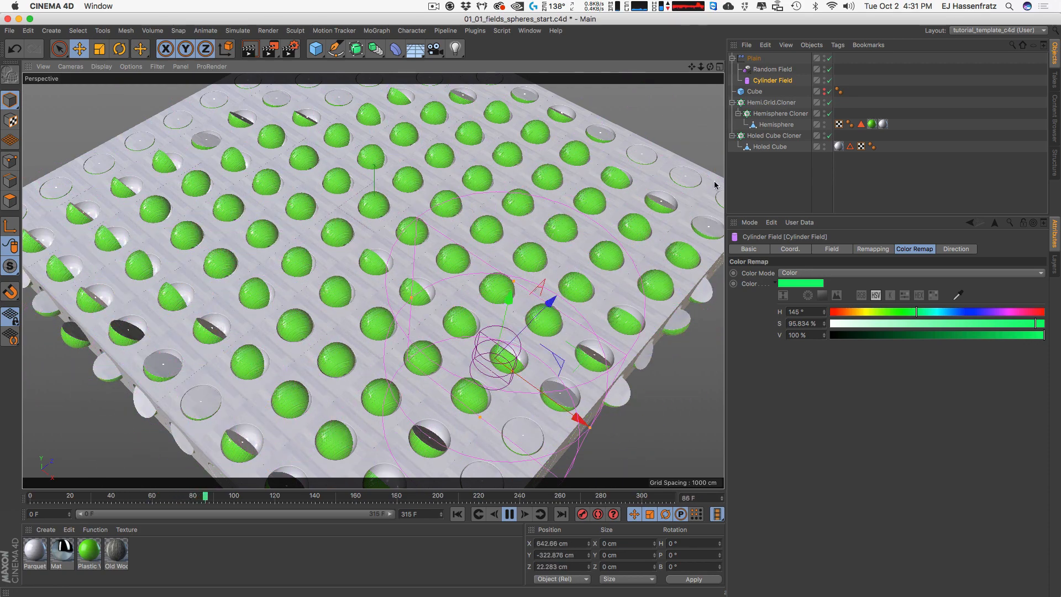
Step: Show all four views, stop playback and raise the Cylinder Field to about Y -10 cm in the Front view
{"action": "left_click", "coordinate": [719, 67]}
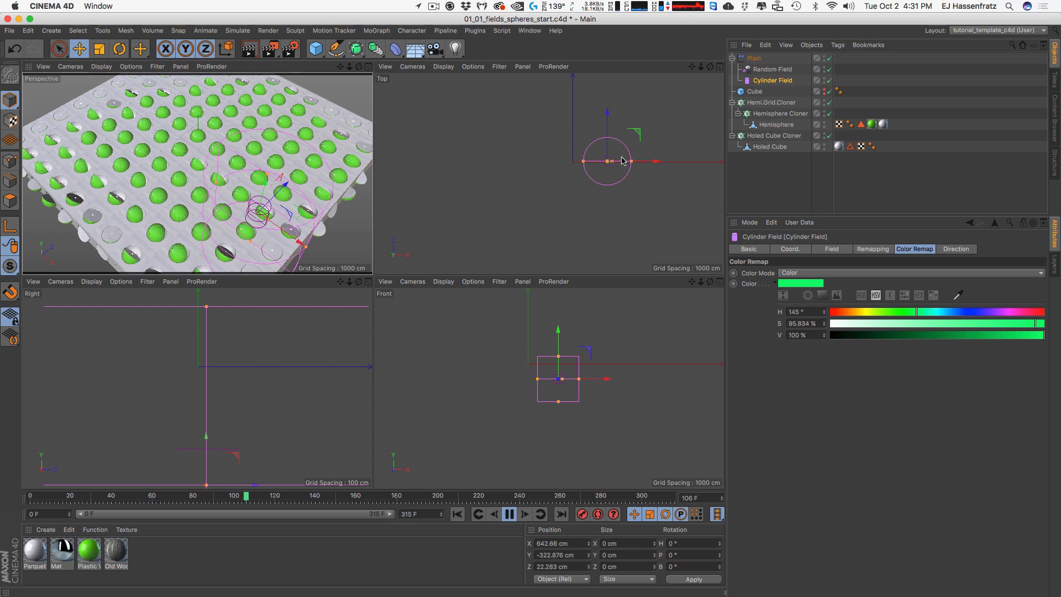
{"action": "key", "text": "F8"}
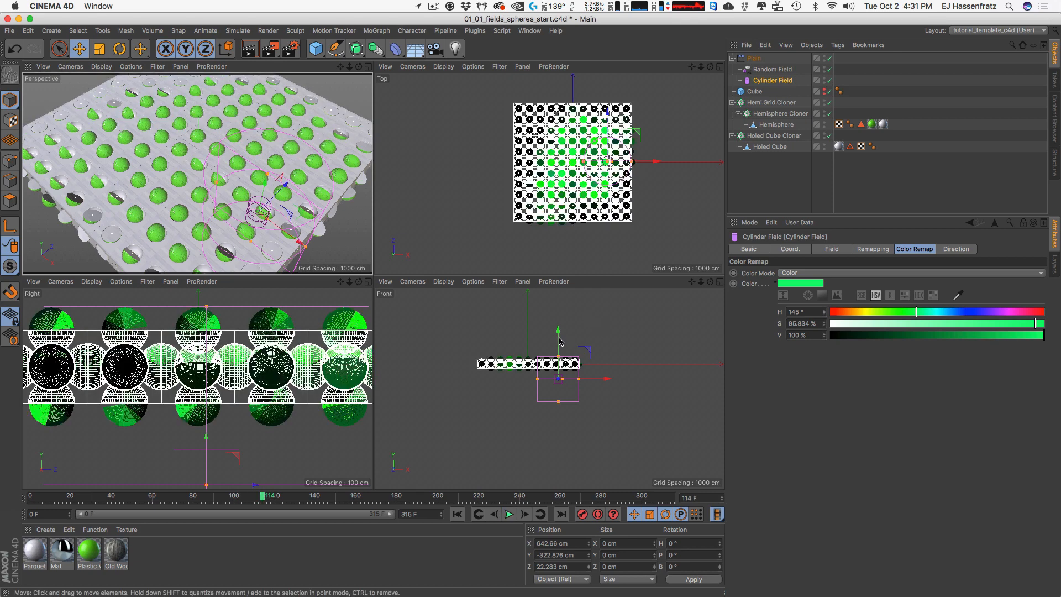
{"action": "left_click_drag", "start_coordinate": [561, 335], "coordinate": [560, 323]}
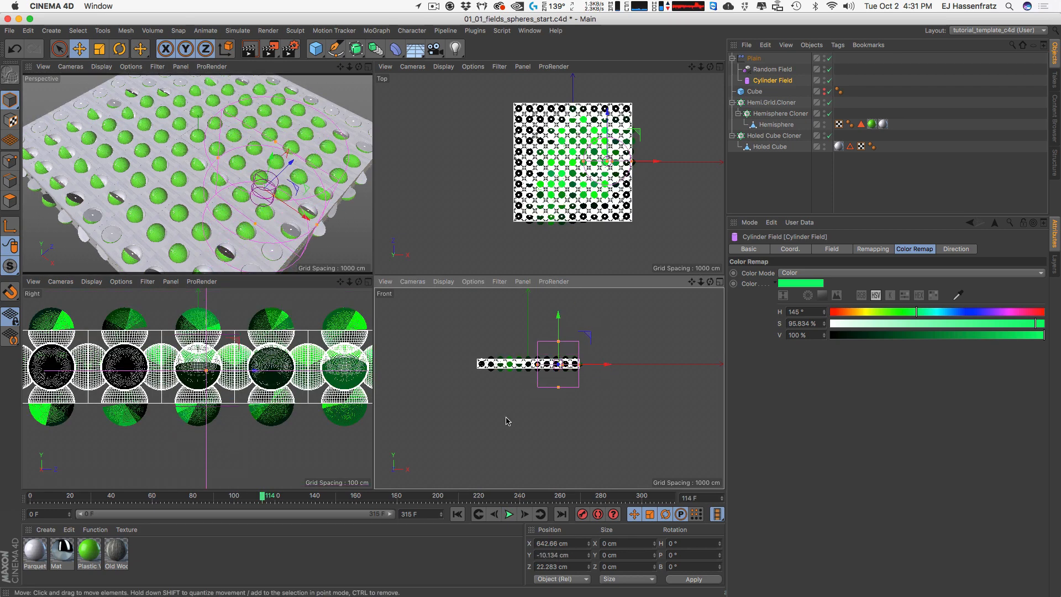
Step: Move the Cylinder Field around the grid in the Top view during playback, ending at about X -38 cm and Z -242 cm, and stop playback
{"action": "left_click_drag", "start_coordinate": [637, 133], "coordinate": [612, 200]}
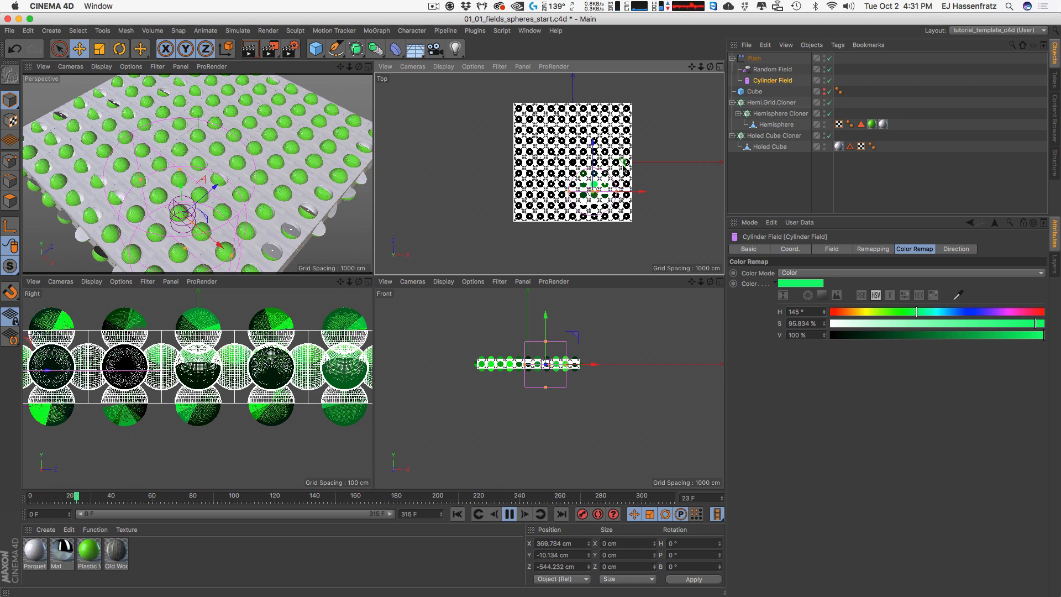
{"action": "left_click_drag", "start_coordinate": [624, 163], "coordinate": [600, 137]}
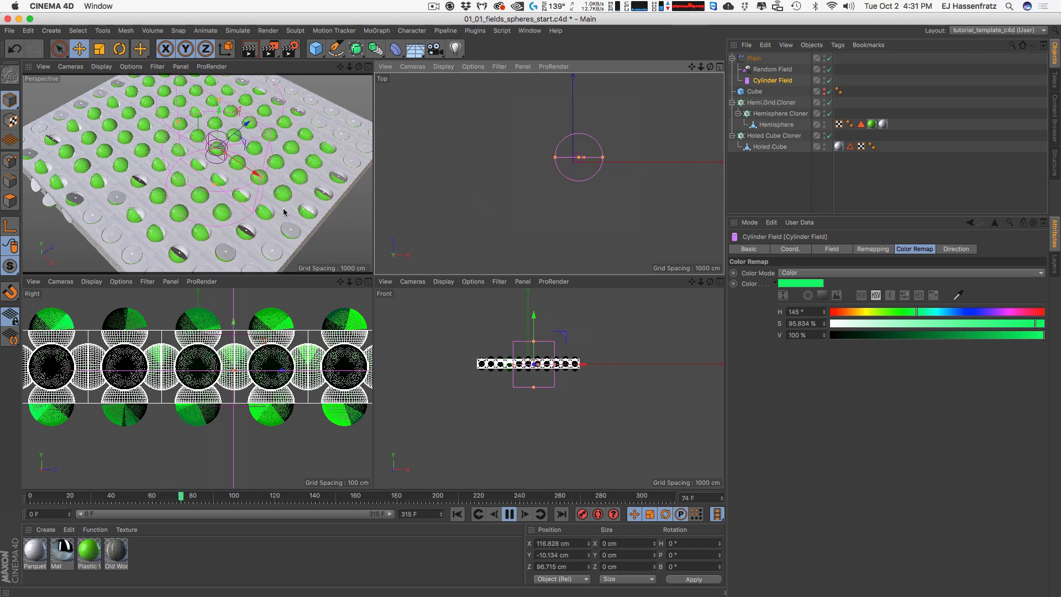
{"action": "key", "text": "F8"}
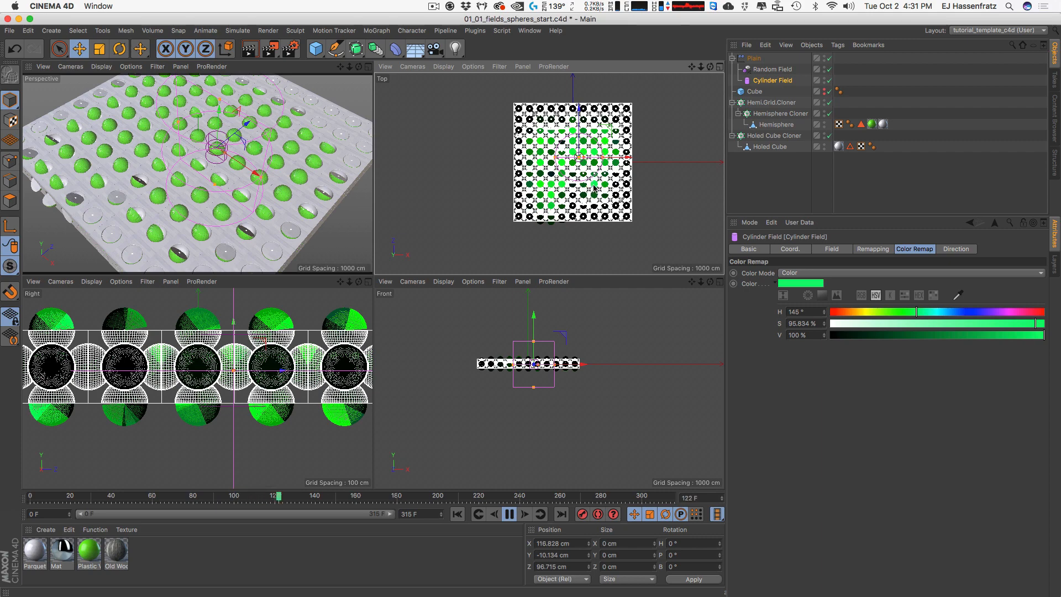
{"action": "scroll", "coordinate": [594, 188], "scroll_direction": "up", "scroll_amount": 3}
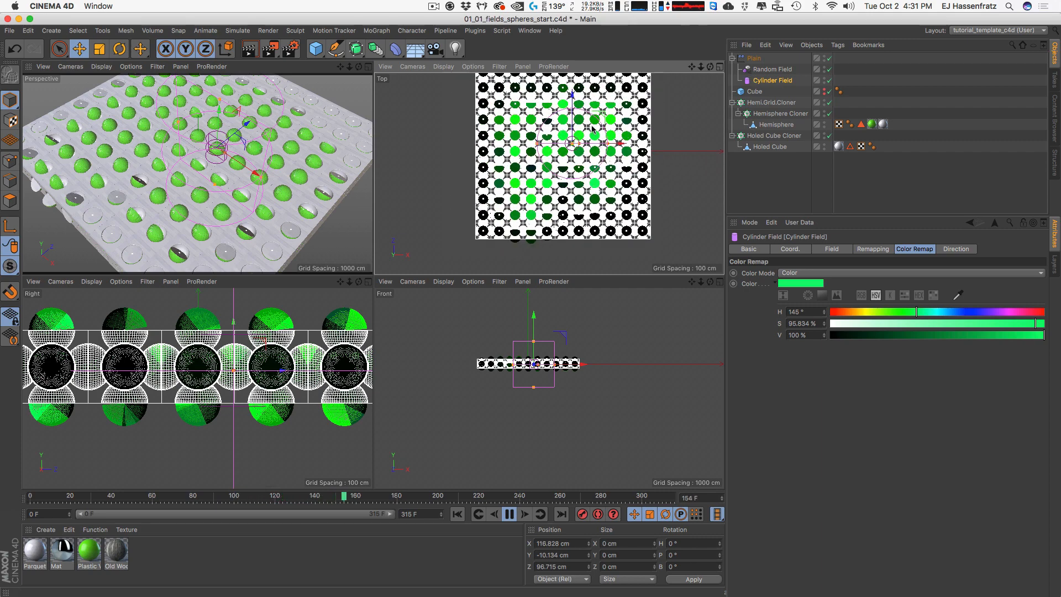
{"action": "left_click_drag", "start_coordinate": [593, 129], "coordinate": [568, 158]}
{"action": "key", "text": "F8"}
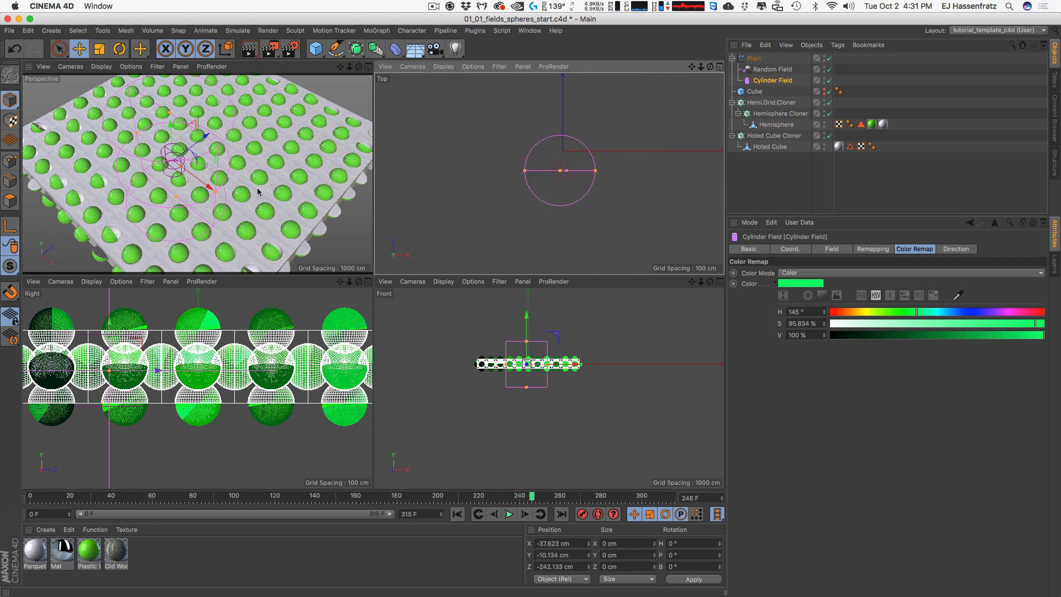
Step: Maximize the Perspective view and set the Decay layer's Effect Strength to 61% in the Plain effector's falloff
{"action": "middle_click", "coordinate": [258, 190]}
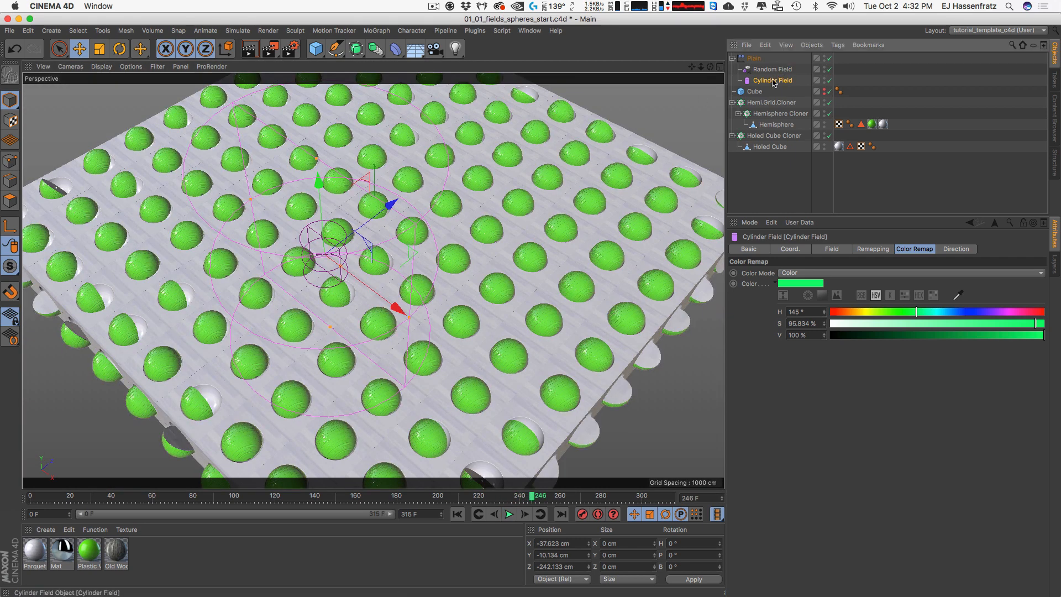
{"action": "left_click", "coordinate": [753, 59]}
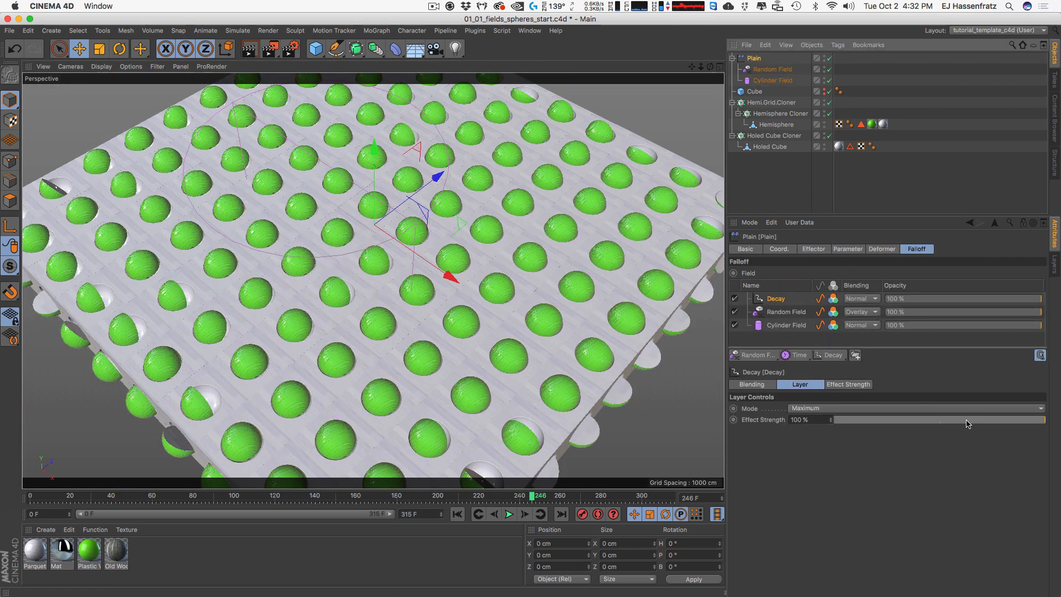
{"action": "left_click_drag", "start_coordinate": [966, 422], "coordinate": [962, 423]}
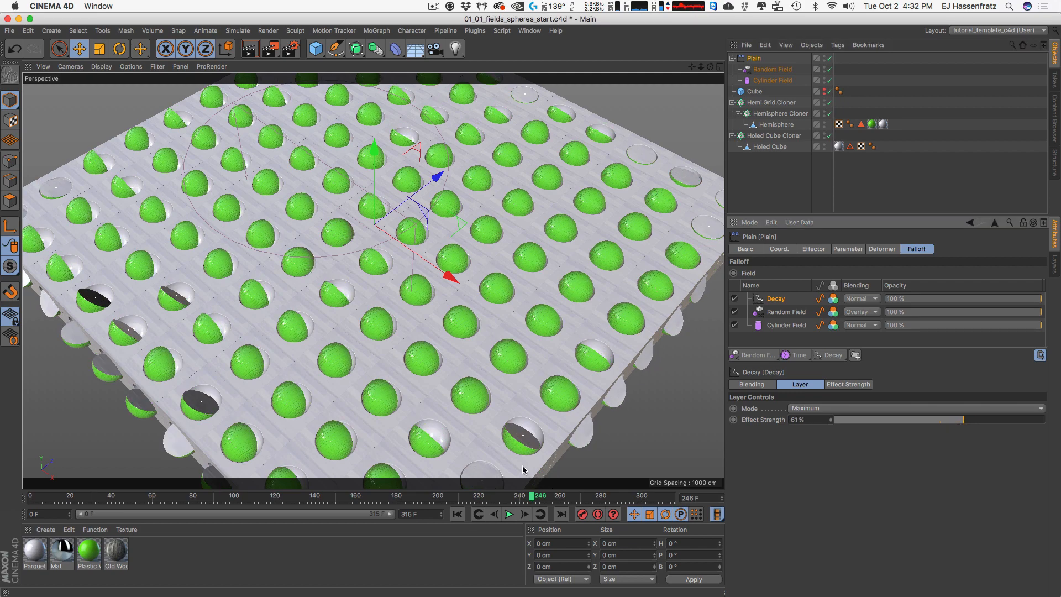
Step: Move the Cylinder Field across the grid during playback, ending at about X 102 cm and Z -518 cm, and stop playback
{"action": "left_click", "coordinate": [508, 514]}
{"action": "left_click", "coordinate": [774, 80]}
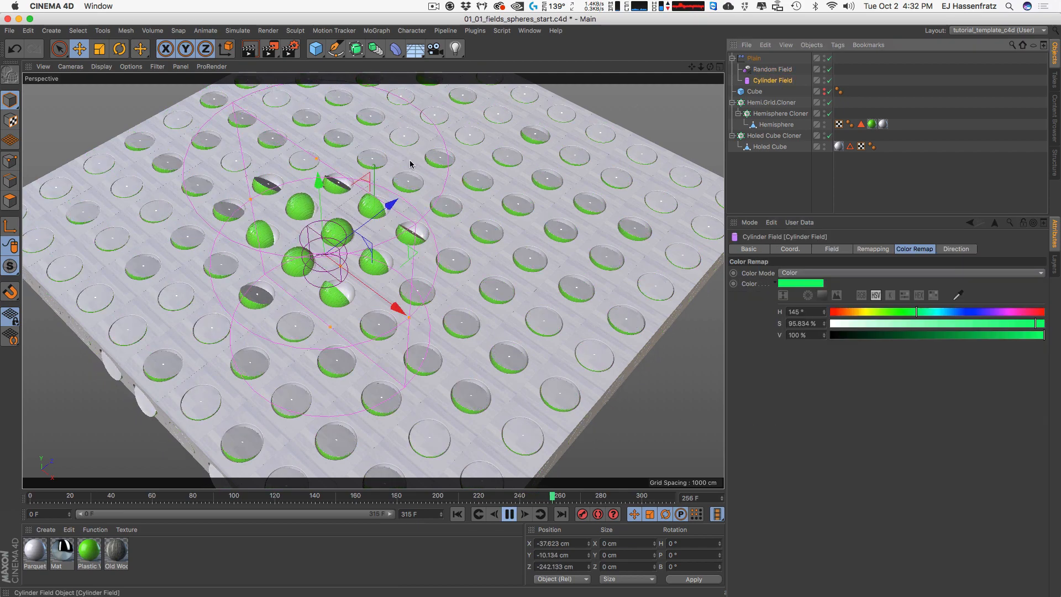
{"action": "left_click_drag", "start_coordinate": [393, 245], "coordinate": [397, 314]}
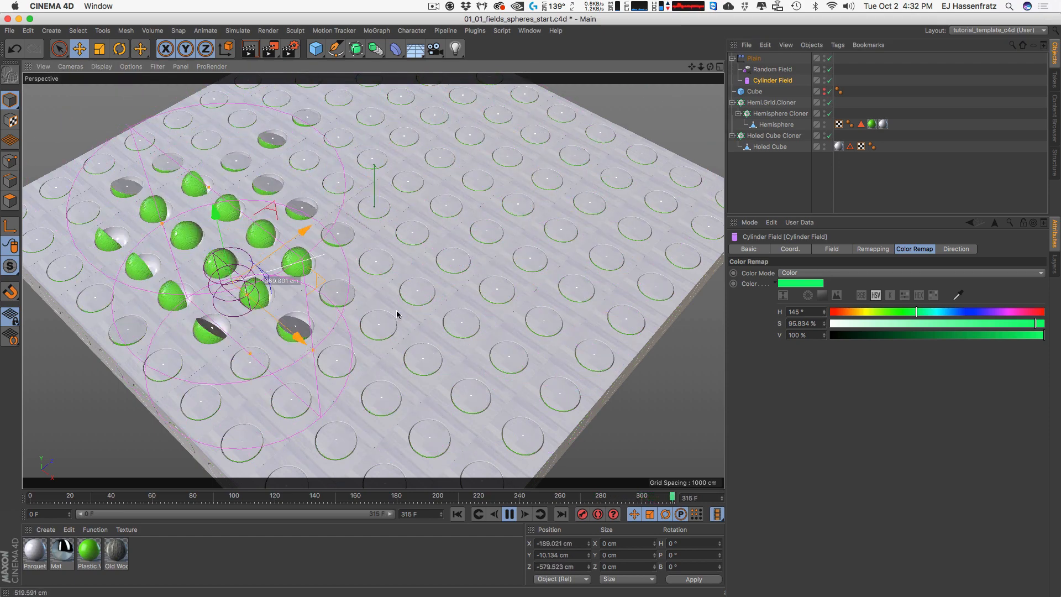
{"action": "key", "text": "F8"}
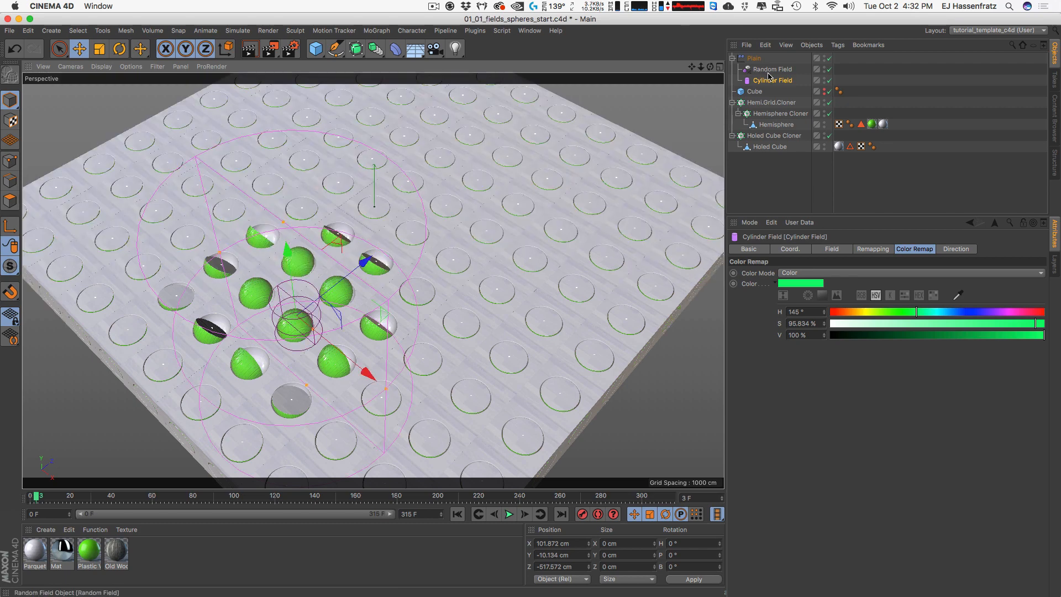
Step: Add a Delay modifier layer to the Plain effector's falloff, place it directly beneath the Decay layer and disable Decay
{"action": "left_click", "coordinate": [754, 58]}
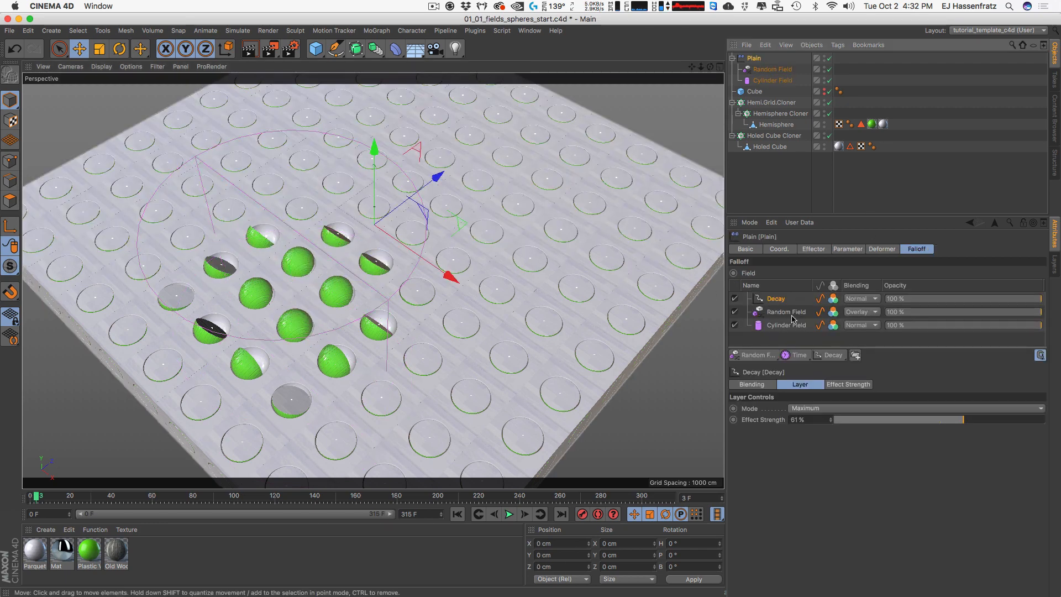
{"action": "left_click", "coordinate": [829, 355]}
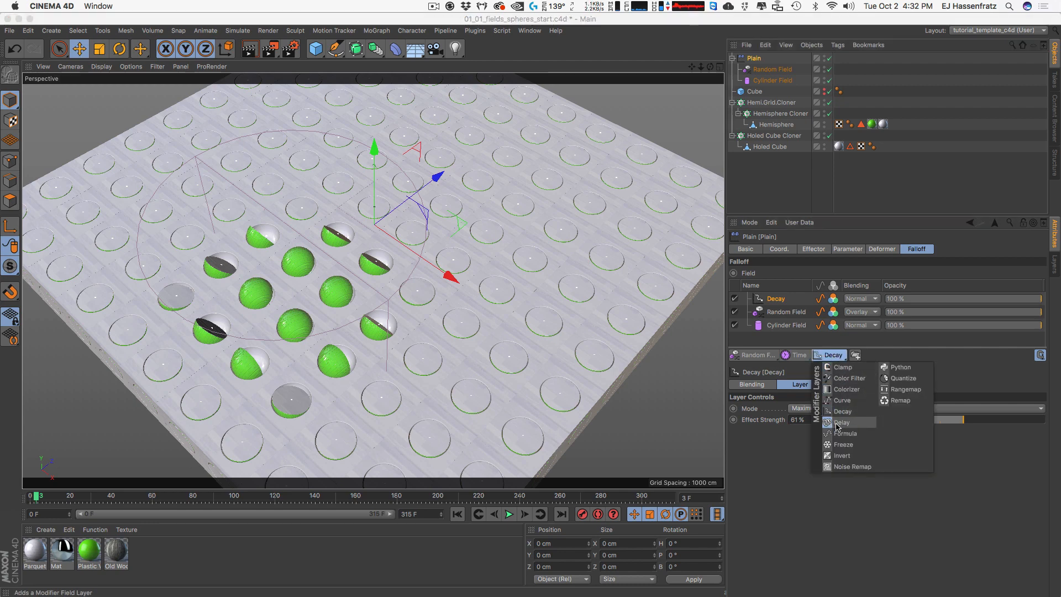
{"action": "left_click", "coordinate": [838, 423]}
{"action": "left_click_drag", "start_coordinate": [779, 316], "coordinate": [783, 318]}
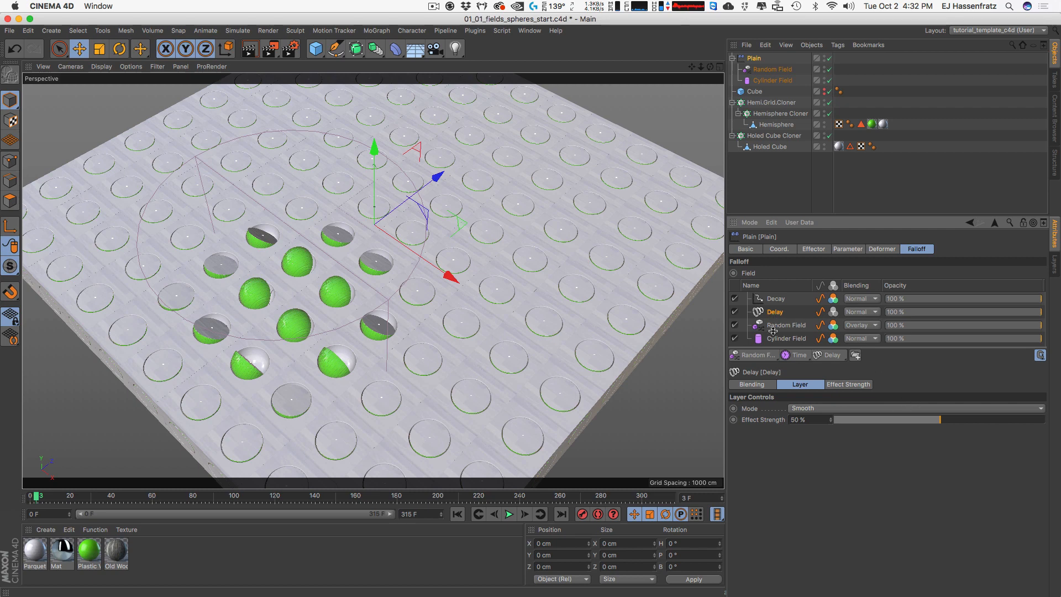
{"action": "left_click", "coordinate": [735, 299]}
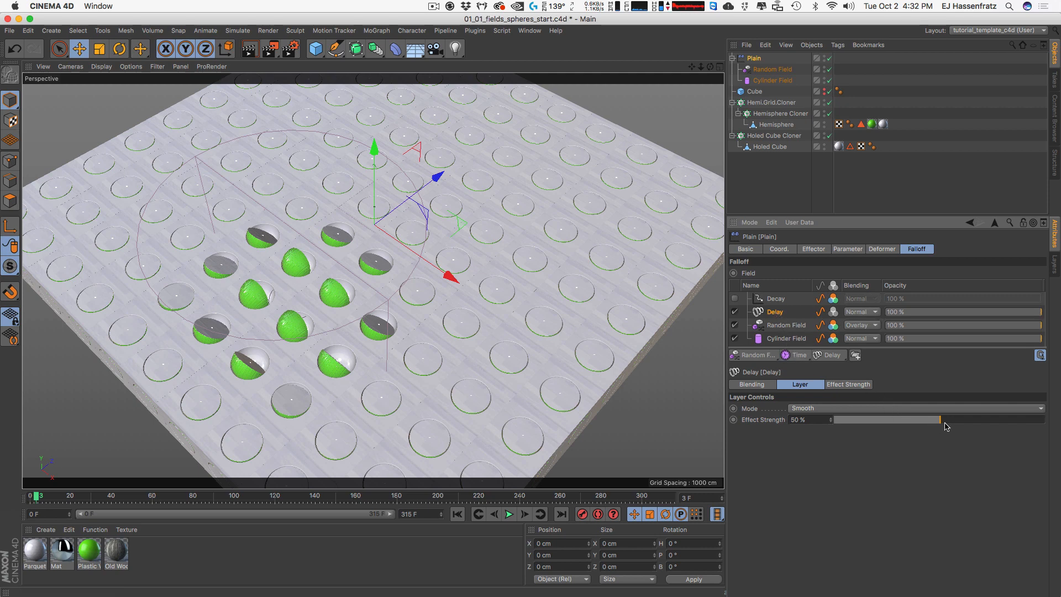
Step: Set the Delay layer's Mode to Spring and its Effect Strength to 64%
{"action": "left_click", "coordinate": [959, 413]}
{"action": "left_click", "coordinate": [955, 434]}
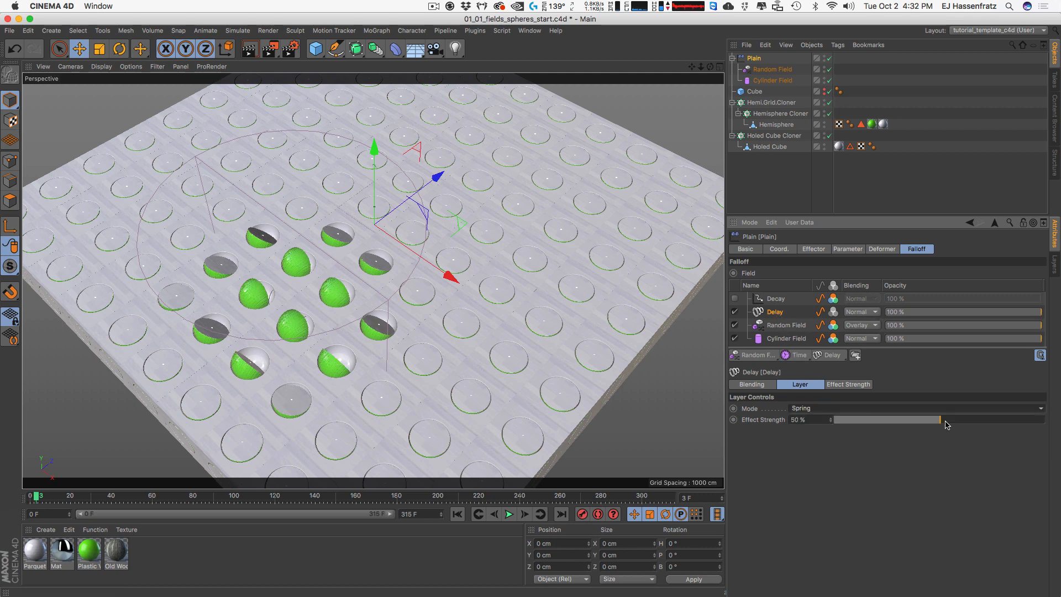
{"action": "left_click", "coordinate": [961, 423]}
{"action": "left_click_drag", "start_coordinate": [961, 422], "coordinate": [972, 424]}
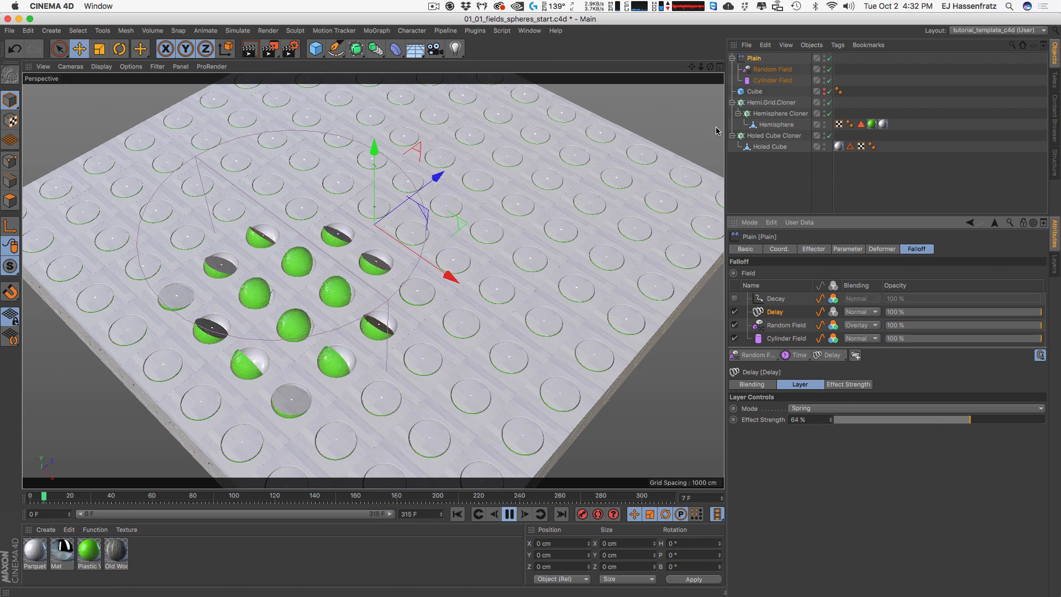
Step: Move the Cylinder Field around the grid during playback, ending at about X 19 cm and Z -311 cm, and stop playback
{"action": "left_click", "coordinate": [772, 81]}
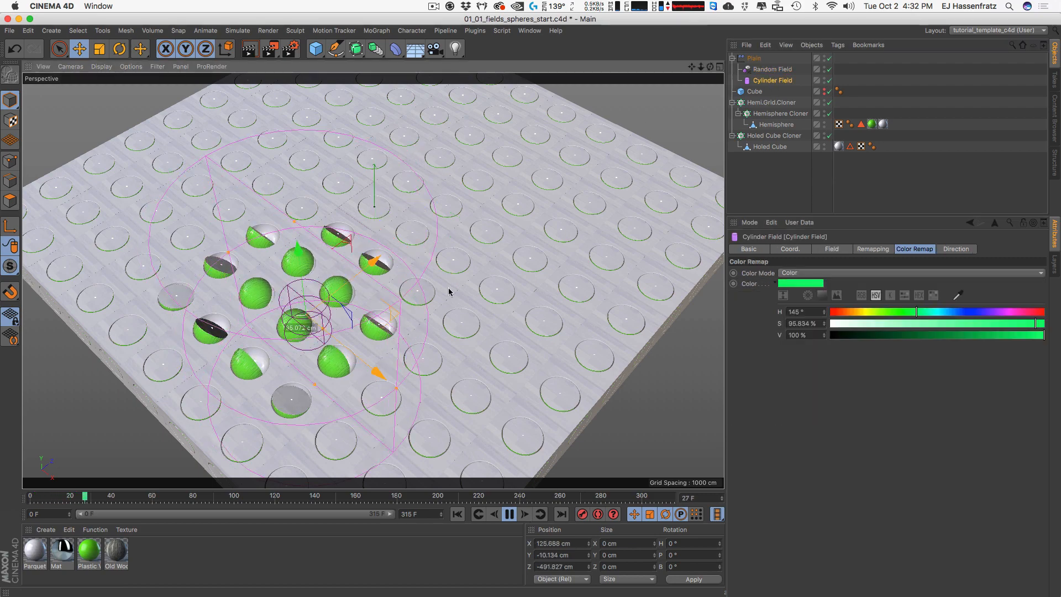
{"action": "mouse_move", "coordinate": [447, 291]}
{"action": "left_mouse_down"}
{"action": "mouse_move", "coordinate": [583, 210]}
{"action": "mouse_move", "coordinate": [602, 215]}
{"action": "mouse_move", "coordinate": [190, 185]}
{"action": "mouse_move", "coordinate": [394, 323]}
{"action": "mouse_move", "coordinate": [486, 358]}
{"action": "mouse_move", "coordinate": [684, 211]}
{"action": "mouse_move", "coordinate": [562, 188]}
{"action": "mouse_move", "coordinate": [344, 183]}
{"action": "mouse_move", "coordinate": [293, 196]}
{"action": "mouse_move", "coordinate": [260, 226]}
{"action": "mouse_move", "coordinate": [310, 320]}
{"action": "mouse_move", "coordinate": [508, 260]}
{"action": "mouse_move", "coordinate": [282, 231]}
{"action": "mouse_move", "coordinate": [235, 260]}
{"action": "mouse_move", "coordinate": [309, 288]}
{"action": "mouse_move", "coordinate": [552, 299]}
{"action": "mouse_move", "coordinate": [293, 262]}
{"action": "mouse_move", "coordinate": [298, 288]}
{"action": "mouse_move", "coordinate": [474, 300]}
{"action": "mouse_move", "coordinate": [595, 255]}
{"action": "mouse_move", "coordinate": [385, 250]}
{"action": "mouse_move", "coordinate": [271, 193]}
{"action": "mouse_move", "coordinate": [420, 299]}
{"action": "mouse_move", "coordinate": [446, 289]}
{"action": "left_mouse_up"}
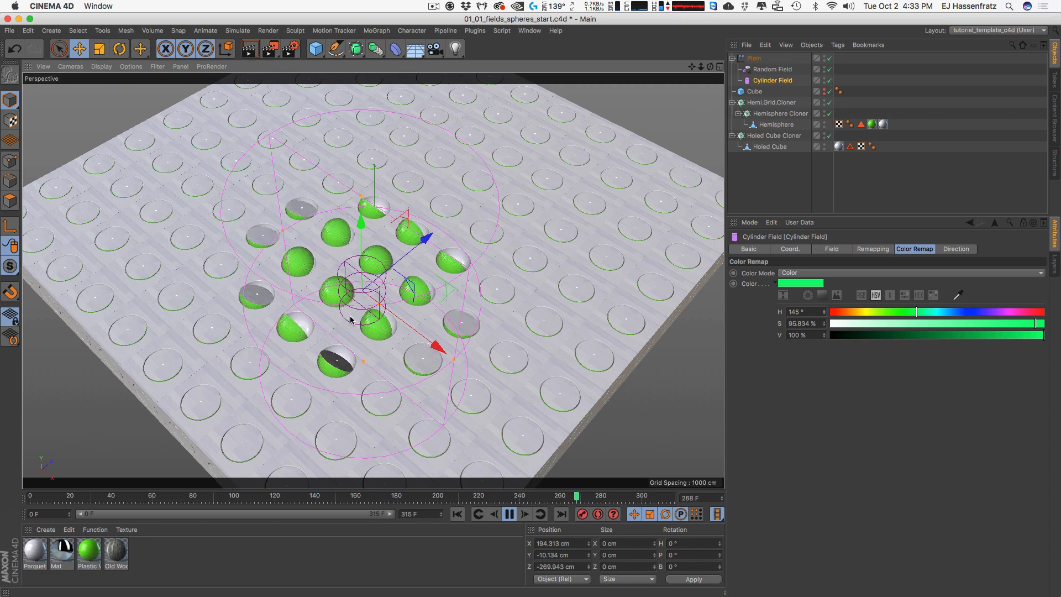
{"action": "left_click_drag", "start_coordinate": [442, 293], "coordinate": [406, 272]}
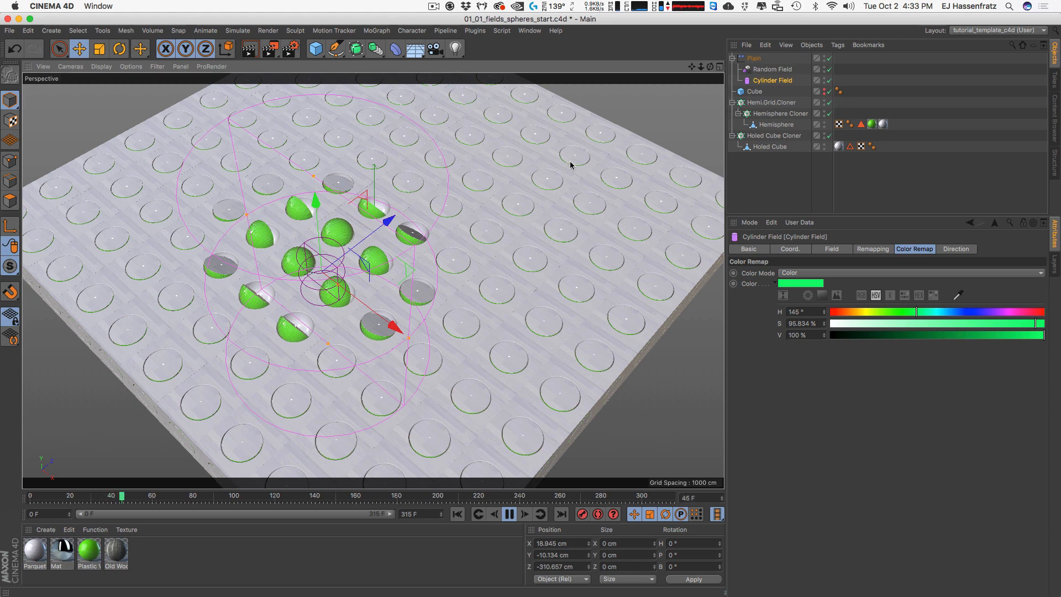
{"action": "key", "text": "F8"}
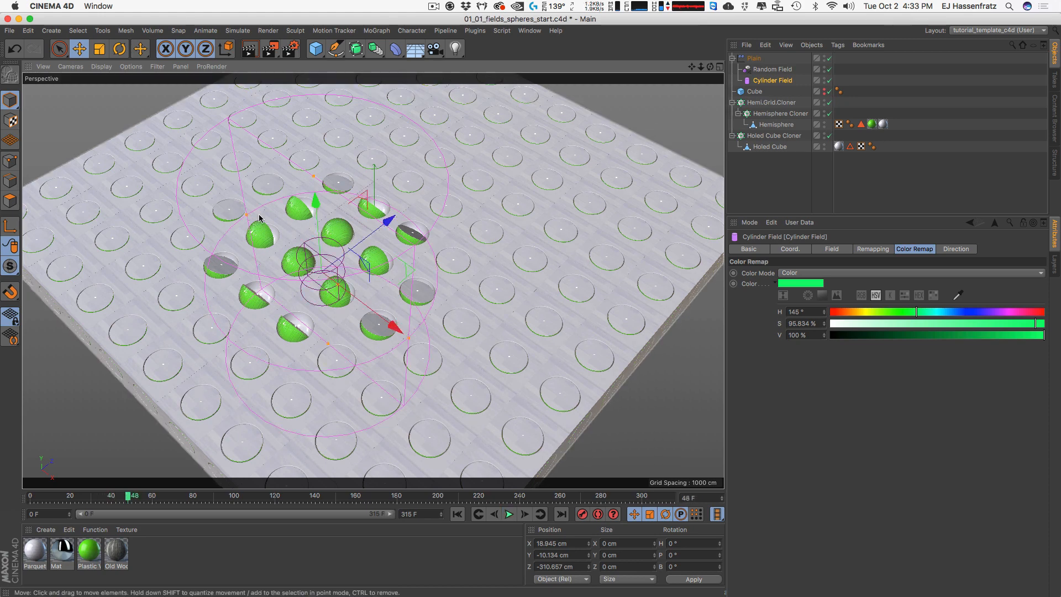
Step: Disable value clamping in the Plain effector's falloff and move the Cylinder Field during playback to about X -319 cm and Z -743 cm
{"action": "left_click", "coordinate": [754, 58]}
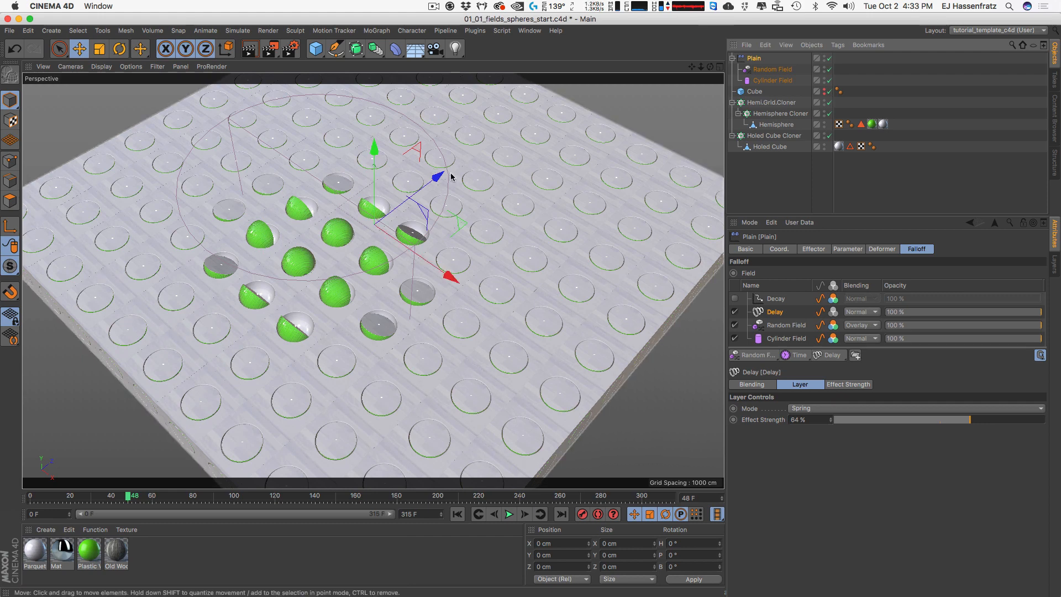
{"action": "left_click", "coordinate": [1039, 357]}
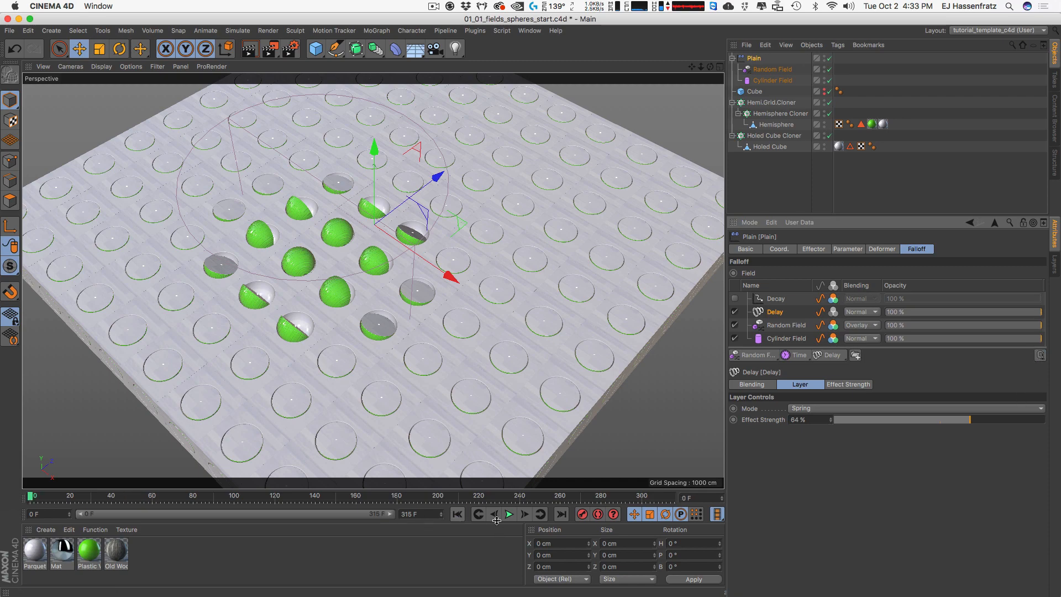
{"action": "left_click", "coordinate": [771, 81]}
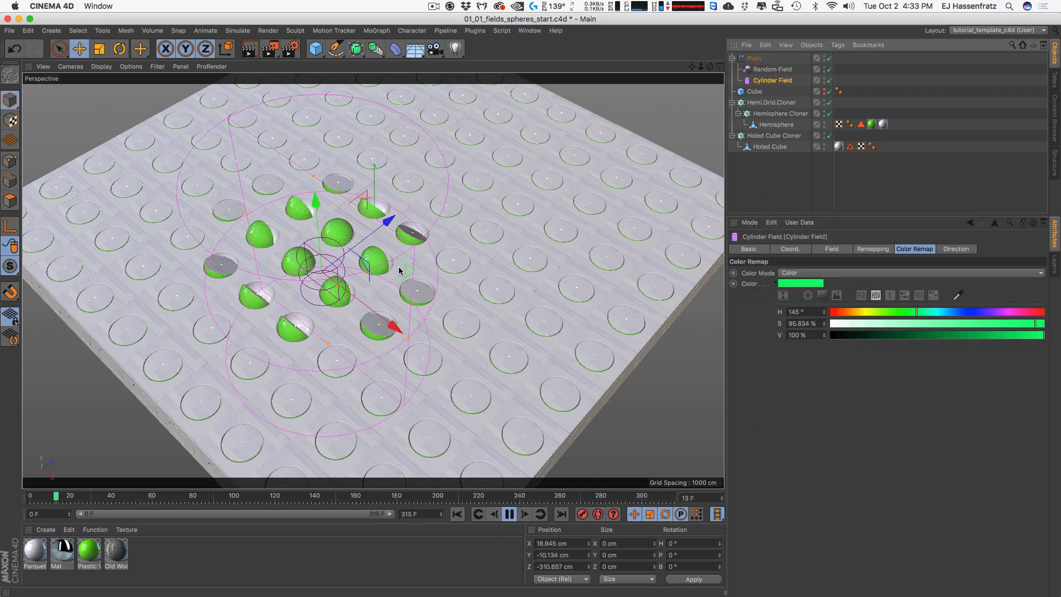
{"action": "left_click_drag", "start_coordinate": [400, 270], "coordinate": [263, 286]}
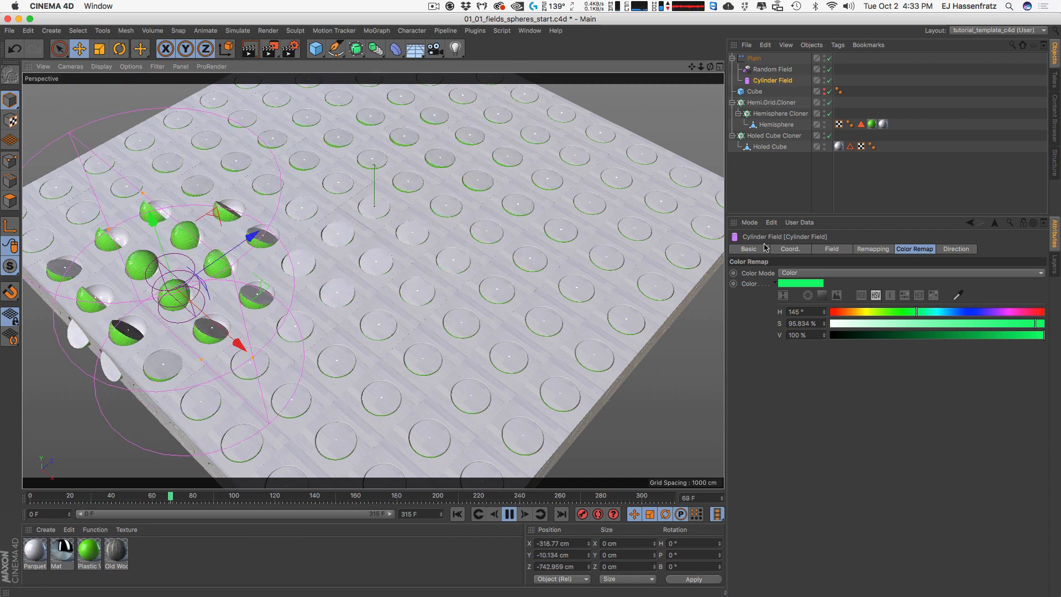
Step: Re-enable value clamping in the Plain effector's falloff and move the Cylinder Field during playback to about X 334 cm and Z 433 cm
{"action": "left_click", "coordinate": [754, 58]}
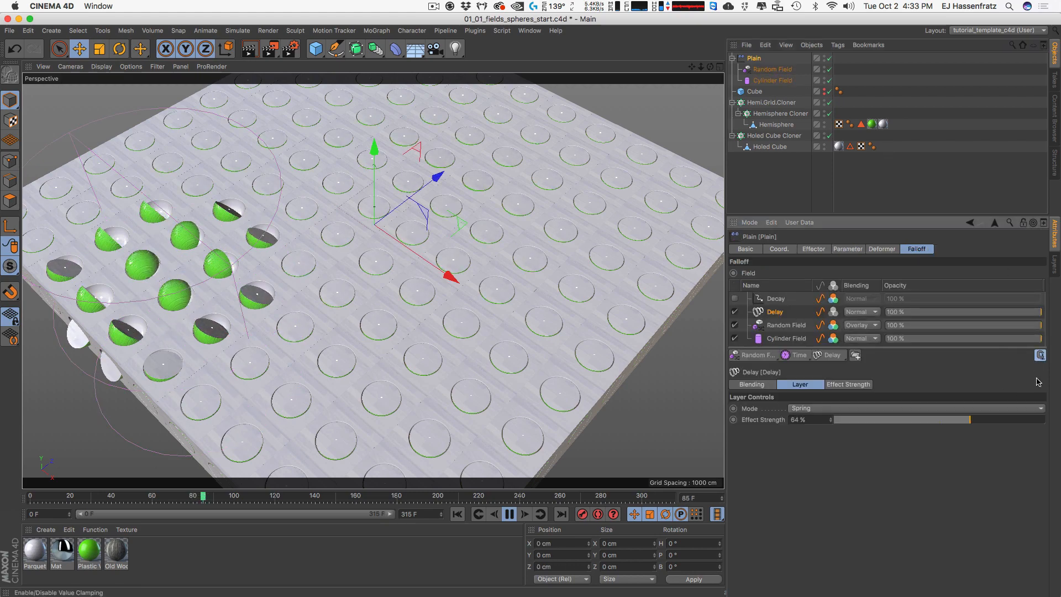
{"action": "left_click", "coordinate": [772, 81]}
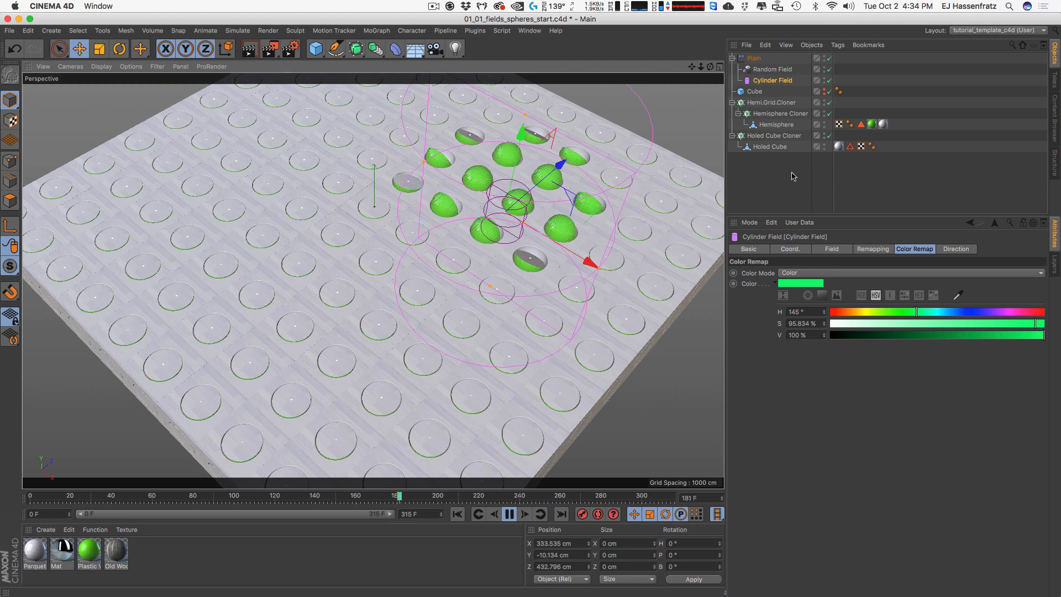
Step: Turn value clamping off again for the Plain effector and move the Cylinder Field across the grid, ending at about X -41 cm and Z 257 cm
{"action": "left_click", "coordinate": [754, 58]}
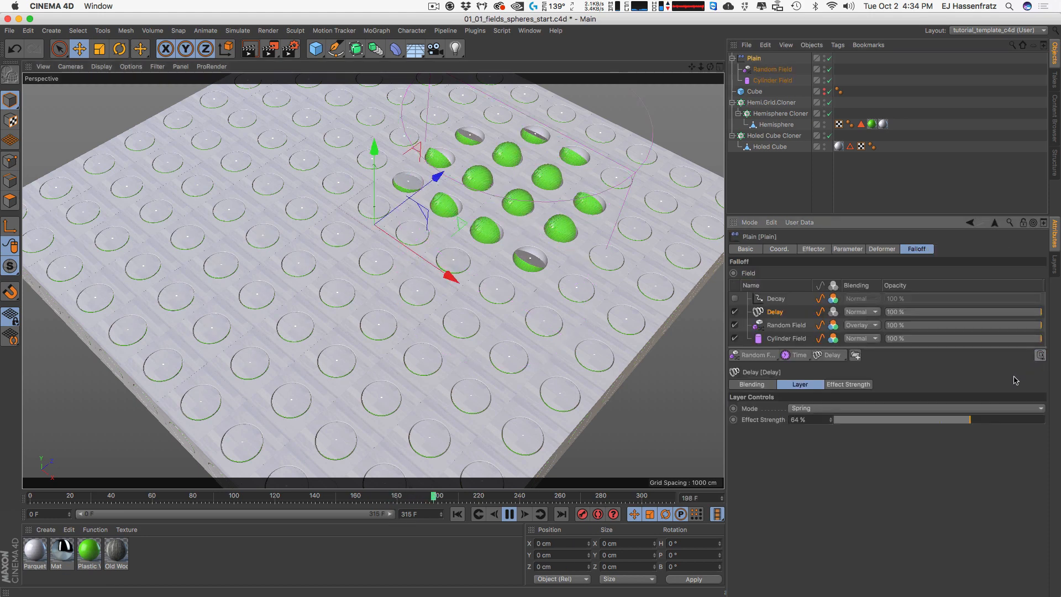
{"action": "left_click", "coordinate": [772, 80]}
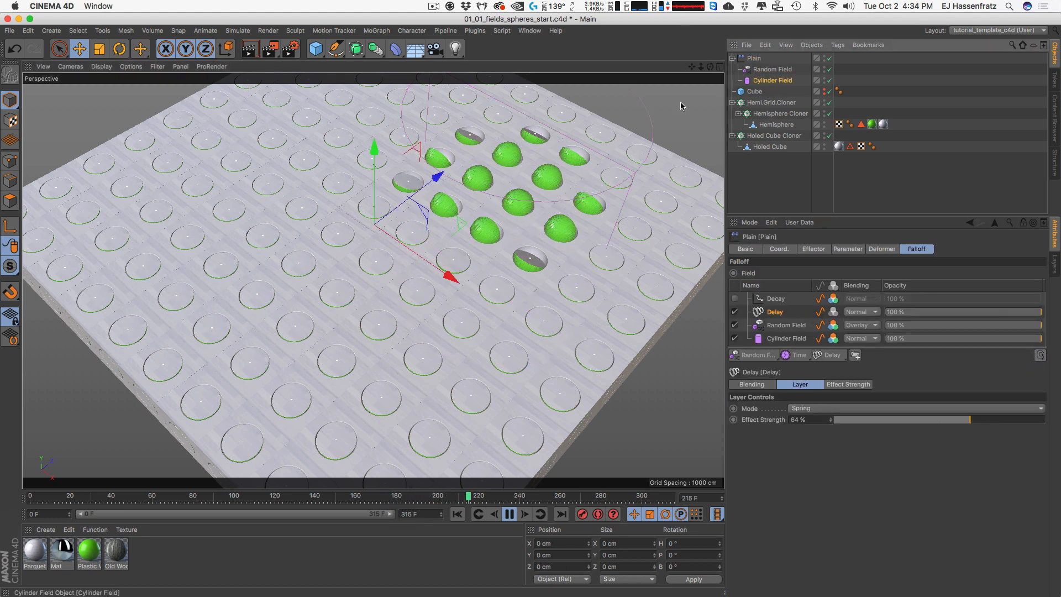
{"action": "left_click_drag", "start_coordinate": [596, 215], "coordinate": [224, 231]}
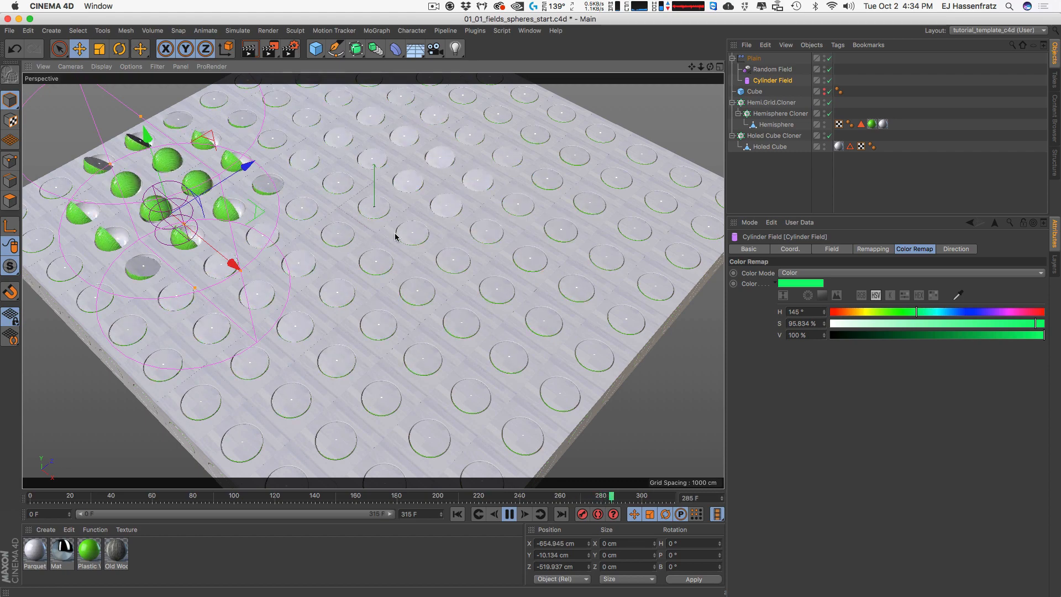
{"action": "left_click_drag", "start_coordinate": [265, 232], "coordinate": [547, 192]}
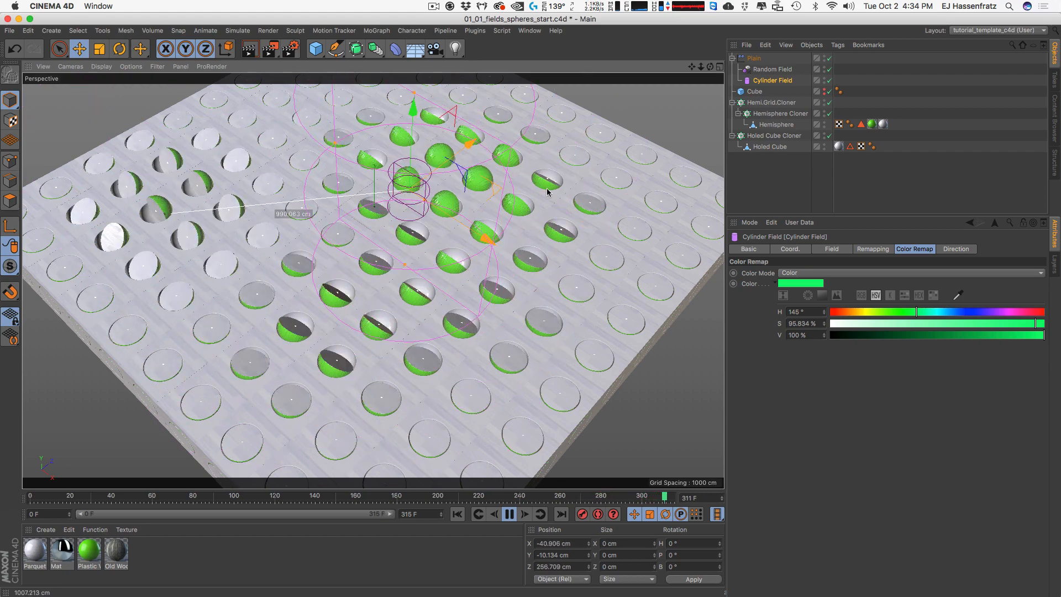
Step: Add a second Delay layer in Smooth mode with 37% Effect Strength above Decay, and enlarge the field list to show all layers
{"action": "left_click", "coordinate": [764, 61]}
{"action": "left_click", "coordinate": [756, 60]}
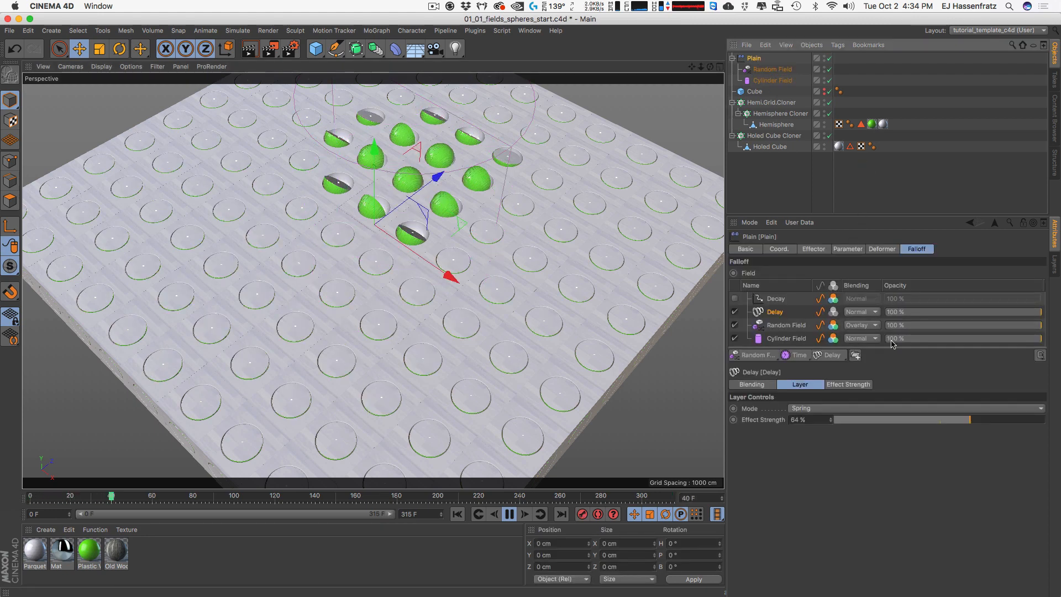
{"action": "left_click", "coordinate": [837, 355]}
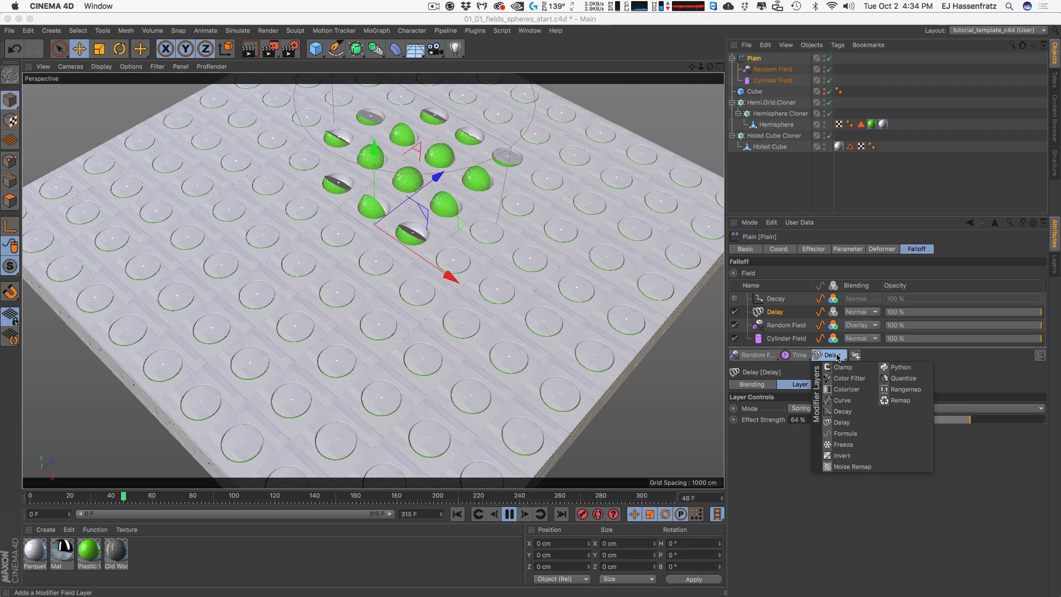
{"action": "left_click", "coordinate": [854, 423]}
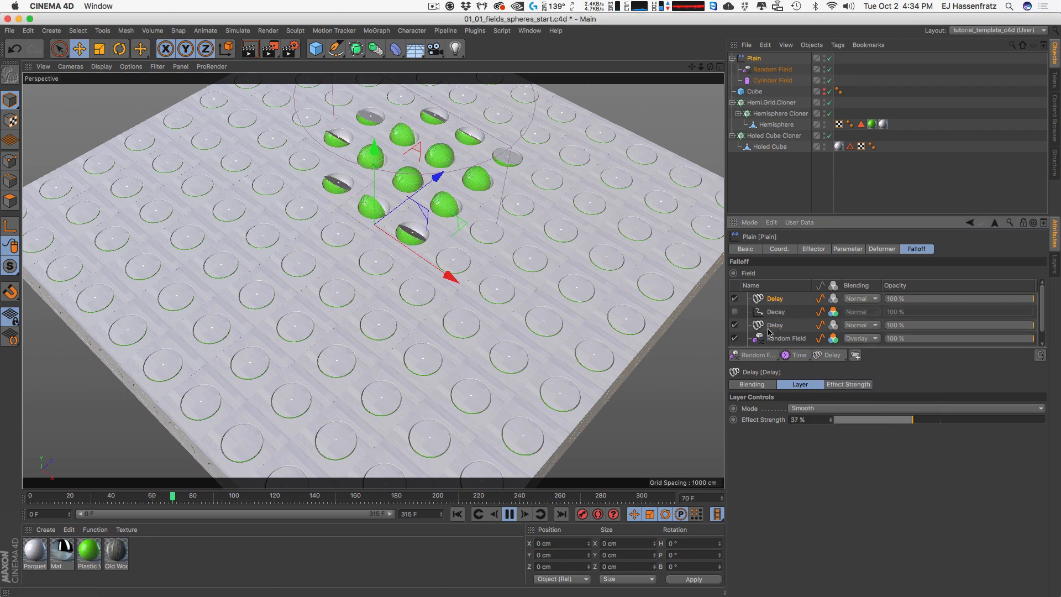
{"action": "left_click_drag", "start_coordinate": [988, 348], "coordinate": [978, 387]}
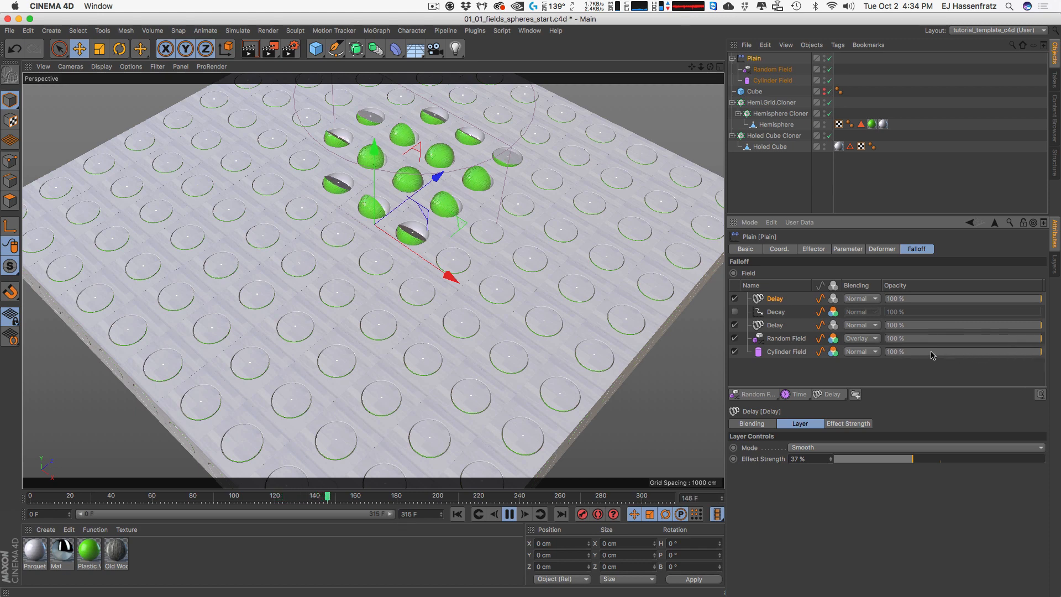
Step: Rename the lower Delay layer to Delay Spring and the upper one to Delay Smooth
{"action": "double_click", "coordinate": [776, 326]}
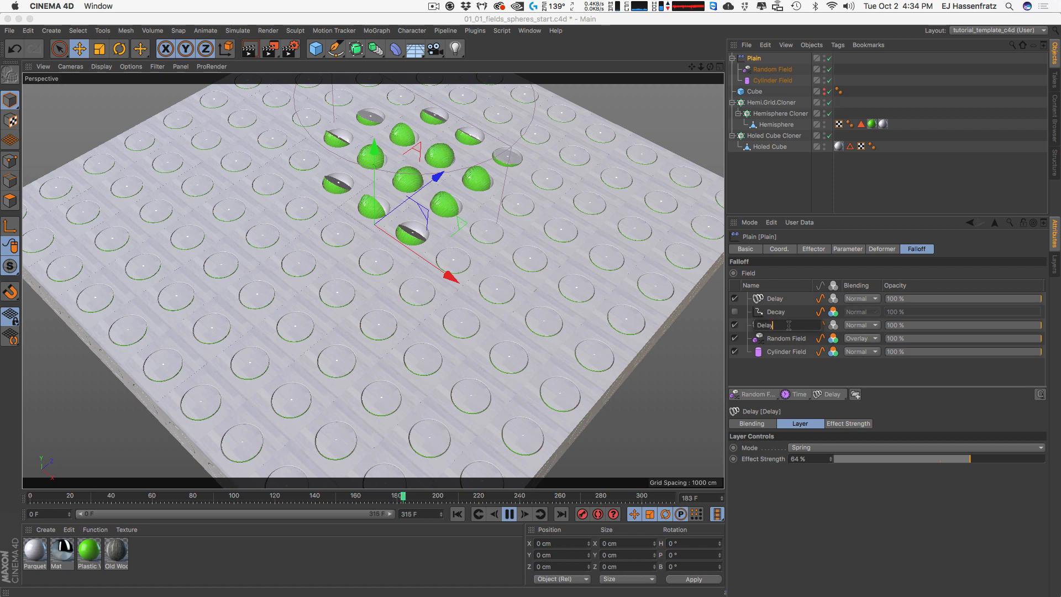
{"action": "type", "text": "Spring"}
{"action": "key", "text": "Return"}
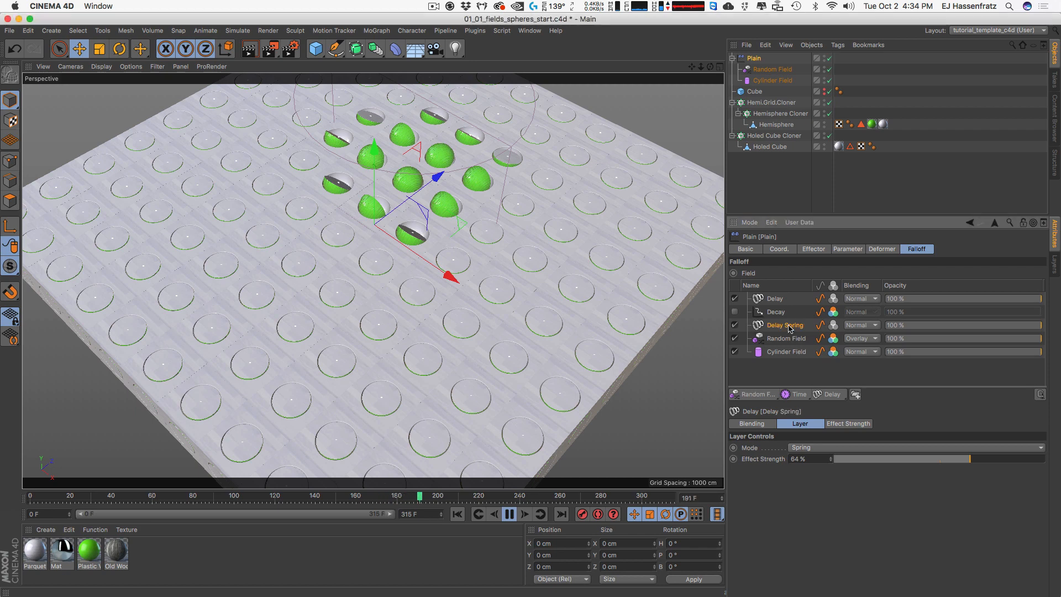
{"action": "double_click", "coordinate": [778, 299]}
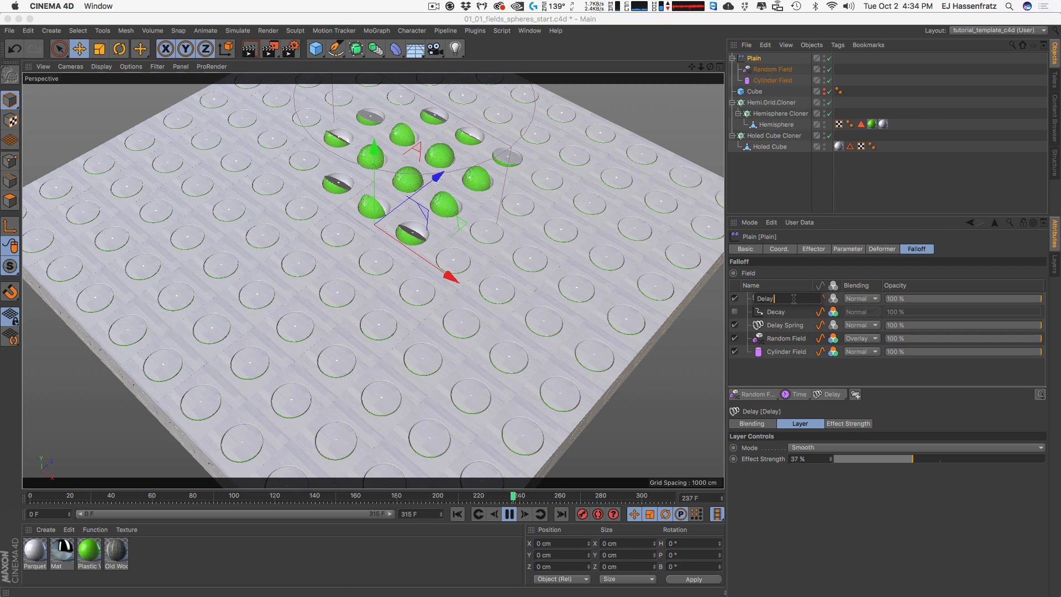
{"action": "type", "text": "Smooth"}
{"action": "key", "text": "Return"}
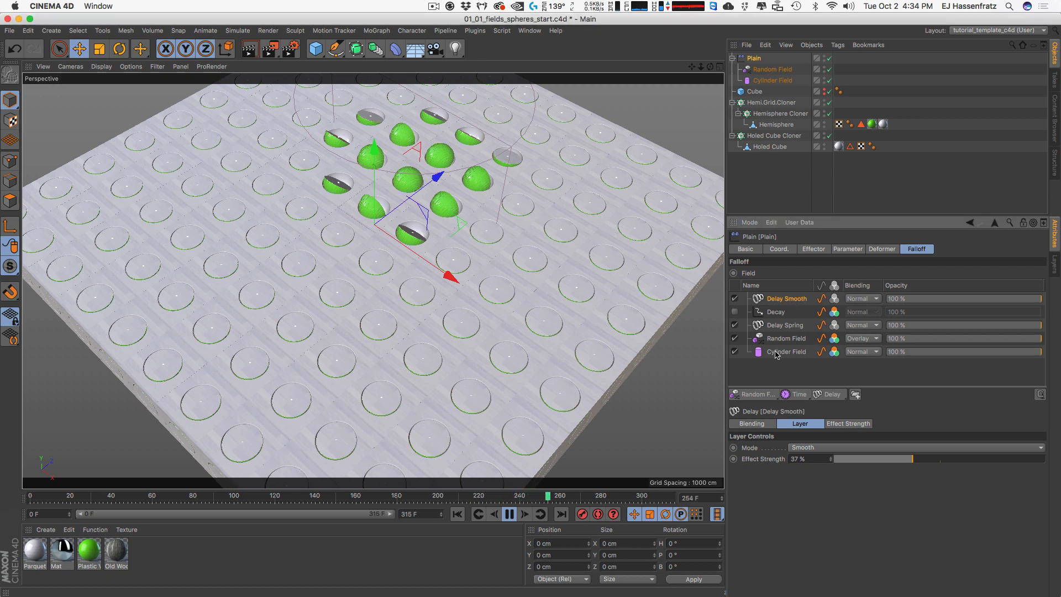
Step: Restart playback from frame 0 and move the Cylinder Field around the grid, ending at about X 263 cm and Z -322 cm
{"action": "left_click", "coordinate": [460, 514]}
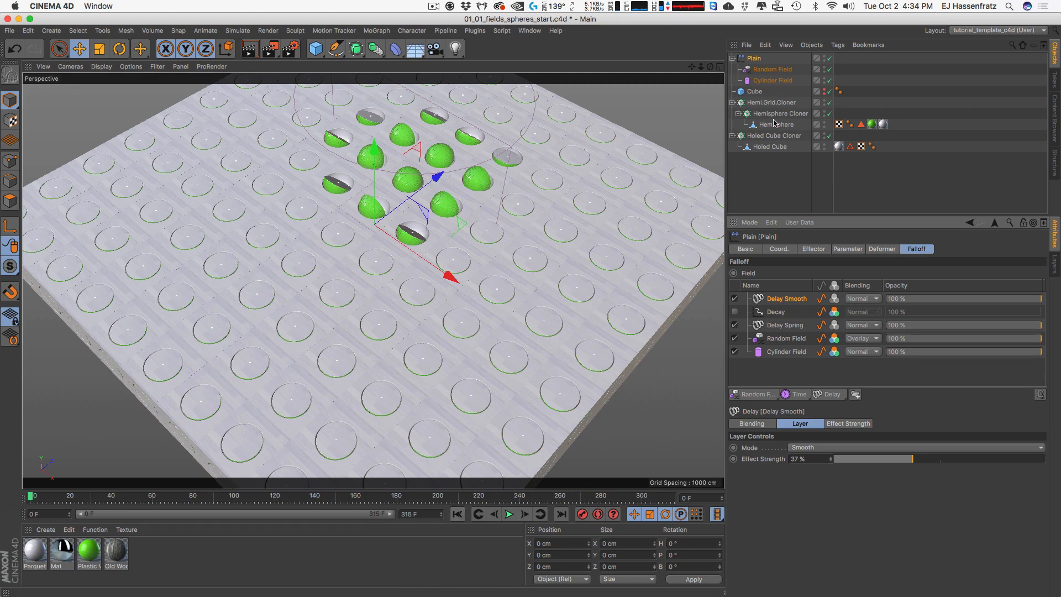
{"action": "left_click", "coordinate": [772, 80]}
{"action": "left_click", "coordinate": [509, 514]}
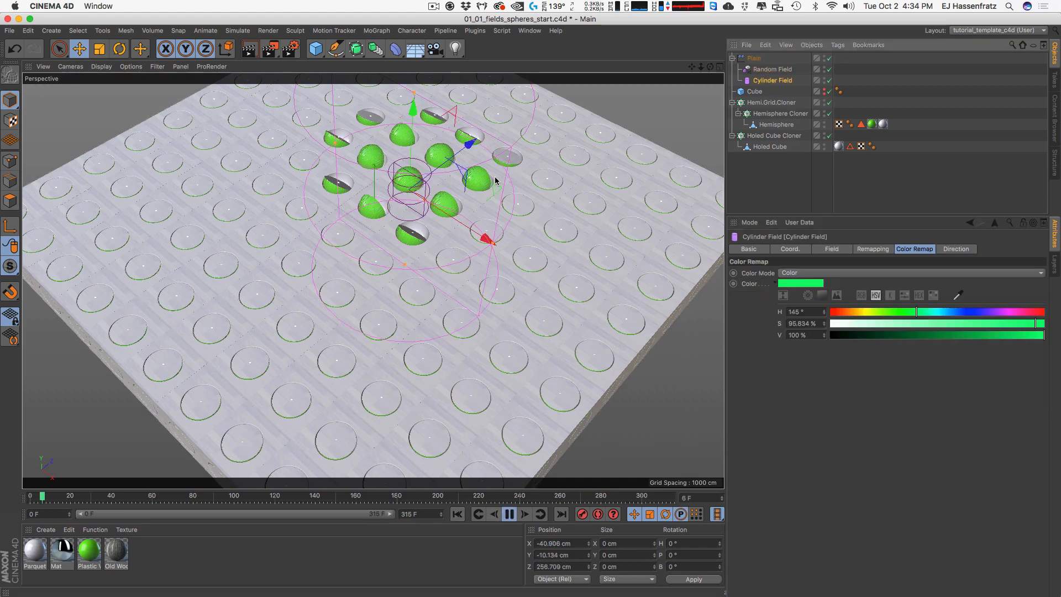
{"action": "left_click_drag", "start_coordinate": [496, 181], "coordinate": [644, 194]}
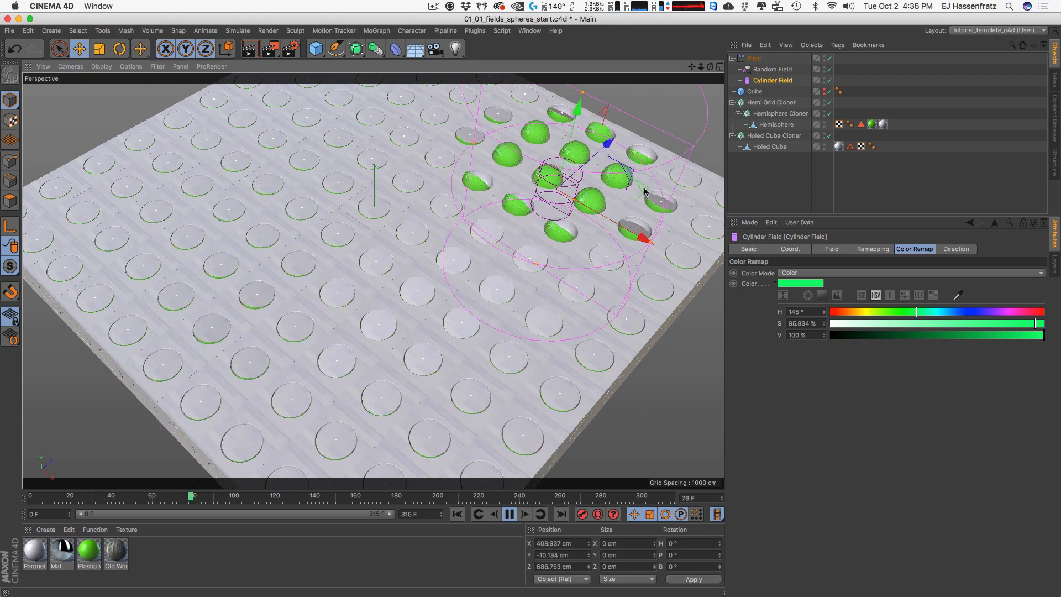
{"action": "left_click_drag", "start_coordinate": [644, 192], "coordinate": [446, 318]}
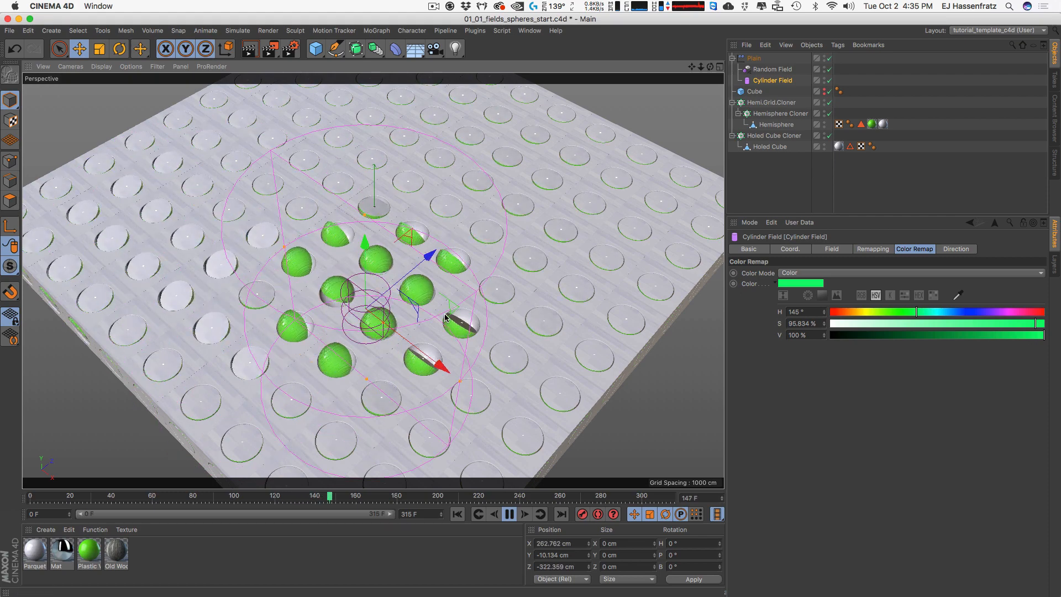
Step: In the Plain effector's falloff, turn off Delay Smooth and Delay Spring and enable the Decay layer
{"action": "left_click", "coordinate": [752, 59]}
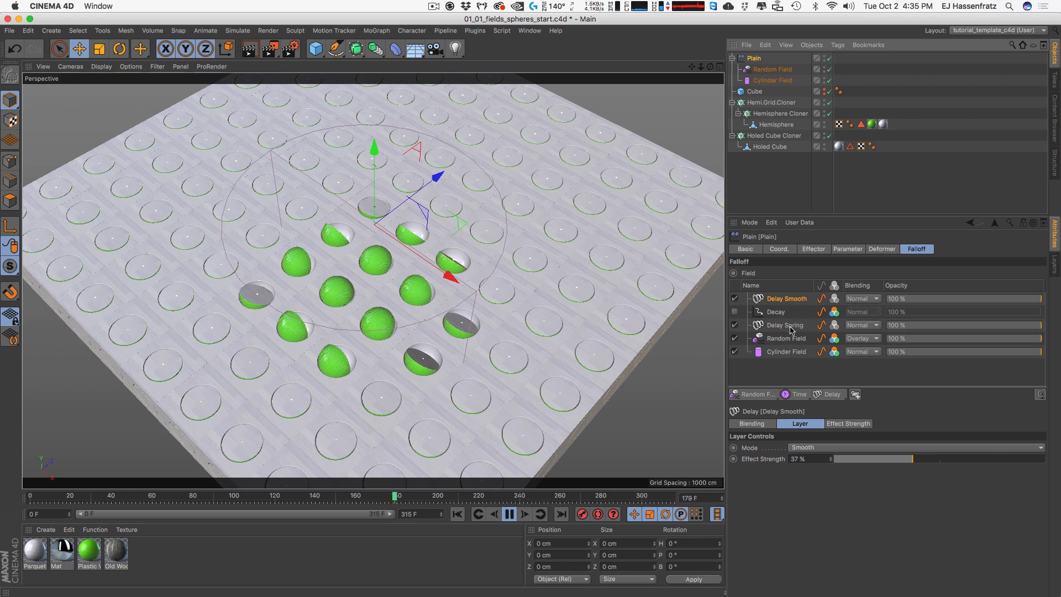
{"action": "left_click", "coordinate": [734, 299]}
{"action": "left_click", "coordinate": [735, 325]}
{"action": "left_click", "coordinate": [760, 313]}
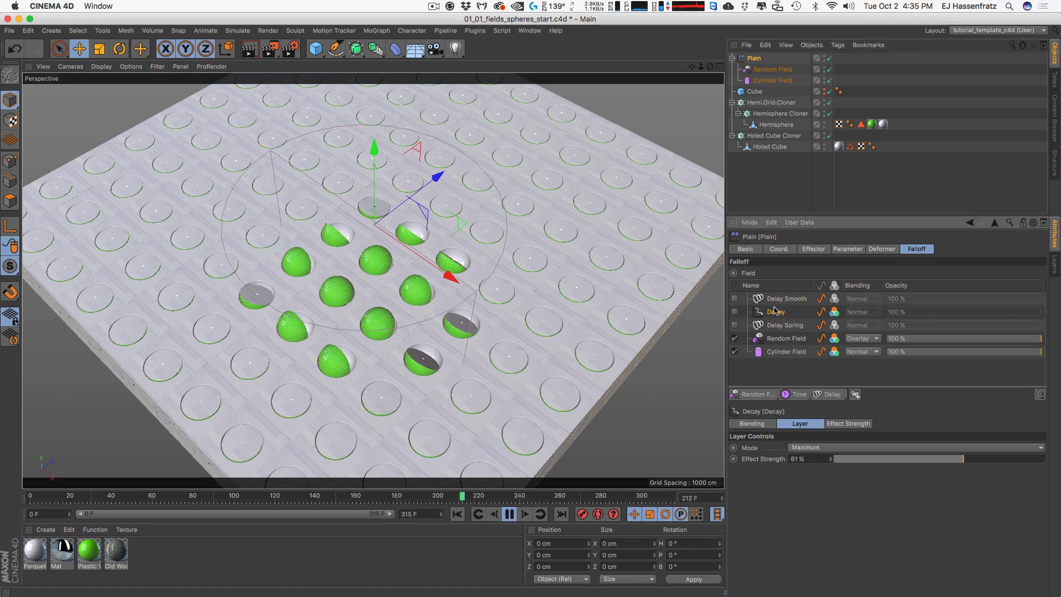
{"action": "left_click", "coordinate": [735, 312]}
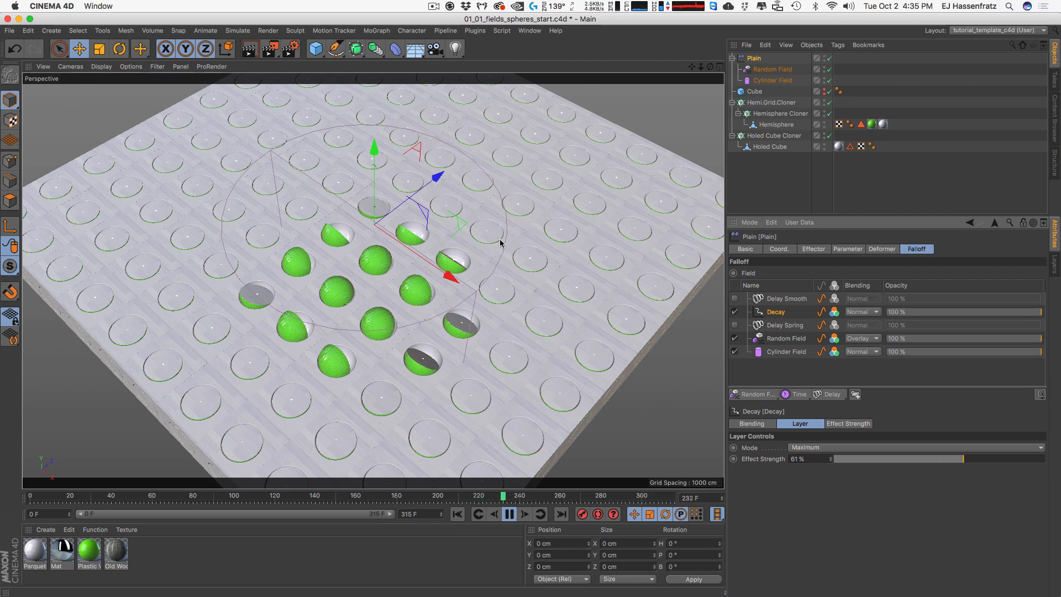
Step: Re-enable Delay Smooth and Delay Spring while moving the Plain effector across the grid to about X 234 cm and Z 279 cm
{"action": "left_click", "coordinate": [735, 299]}
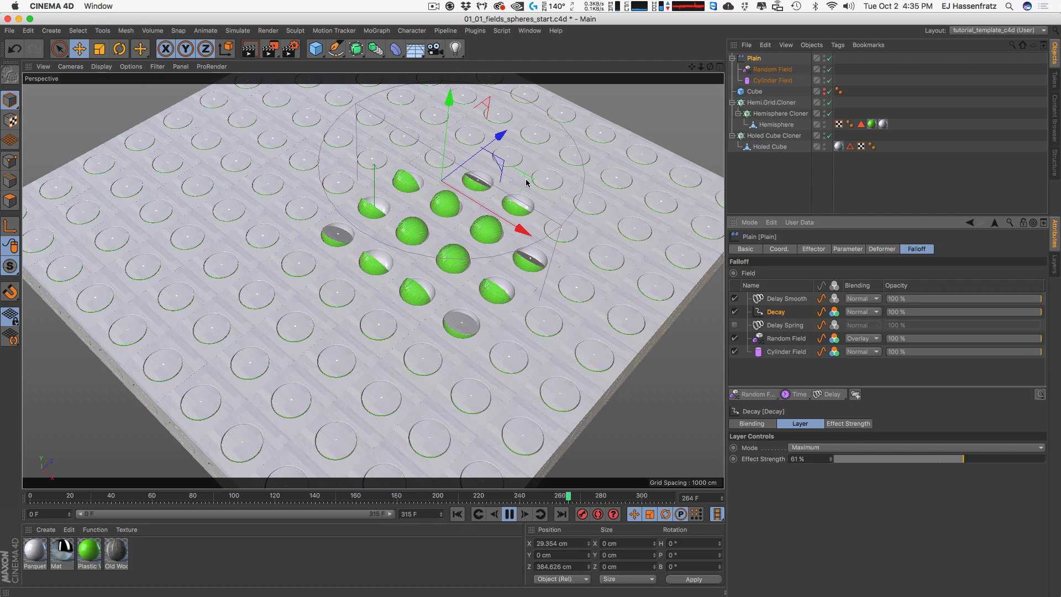
{"action": "left_click_drag", "start_coordinate": [526, 183], "coordinate": [528, 209]}
{"action": "left_click", "coordinate": [734, 326]}
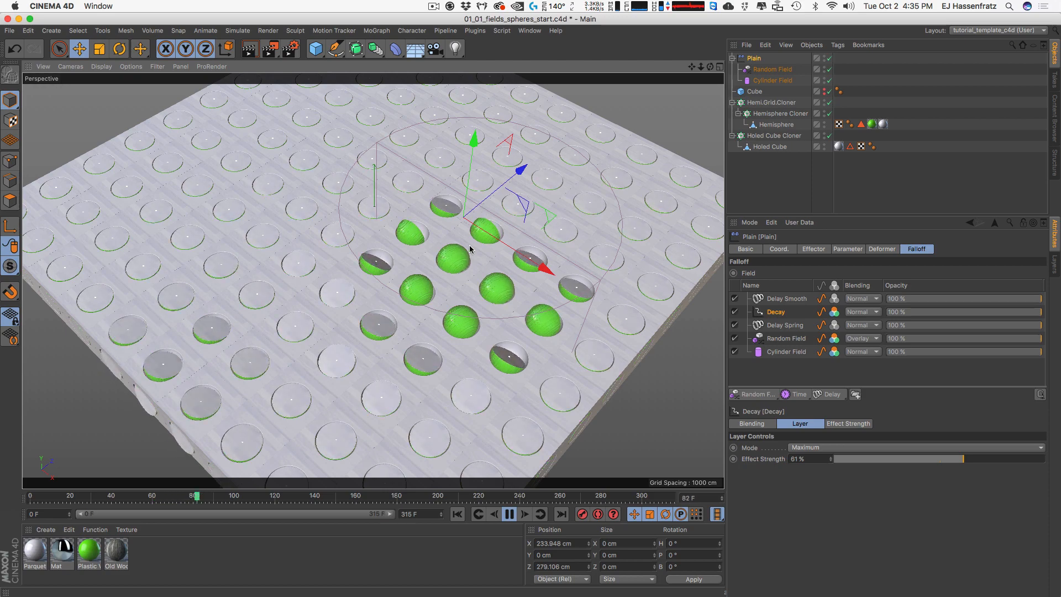
Step: Raise the Decay layer's Effect Strength to 100% and move the Plain effector to about X 571 cm and Z -77 cm
{"action": "left_click_drag", "start_coordinate": [470, 247], "coordinate": [463, 285], "text": "alt"}
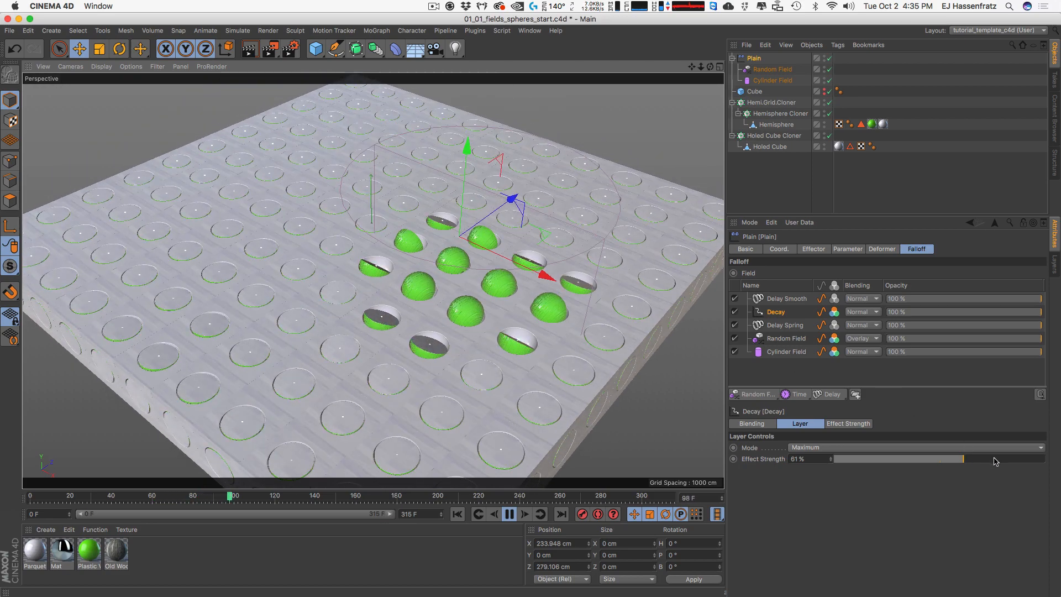
{"action": "left_click_drag", "start_coordinate": [995, 461], "coordinate": [1059, 462]}
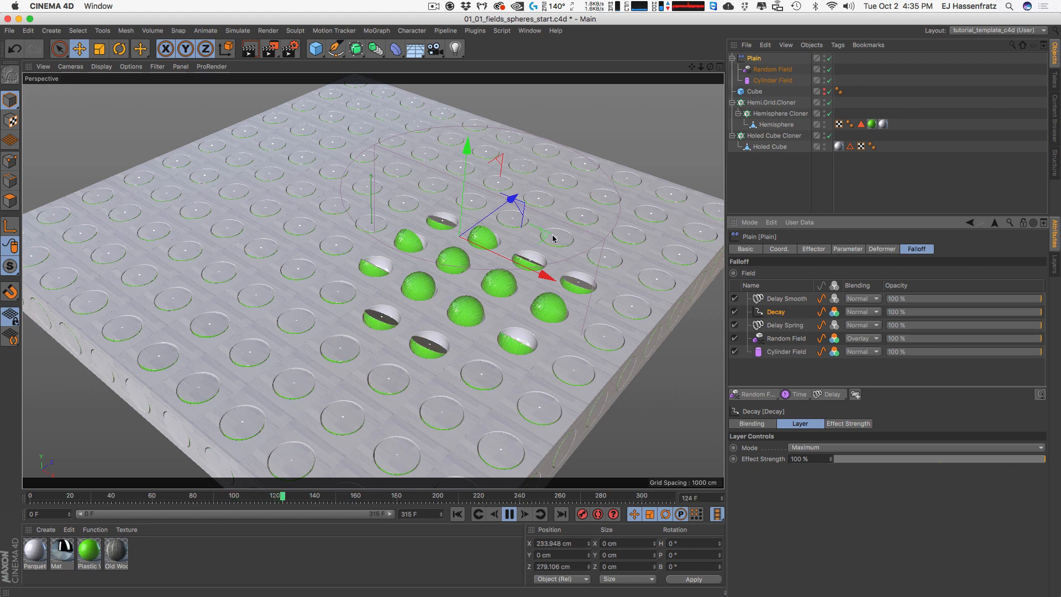
{"action": "left_click_drag", "start_coordinate": [556, 226], "coordinate": [560, 311]}
Step: Turn off the Decay layer and bring up the list of available modifier layers
{"action": "left_click", "coordinate": [734, 311]}
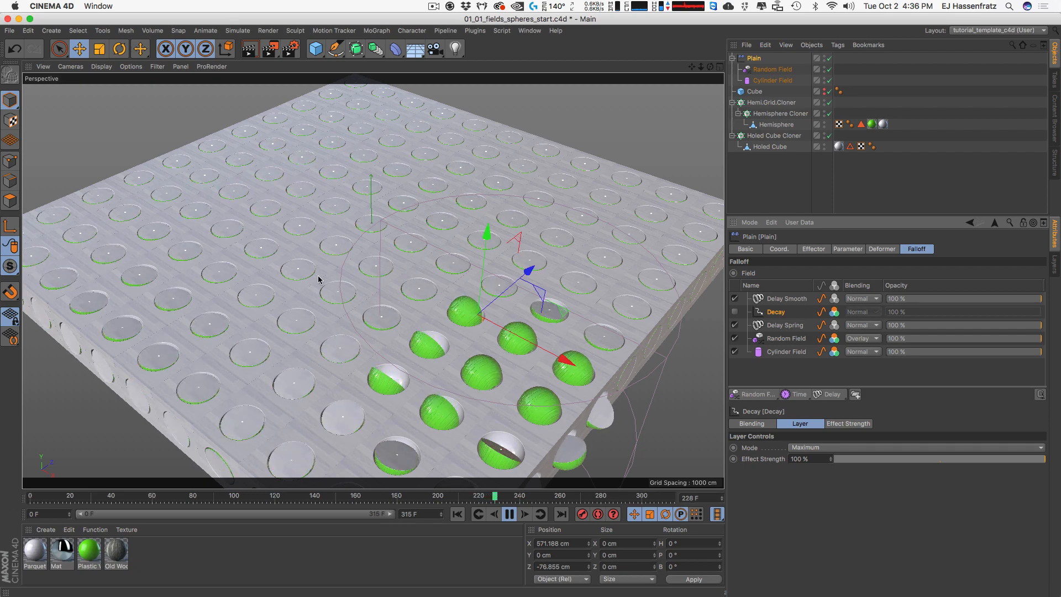
{"action": "left_click_drag", "start_coordinate": [318, 280], "coordinate": [294, 330], "text": "alt"}
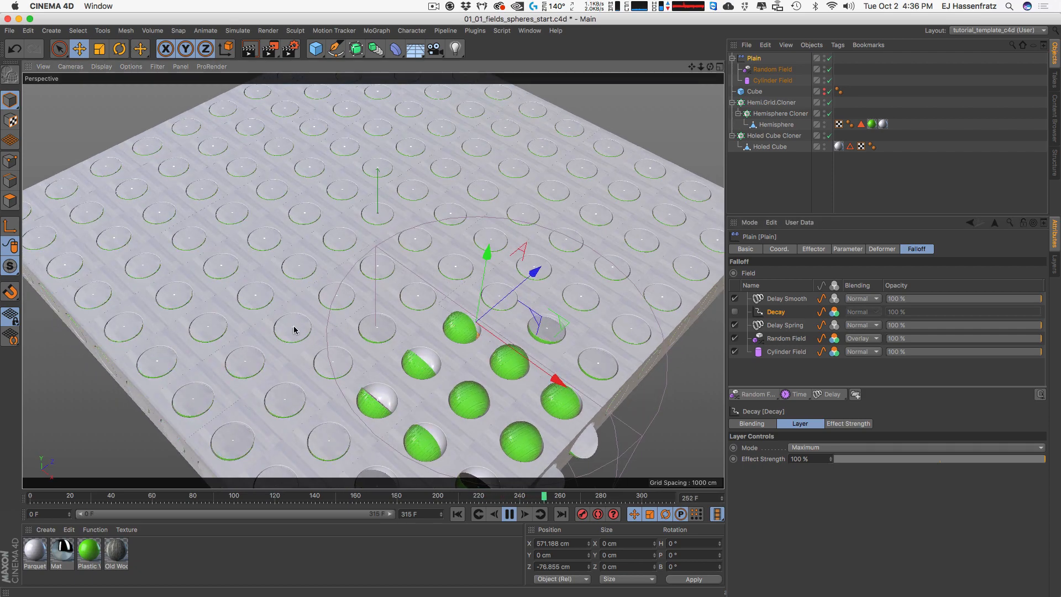
{"action": "left_click", "coordinate": [833, 394]}
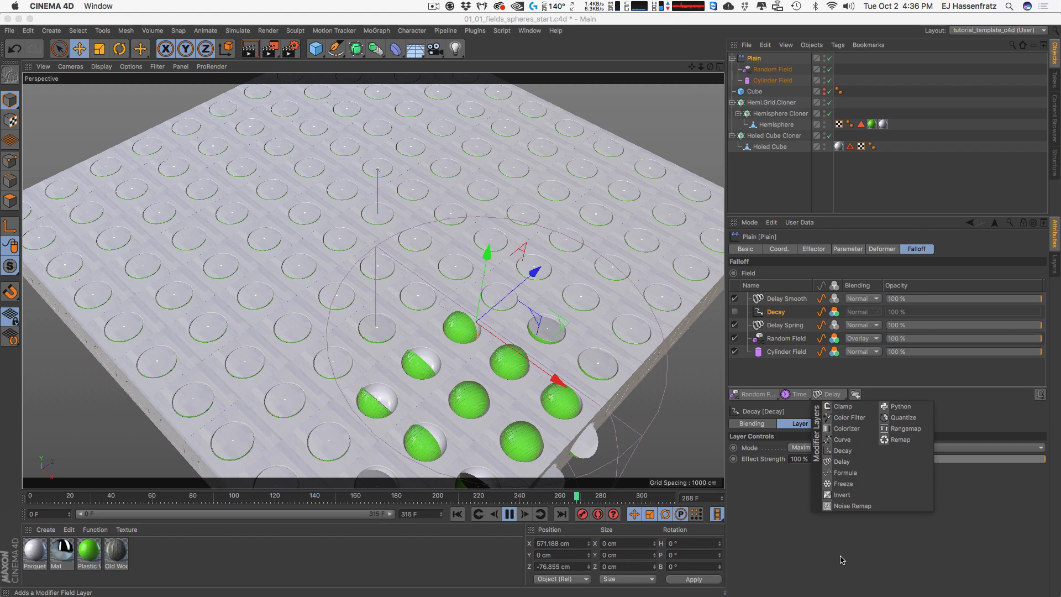
{"action": "left_click", "coordinate": [509, 513]}
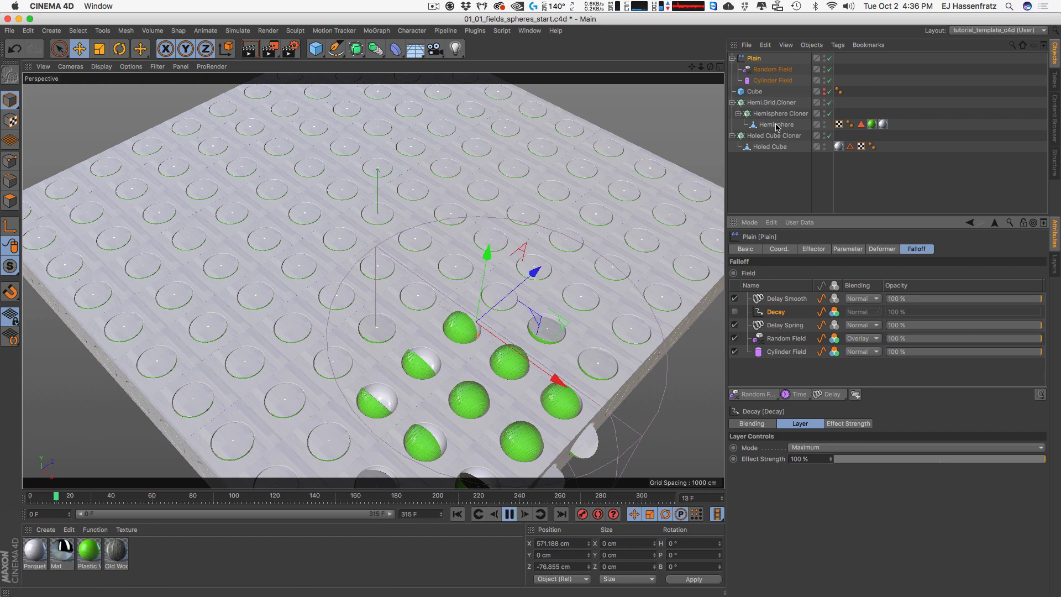
Step: Move the Cylinder Field across the grid to about X -574 cm and Z -524 cm and stop playback
{"action": "left_click", "coordinate": [771, 80]}
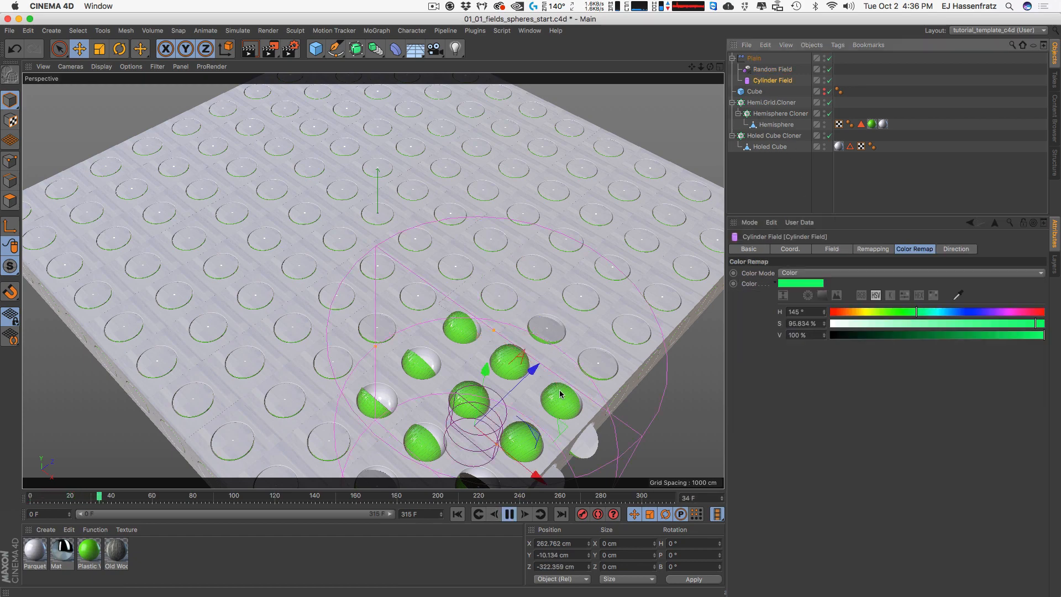
{"action": "middle_click_drag", "start_coordinate": [553, 391], "coordinate": [535, 361], "text": "alt"}
{"action": "left_click_drag", "start_coordinate": [546, 398], "coordinate": [332, 290]}
{"action": "key", "text": "F8"}
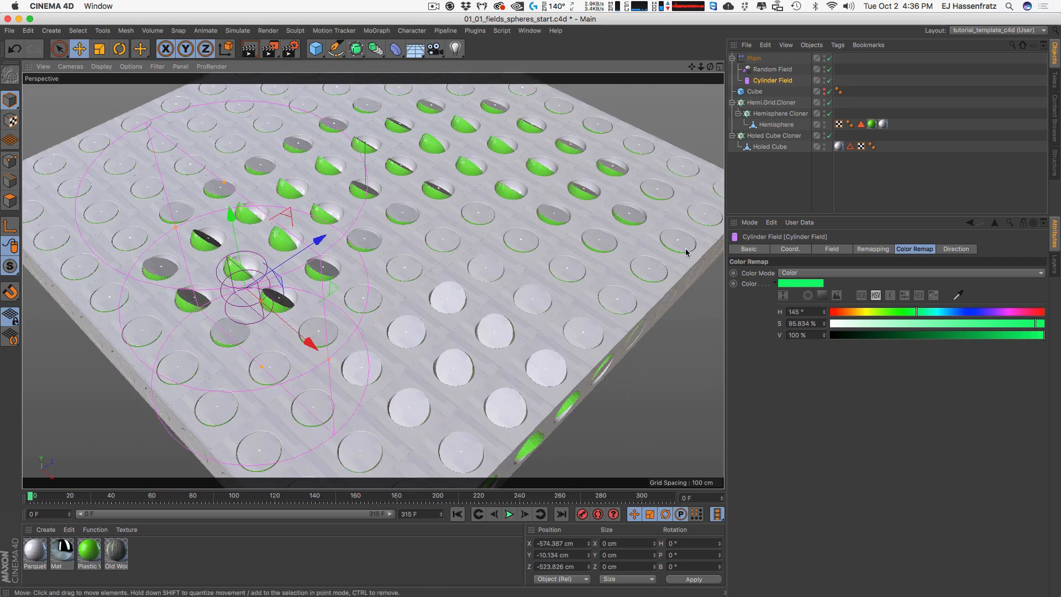
Step: Keyframe the Cylinder Field's position at frame 0, and at frame 104 with the field moved to about X -52 cm and Z 726 cm
{"action": "left_click", "coordinate": [458, 513]}
{"action": "left_click", "coordinate": [757, 81]}
{"action": "left_click", "coordinate": [790, 249]}
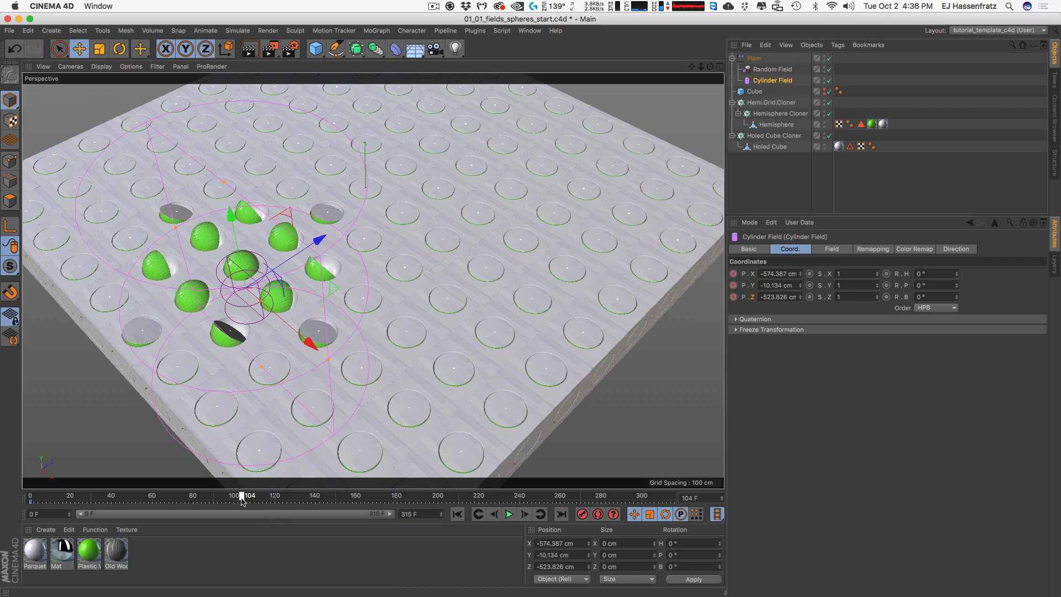
{"action": "left_click_drag", "start_coordinate": [331, 289], "coordinate": [681, 234]}
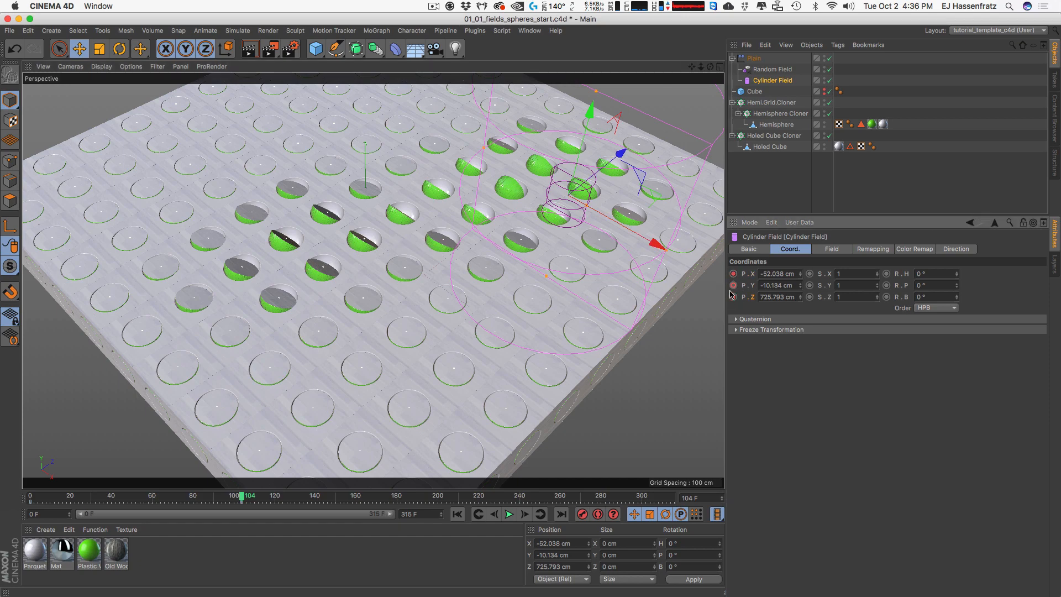
{"action": "left_click", "coordinate": [732, 286]}
Step: Move the Cylinder Field to about X -1174 cm and Z -388 cm at frame 179, and delete its position animation tracks
{"action": "left_click", "coordinate": [395, 496]}
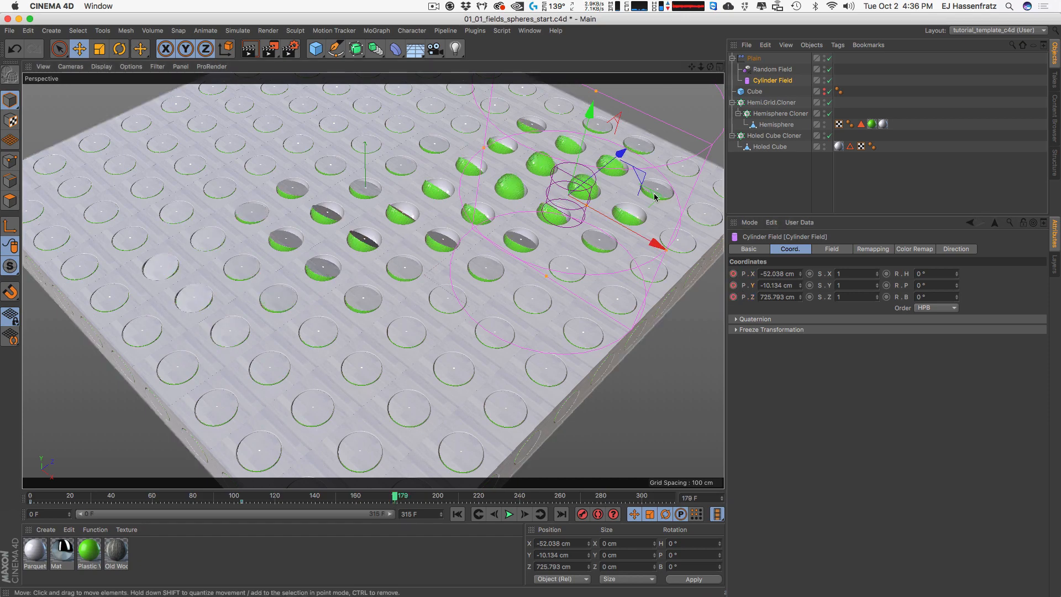
{"action": "left_click_drag", "start_coordinate": [655, 197], "coordinate": [265, 193]}
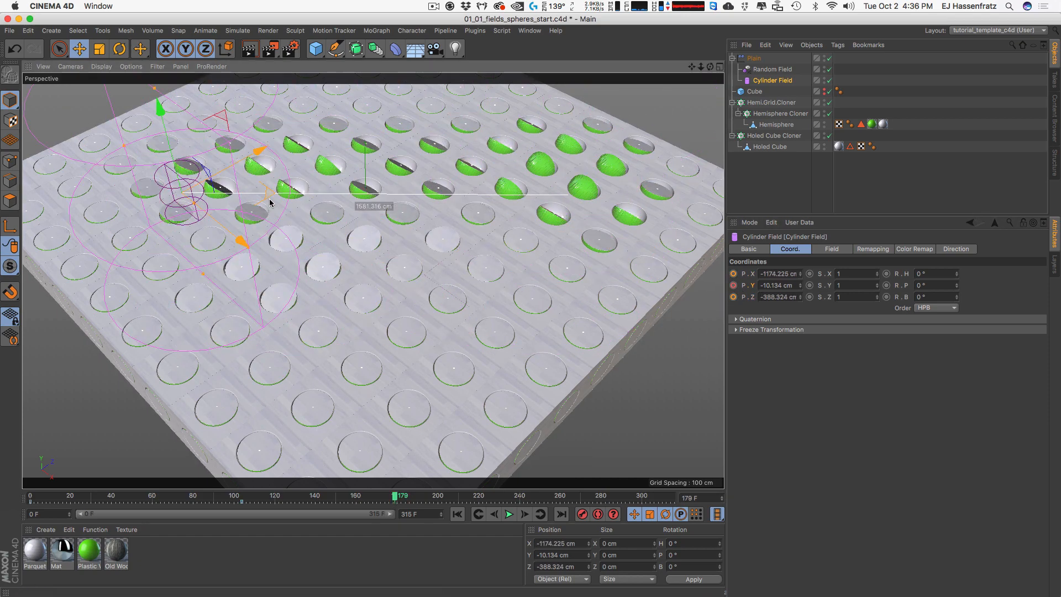
{"action": "right_click", "coordinate": [744, 280]}
{"action": "mouse_move", "coordinate": [785, 280]}
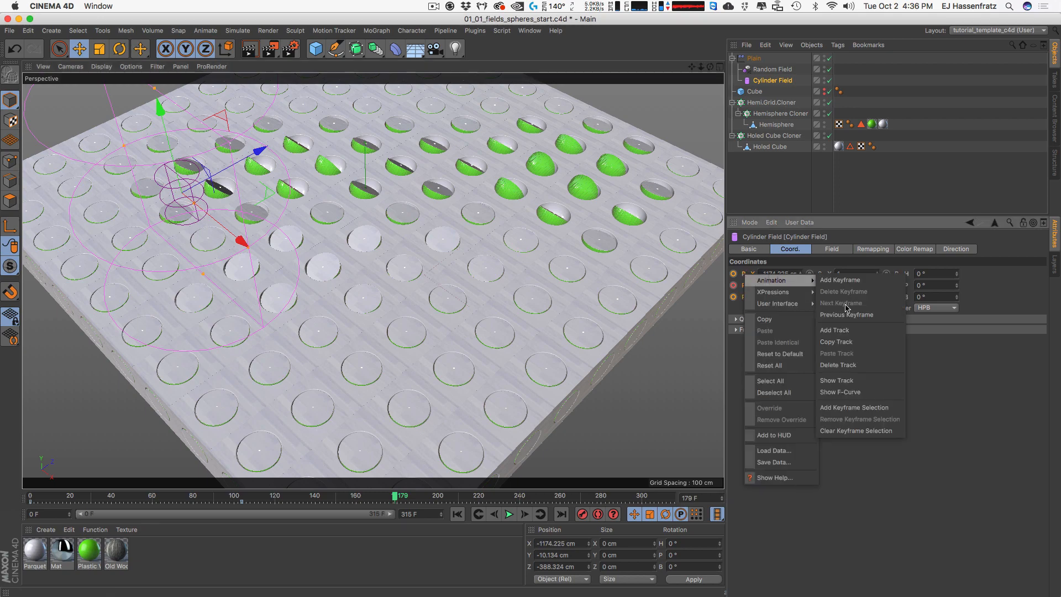
{"action": "left_click", "coordinate": [836, 362]}
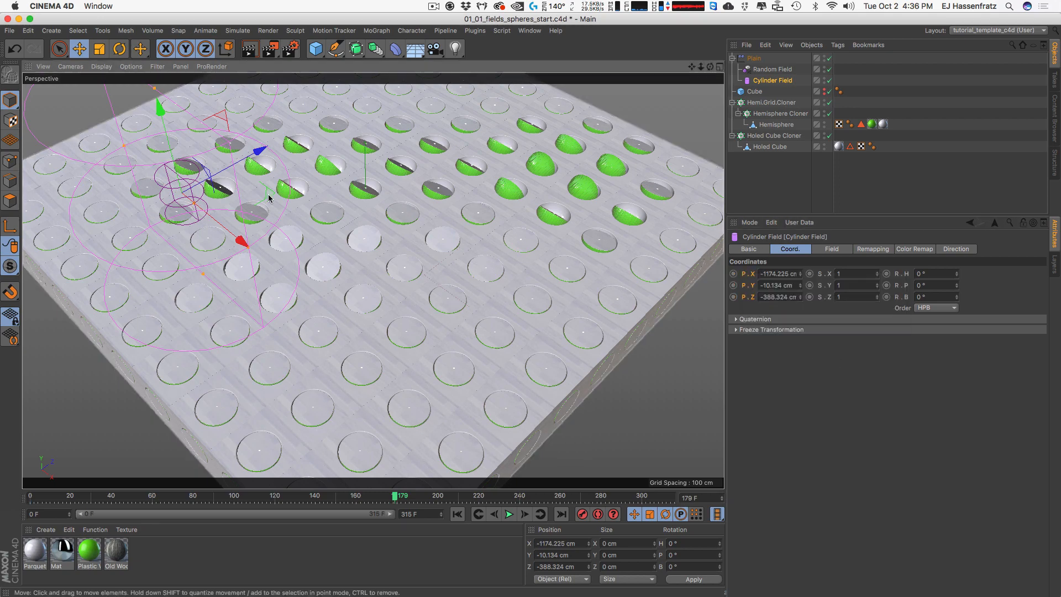
Step: Return to frame 0 and move the Cylinder Field off the grid to about X -917 cm and Z -1518 cm
{"action": "left_click_drag", "start_coordinate": [268, 192], "coordinate": [340, 333]}
{"action": "left_click", "coordinate": [458, 514]}
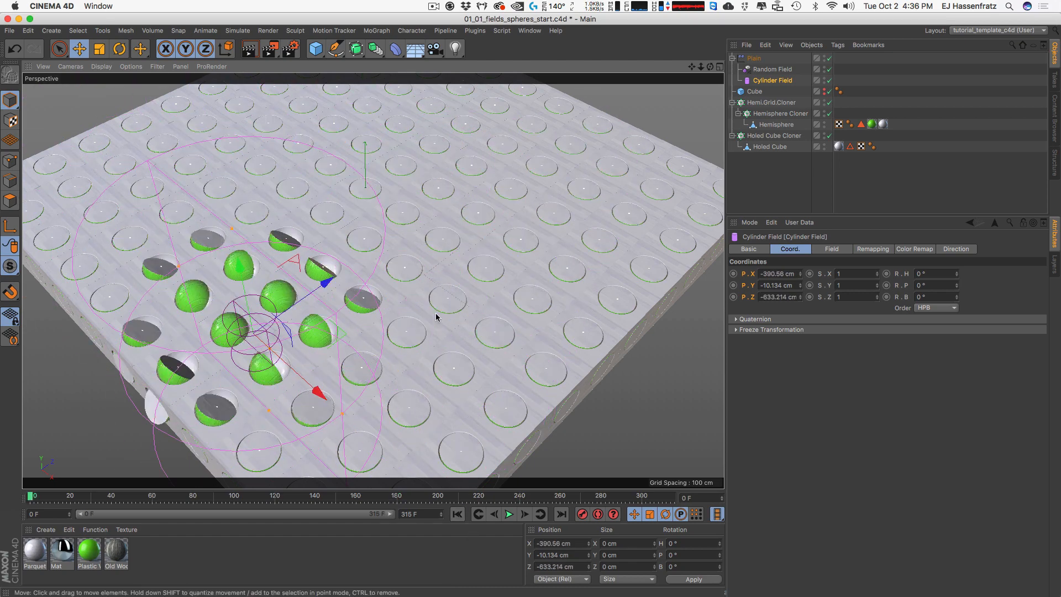
{"action": "left_click_drag", "start_coordinate": [357, 343], "coordinate": [386, 319], "text": "alt"}
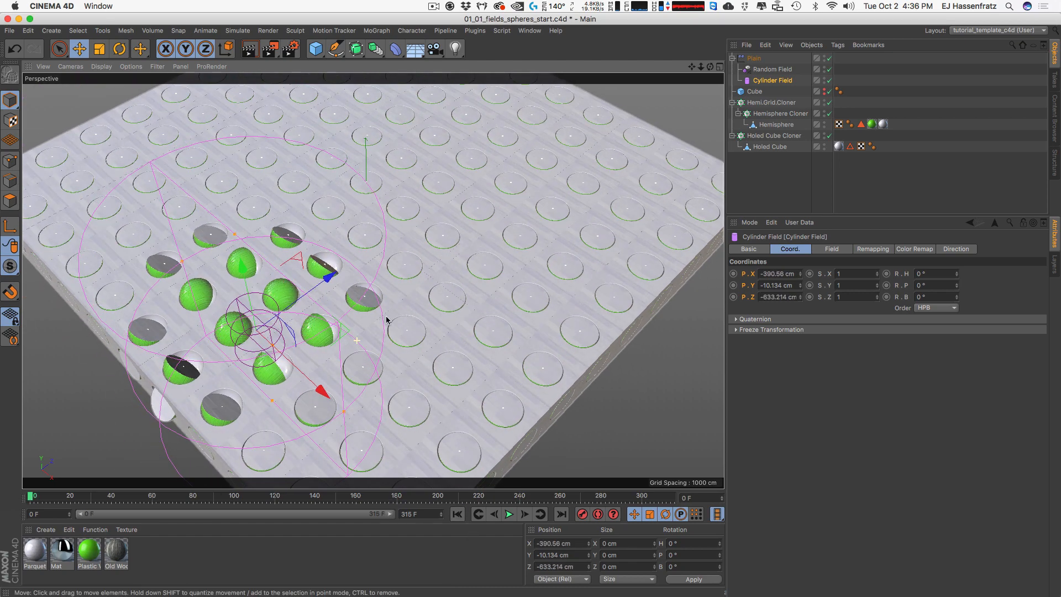
{"action": "right_click_drag", "start_coordinate": [387, 313], "coordinate": [364, 327], "text": "alt"}
{"action": "left_click_drag", "start_coordinate": [363, 328], "coordinate": [123, 394]}
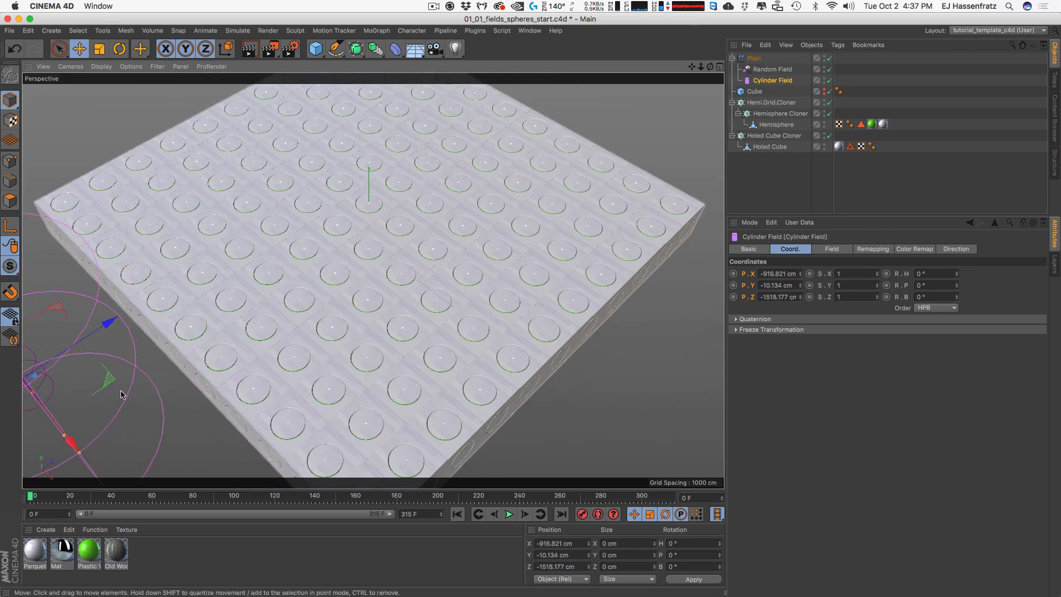
Step: Open the Cappucino motion recorder and place its window clear of the grid
{"action": "left_click", "coordinate": [471, 31]}
{"action": "mouse_move", "coordinate": [412, 31]}
{"action": "mouse_move", "coordinate": [421, 48]}
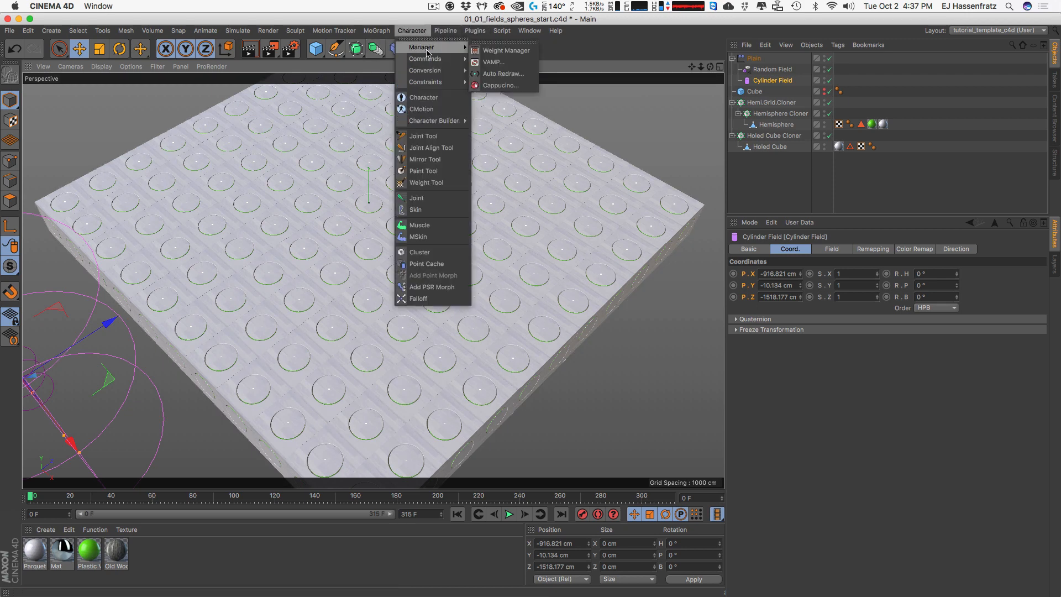
{"action": "left_click", "coordinate": [501, 86]}
{"action": "left_click_drag", "start_coordinate": [492, 31], "coordinate": [680, 92]}
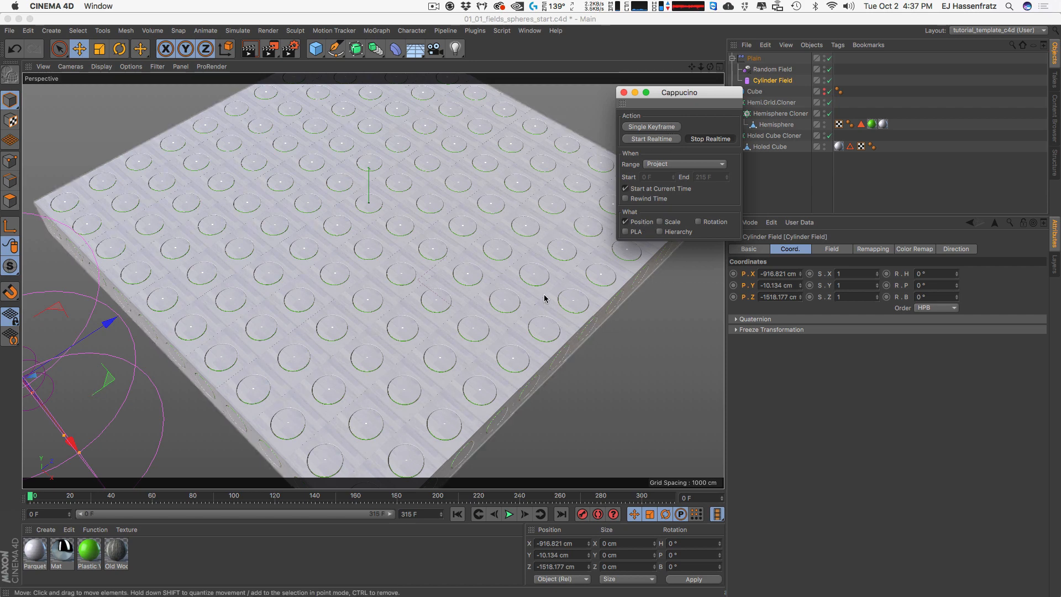
Step: Record the Cylinder Field's position in real time along a path over the grid, ending at about X -346 cm and Z 1918 cm
{"action": "left_click", "coordinate": [673, 139]}
{"action": "mouse_move", "coordinate": [105, 438]}
{"action": "left_mouse_down"}
{"action": "mouse_move", "coordinate": [82, 390]}
{"action": "mouse_move", "coordinate": [145, 387]}
{"action": "mouse_move", "coordinate": [220, 358]}
{"action": "mouse_move", "coordinate": [277, 289]}
{"action": "mouse_move", "coordinate": [309, 183]}
{"action": "mouse_move", "coordinate": [385, 129]}
{"action": "mouse_move", "coordinate": [531, 120]}
{"action": "mouse_move", "coordinate": [608, 164]}
{"action": "mouse_move", "coordinate": [553, 185]}
{"action": "mouse_move", "coordinate": [358, 212]}
{"action": "mouse_move", "coordinate": [332, 268]}
{"action": "mouse_move", "coordinate": [365, 315]}
{"action": "mouse_move", "coordinate": [406, 336]}
{"action": "mouse_move", "coordinate": [564, 318]}
{"action": "left_mouse_up"}
{"action": "mouse_move", "coordinate": [581, 319]}
{"action": "left_mouse_down"}
{"action": "mouse_move", "coordinate": [620, 384]}
{"action": "mouse_move", "coordinate": [520, 424]}
{"action": "mouse_move", "coordinate": [453, 414]}
{"action": "mouse_move", "coordinate": [436, 369]}
{"action": "mouse_move", "coordinate": [507, 311]}
{"action": "mouse_move", "coordinate": [561, 133]}
{"action": "mouse_move", "coordinate": [712, 74]}
{"action": "left_mouse_up"}
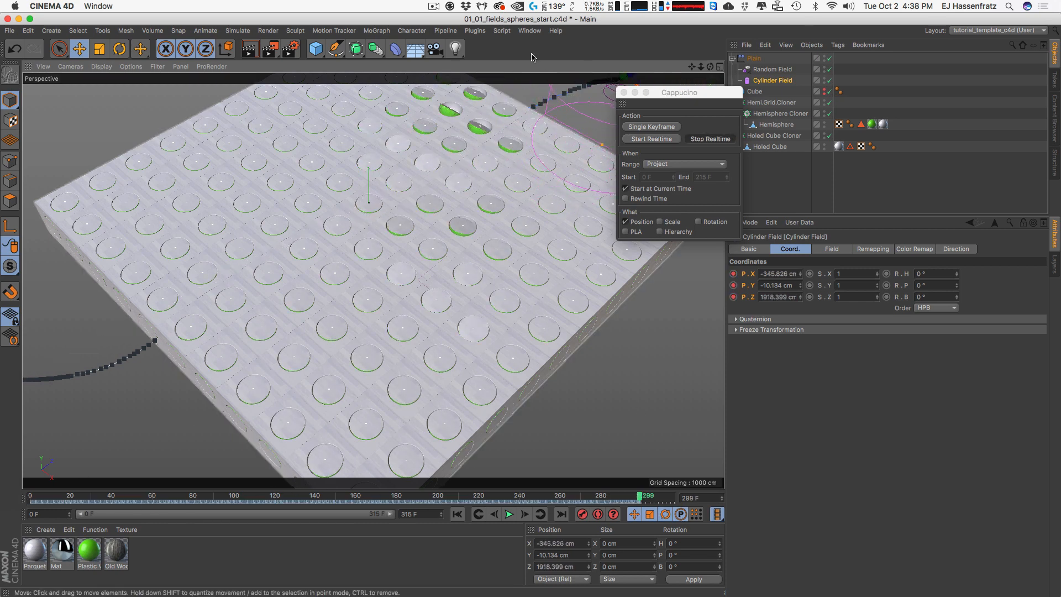
Step: Close Cappucino, view the scene in the four-viewport layout, and restore the full perspective view
{"action": "left_click", "coordinate": [530, 31]}
{"action": "left_click", "coordinate": [553, 160]}
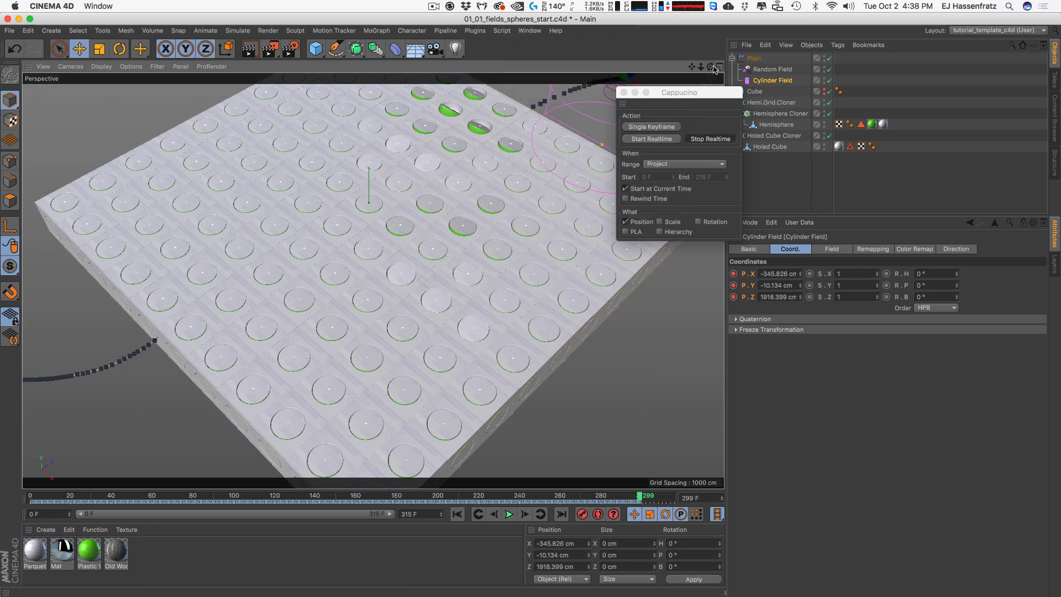
{"action": "left_click", "coordinate": [719, 66]}
{"action": "left_click", "coordinate": [623, 92]}
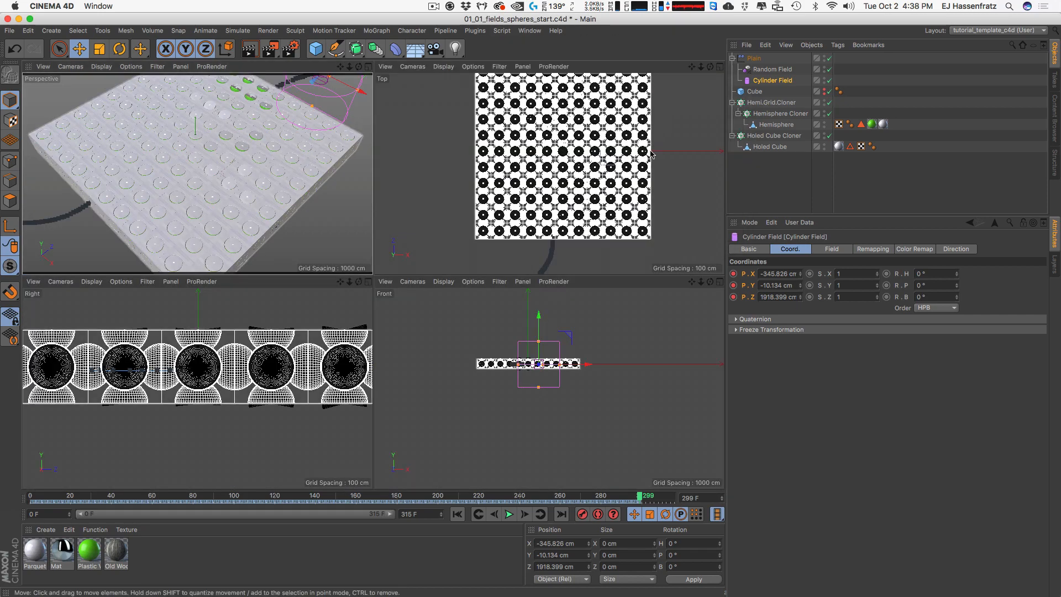
{"action": "left_click_drag", "start_coordinate": [829, 103], "coordinate": [829, 135]}
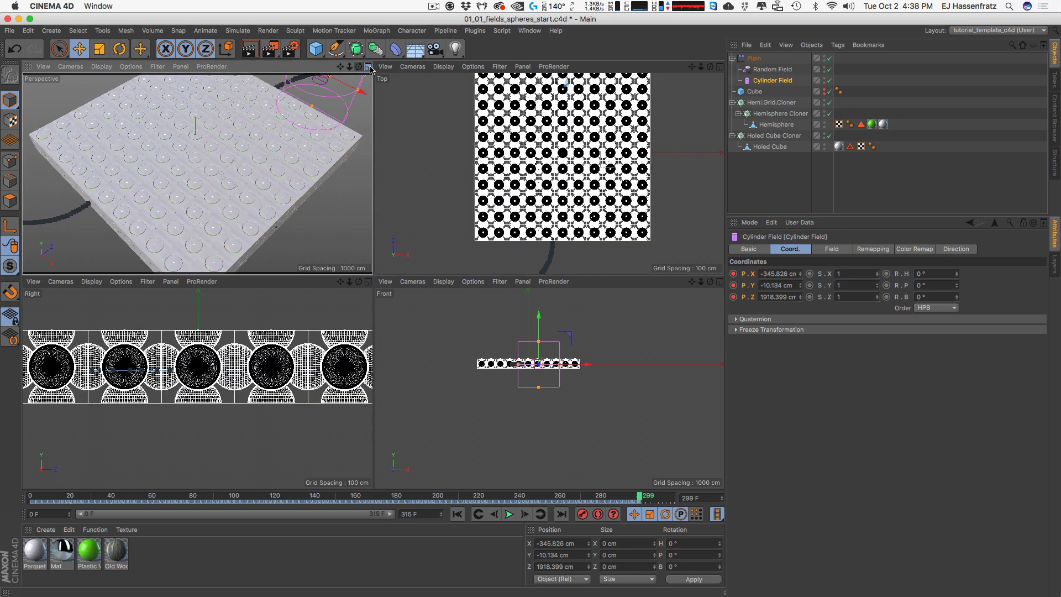
{"action": "key", "text": "F1"}
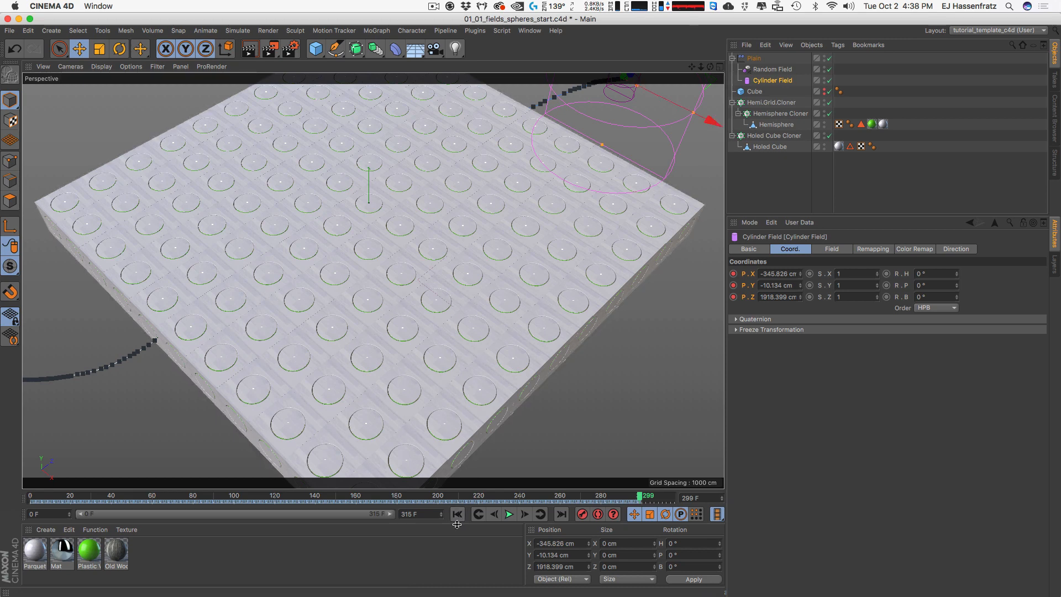
Step: Play the recorded Cylinder Field animation and examine the field_spheres.mp4 render in the Picture Viewer
{"action": "left_click", "coordinate": [508, 514]}
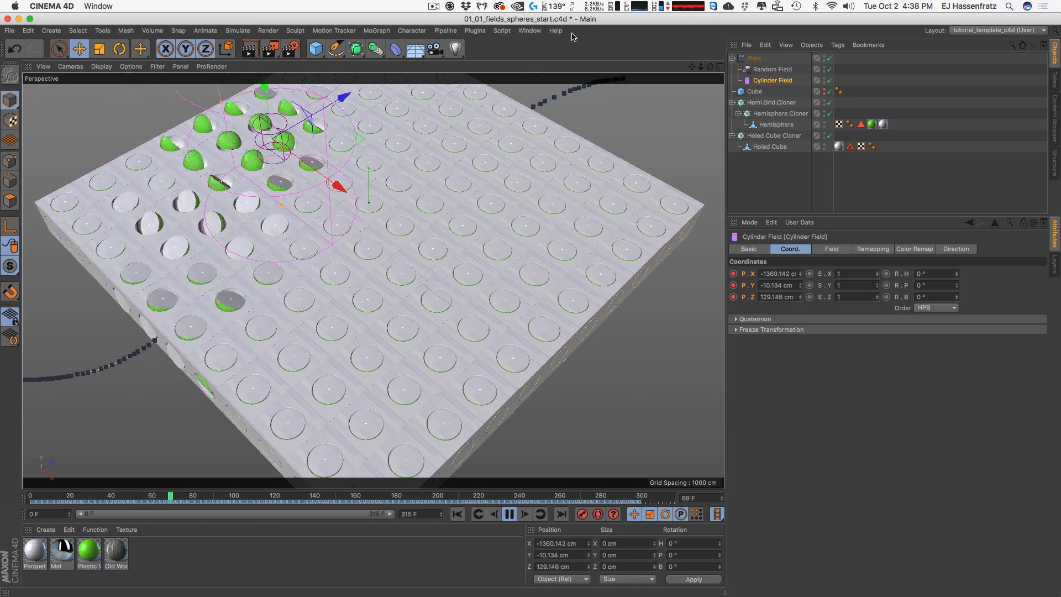
{"action": "left_click", "coordinate": [529, 30]}
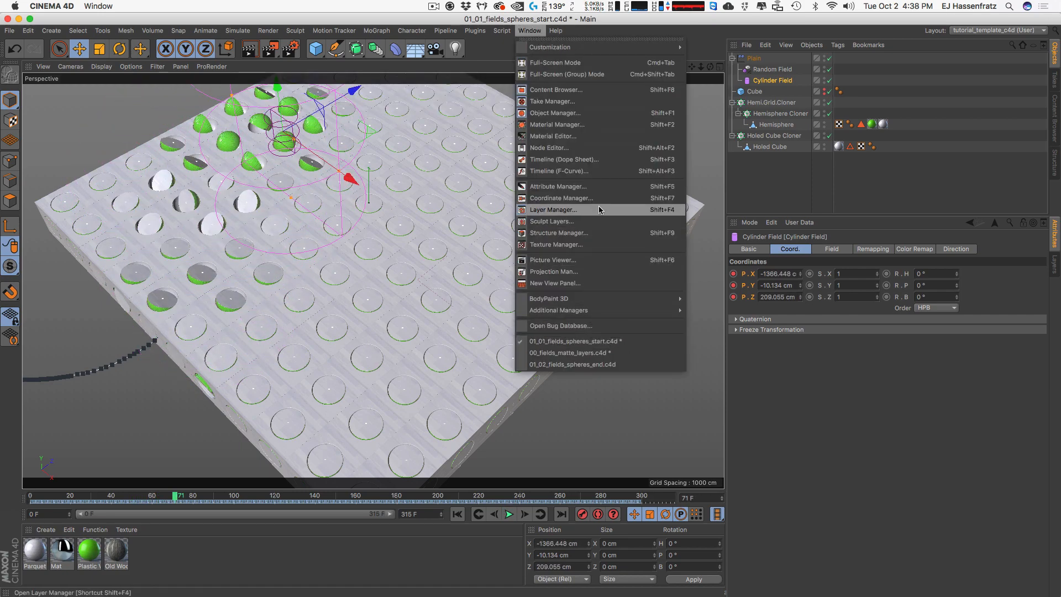
{"action": "left_click", "coordinate": [555, 259]}
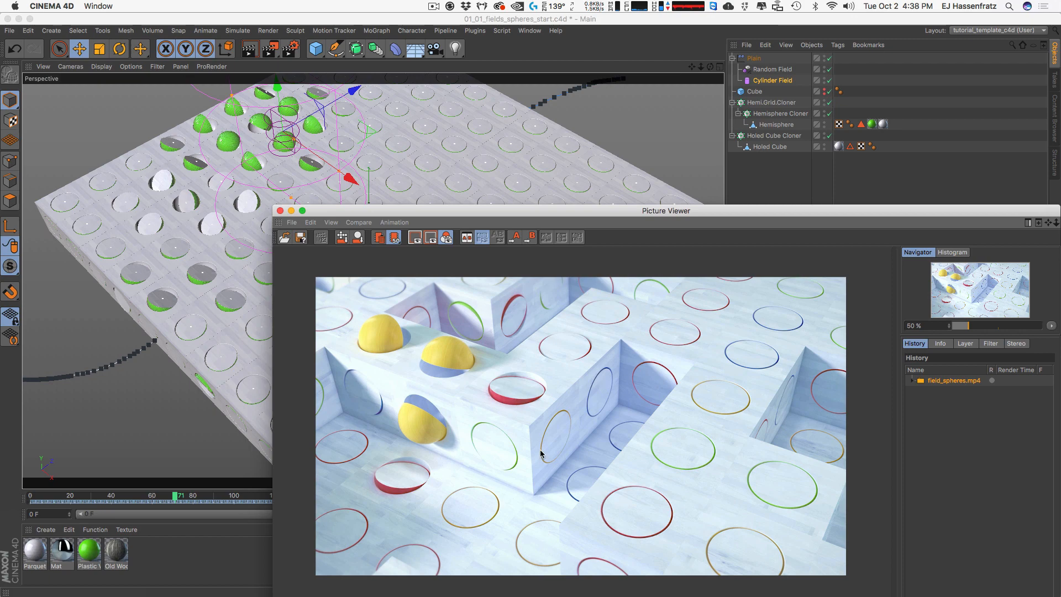
{"action": "left_click_drag", "start_coordinate": [553, 211], "coordinate": [386, 58]}
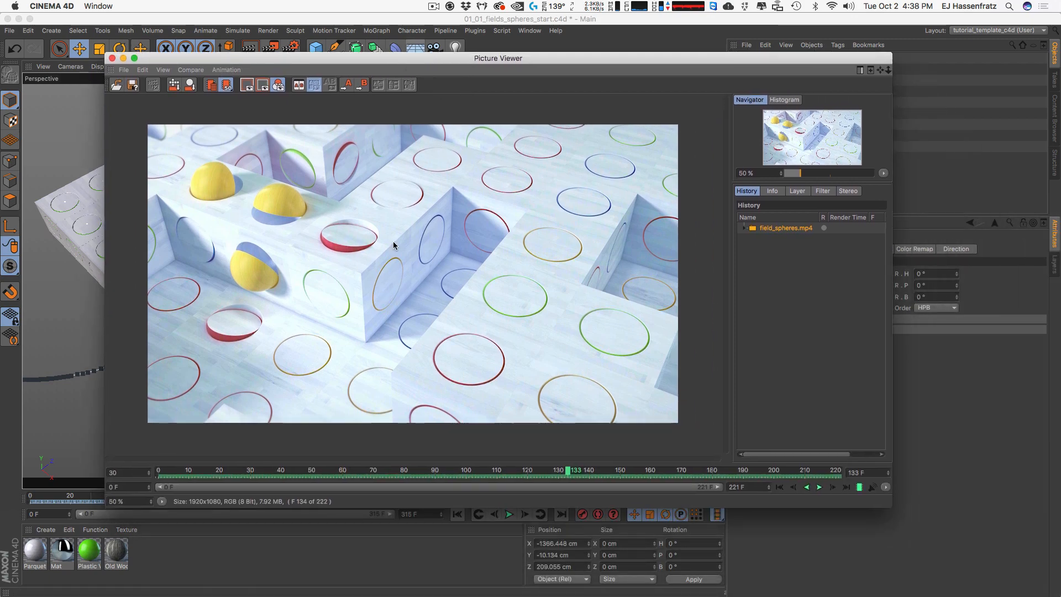
{"action": "left_click", "coordinate": [111, 59]}
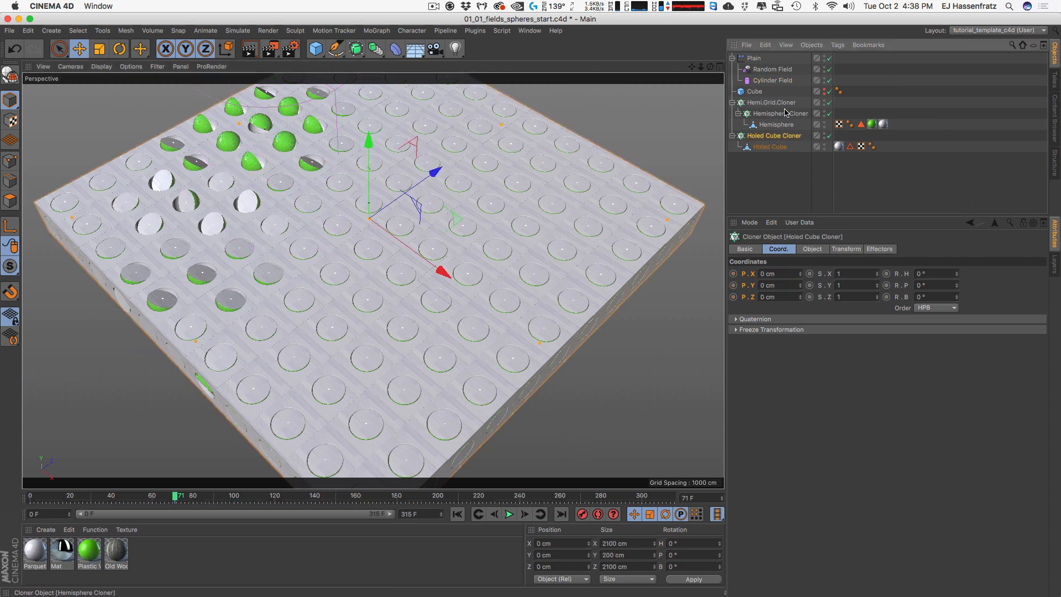
Step: Add a Plain effector that affects both the Hemi.Grid.Cloner and the Holed Cube Cloner
{"action": "left_click", "coordinate": [804, 102], "text": "ctrl"}
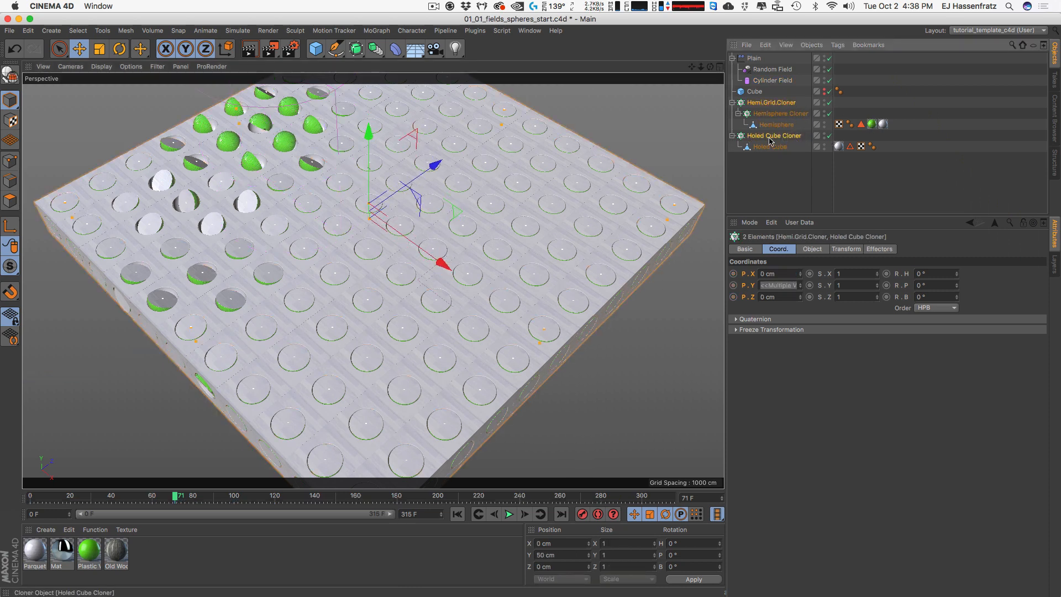
{"action": "left_click", "coordinate": [376, 30]}
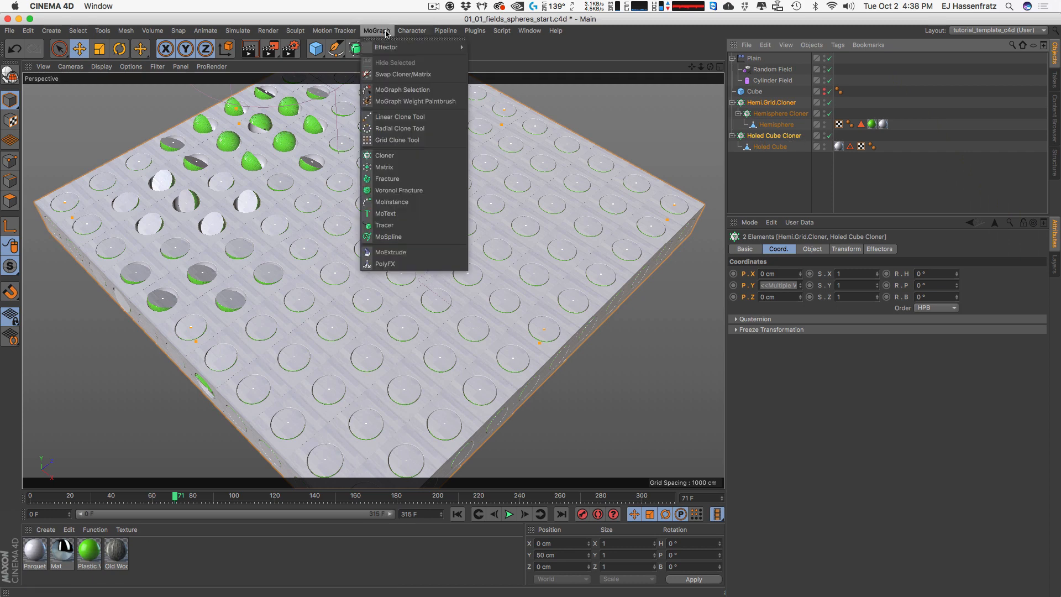
{"action": "mouse_move", "coordinate": [415, 47]}
{"action": "left_click", "coordinate": [489, 66]}
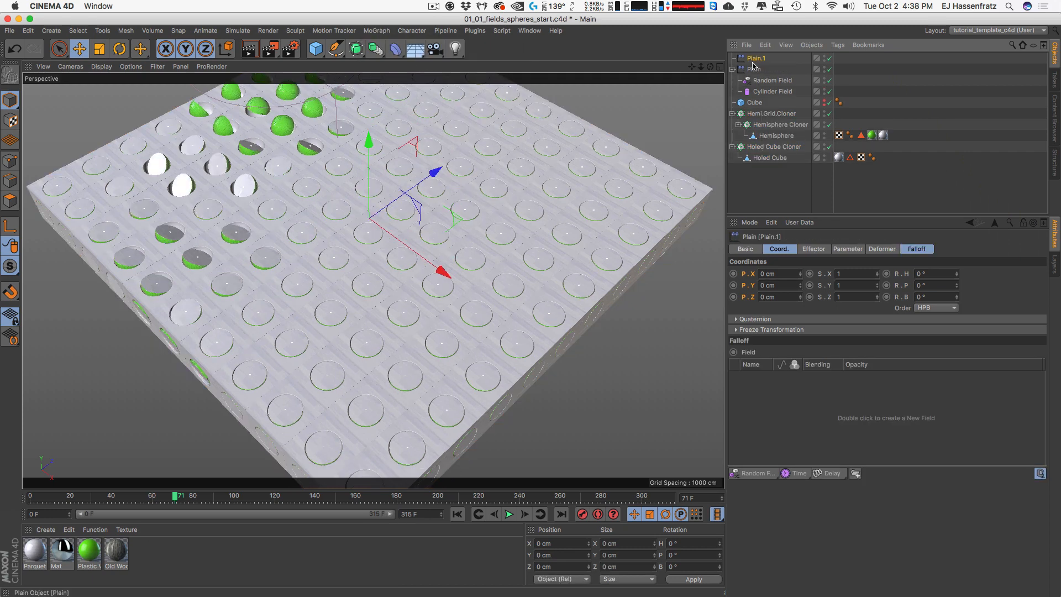
Step: Rename the original Plain effector to Plain.R and the new one to Plain.PosY
{"action": "double_click", "coordinate": [756, 58]}
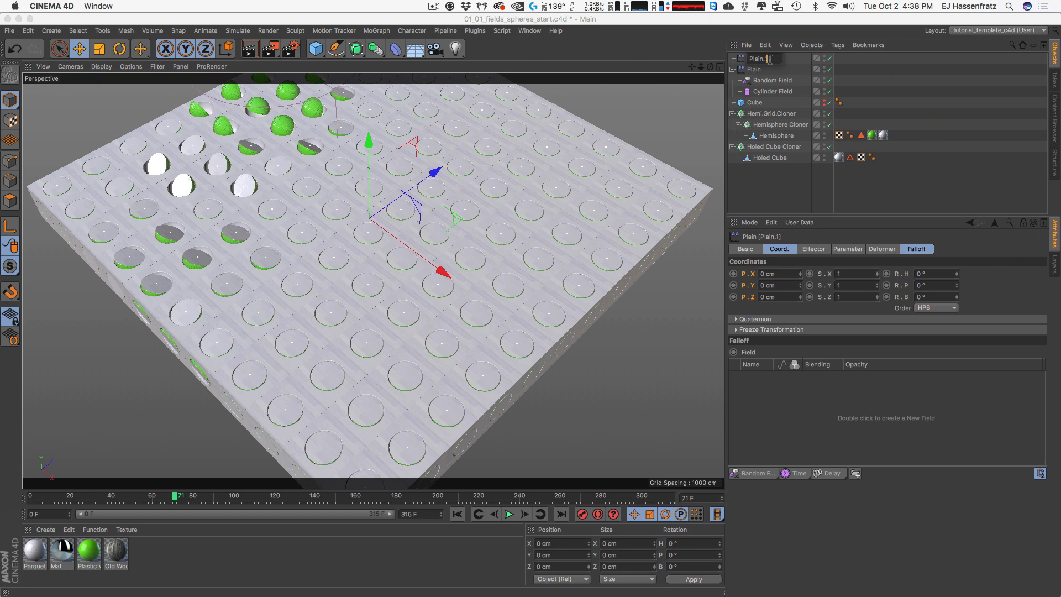
{"action": "key", "text": "Tab"}
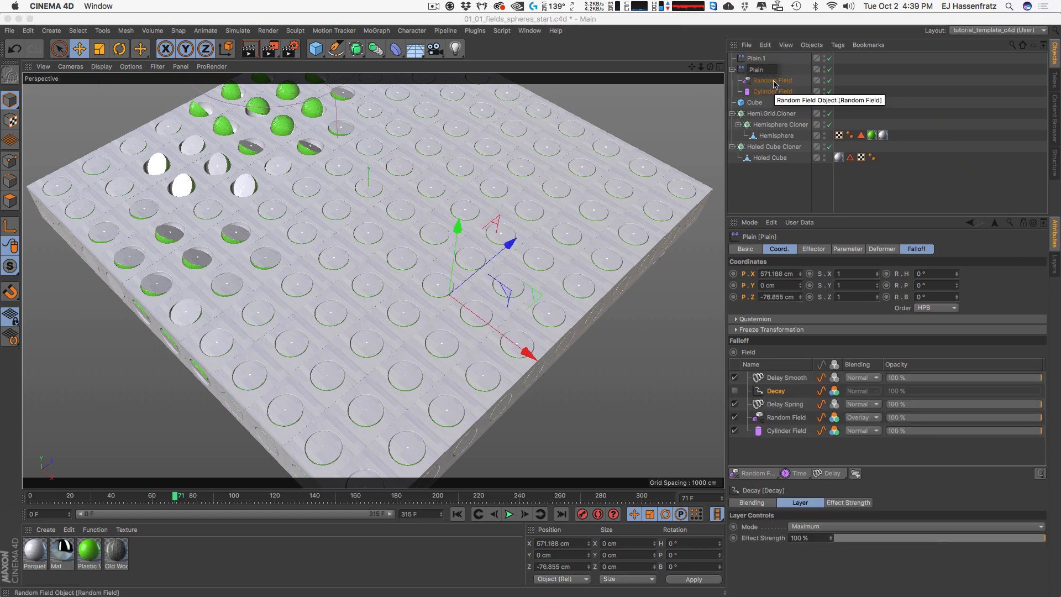
{"action": "key", "text": "Return"}
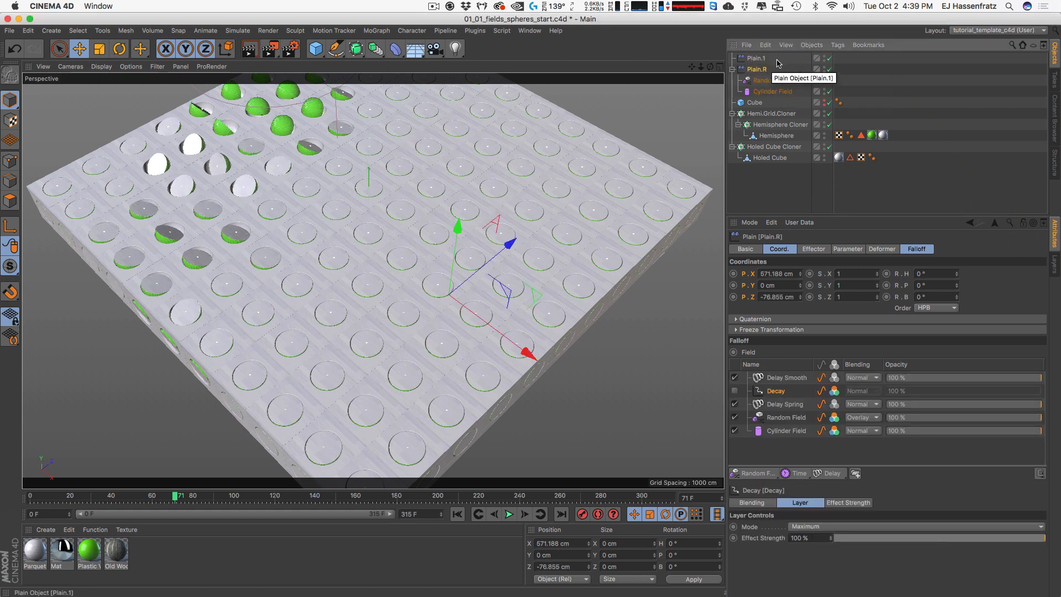
{"action": "double_click", "coordinate": [776, 58]}
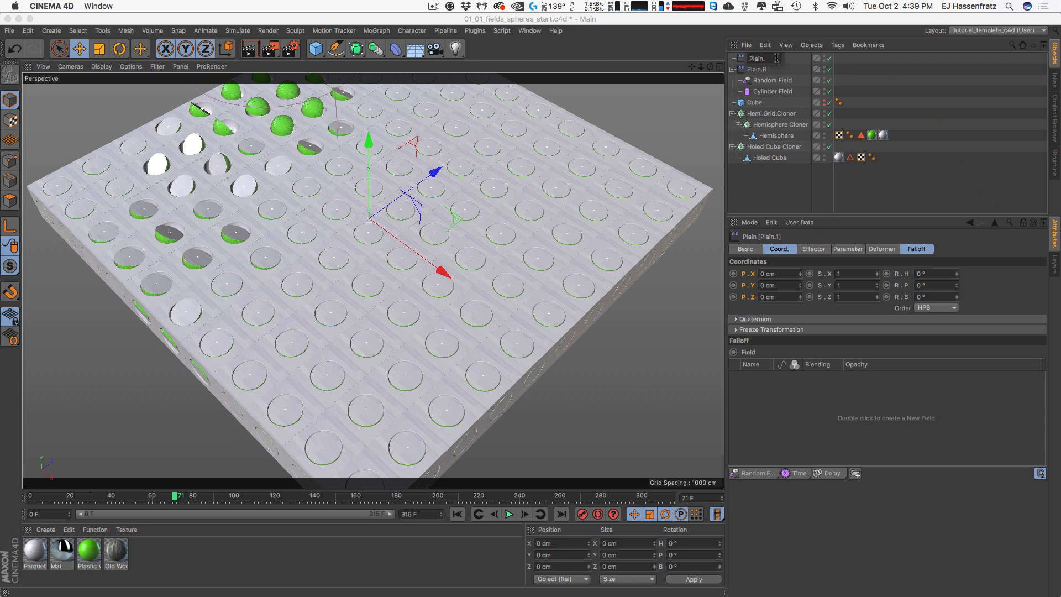
{"action": "key", "text": "Return"}
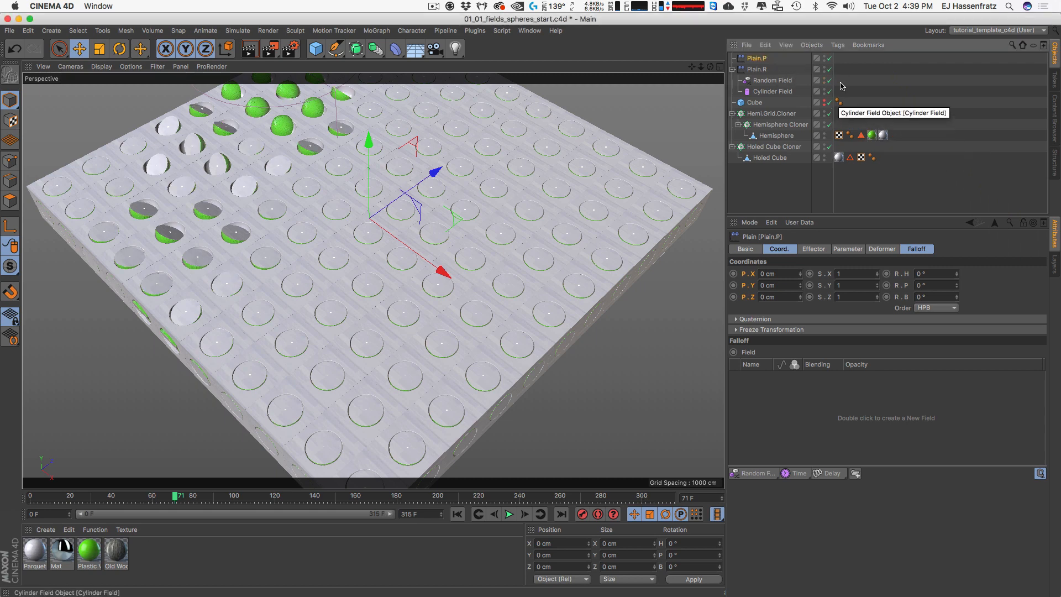
{"action": "double_click", "coordinate": [761, 60]}
{"action": "type", "text": "ox"}
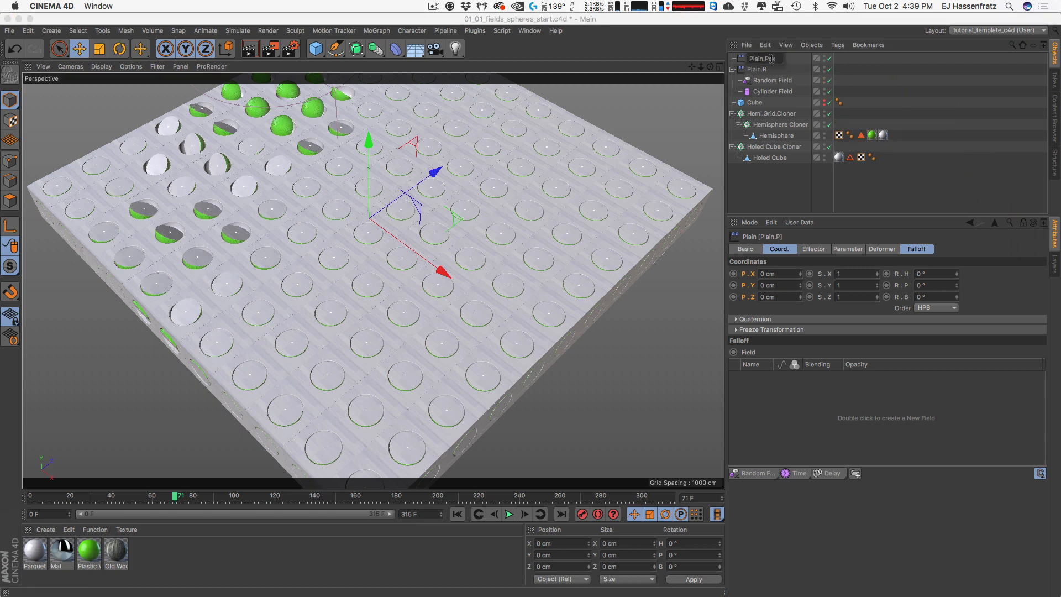
{"action": "key", "text": "BackSpace"}
{"action": "type", "text": "sY"}
{"action": "key", "text": "Return"}
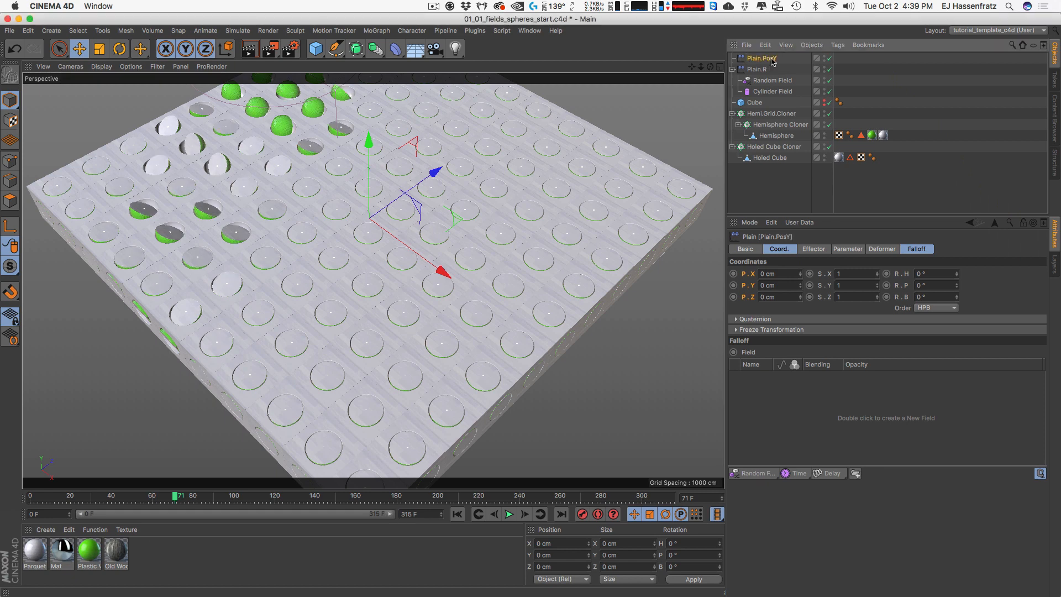
Step: Set the Y position offset of the Plain.PosY effector to 200 cm
{"action": "left_click", "coordinate": [804, 250]}
{"action": "left_click", "coordinate": [847, 249]}
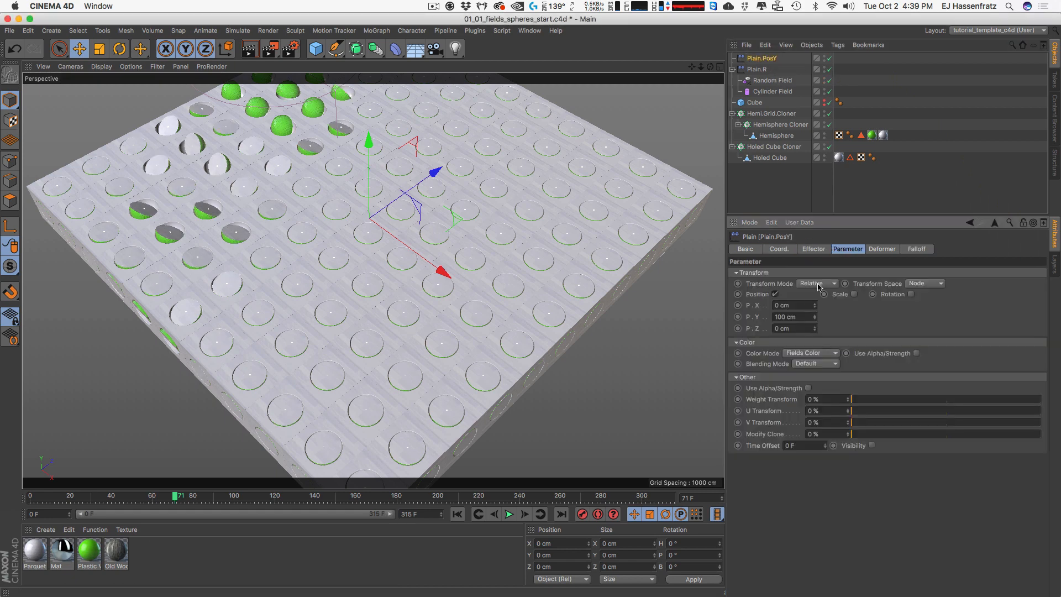
{"action": "type", "text": "200"}
{"action": "key", "text": "Return"}
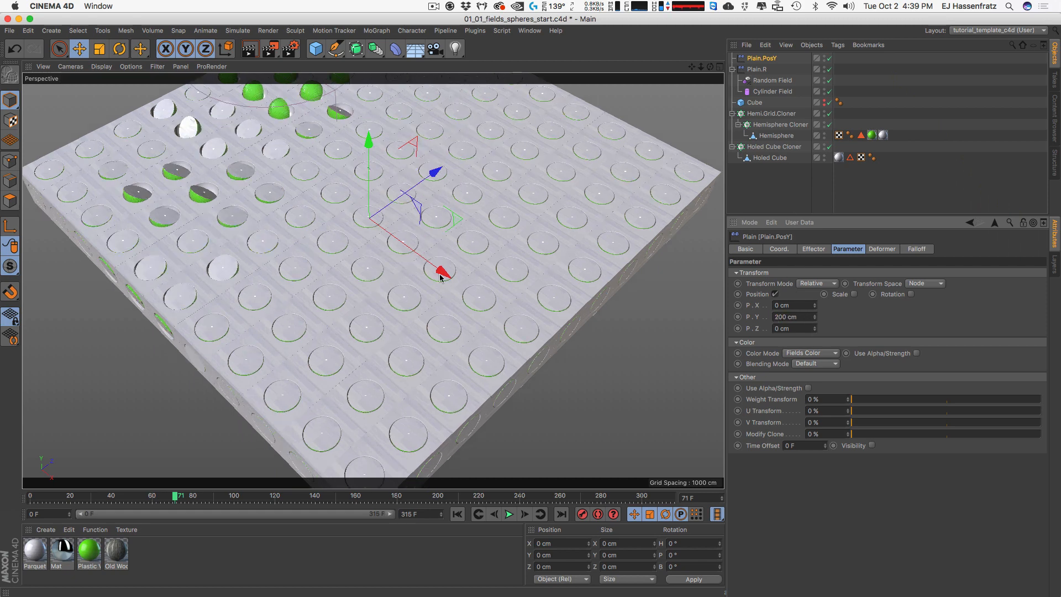
Step: Add a Random Field to the falloff of the Plain.PosY effector and view the offset blocks from a lower angle
{"action": "left_click", "coordinate": [917, 249]}
{"action": "left_click", "coordinate": [753, 394]}
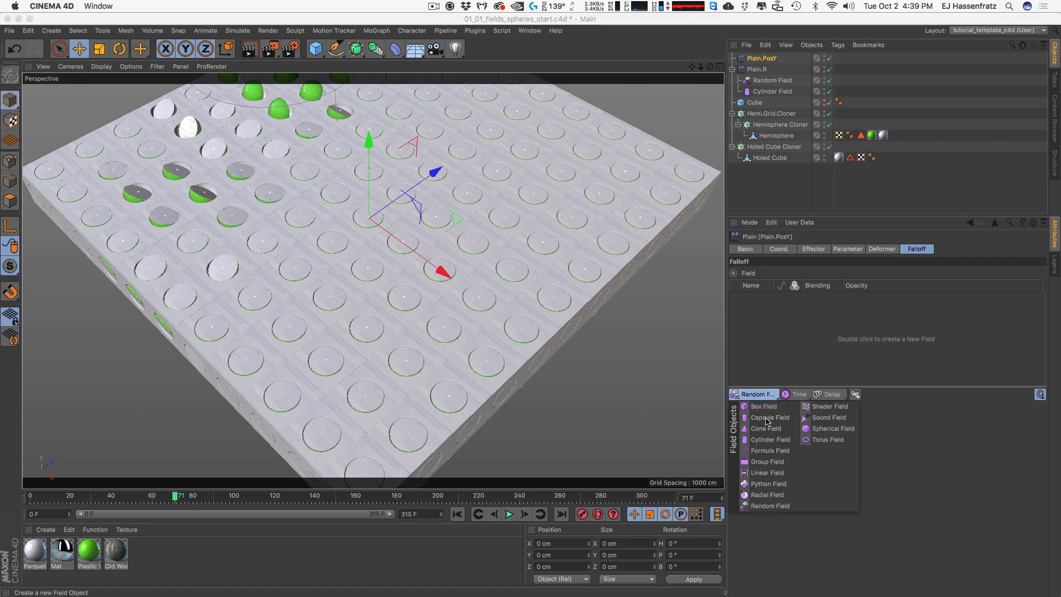
{"action": "left_click", "coordinate": [777, 506]}
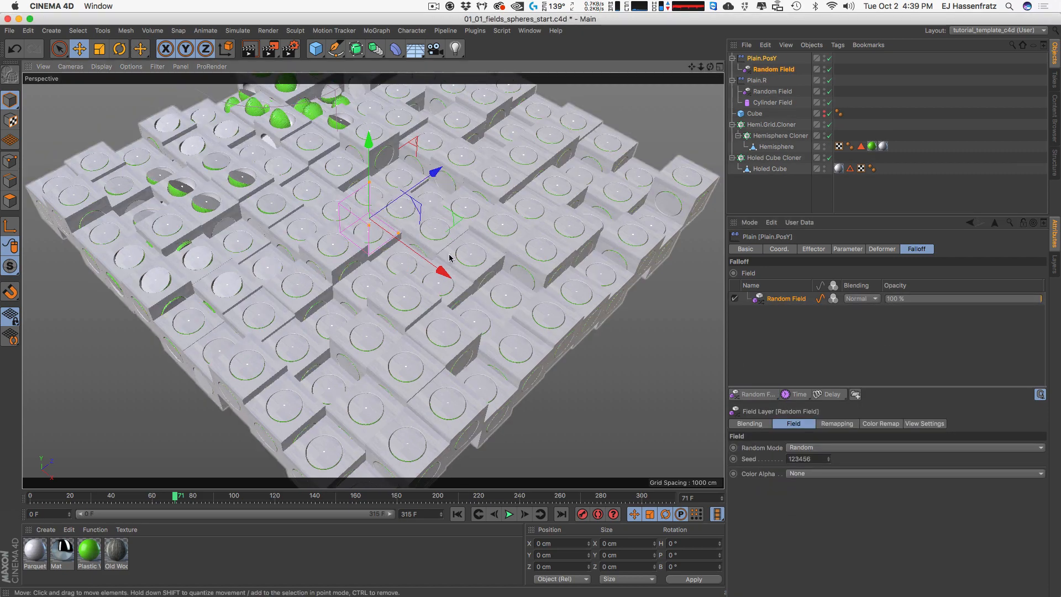
{"action": "mouse_move", "coordinate": [458, 236]}
{"action": "left_mouse_down", "text": "alt"}
{"action": "mouse_move", "coordinate": [479, 222]}
{"action": "mouse_move", "coordinate": [460, 219]}
{"action": "left_mouse_up", "text": "alt"}
{"action": "middle_click_drag", "start_coordinate": [252, 250], "coordinate": [244, 259], "text": "alt"}
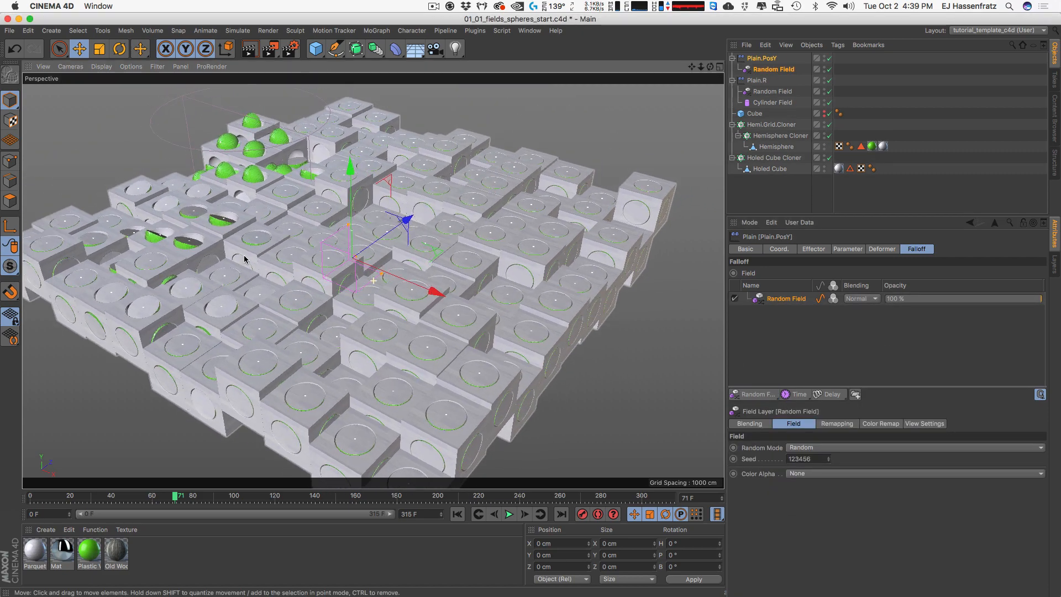
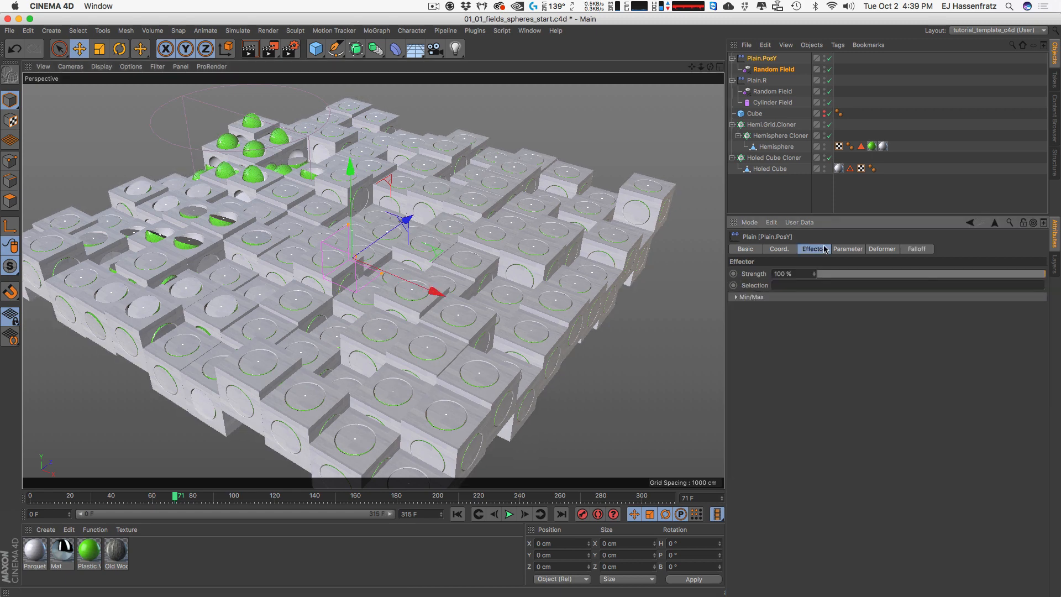
Step: Try an inner offset of about 42% in the remapping of Plain.PosY's Random Field
{"action": "left_click", "coordinate": [847, 248]}
{"action": "scroll", "coordinate": [811, 253], "scroll_direction": "down", "scroll_amount": 1}
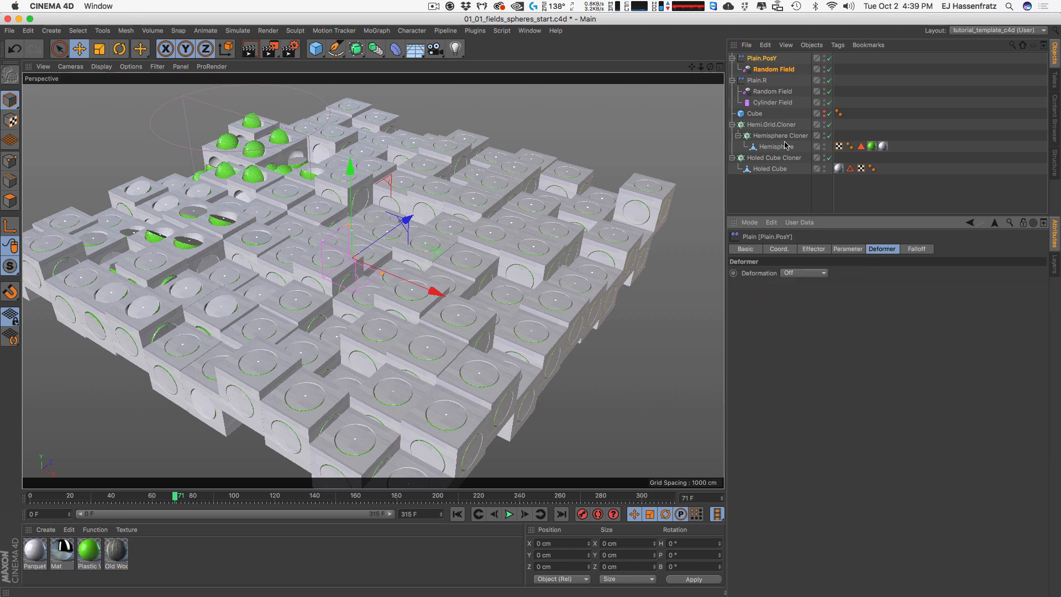
{"action": "left_click", "coordinate": [772, 69]}
{"action": "left_click", "coordinate": [880, 249]}
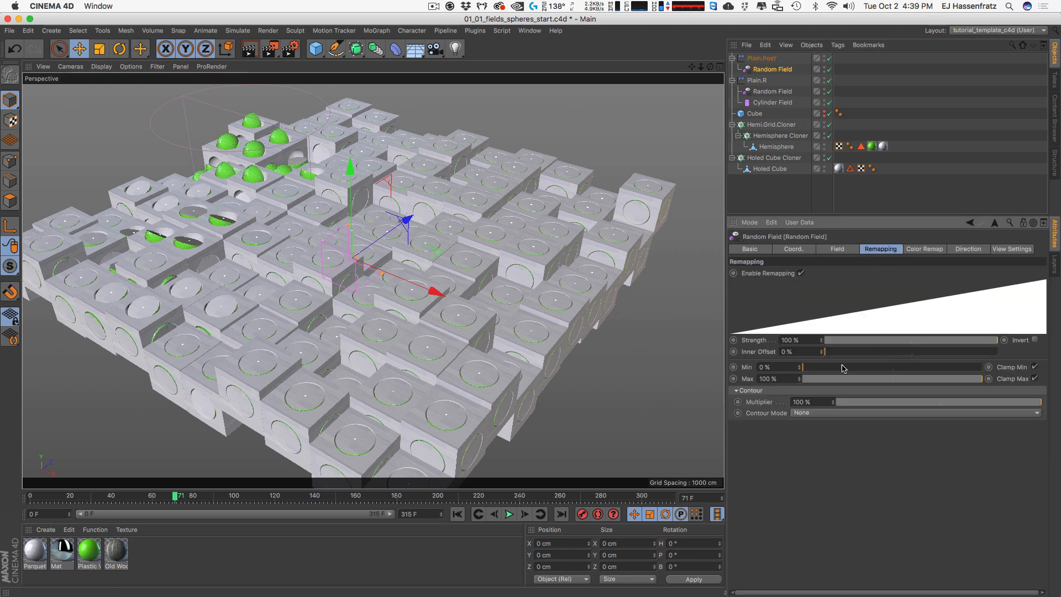
{"action": "mouse_move", "coordinate": [826, 354]}
{"action": "left_mouse_down"}
{"action": "mouse_move", "coordinate": [850, 350]}
{"action": "mouse_move", "coordinate": [823, 352]}
{"action": "left_mouse_up"}
{"action": "left_click_drag", "start_coordinate": [961, 340], "coordinate": [897, 349]}
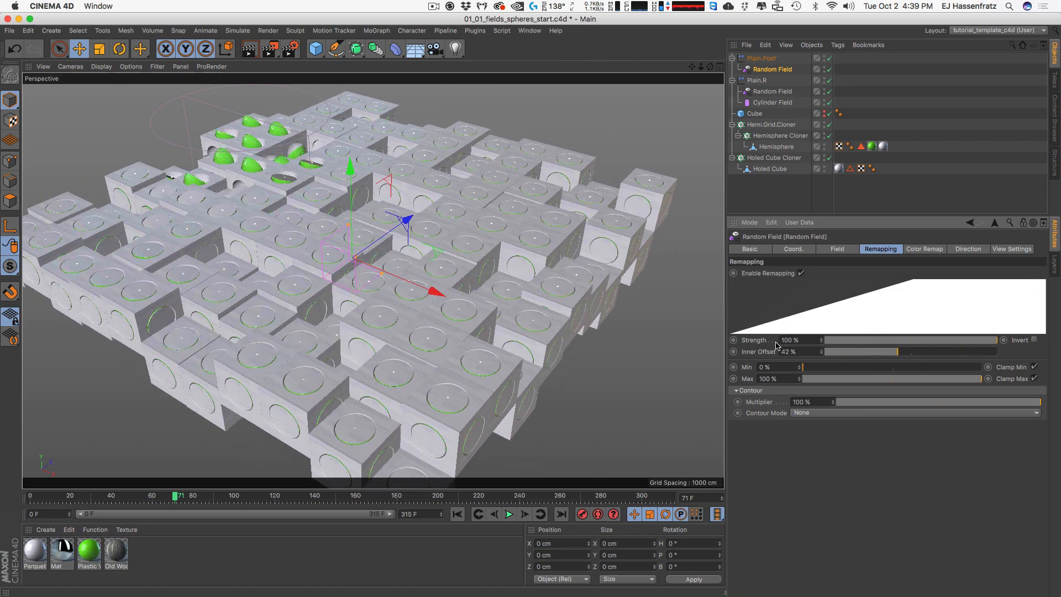
{"action": "left_click", "coordinate": [837, 249]}
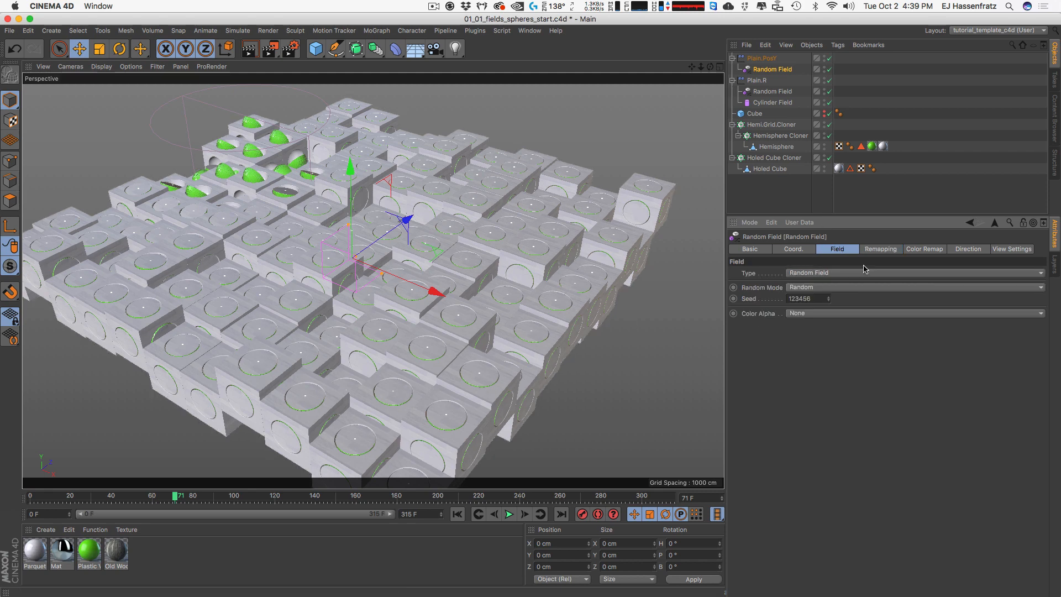
Step: Add a Quantize modifier layer above the Random Field in Plain.PosY's falloff and reduce its steps to 1
{"action": "left_click", "coordinate": [766, 58]}
{"action": "left_click", "coordinate": [914, 250]}
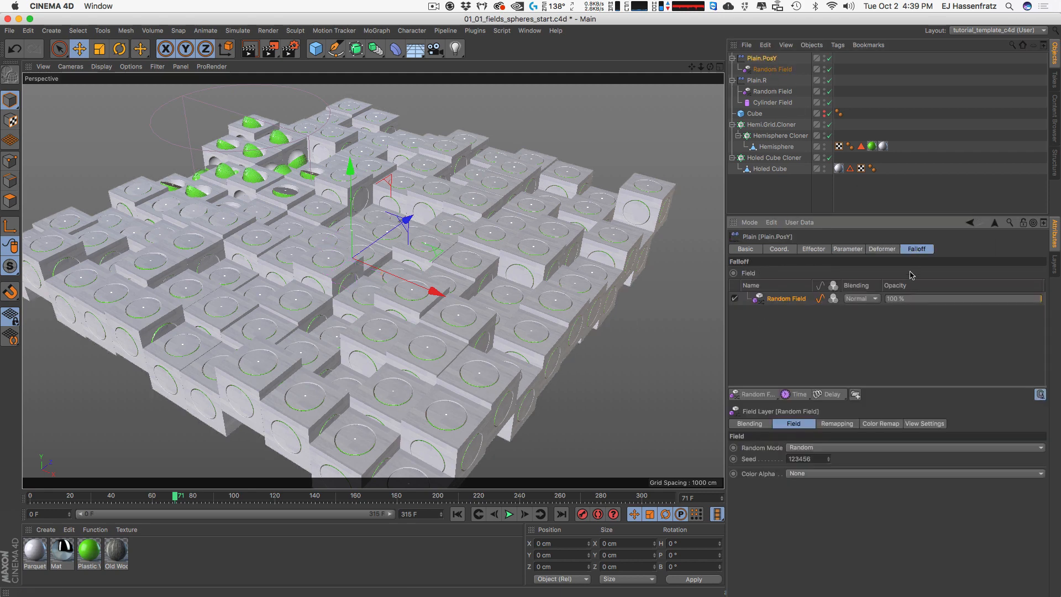
{"action": "left_click", "coordinate": [832, 394]}
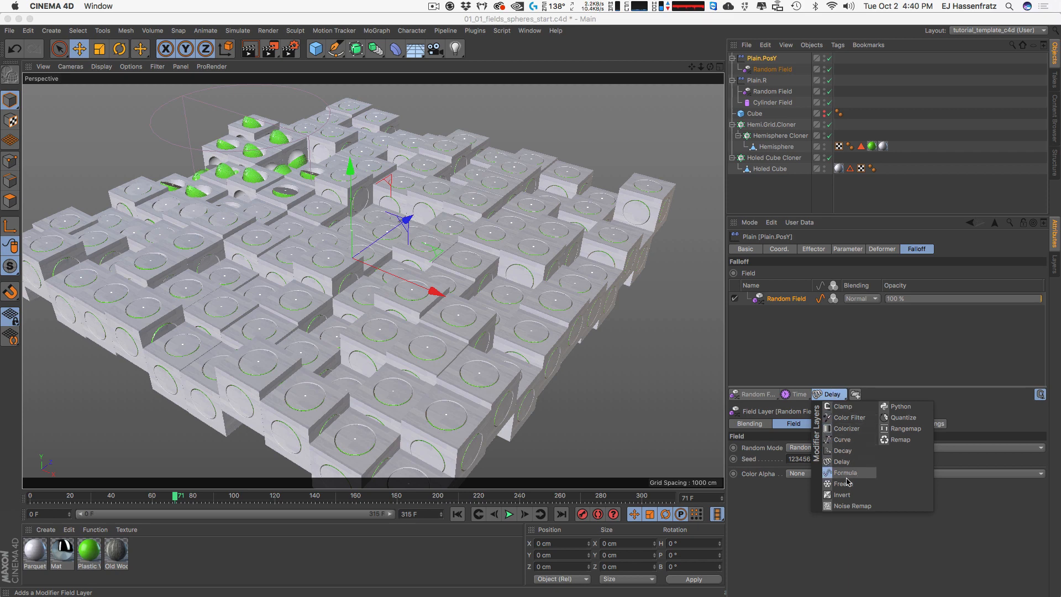
{"action": "left_click", "coordinate": [901, 419]}
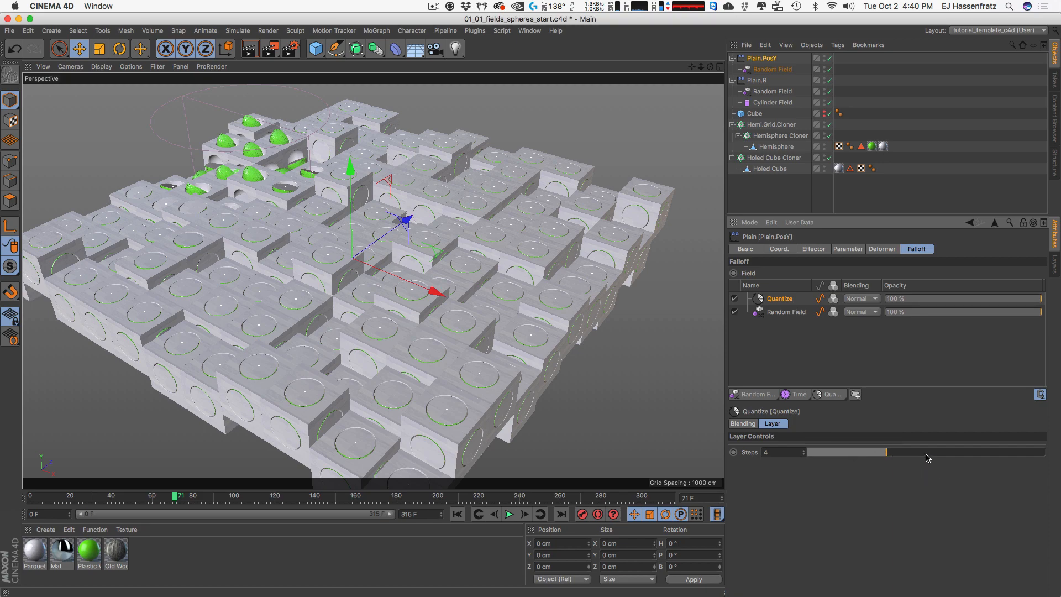
{"action": "left_click_drag", "start_coordinate": [928, 458], "coordinate": [851, 450]}
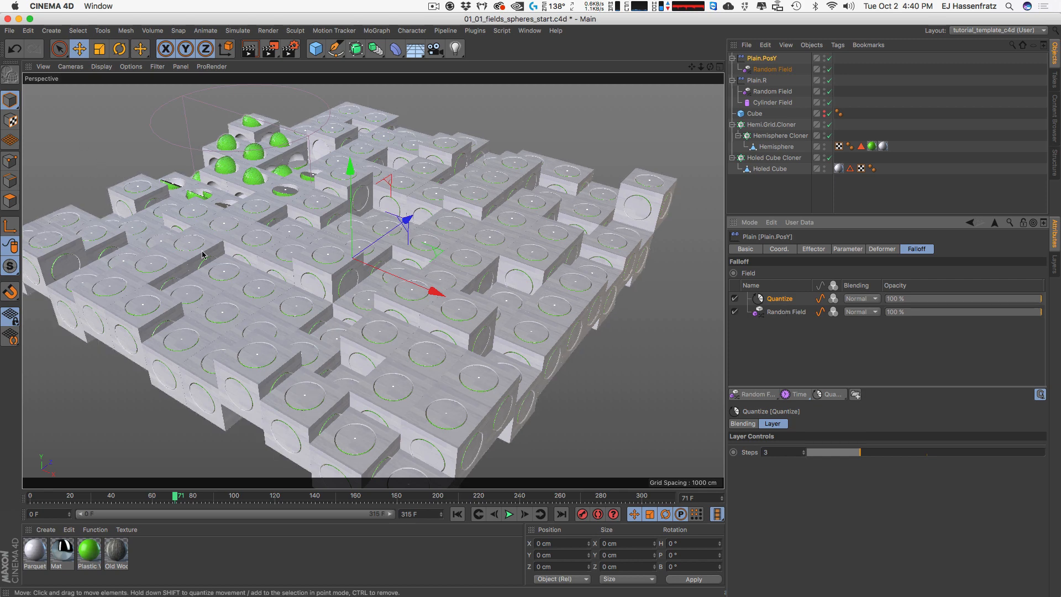
{"action": "left_click_drag", "start_coordinate": [842, 456], "coordinate": [792, 457]}
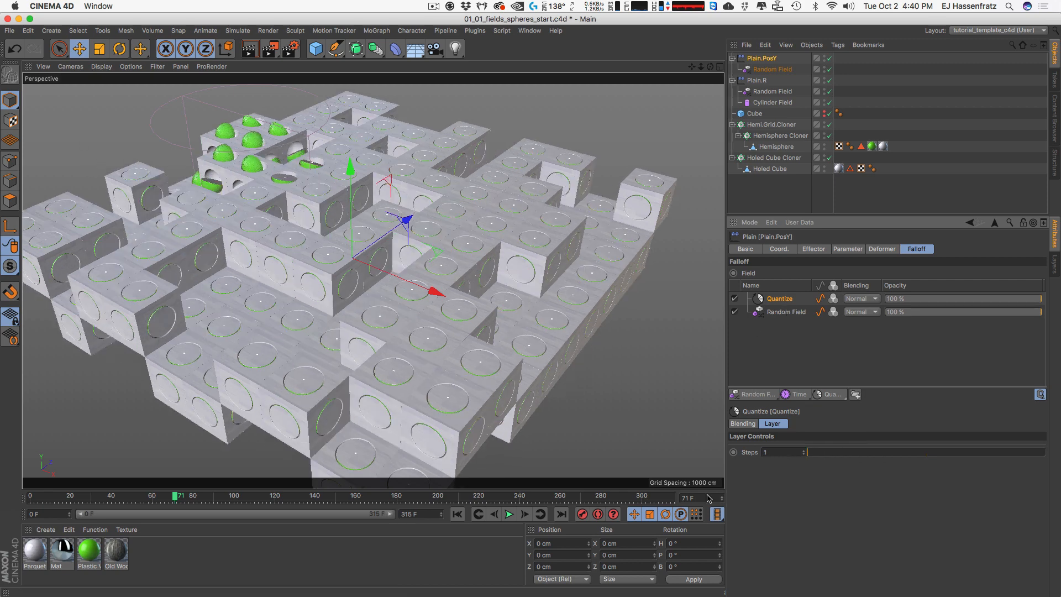
Step: Change the seed of Plain.PosY's Random Field to 123460 for a different block arrangement
{"action": "left_click", "coordinate": [796, 313]}
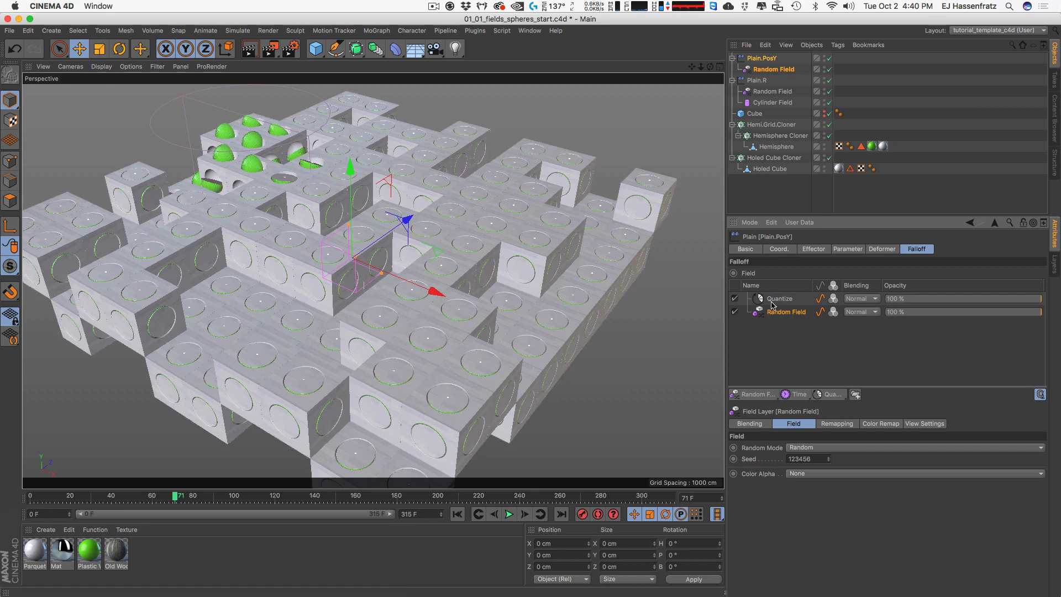
{"action": "left_click", "coordinate": [828, 457]}
{"action": "left_click", "coordinate": [828, 457]}
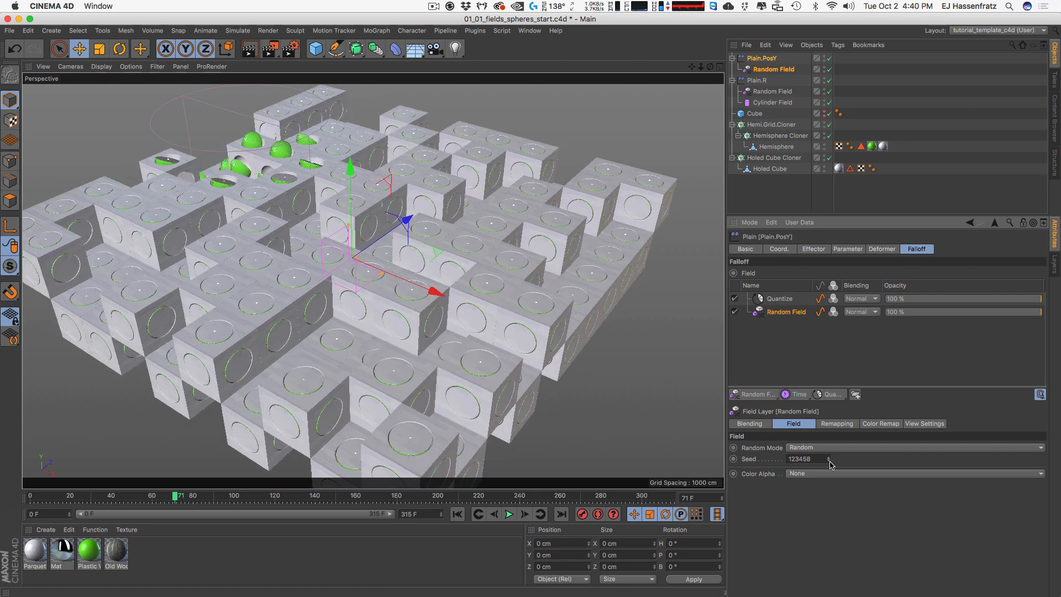
{"action": "left_click", "coordinate": [829, 458]}
{"action": "left_click", "coordinate": [828, 457]}
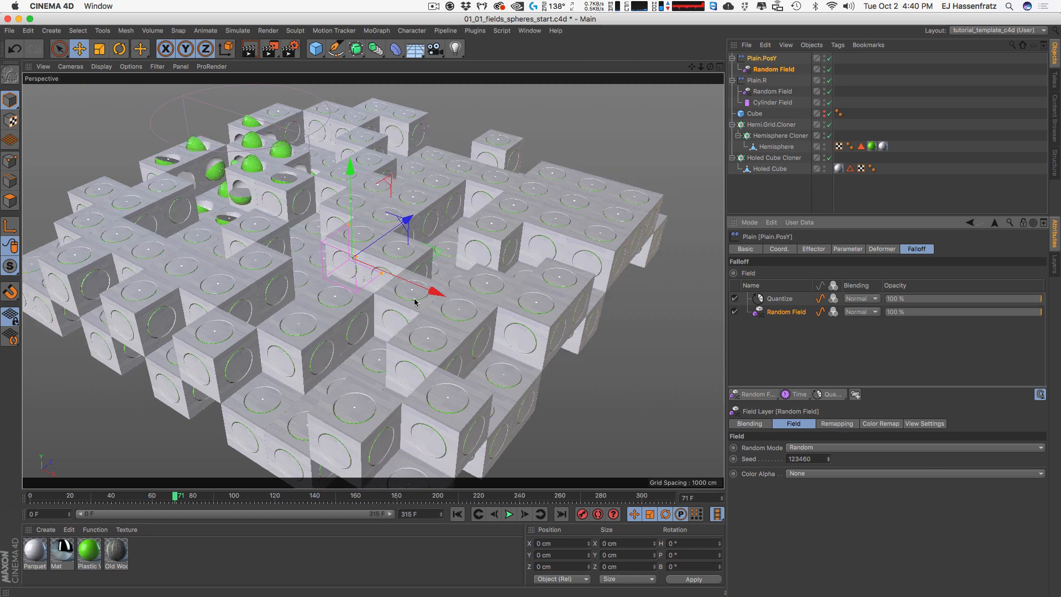
Step: Examine the stepped block grid up close and check the Holed Cube's coordinates and size
{"action": "left_click_drag", "start_coordinate": [343, 288], "coordinate": [333, 261], "text": "alt"}
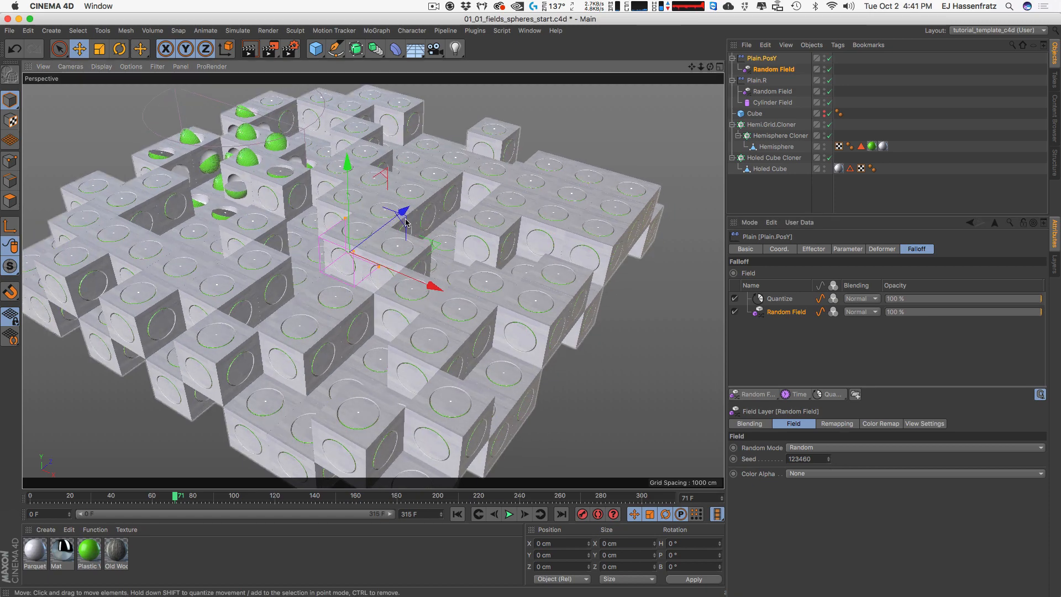
{"action": "middle_click_drag", "start_coordinate": [447, 257], "coordinate": [469, 294], "text": "alt"}
{"action": "mouse_move", "coordinate": [392, 275]}
{"action": "right_mouse_down", "text": "alt"}
{"action": "mouse_move", "coordinate": [412, 270]}
{"action": "mouse_move", "coordinate": [386, 293]}
{"action": "right_mouse_up", "text": "alt"}
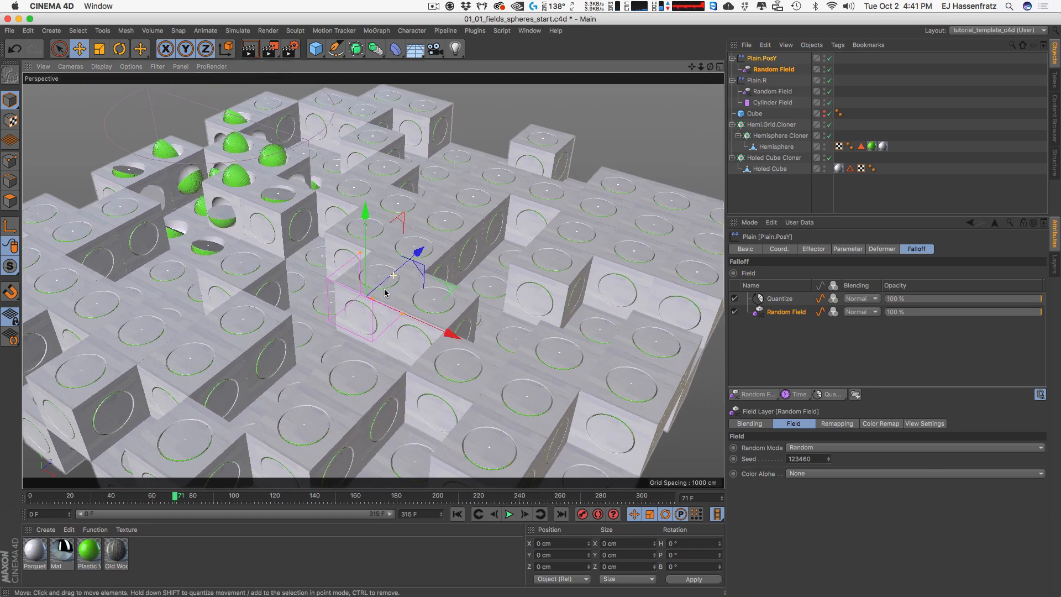
{"action": "mouse_move", "coordinate": [369, 302]}
{"action": "left_mouse_down", "text": "alt"}
{"action": "mouse_move", "coordinate": [371, 284]}
{"action": "mouse_move", "coordinate": [366, 306]}
{"action": "left_mouse_up", "text": "alt"}
{"action": "left_click", "coordinate": [759, 169]}
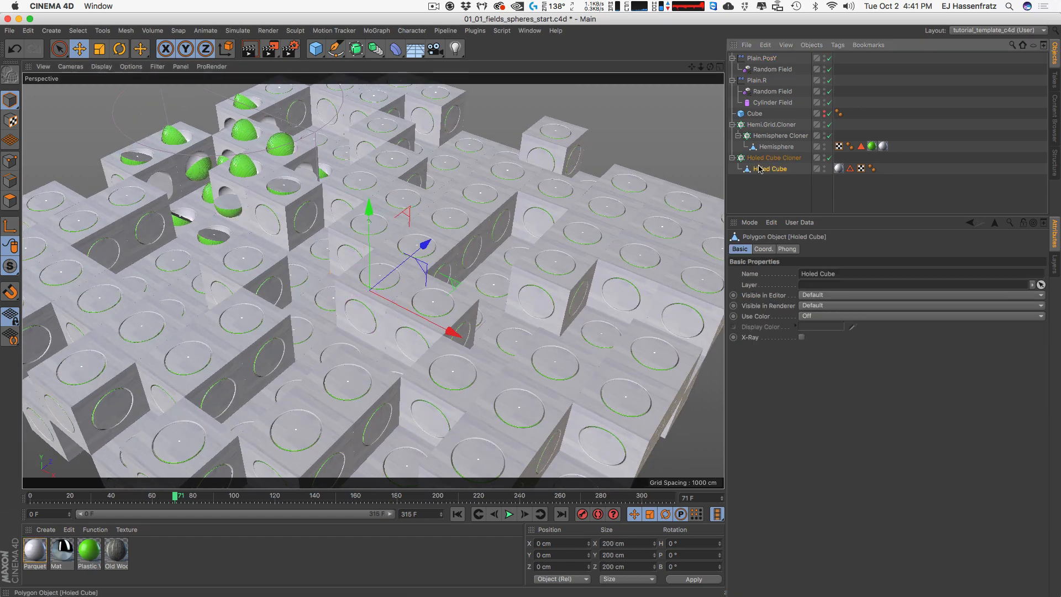
{"action": "left_click", "coordinate": [763, 249]}
Step: Review the Plain.PosY effector's settings and scrub the timeline to frame 124 to check the hemisphere animation on the stepped blocks
{"action": "left_click", "coordinate": [771, 70]}
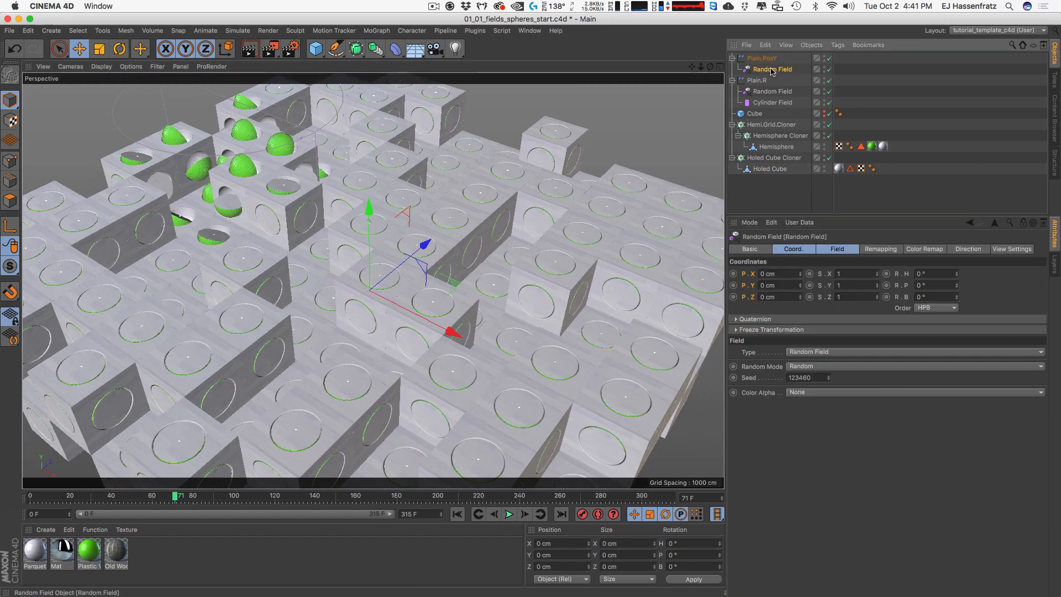
{"action": "left_click", "coordinate": [762, 58]}
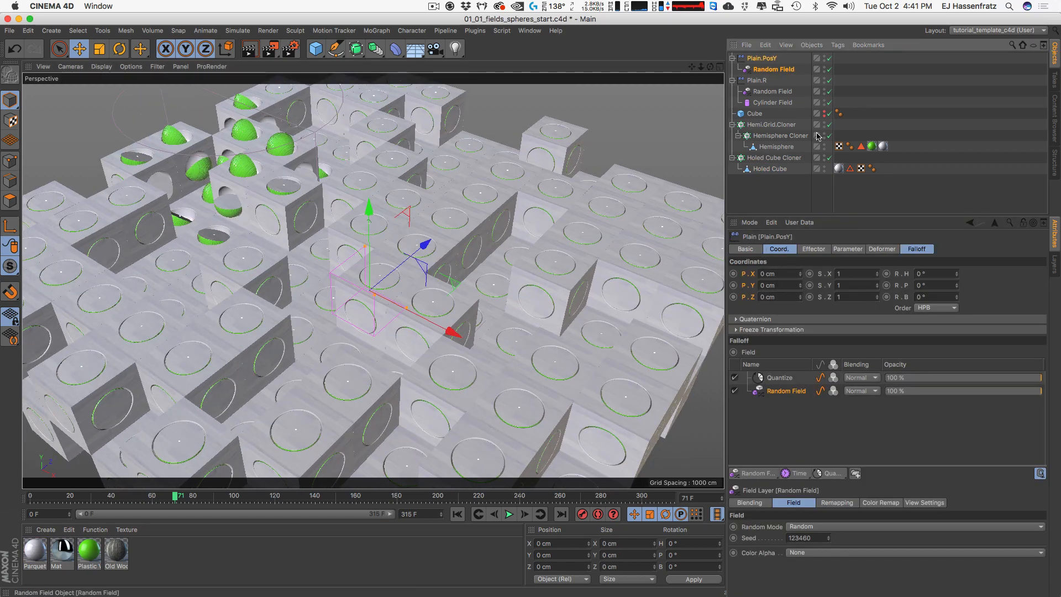
{"action": "left_click", "coordinate": [817, 250]}
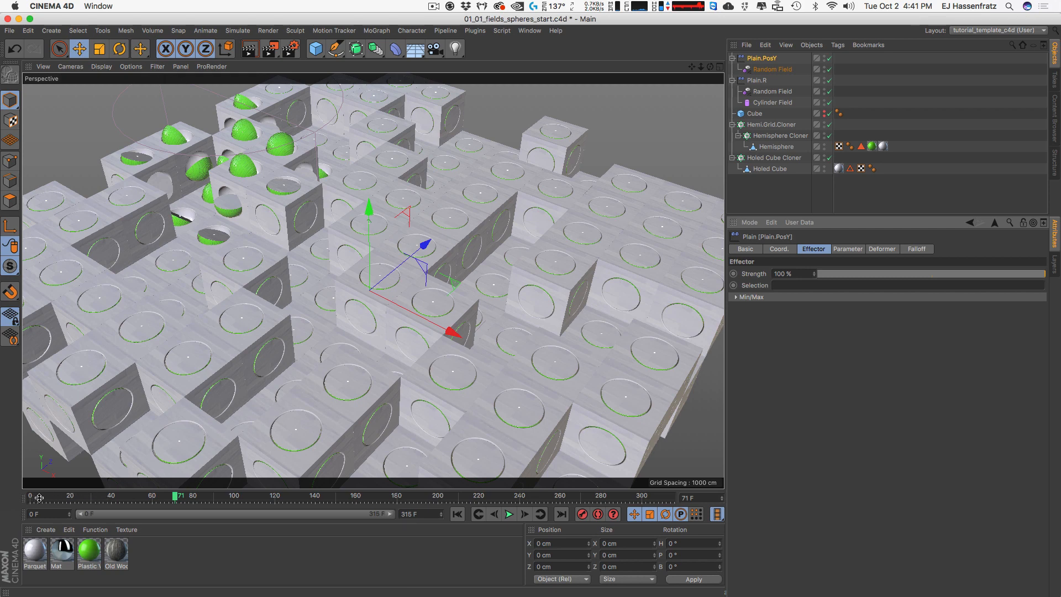
{"action": "left_click_drag", "start_coordinate": [39, 498], "coordinate": [282, 496]}
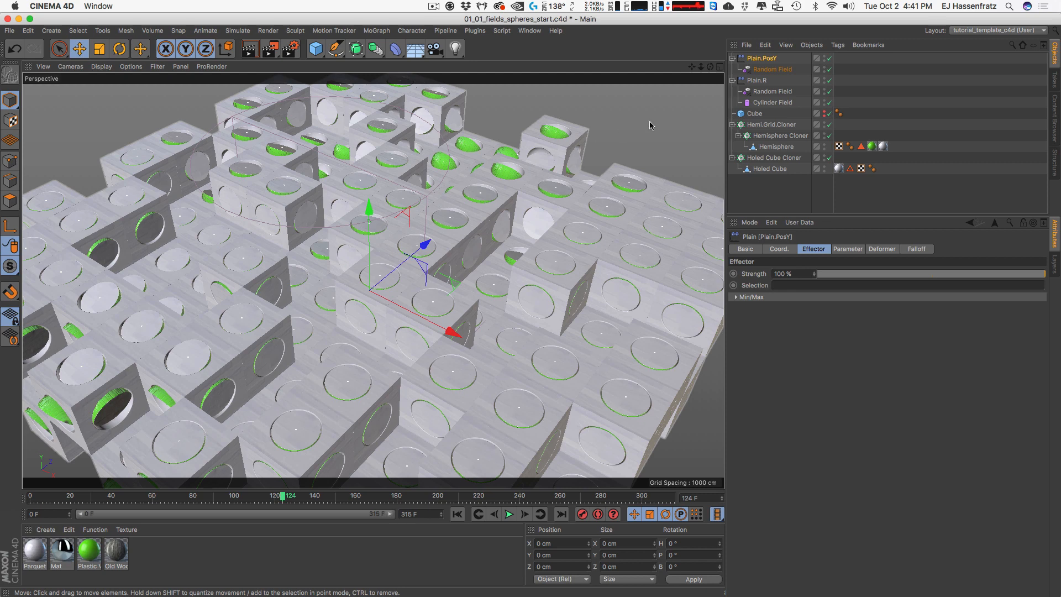
Step: Switch to the open 00_fields_matte_layers.c4d document and delete the Random Field and Linear Field under the Plain effector
{"action": "left_click", "coordinate": [530, 30]}
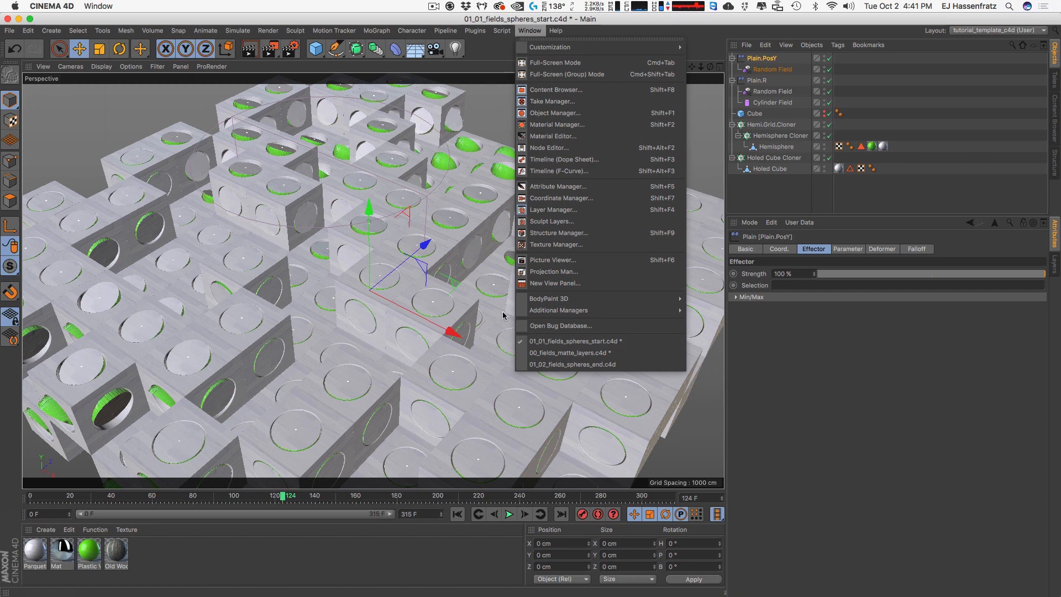
{"action": "left_click", "coordinate": [575, 353]}
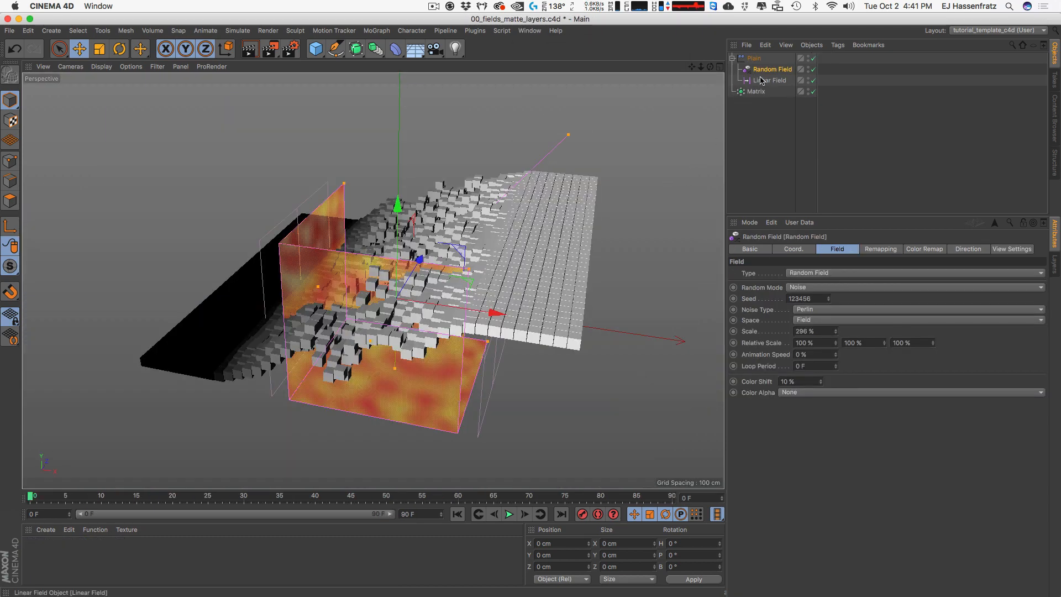
{"action": "left_click", "coordinate": [778, 69]}
{"action": "key", "text": "Delete"}
{"action": "left_click", "coordinate": [776, 69]}
{"action": "key", "text": "Delete"}
Step: Check the Matrix object's grid settings and whether the Plain effector is in its effector list
{"action": "left_click", "coordinate": [749, 60]}
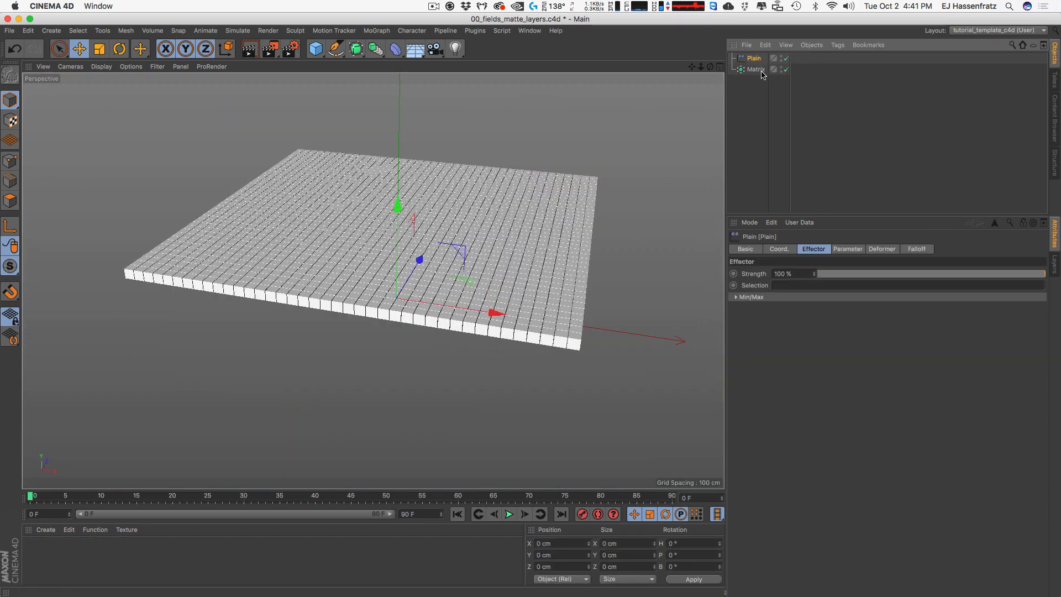
{"action": "left_click", "coordinate": [762, 72]}
{"action": "left_click_drag", "start_coordinate": [436, 271], "coordinate": [425, 305], "text": "alt"}
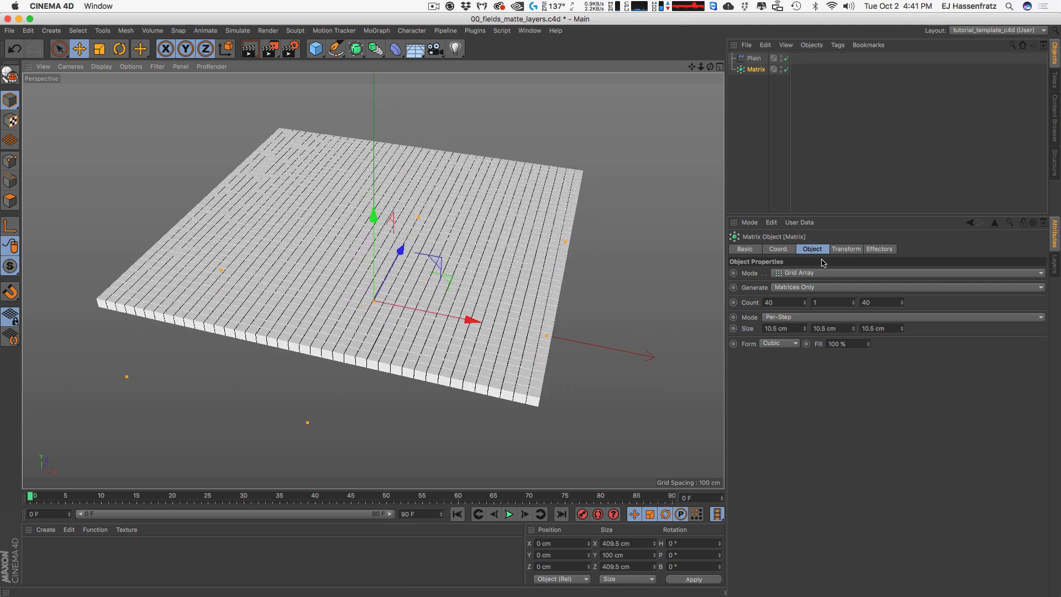
{"action": "left_click", "coordinate": [755, 60]}
{"action": "left_click", "coordinate": [882, 249]}
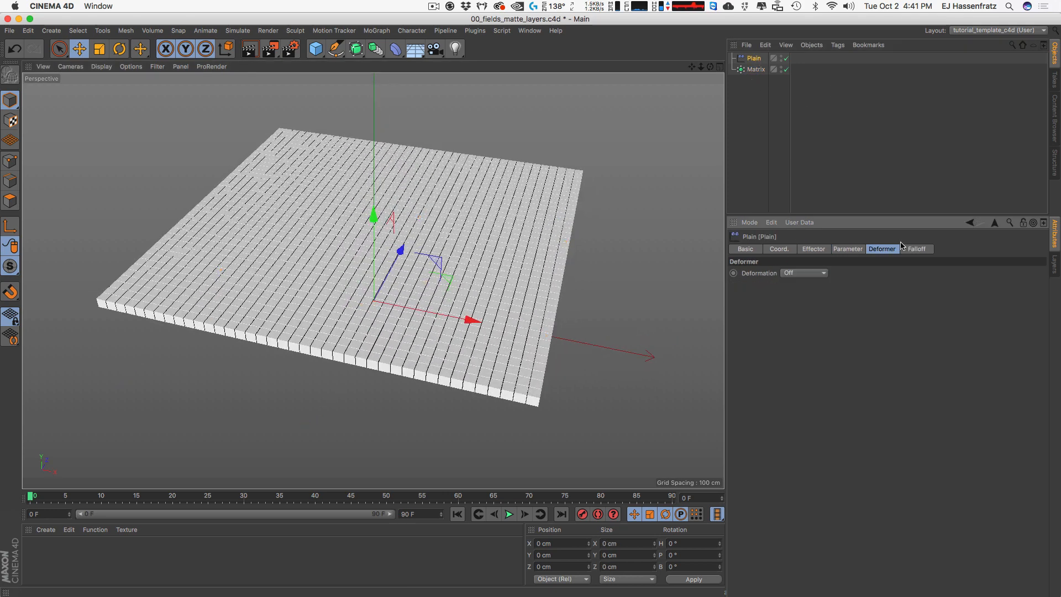
{"action": "left_click", "coordinate": [755, 69]}
{"action": "left_click", "coordinate": [889, 249]}
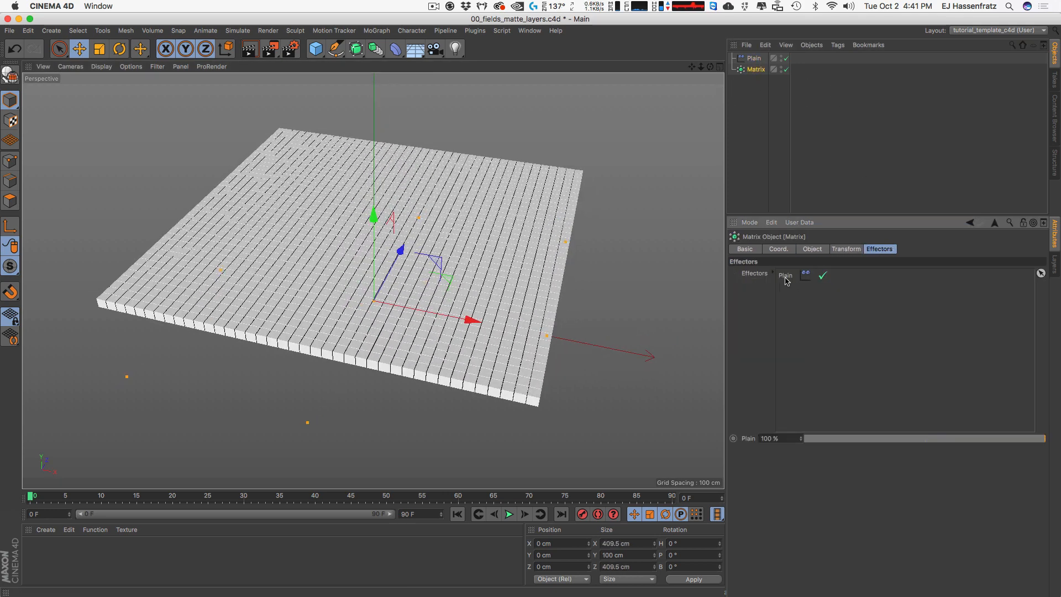
Step: Set the Plain effector's Y position offset to 500 cm and bring the raised matrix grid into view
{"action": "left_click", "coordinate": [753, 60]}
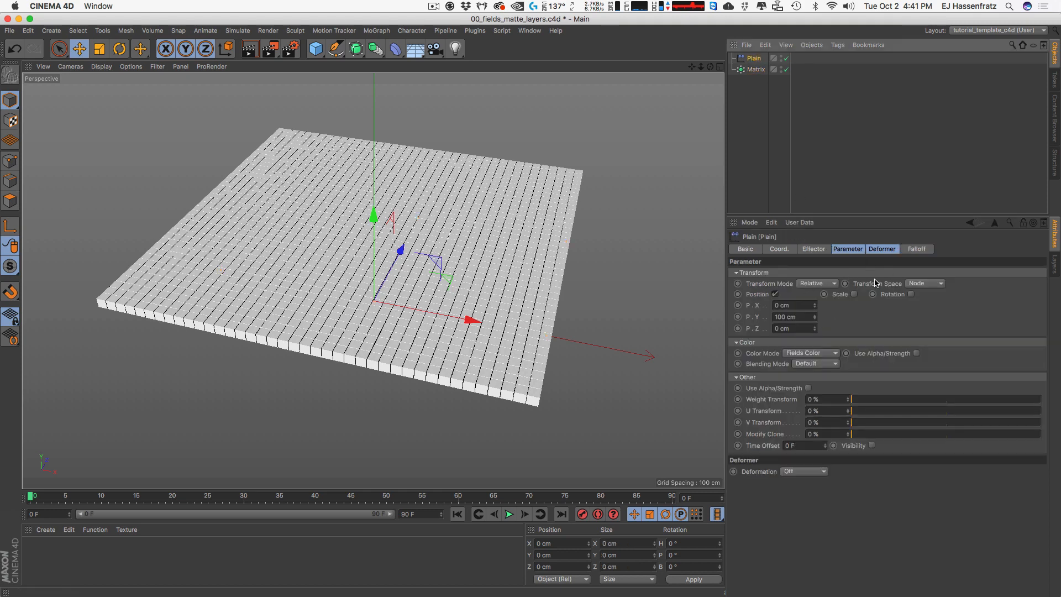
{"action": "left_click_drag", "start_coordinate": [801, 318], "coordinate": [608, 345]}
{"action": "type", "text": "500"}
{"action": "key", "text": "Return"}
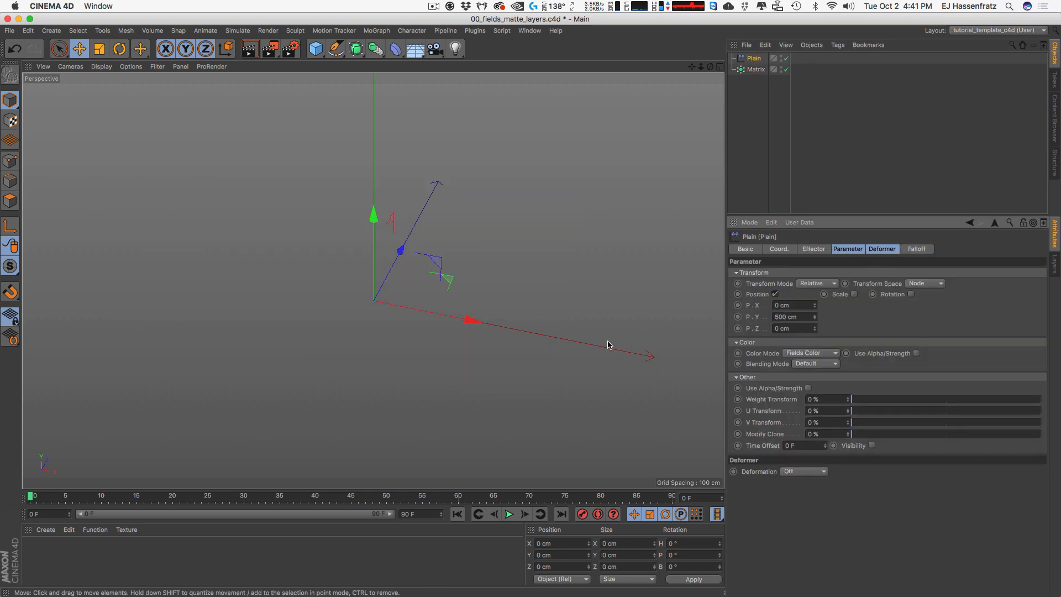
{"action": "right_click_drag", "start_coordinate": [344, 237], "coordinate": [300, 272], "text": "alt"}
{"action": "middle_click_drag", "start_coordinate": [301, 272], "coordinate": [311, 375], "text": "alt"}
{"action": "right_click_drag", "start_coordinate": [356, 244], "coordinate": [349, 283], "text": "alt"}
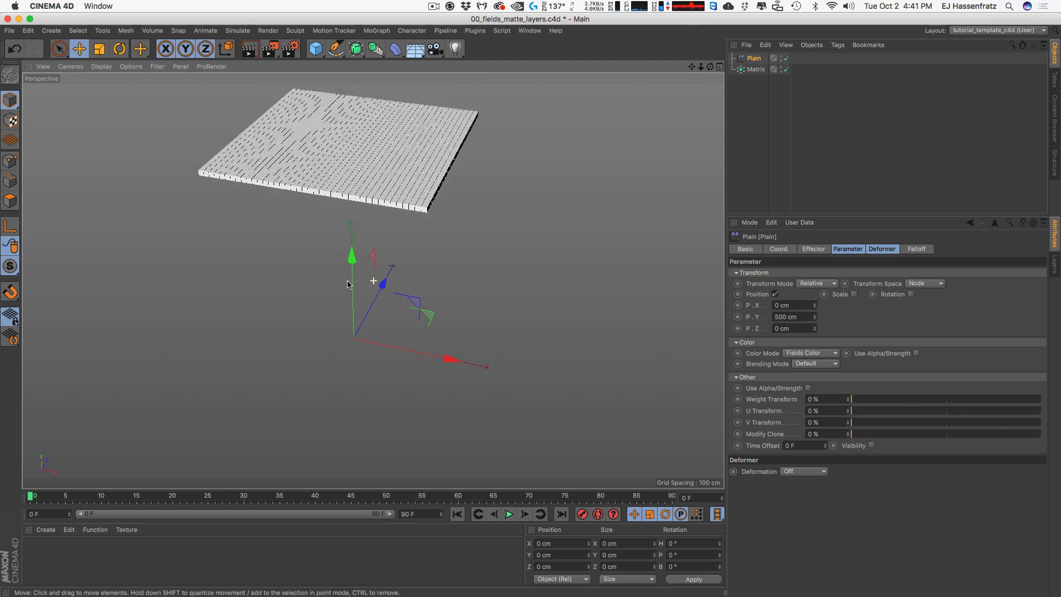
{"action": "middle_click_drag", "start_coordinate": [348, 283], "coordinate": [348, 310], "text": "alt"}
Step: Add a Time field layer to the Plain effector's falloff and play the animation
{"action": "left_click", "coordinate": [915, 251]}
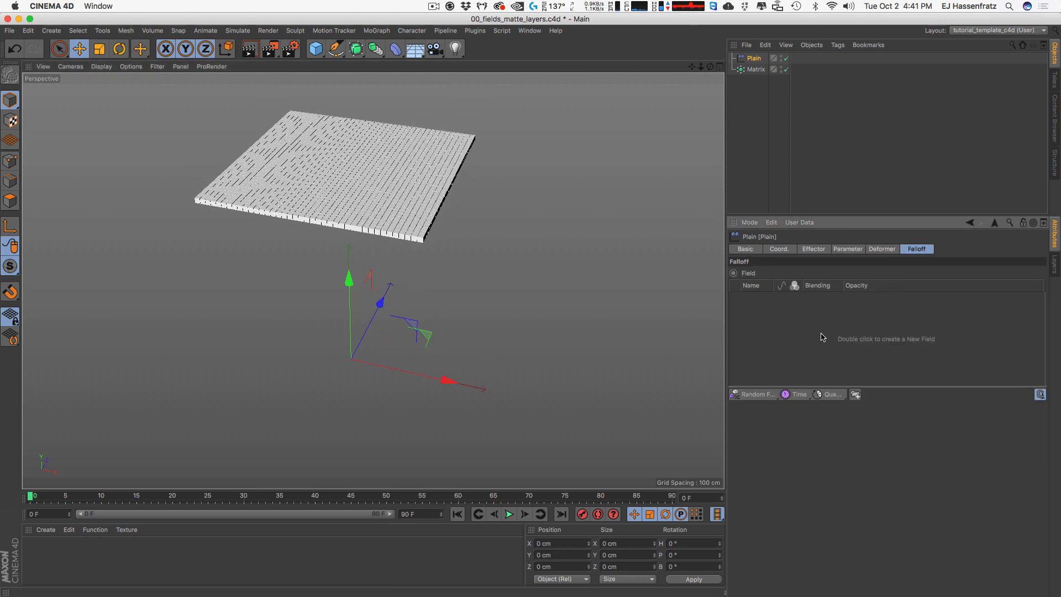
{"action": "left_click", "coordinate": [793, 395]}
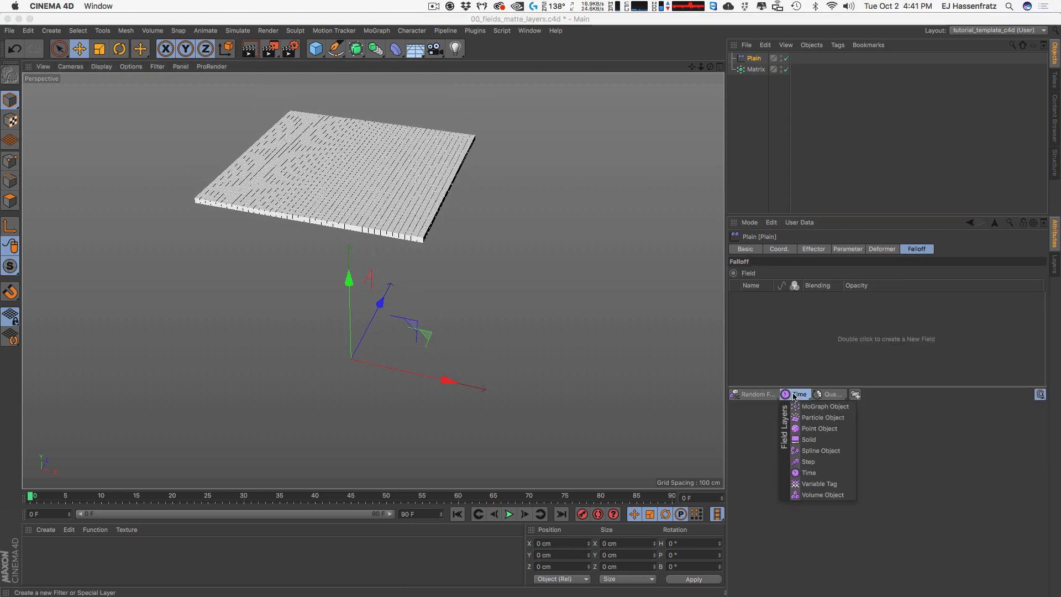
{"action": "left_click", "coordinate": [863, 394]}
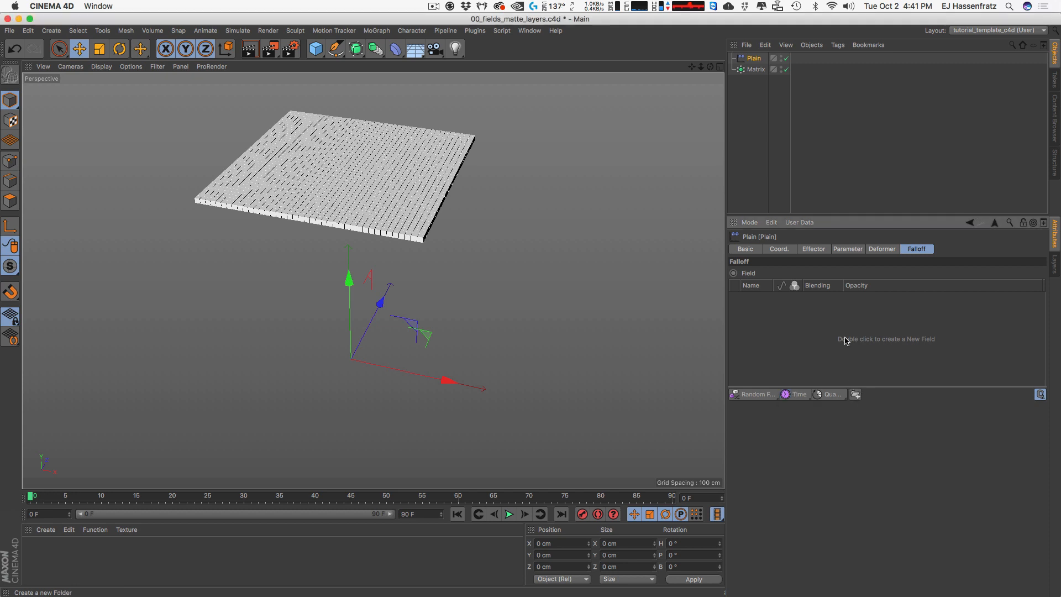
{"action": "left_click", "coordinate": [376, 30]}
{"action": "mouse_move", "coordinate": [417, 47]}
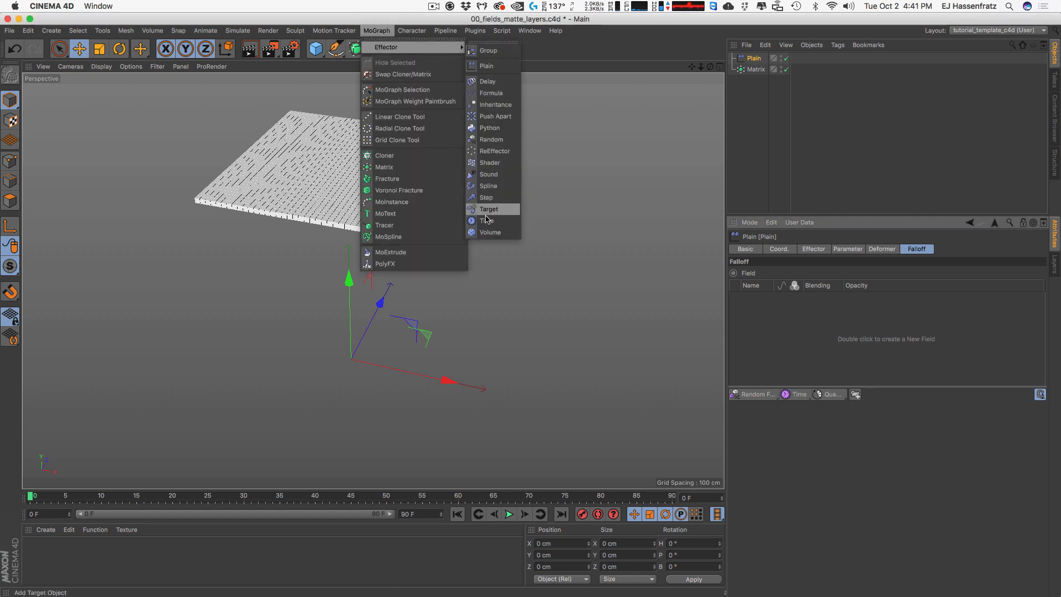
{"action": "left_click", "coordinate": [762, 387]}
{"action": "left_click", "coordinate": [805, 396]}
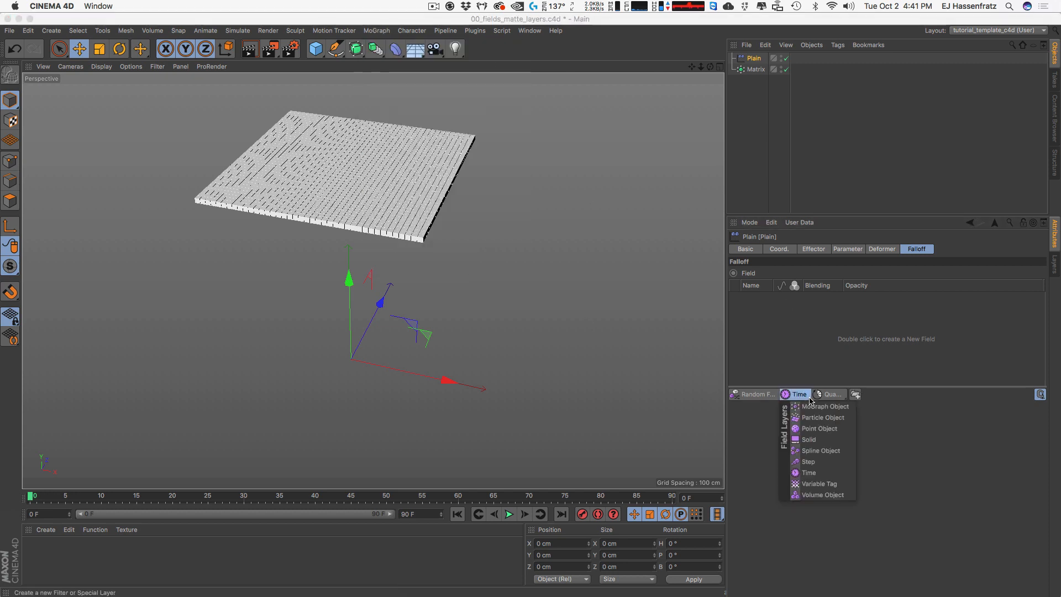
{"action": "left_click", "coordinate": [834, 474]}
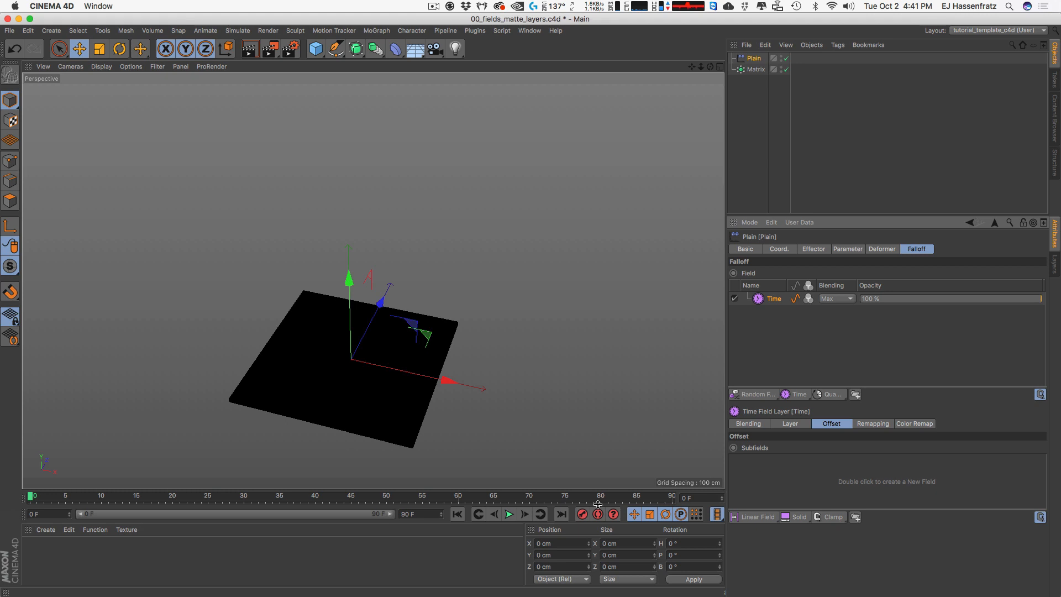
{"action": "left_click", "coordinate": [511, 517]}
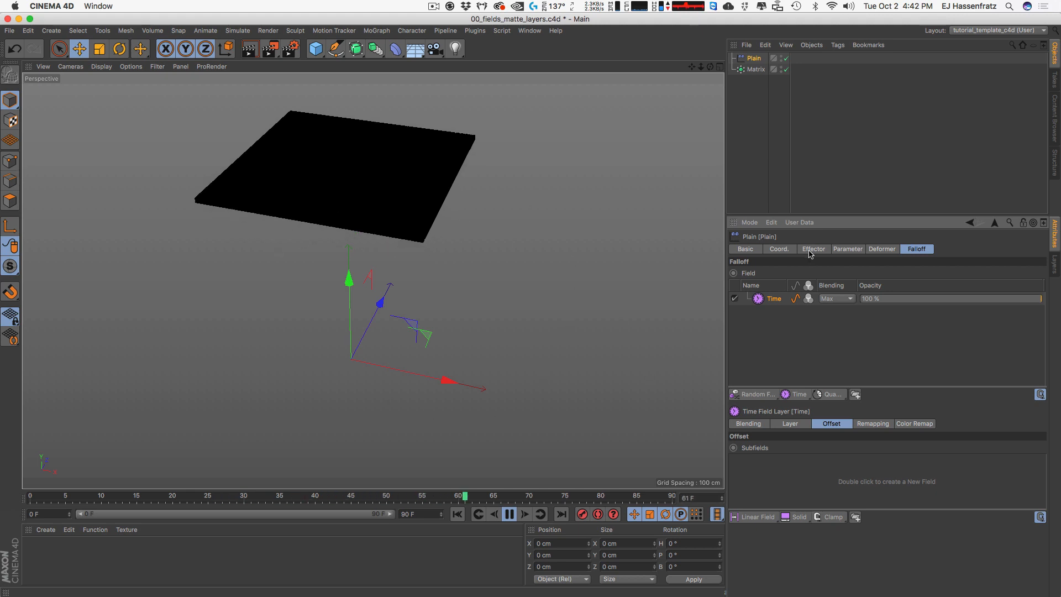
Step: Try the Sine shape with a rate of 195 F on the Time layer and check the Plain effector's position settings
{"action": "left_click", "coordinate": [790, 423]}
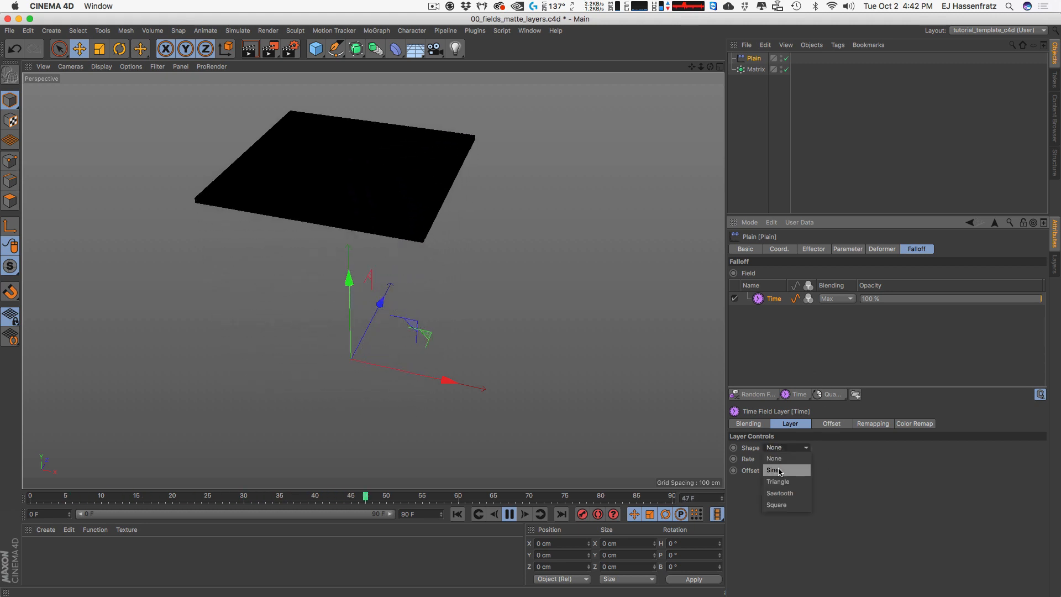
{"action": "left_click", "coordinate": [780, 475]}
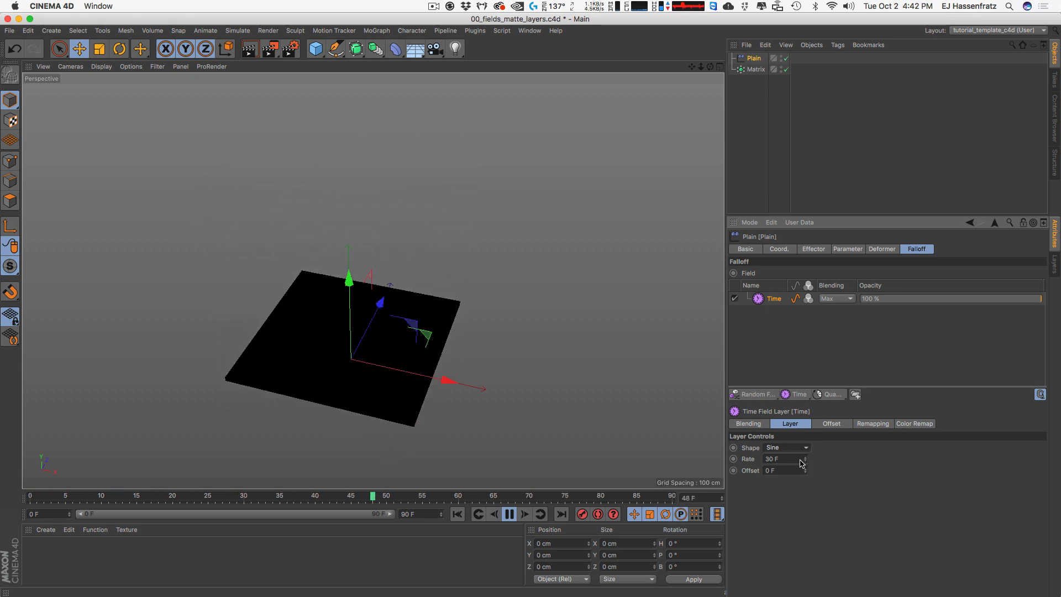
{"action": "left_click_drag", "start_coordinate": [802, 456], "coordinate": [820, 372]}
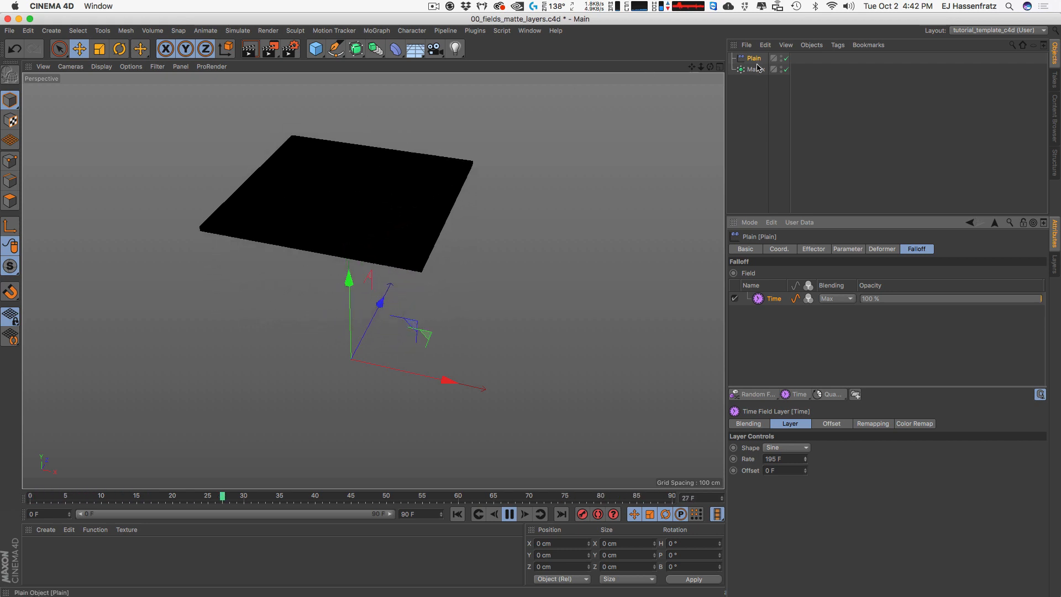
{"action": "left_click", "coordinate": [847, 249]}
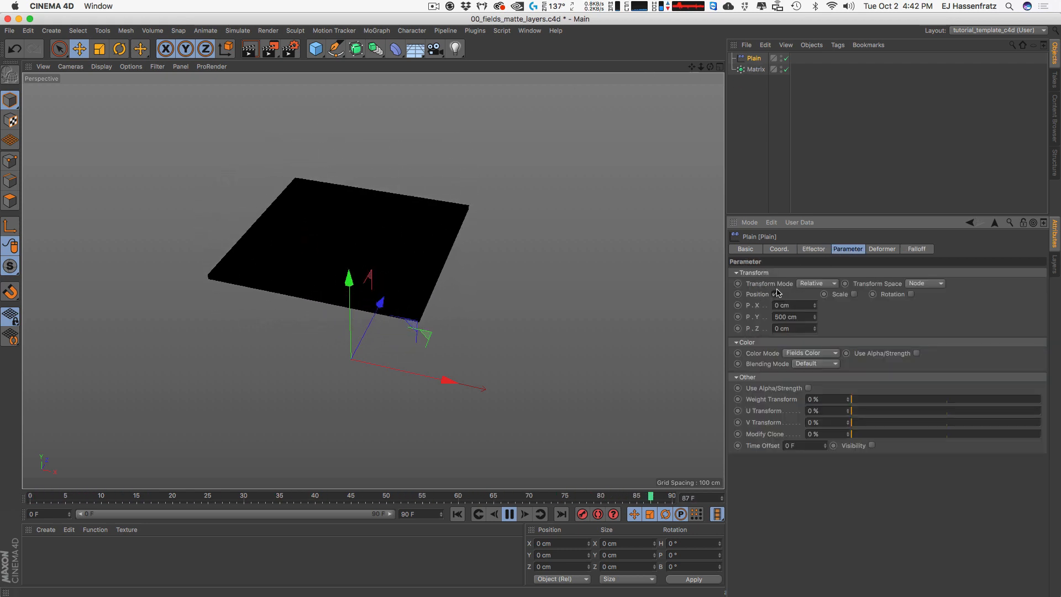
{"action": "left_click", "coordinate": [916, 250]}
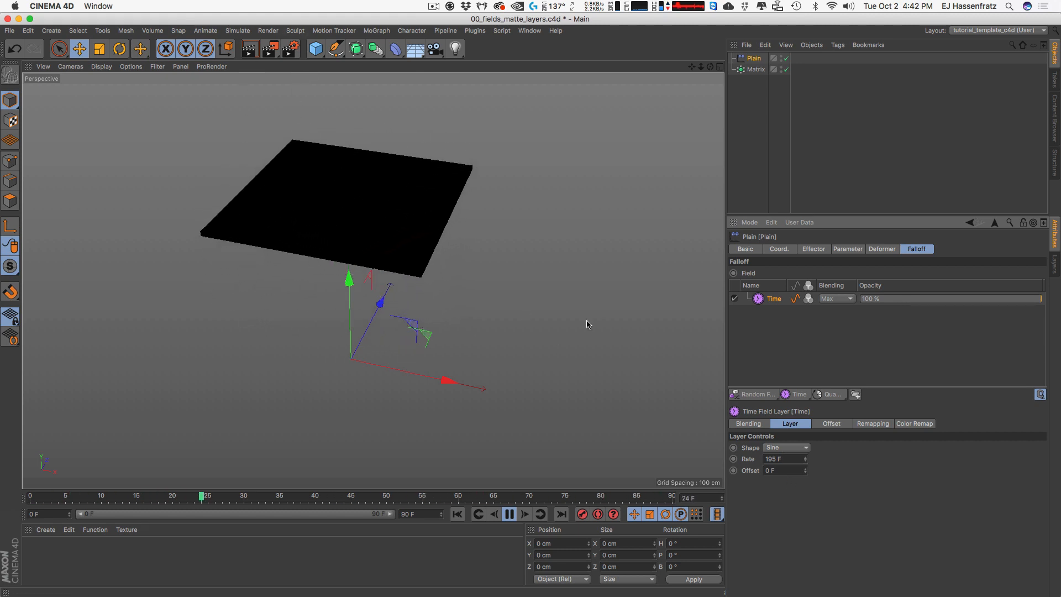
Step: Set the Time layer's shape to None and its rate to 90 F
{"action": "left_click", "coordinate": [786, 448]}
{"action": "left_click", "coordinate": [785, 459]}
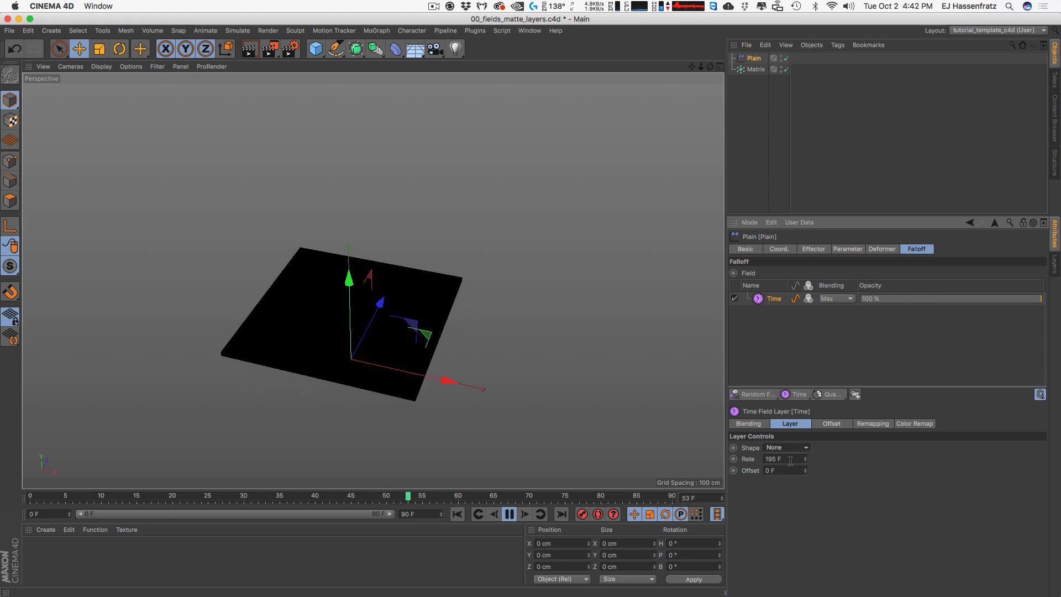
{"action": "left_click_drag", "start_coordinate": [790, 460], "coordinate": [494, 476]}
{"action": "type", "text": "90"}
{"action": "key", "text": "Return"}
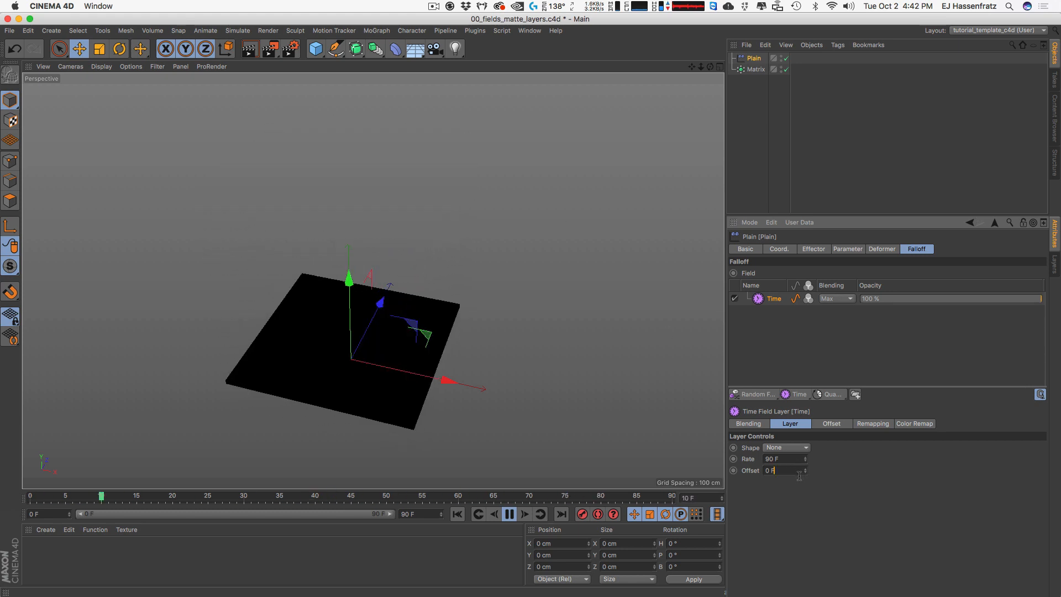
Step: Try offsets of -35 F and -19 F on the Time layer, and reset the offset to 0 F
{"action": "left_click_drag", "start_coordinate": [805, 471], "coordinate": [804, 500]}
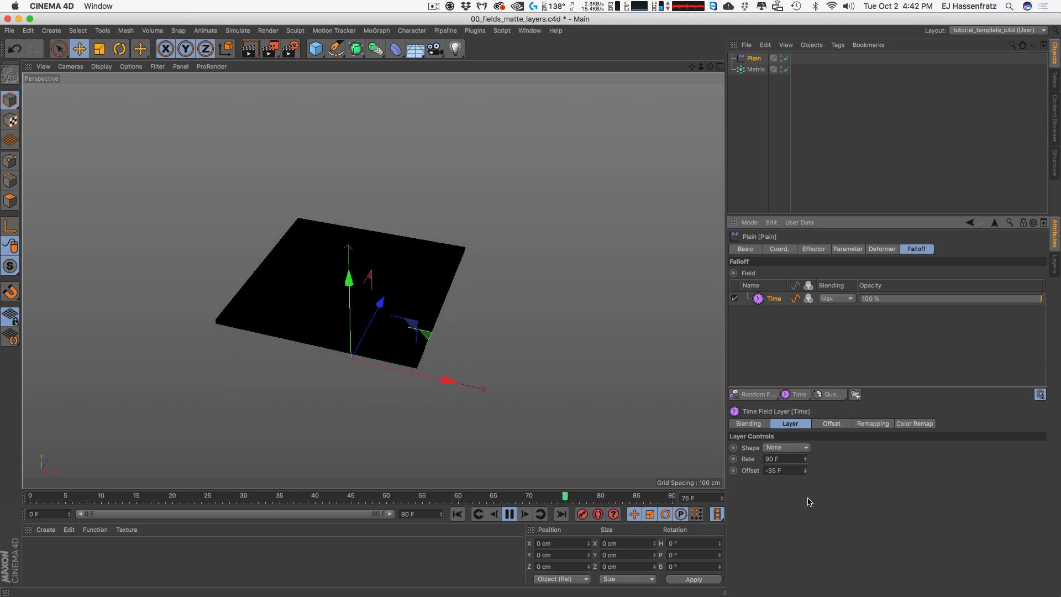
{"action": "right_click", "coordinate": [803, 472]}
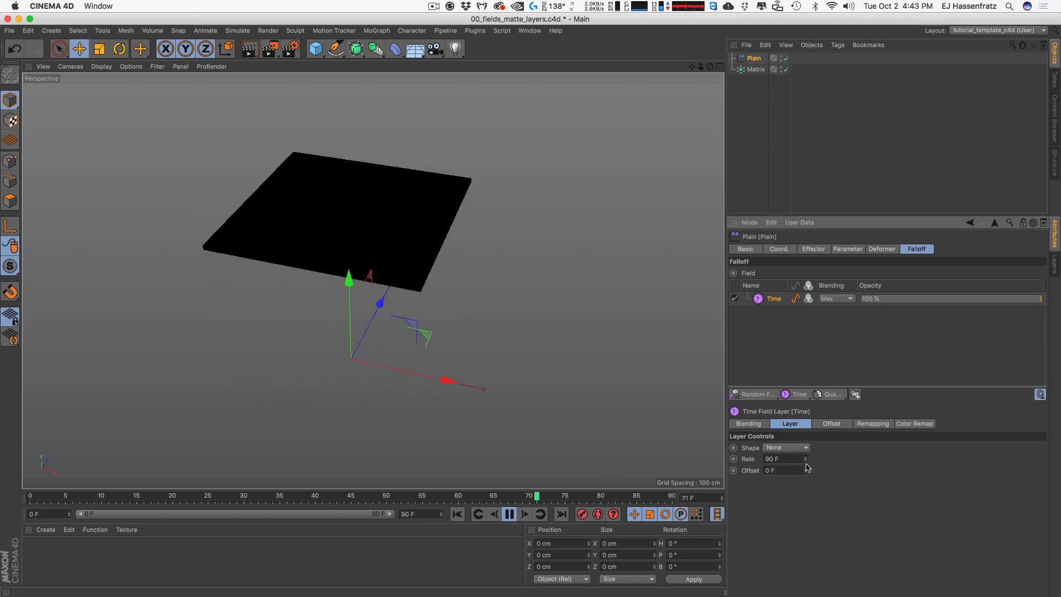
{"action": "mouse_move", "coordinate": [804, 470]}
{"action": "left_mouse_down"}
{"action": "mouse_move", "coordinate": [806, 484]}
{"action": "mouse_move", "coordinate": [789, 458]}
{"action": "left_mouse_up"}
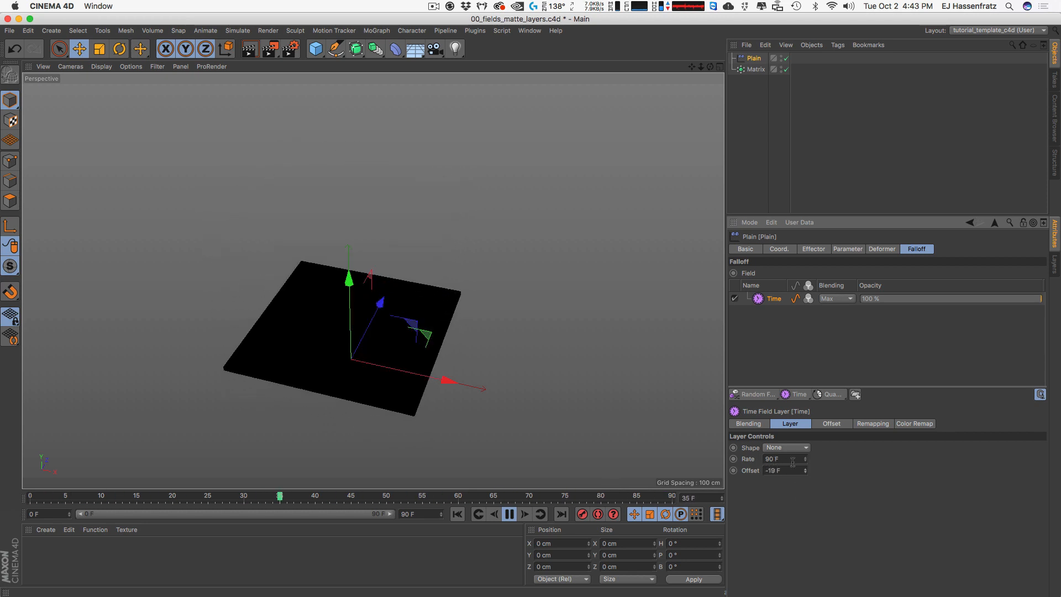
{"action": "type", "text": "0"}
{"action": "key", "text": "Return"}
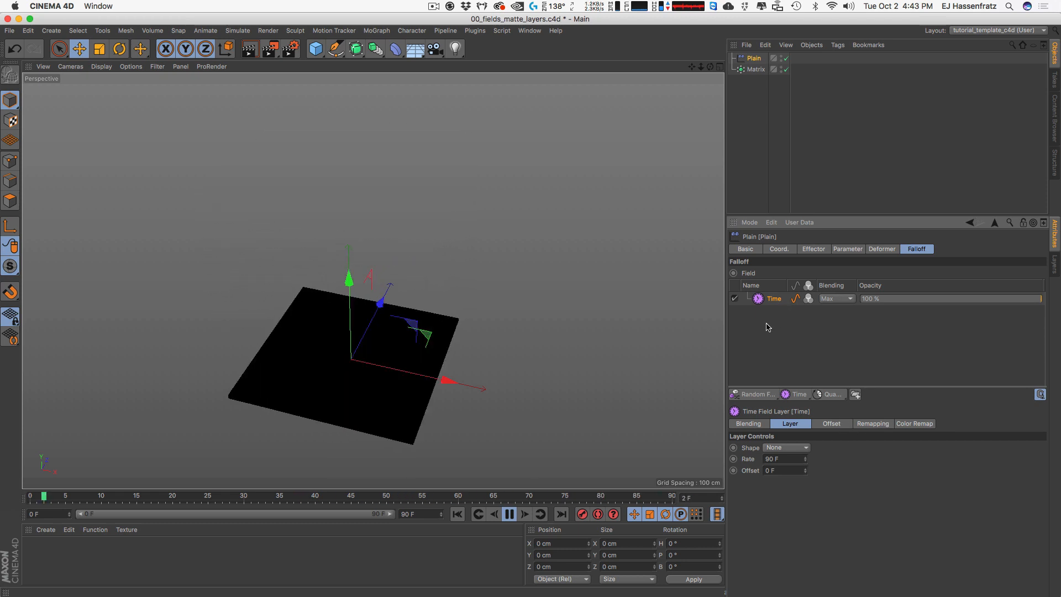
Step: Enable the Time layer's color output and reduce its remap color to 0% saturation
{"action": "left_click", "coordinate": [832, 424]}
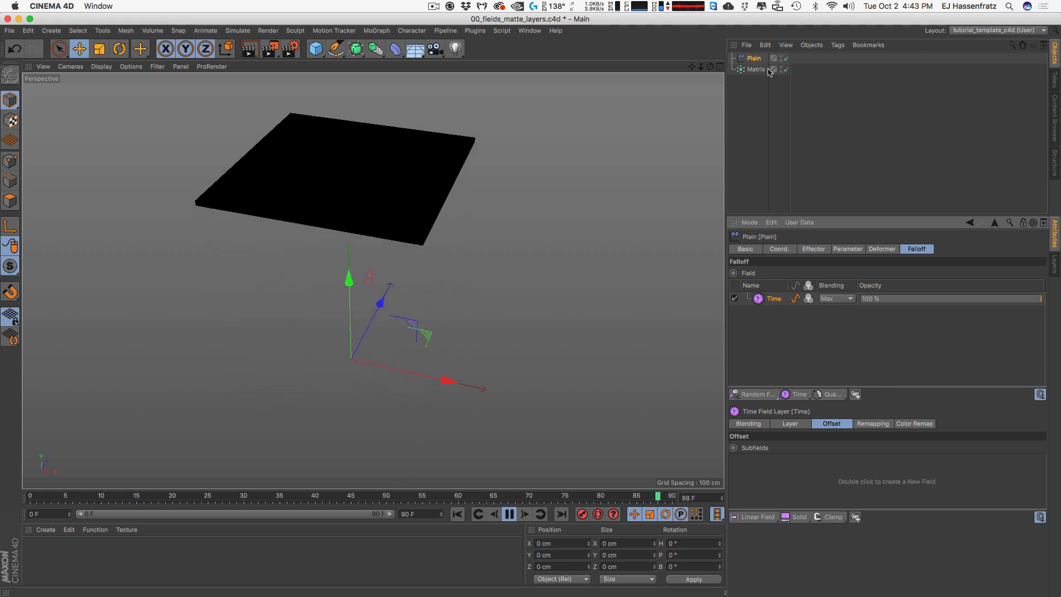
{"action": "left_click", "coordinate": [905, 424]}
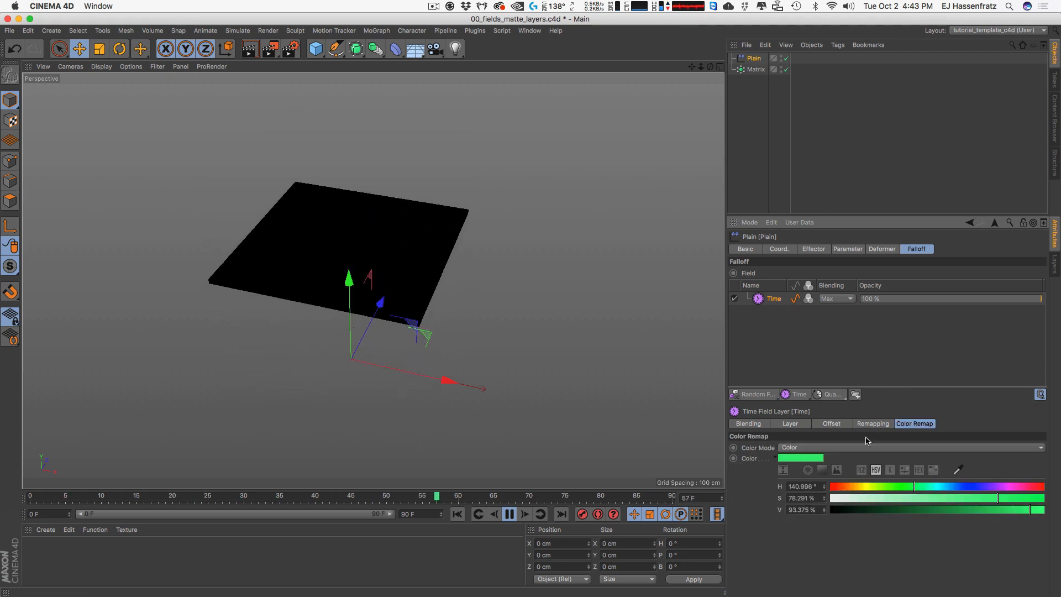
{"action": "left_click", "coordinate": [808, 299]}
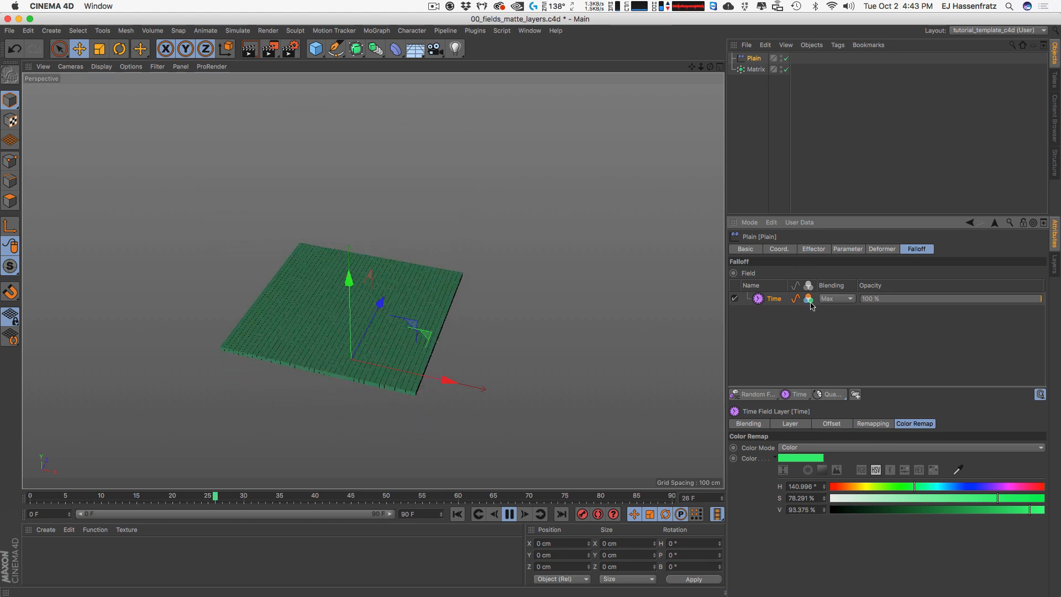
{"action": "left_click_drag", "start_coordinate": [1009, 500], "coordinate": [1014, 499]}
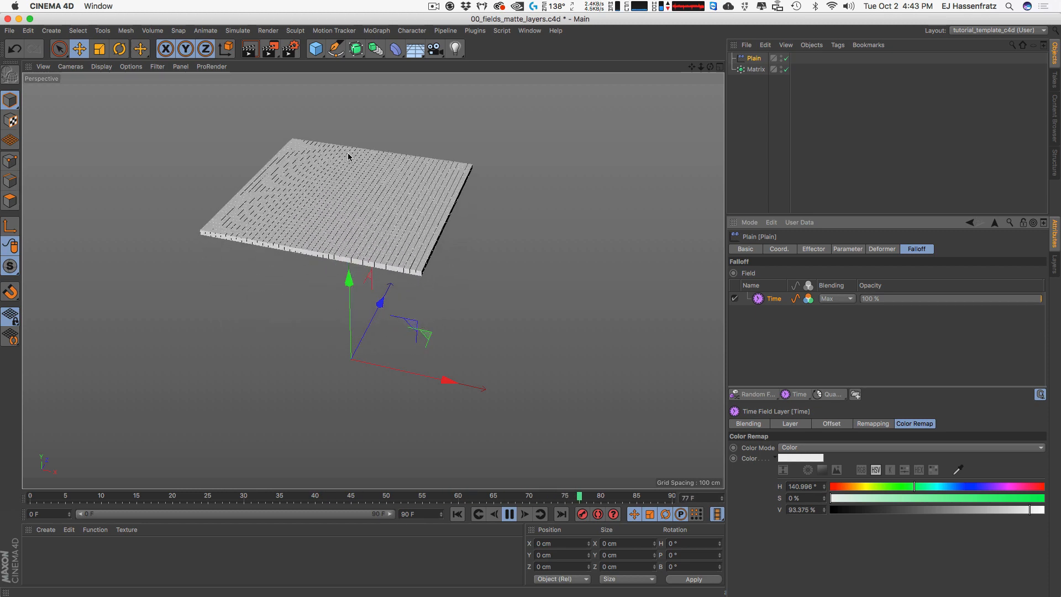
Step: Add a Random Field as a subfield in the Time layer's Offset settings
{"action": "left_click", "coordinate": [832, 424]}
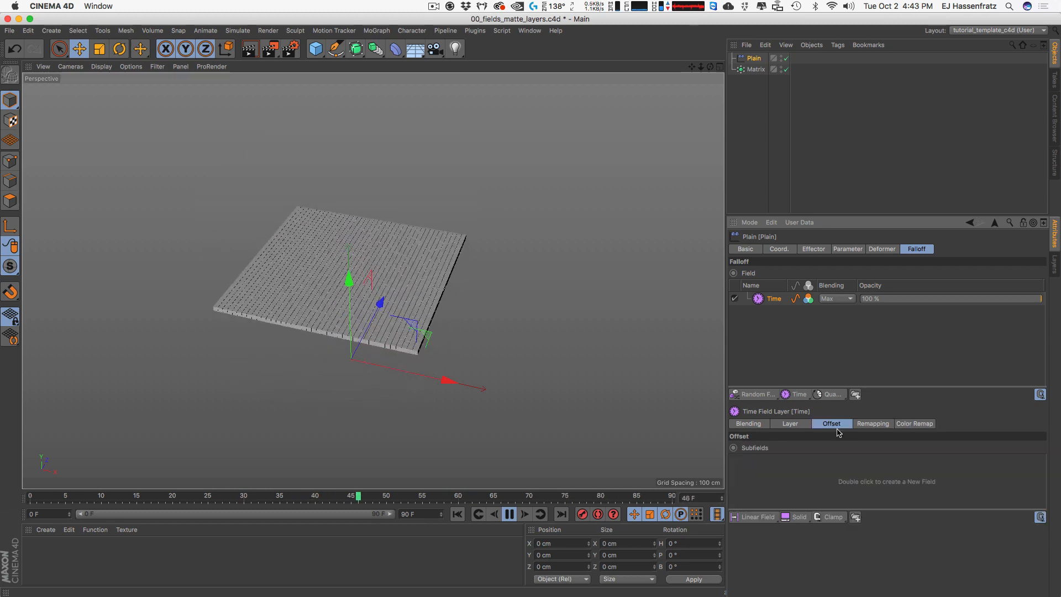
{"action": "left_click", "coordinate": [765, 522]}
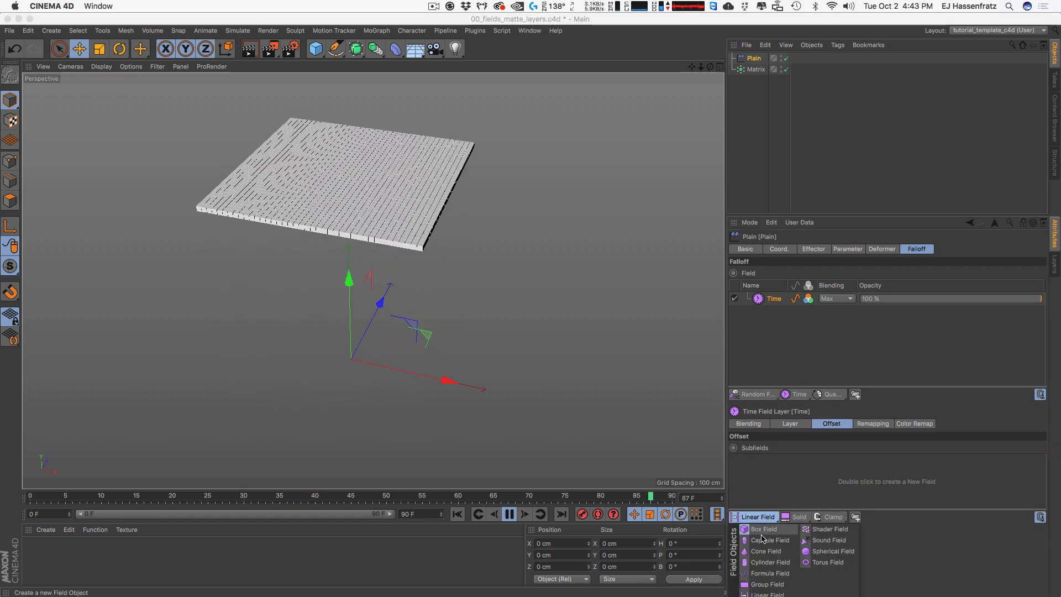
{"action": "left_click_drag", "start_coordinate": [859, 214], "coordinate": [859, 122]}
{"action": "left_click", "coordinate": [757, 424]}
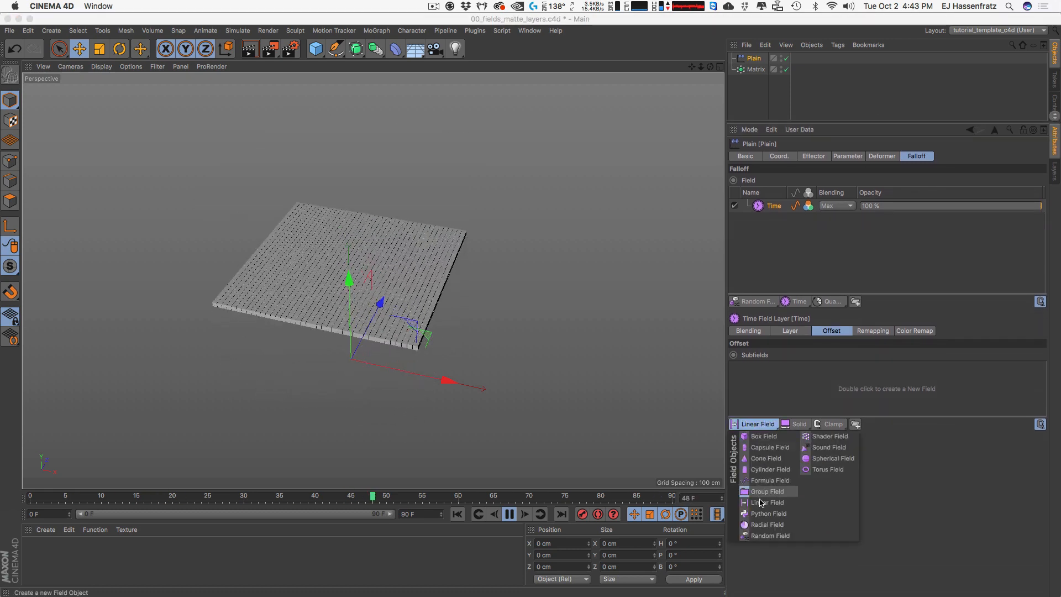
{"action": "left_click", "coordinate": [769, 535]}
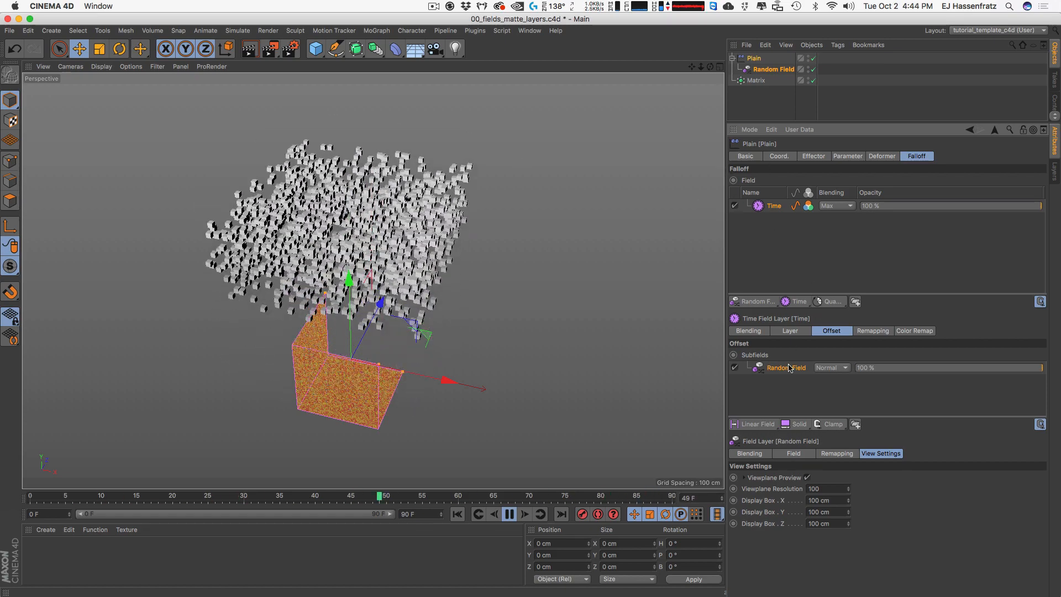
Step: Set the Random Field subfield's random mode to Noise with a noise scale of about 396%
{"action": "left_click", "coordinate": [793, 453]}
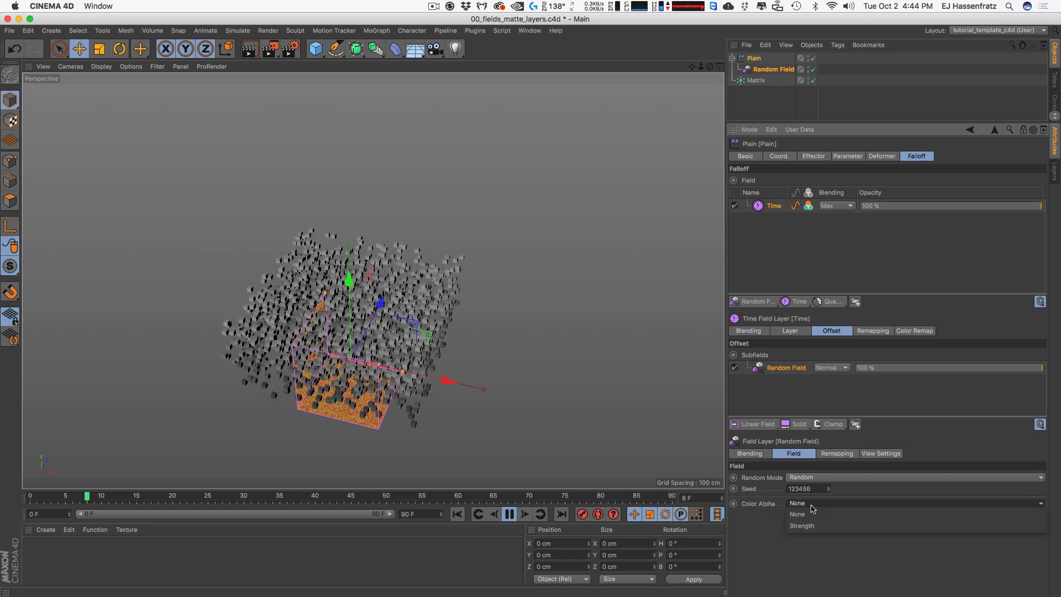
{"action": "left_click", "coordinate": [847, 478]}
{"action": "left_click", "coordinate": [845, 512]}
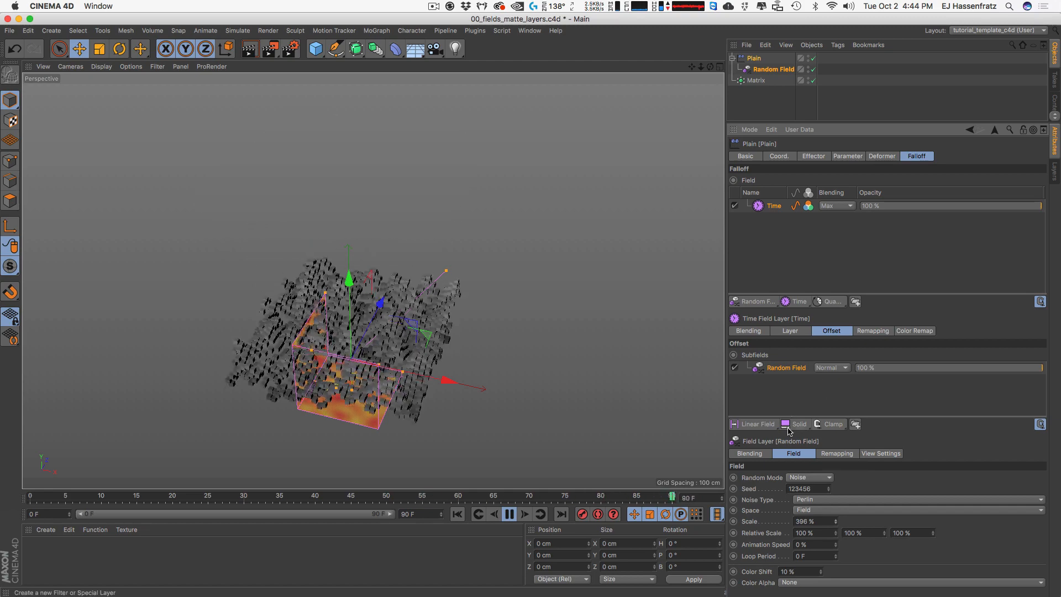
Step: Try a Quantize modifier with 3 steps above the Random Field in the Offset subfields, and delete it
{"action": "left_click", "coordinate": [831, 426]}
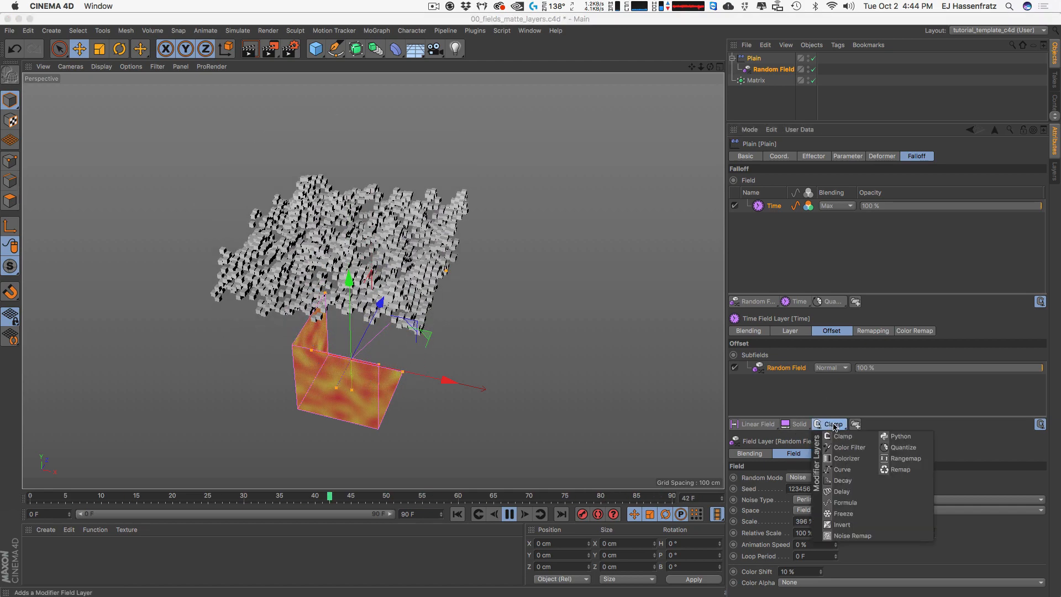
{"action": "left_click", "coordinate": [902, 449]}
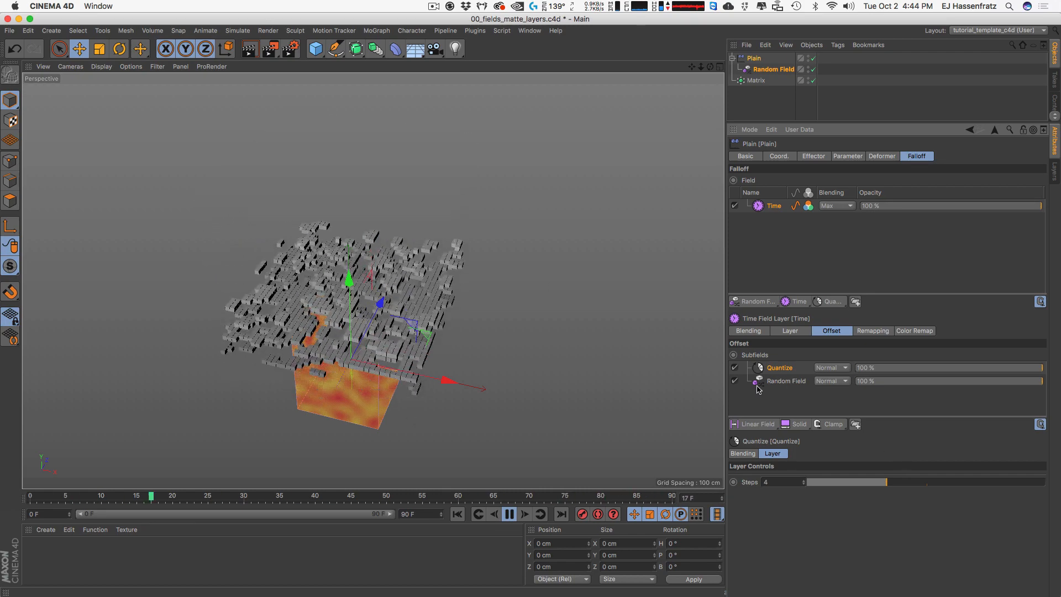
{"action": "left_click", "coordinate": [858, 481]}
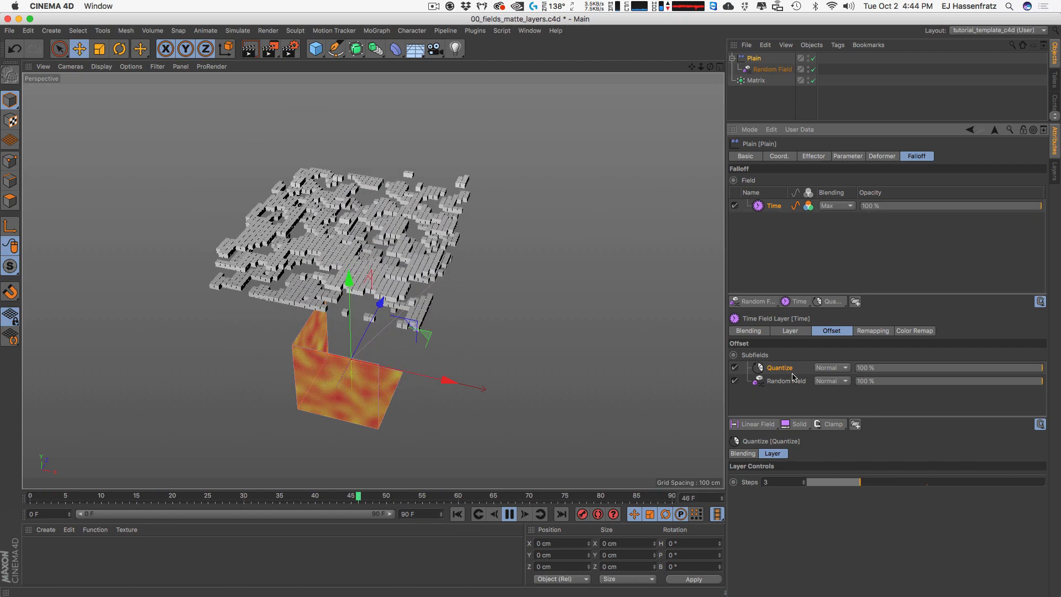
{"action": "key", "text": "Delete"}
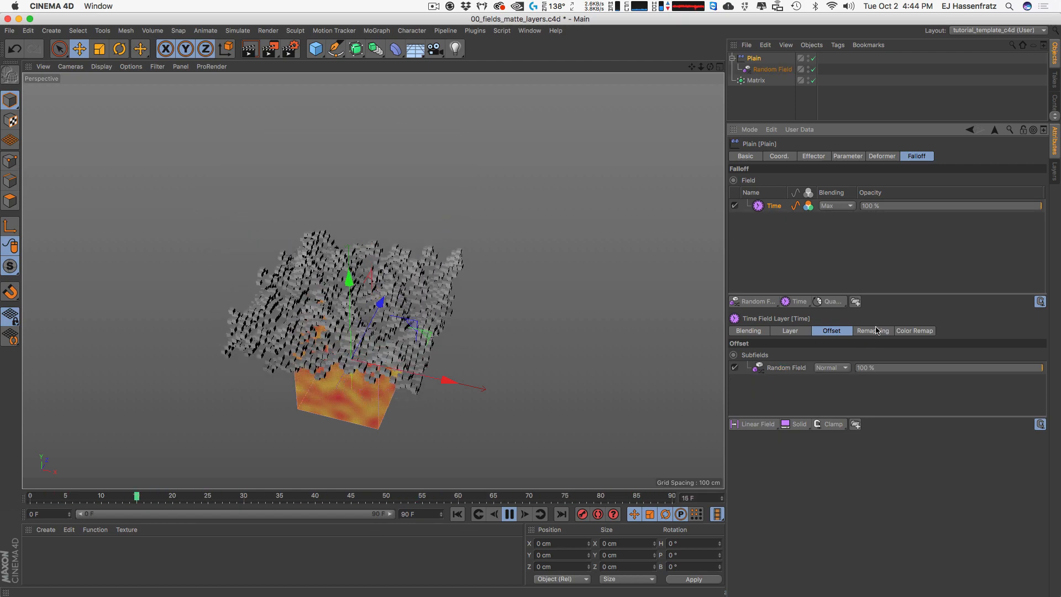
Step: Add a Quantize modifier layer above the Time layer in the Plain effector's falloff
{"action": "left_click", "coordinate": [839, 306]}
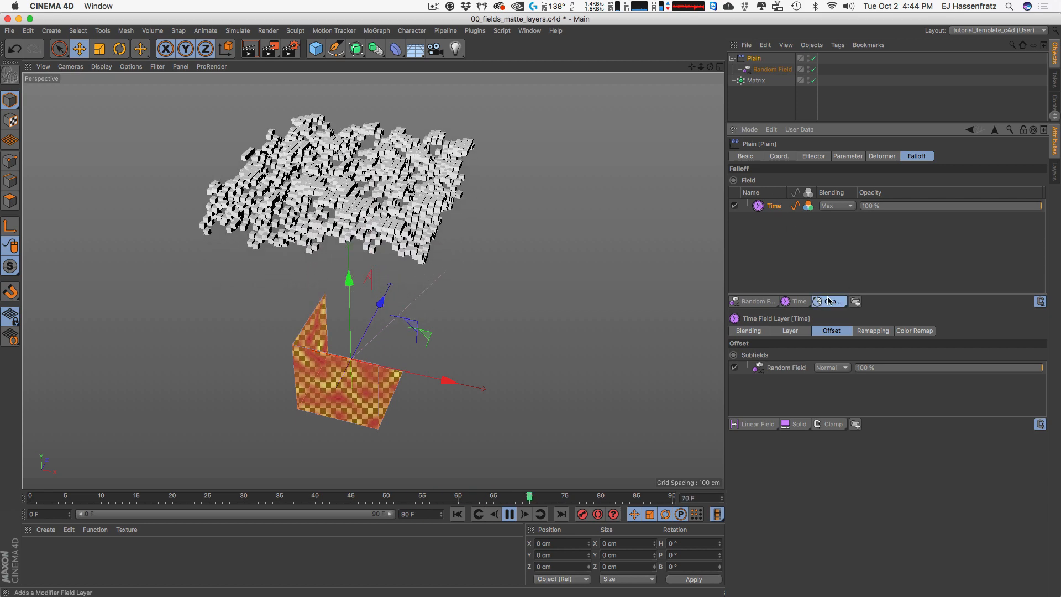
{"action": "left_click", "coordinate": [817, 281]}
{"action": "left_click", "coordinate": [828, 301]}
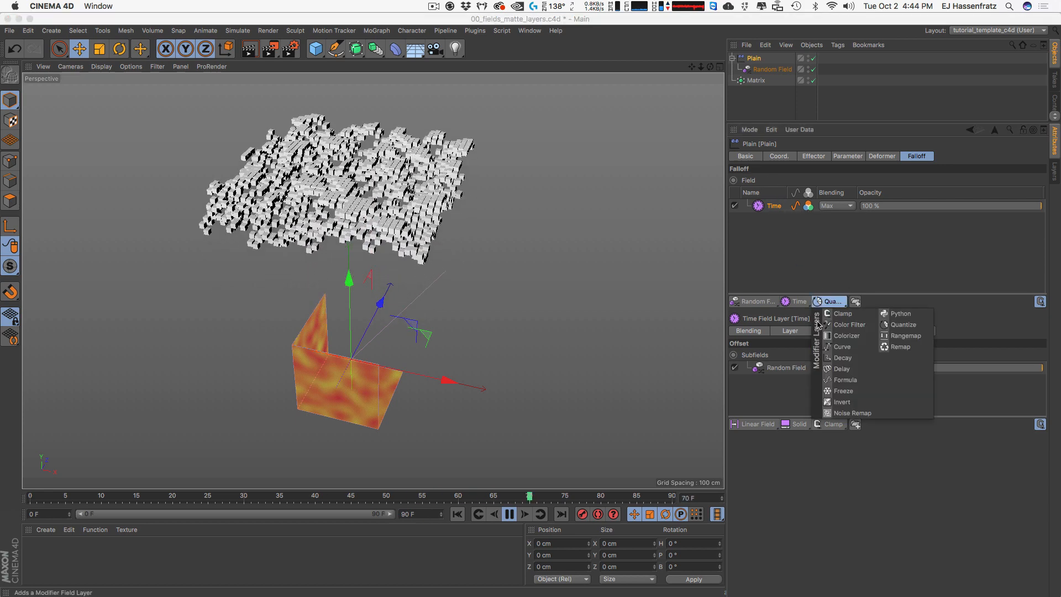
{"action": "left_click", "coordinate": [902, 326]}
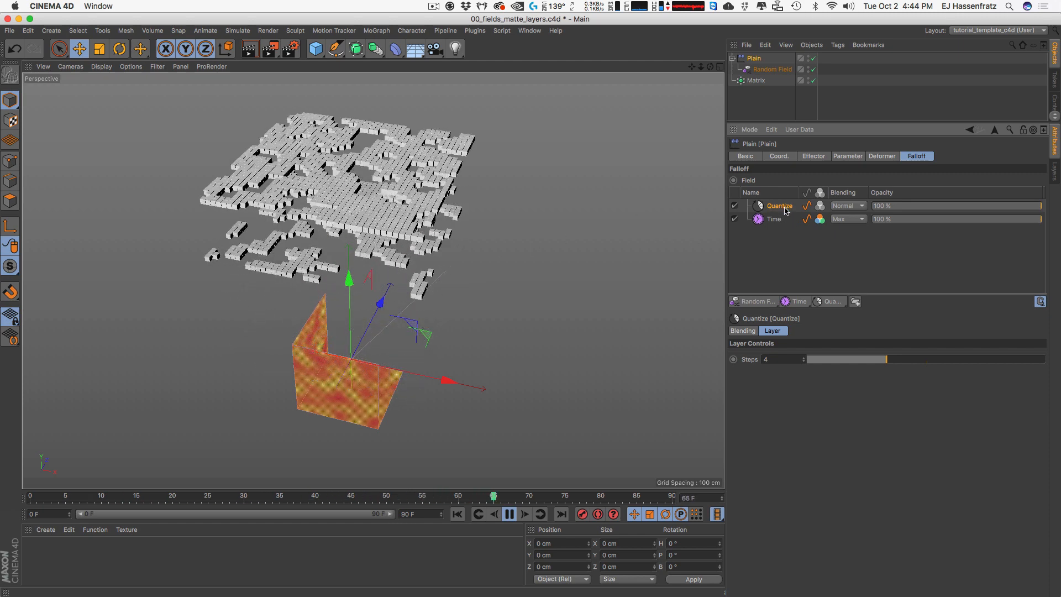
Step: Try 6, 1 and 2 steps on the falloff's Quantize layer, and settle on 3 steps
{"action": "left_click_drag", "start_coordinate": [856, 356], "coordinate": [1030, 365]}
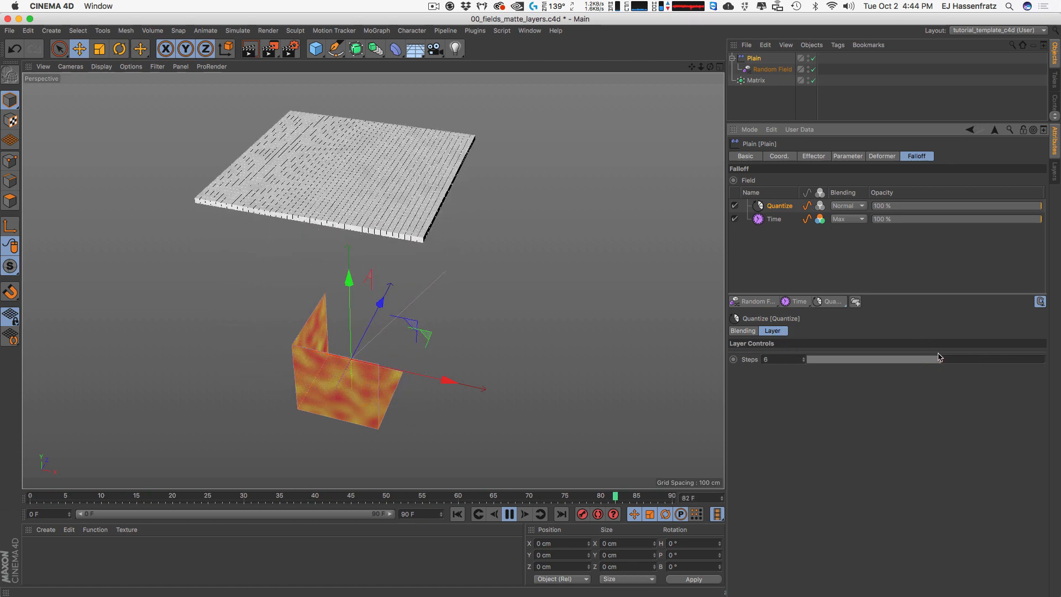
{"action": "left_click_drag", "start_coordinate": [937, 356], "coordinate": [929, 369]}
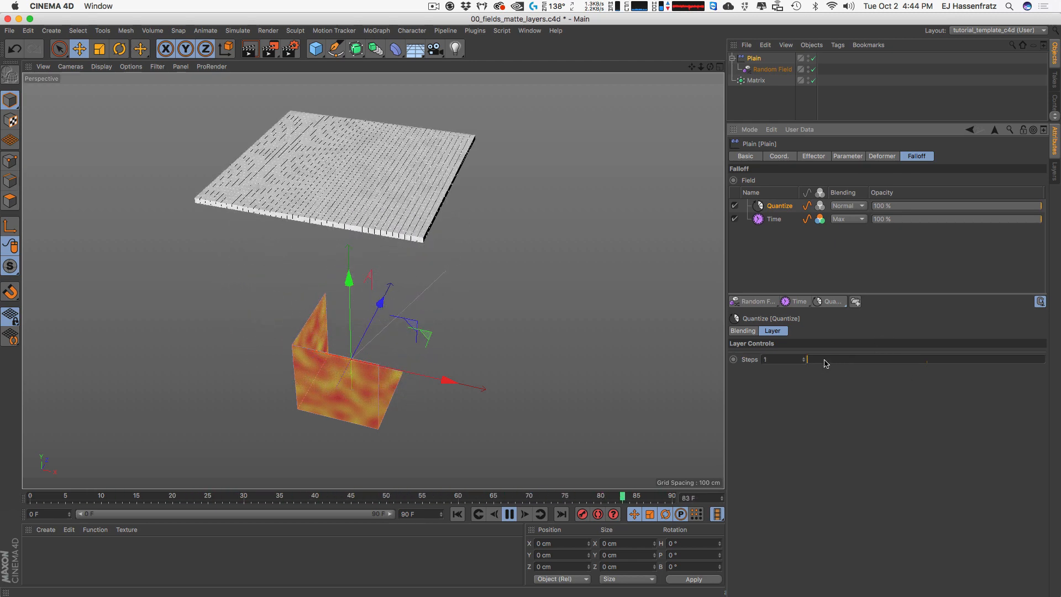
{"action": "left_click_drag", "start_coordinate": [825, 363], "coordinate": [833, 366]}
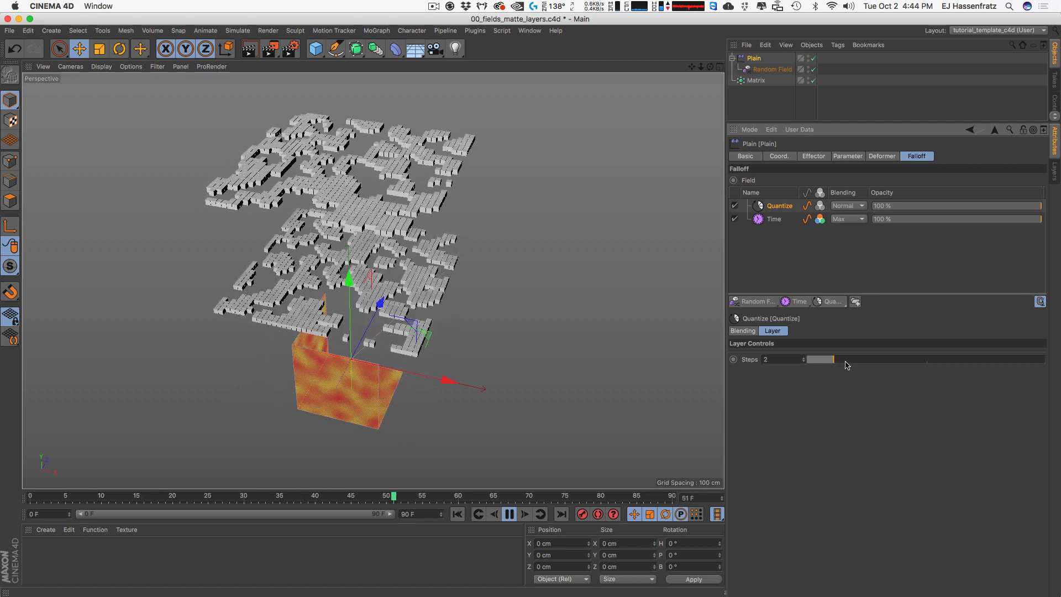
{"action": "left_click", "coordinate": [775, 219]}
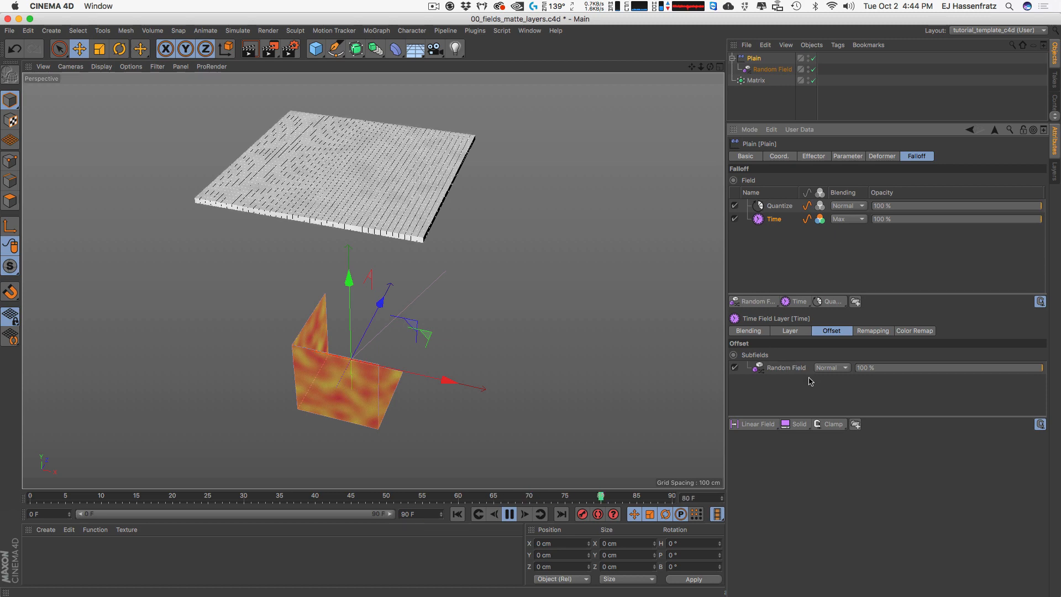
{"action": "left_click", "coordinate": [939, 368]}
{"action": "left_click", "coordinate": [764, 210]}
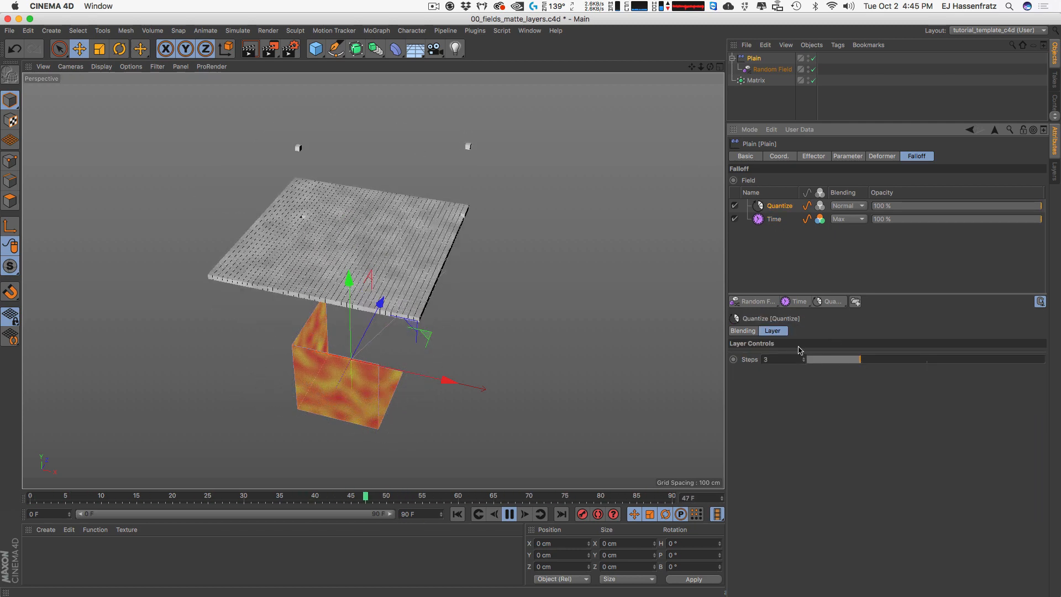
Step: Set the Time layer's shape to Sine, and stop the playback to review its Offset subfields
{"action": "left_click", "coordinate": [767, 220]}
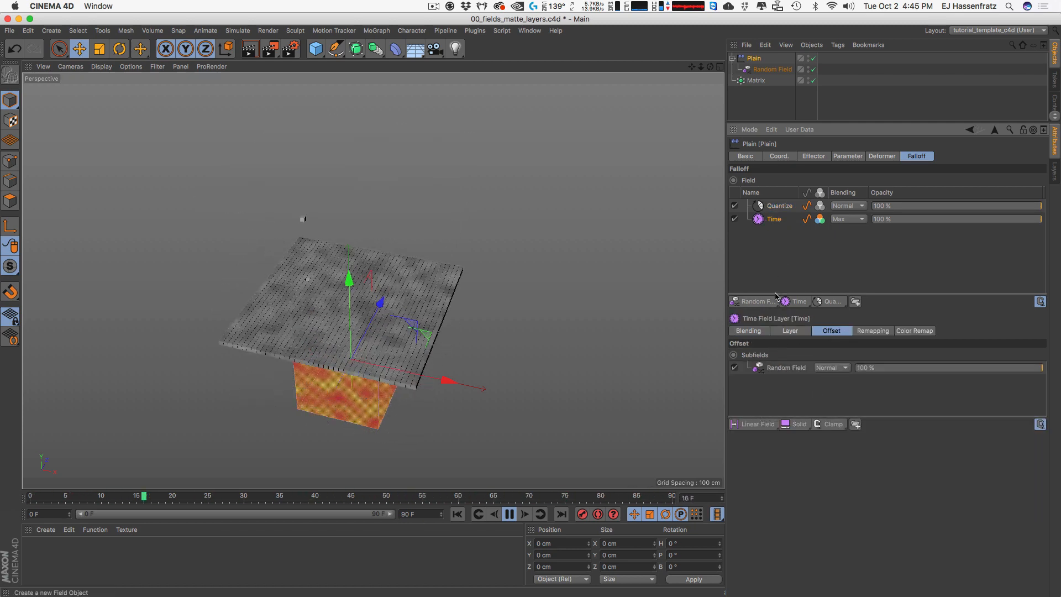
{"action": "left_click", "coordinate": [788, 331]}
{"action": "left_click", "coordinate": [774, 377]}
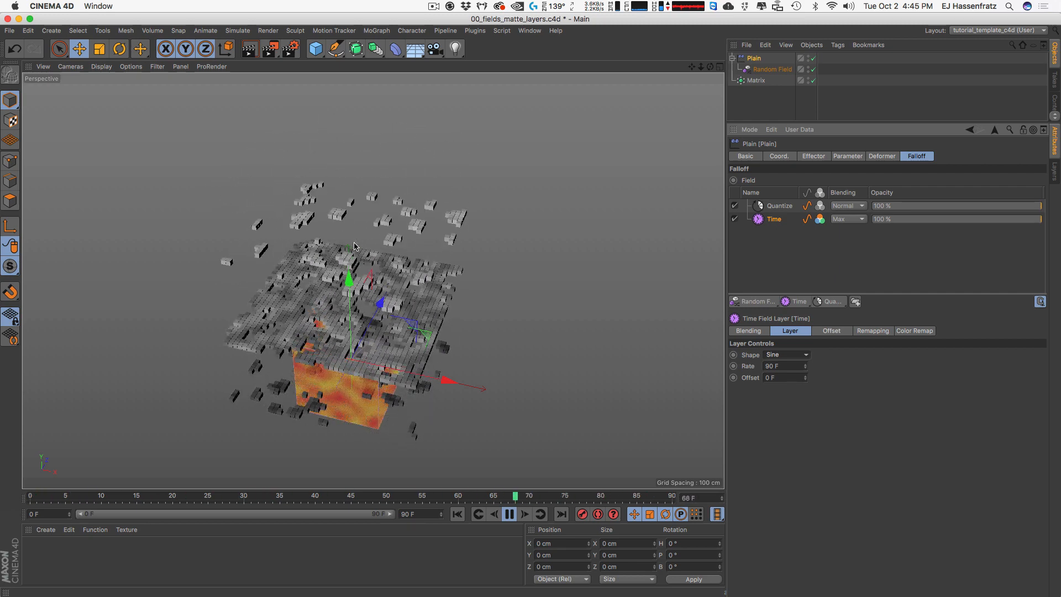
{"action": "key", "text": "F8"}
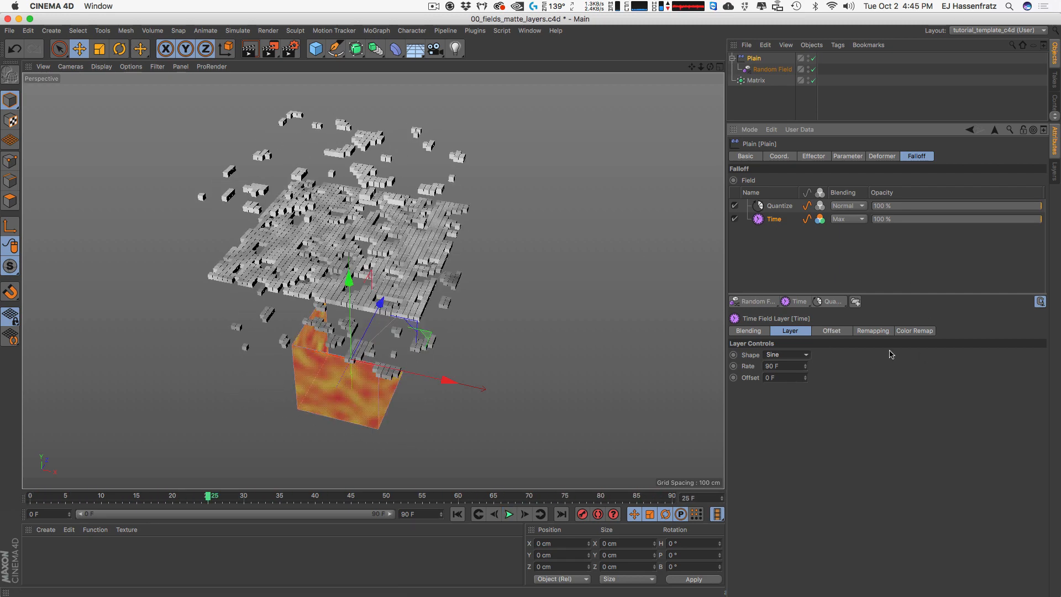
{"action": "left_click", "coordinate": [844, 330]}
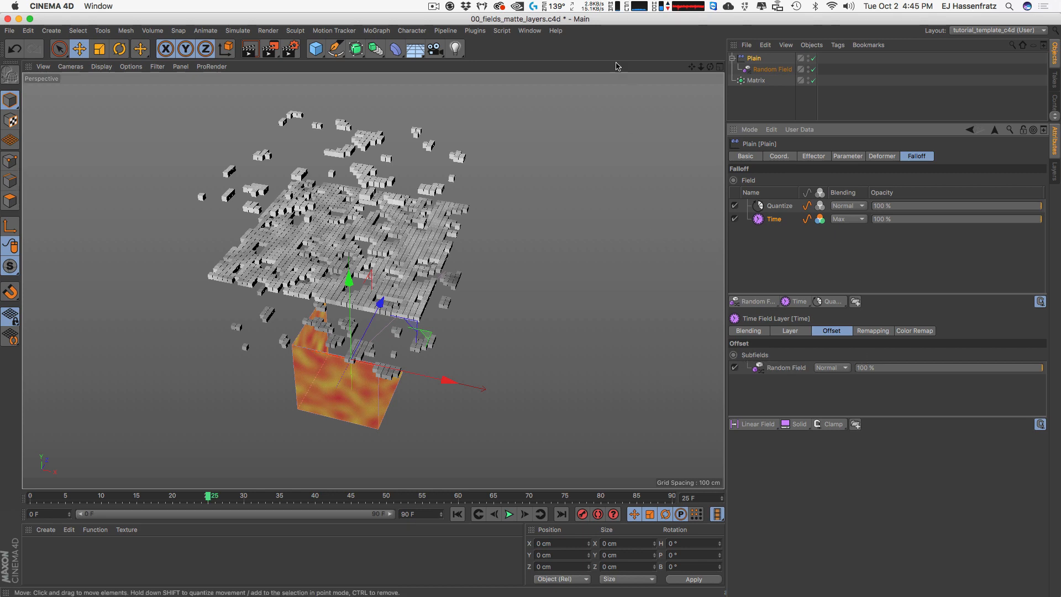
Step: Switch to the 01_01_fields_spheres_start.c4d project, scrub through its timeline and play the animation
{"action": "left_click", "coordinate": [530, 30]}
{"action": "left_click", "coordinate": [569, 348]}
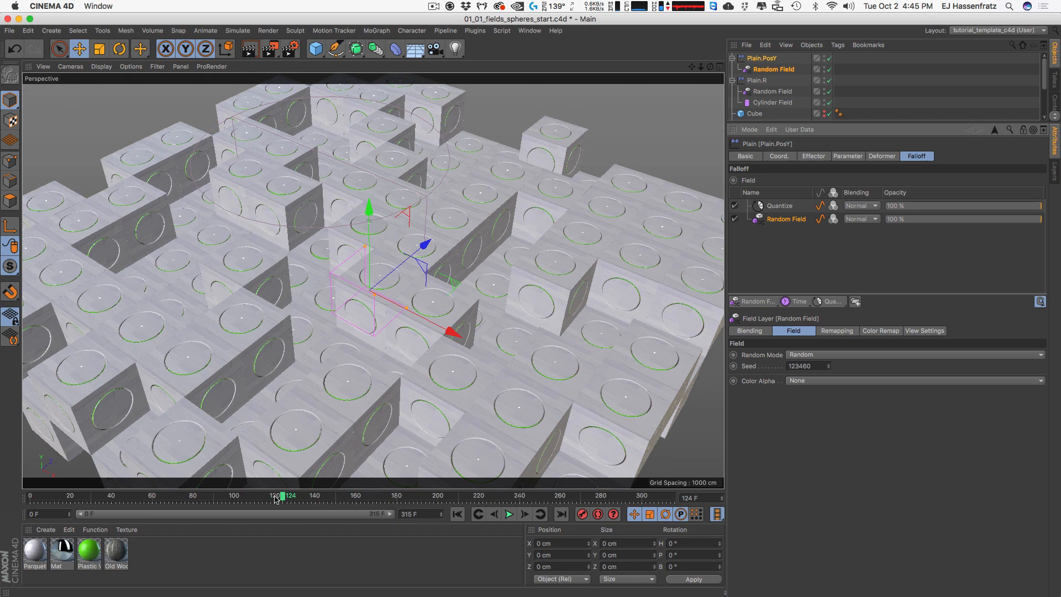
{"action": "left_click_drag", "start_coordinate": [282, 496], "coordinate": [509, 491]}
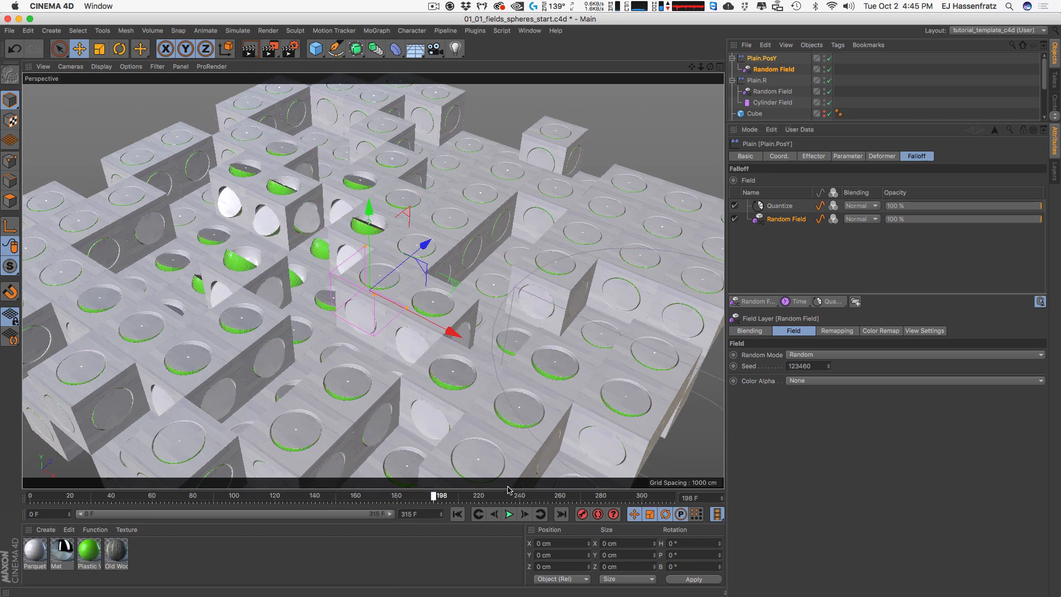
{"action": "left_click", "coordinate": [509, 514]}
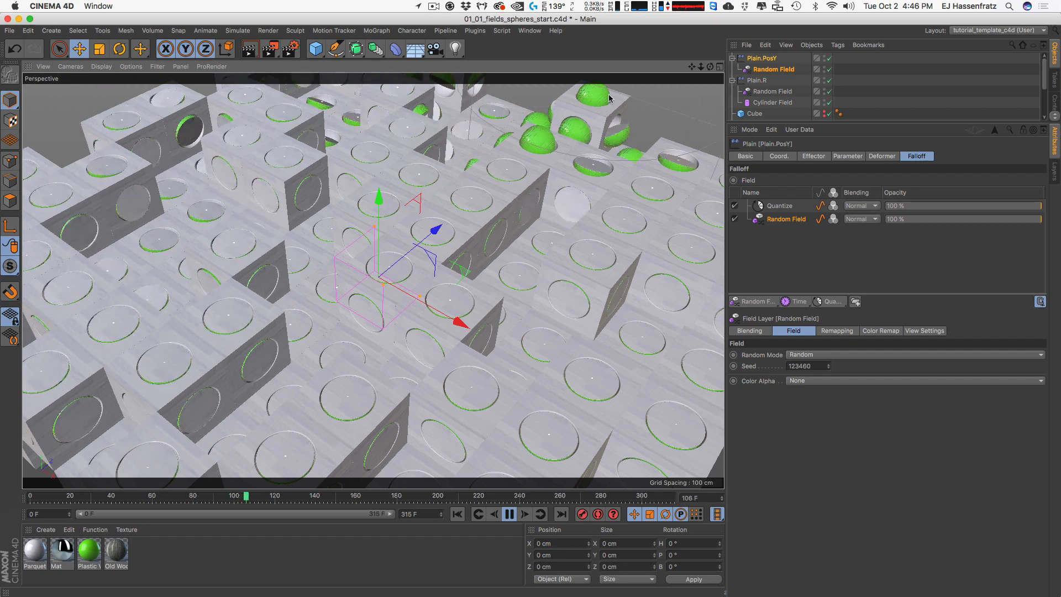
Step: Reveal the full object hierarchy, examine the Plain.R effector's falloff layers including Decay, and stop the playback
{"action": "left_click_drag", "start_coordinate": [773, 121], "coordinate": [773, 253]}
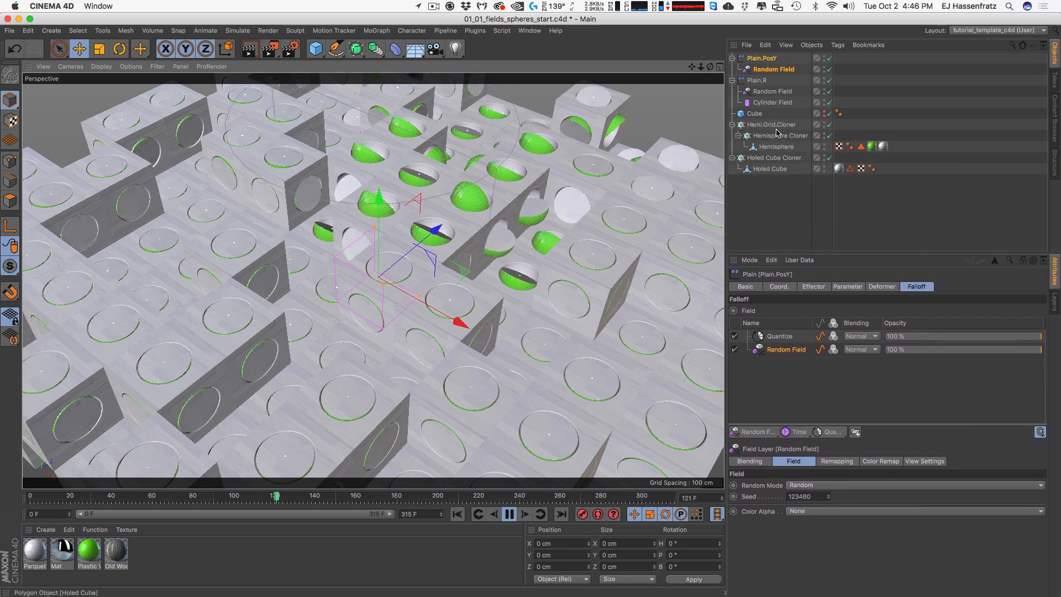
{"action": "left_click", "coordinate": [768, 81]}
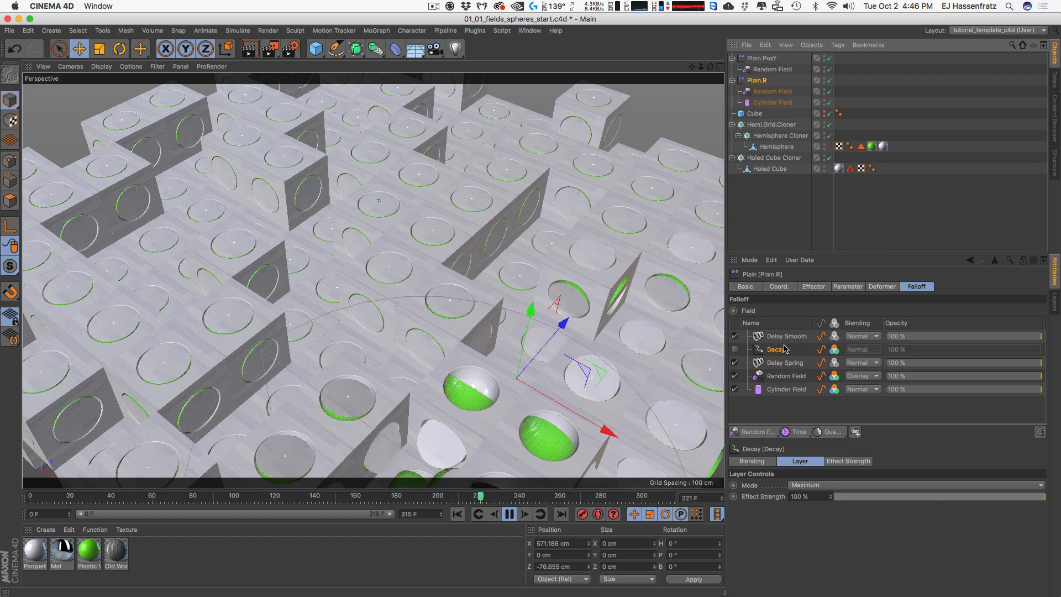
{"action": "key", "text": "F8"}
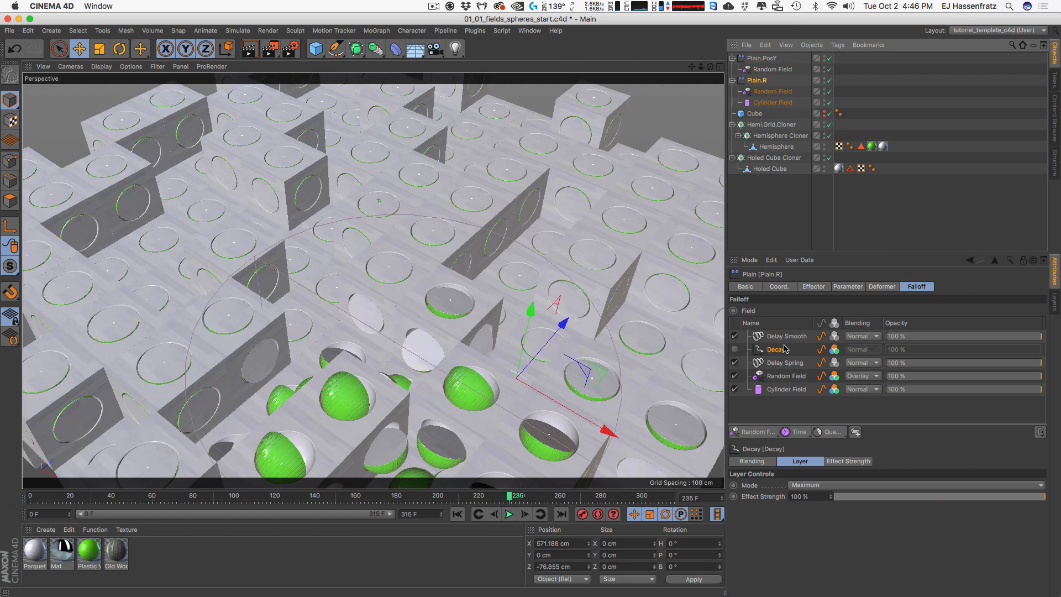